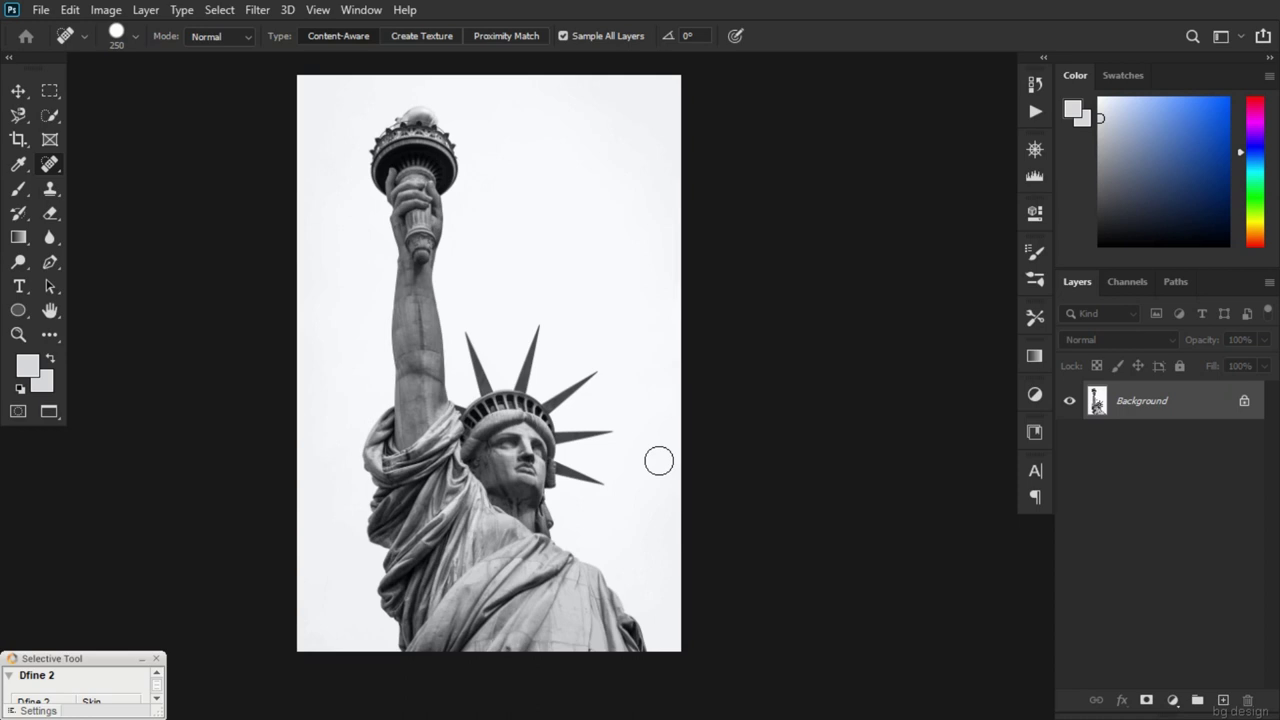
Choose the Object Selection Tool from the selection tool group
left_click(48, 118)
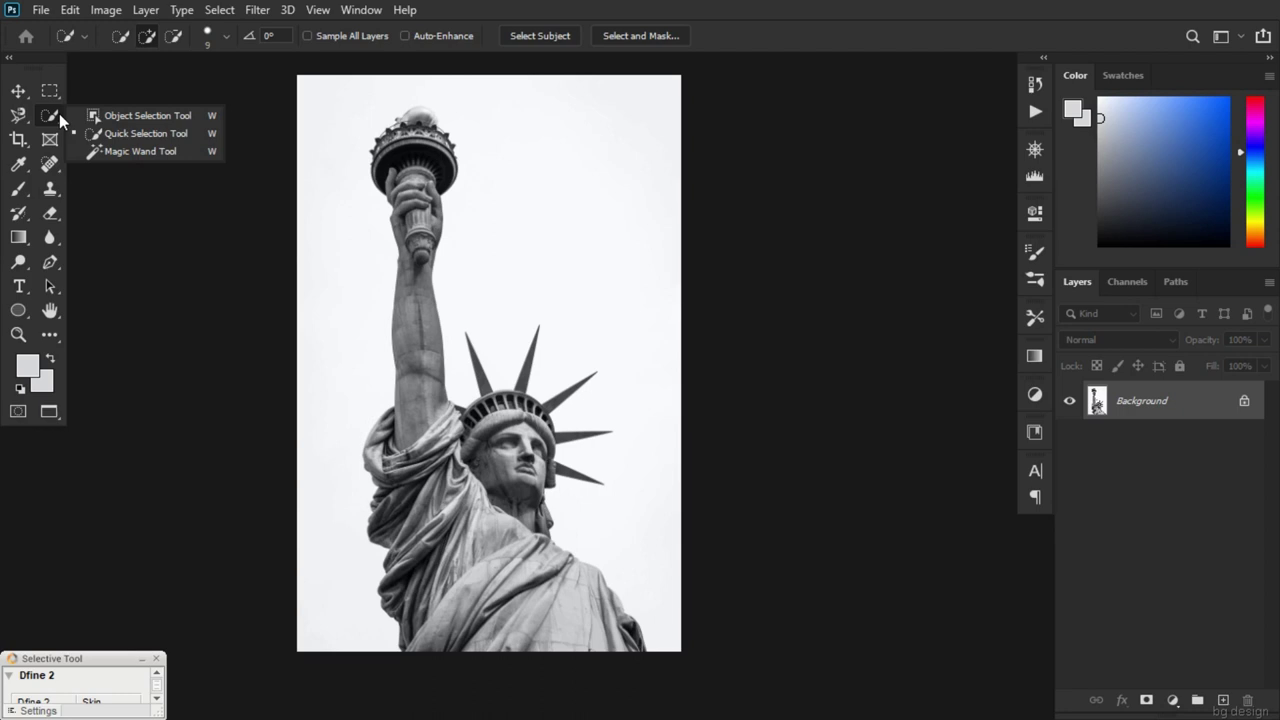
left_click(55, 95)
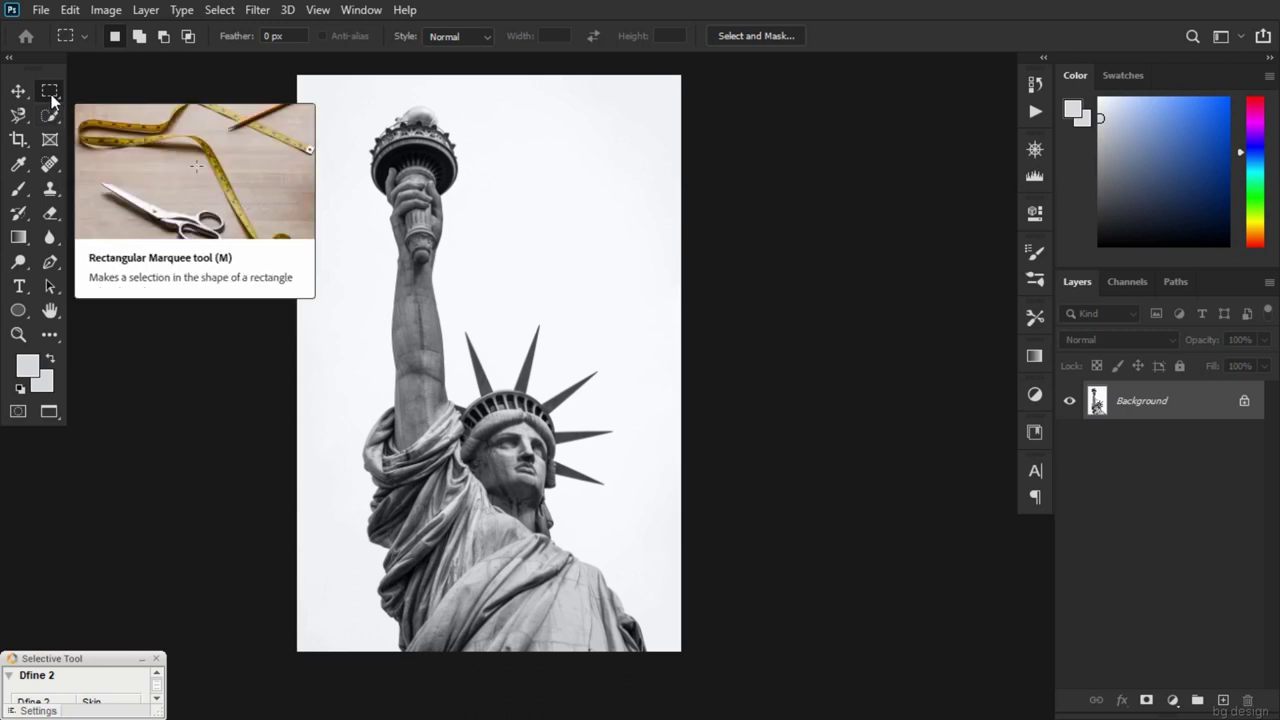
left_click(45, 113)
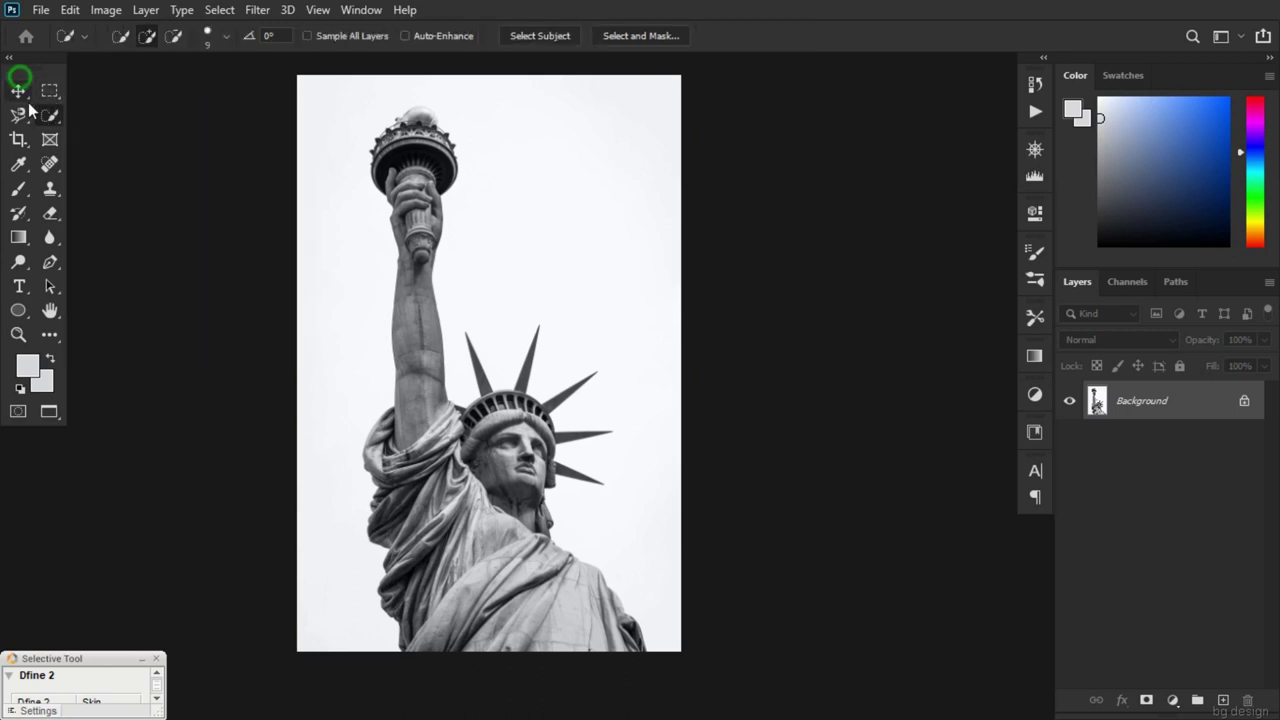
right_click(45, 114)
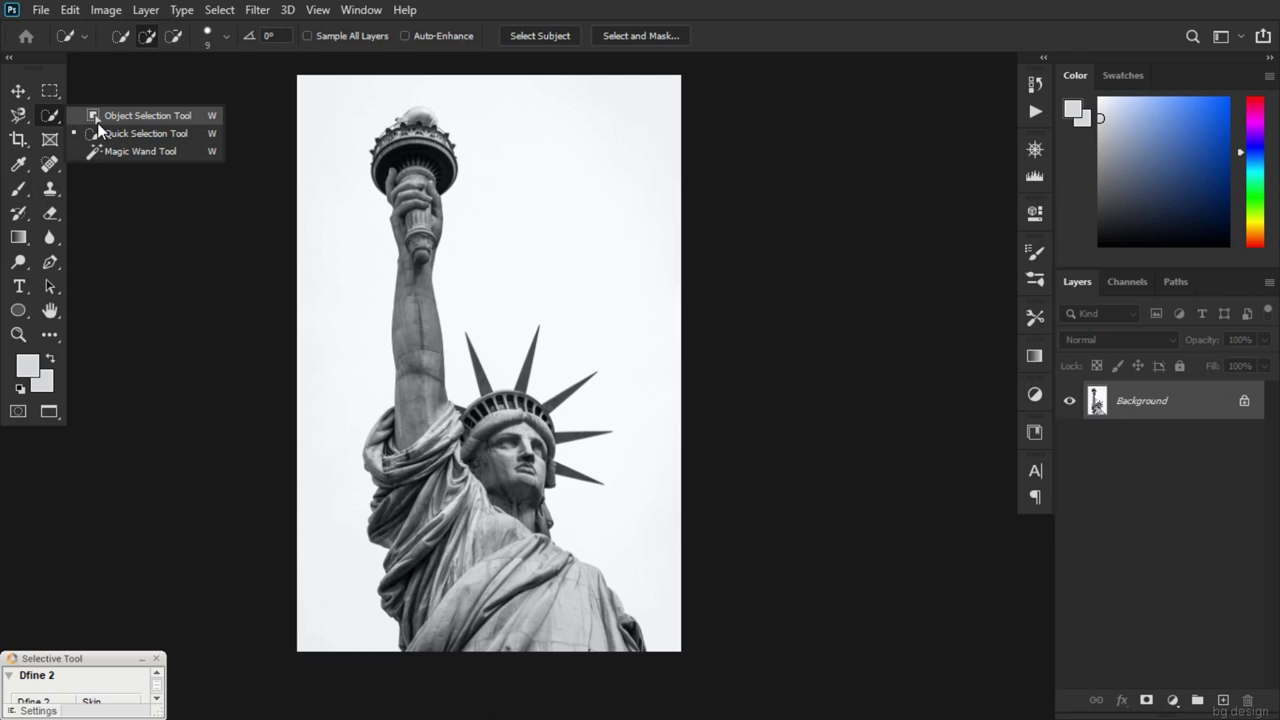
left_click(100, 120)
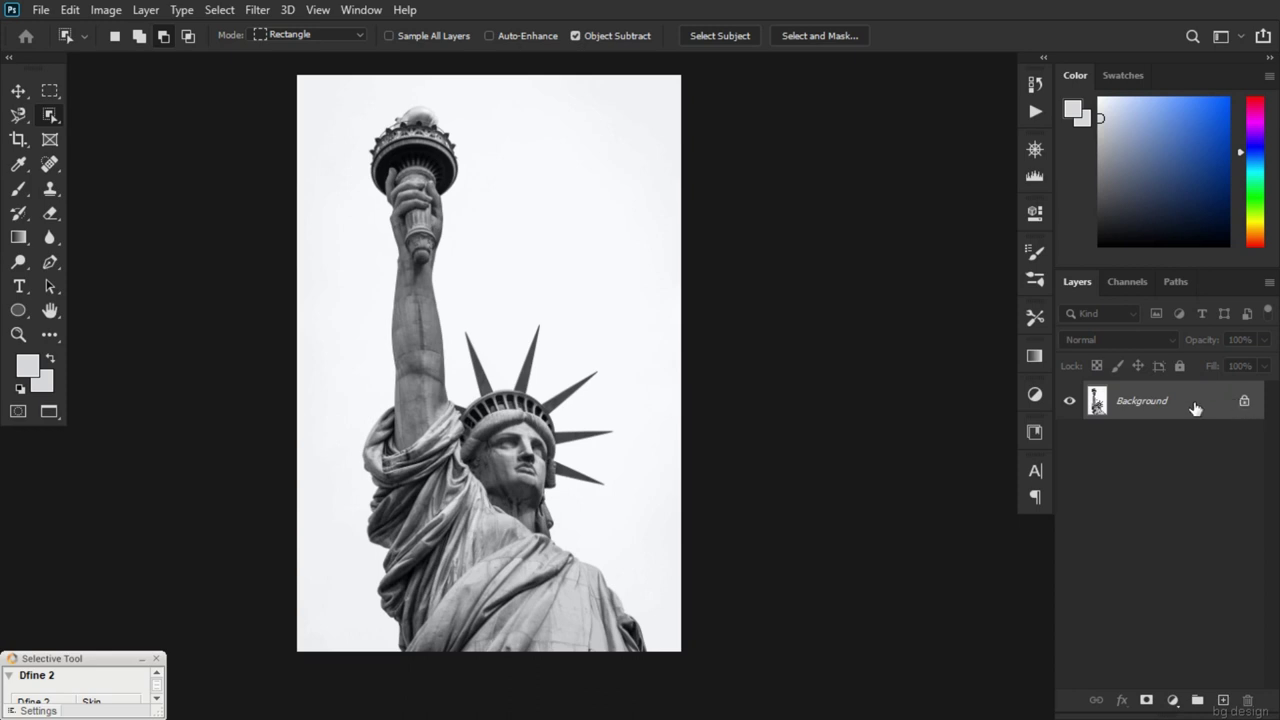
Duplicate the Background photo as a new layer named 'one' via Layer > Duplicate Layer
left_click_drag(1195, 407, 1194, 402)
key("ctrl+j")
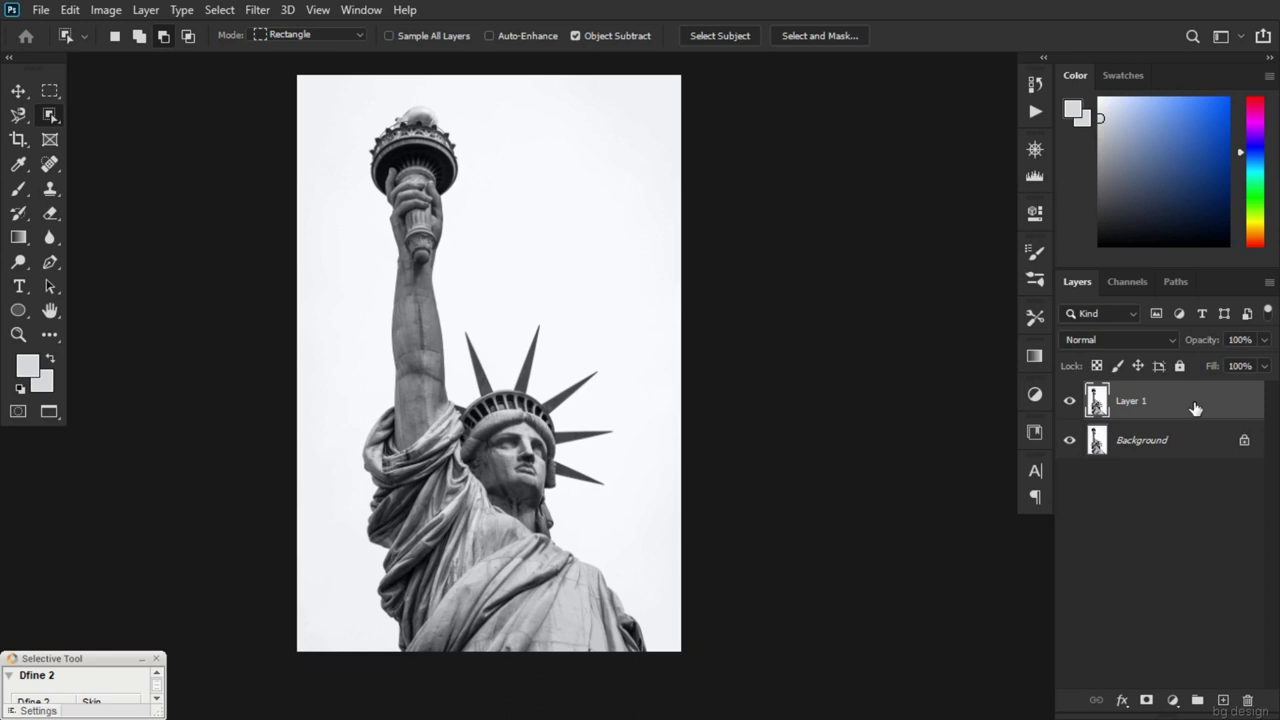
key("ctrl+z")
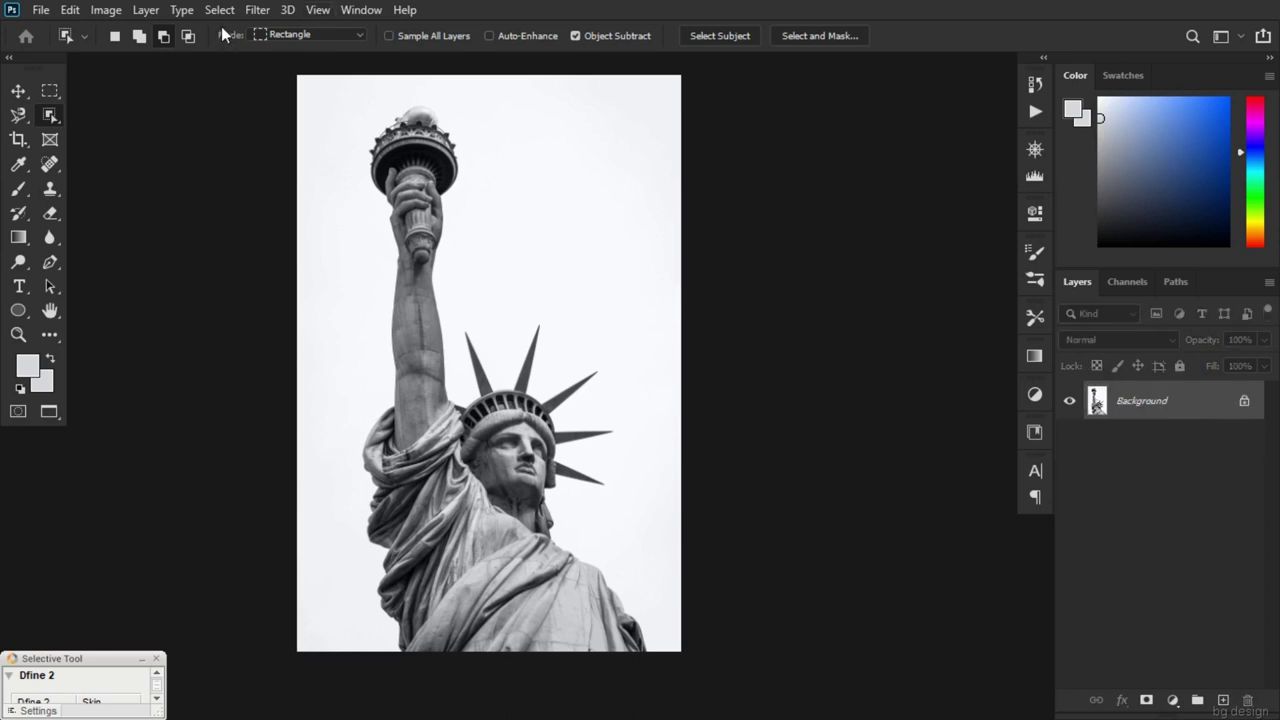
left_click(146, 10)
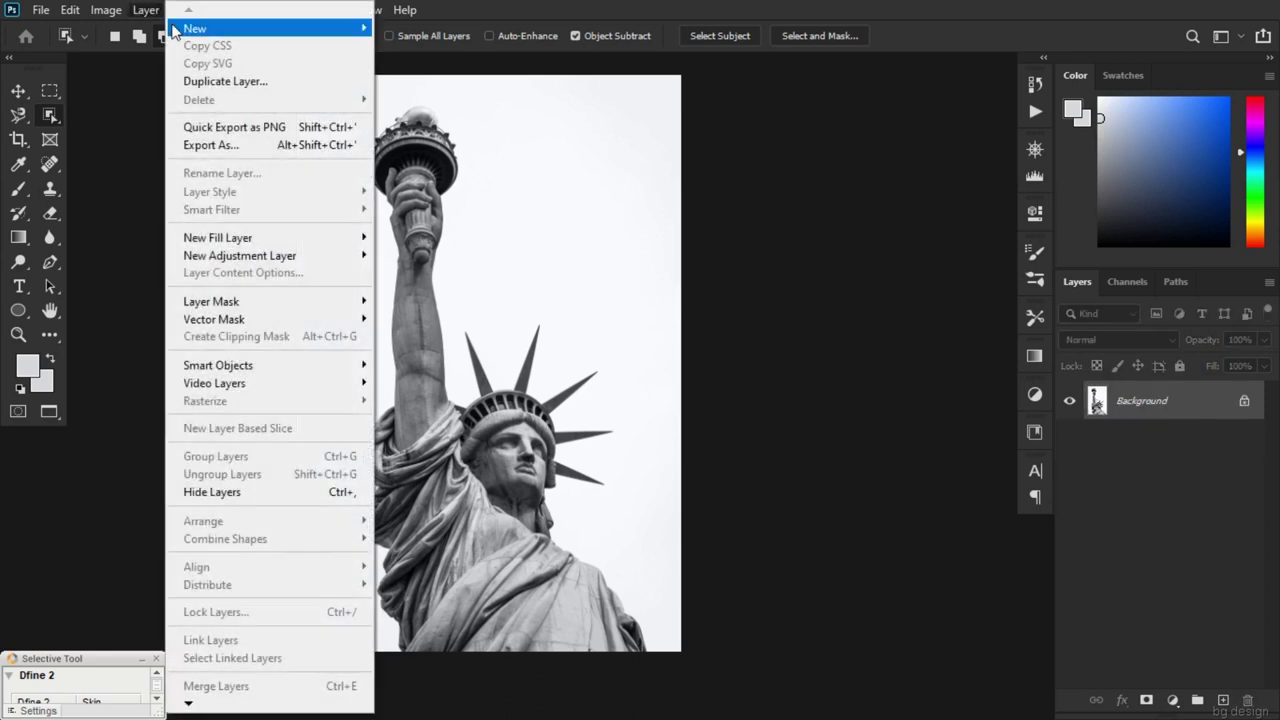
left_click(238, 84)
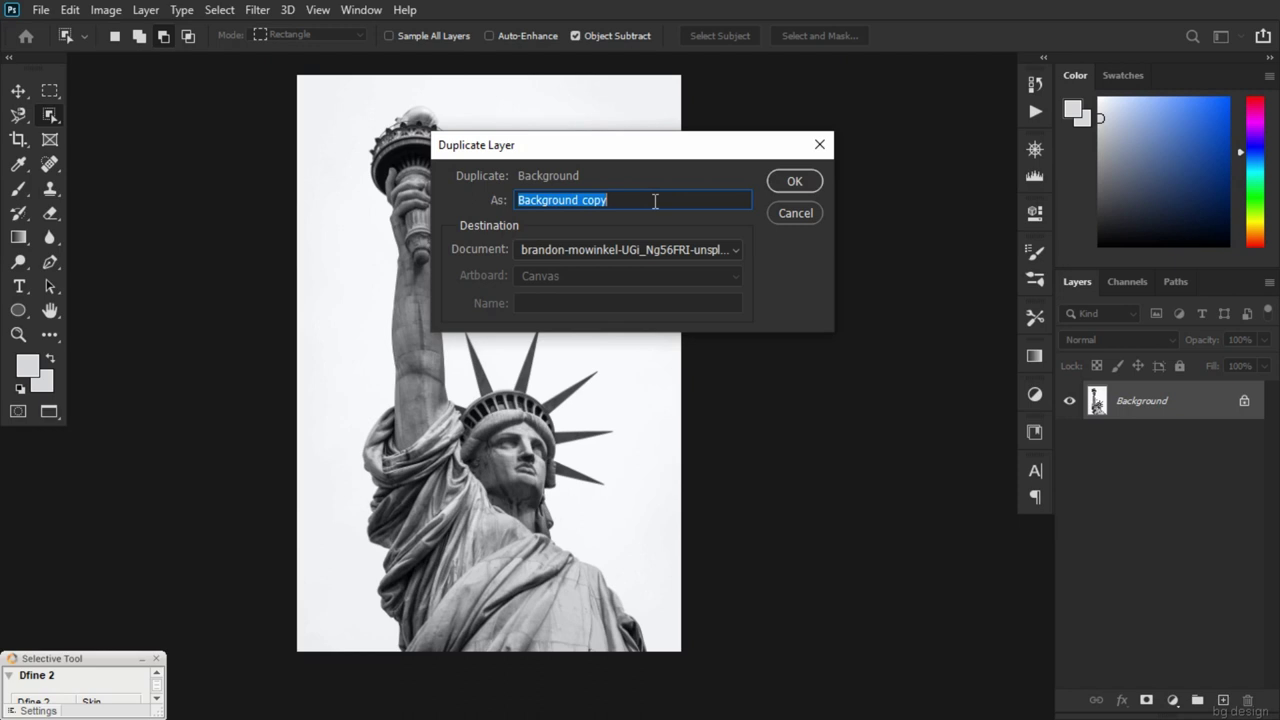
type("one")
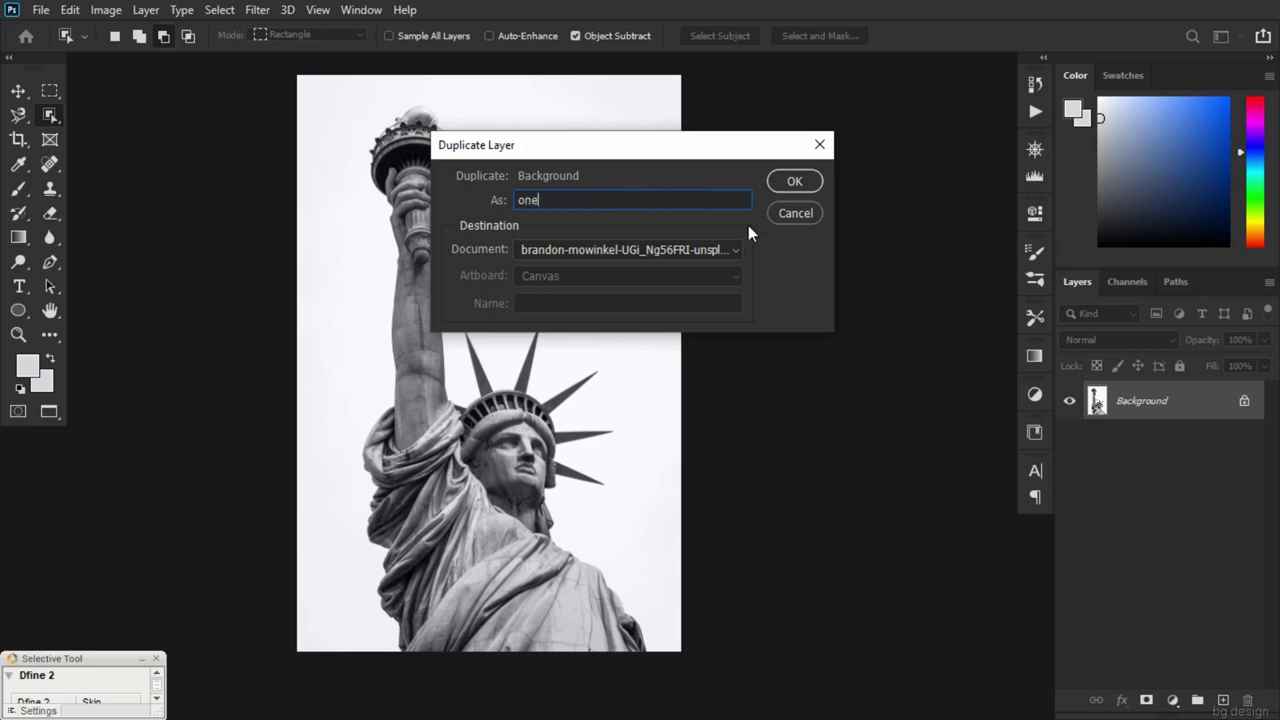
left_click(792, 181)
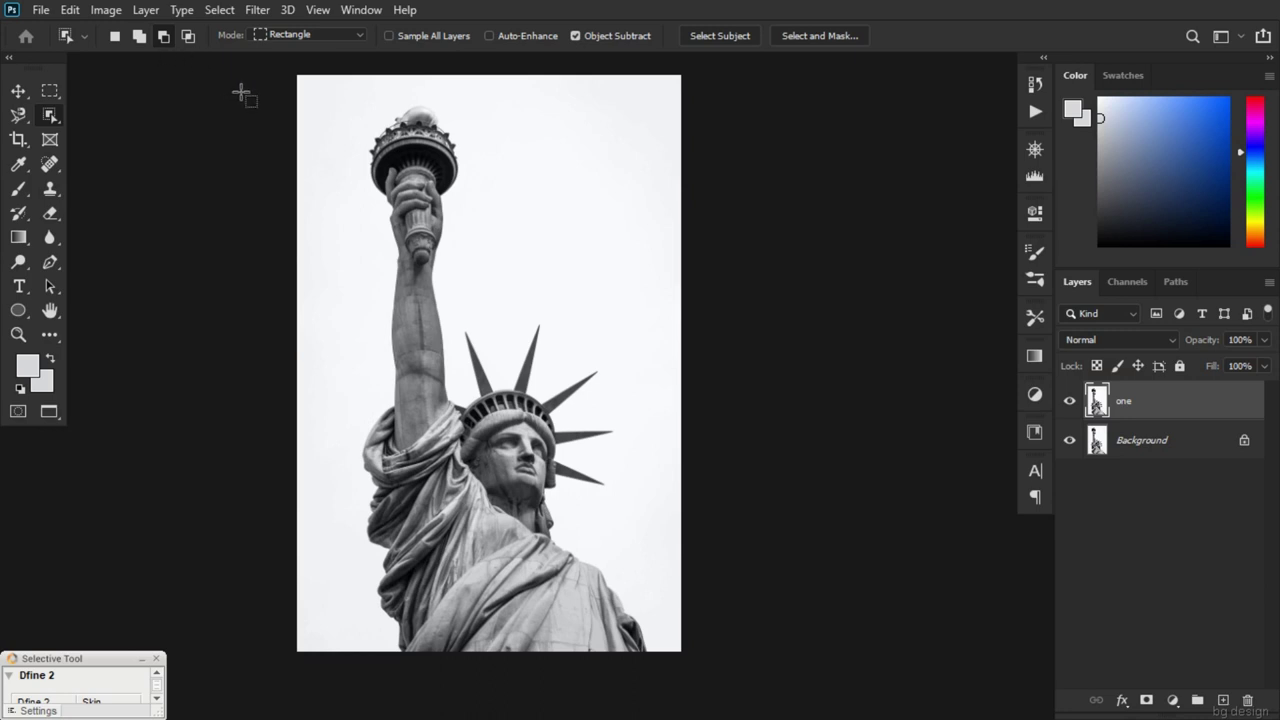
Drag an Object Selection box around the statue to select it
mouse_move(244, 85)
left_mouse_down()
mouse_move(560, 458)
mouse_move(681, 546)
left_mouse_up()
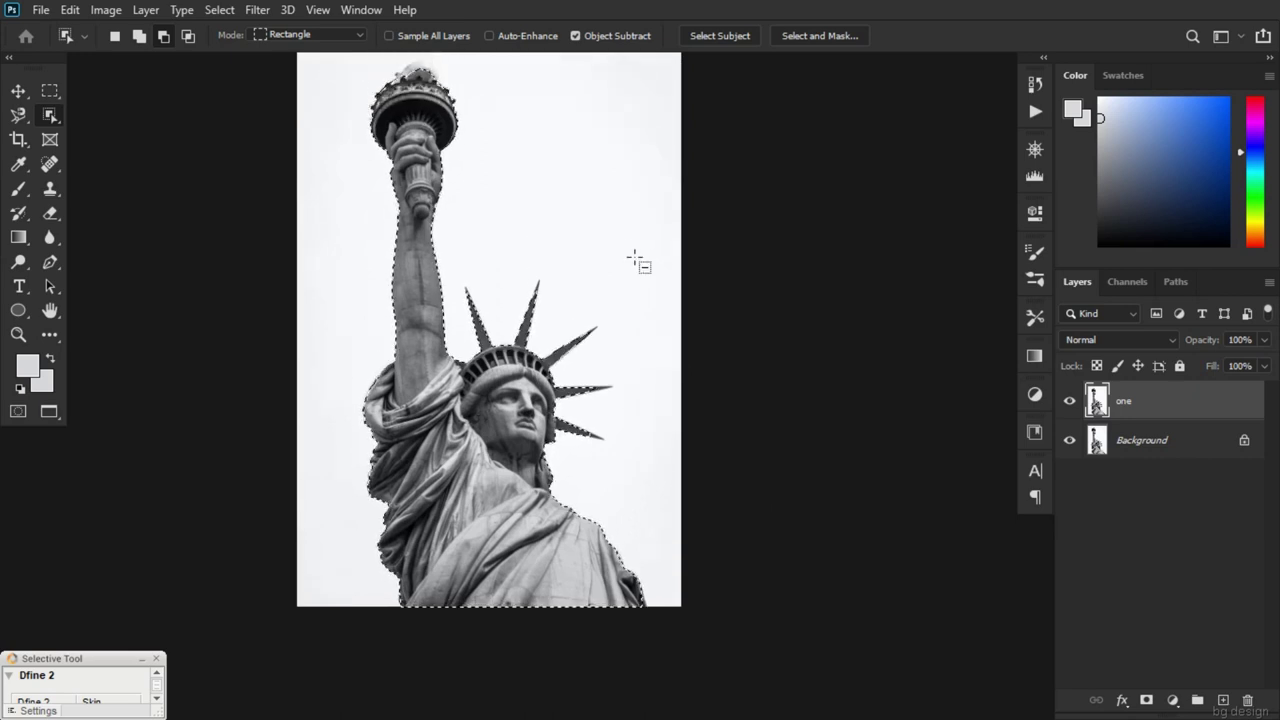
scroll(635, 260, "up", 2)
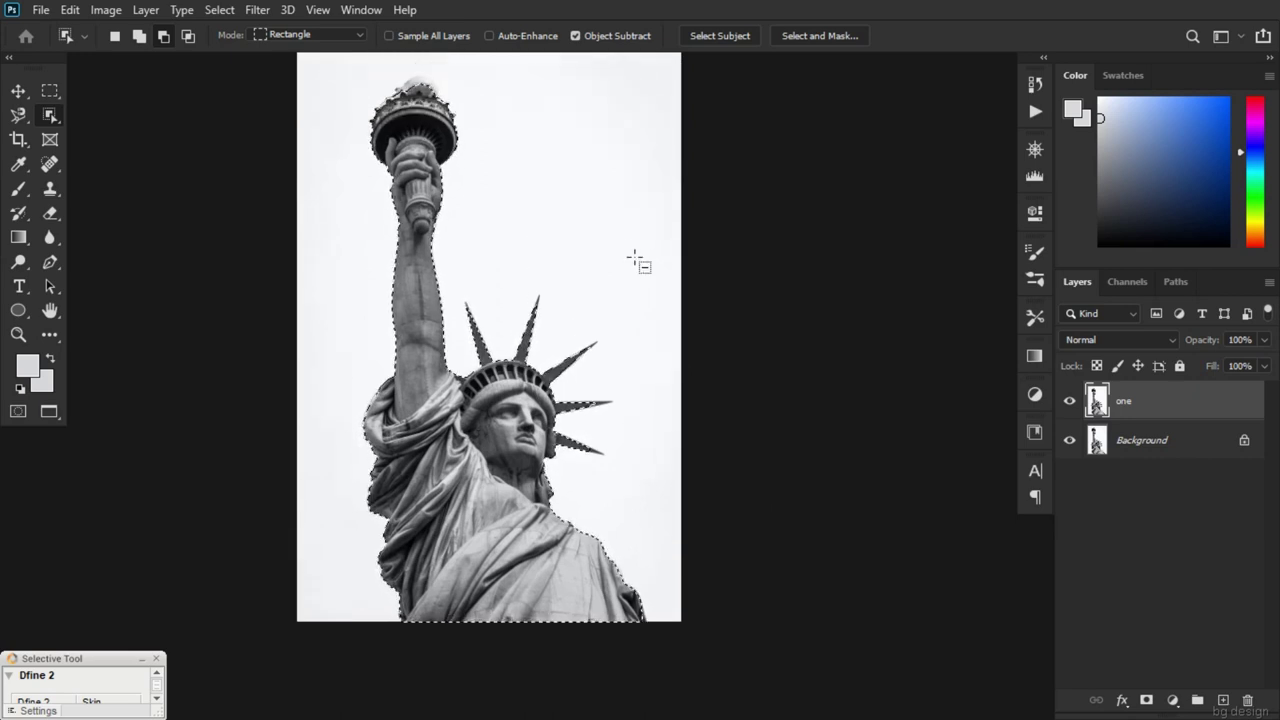
scroll(635, 260, "up", 3)
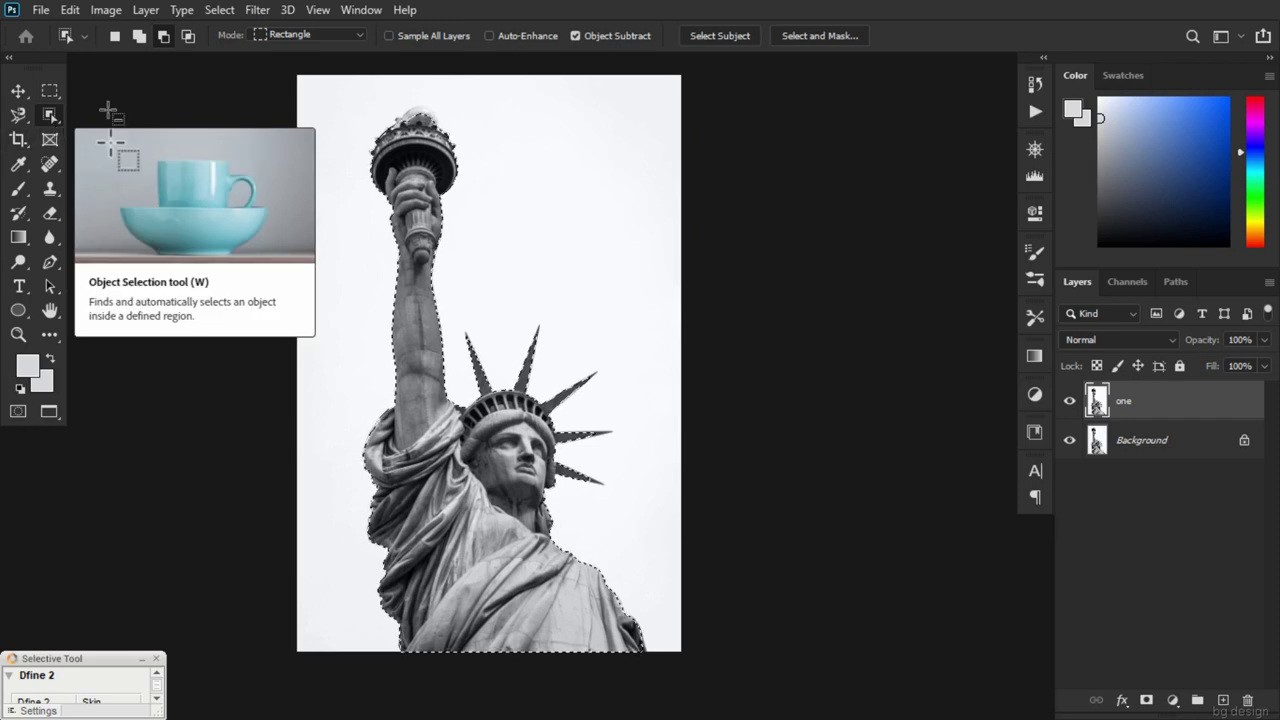
scroll(430, 138, "up", 3)
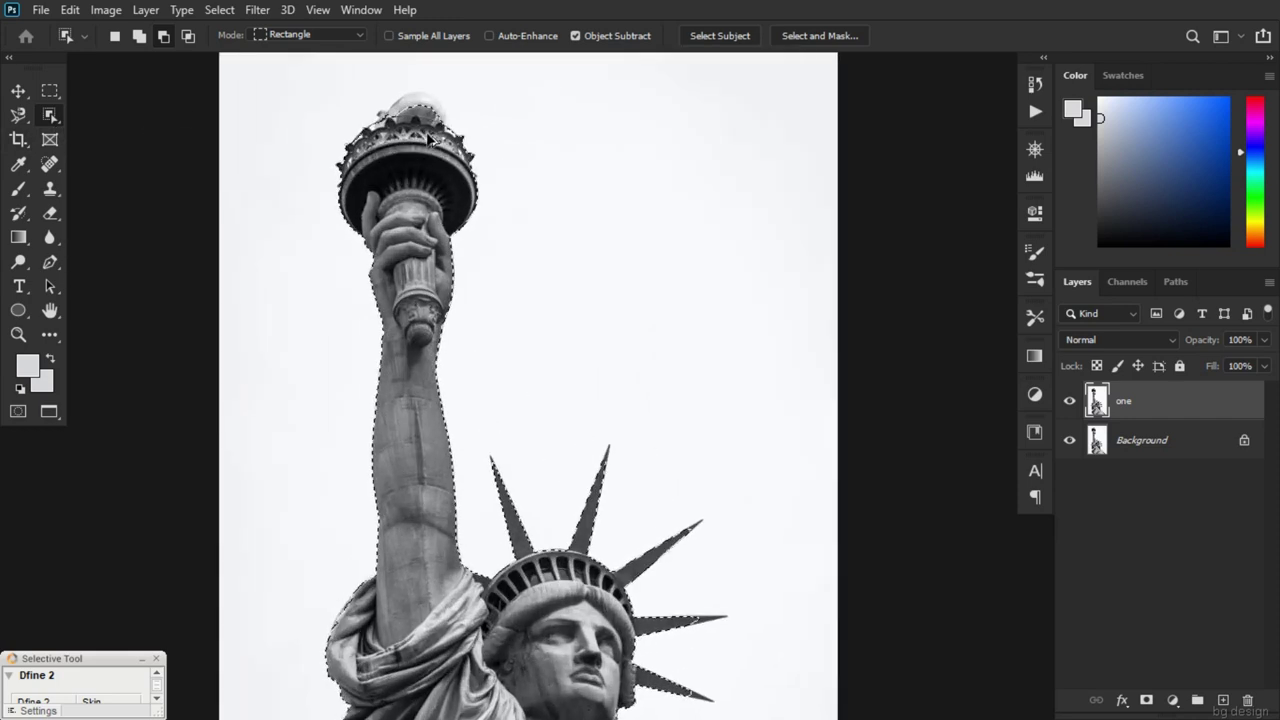
scroll(430, 138, "up", 2)
scroll(410, 205, "up", 3)
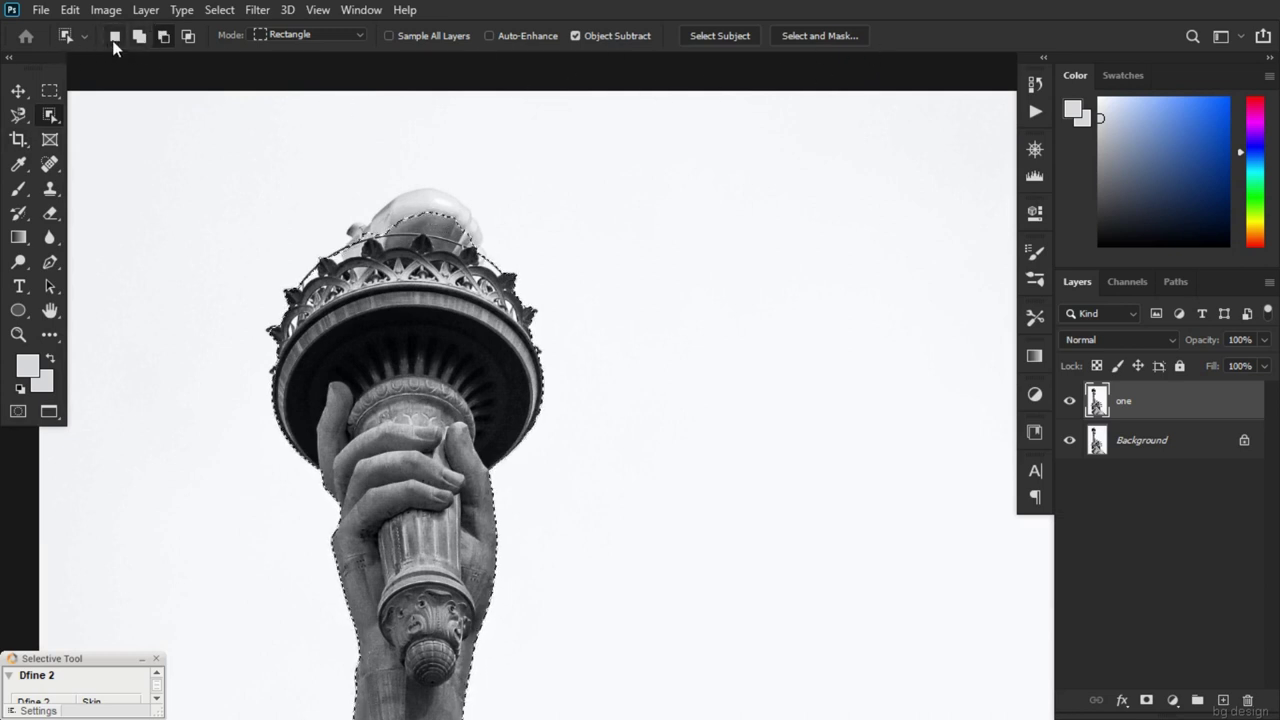
Add the torch flame and its tip to the selection in Add to selection mode
left_click(140, 42)
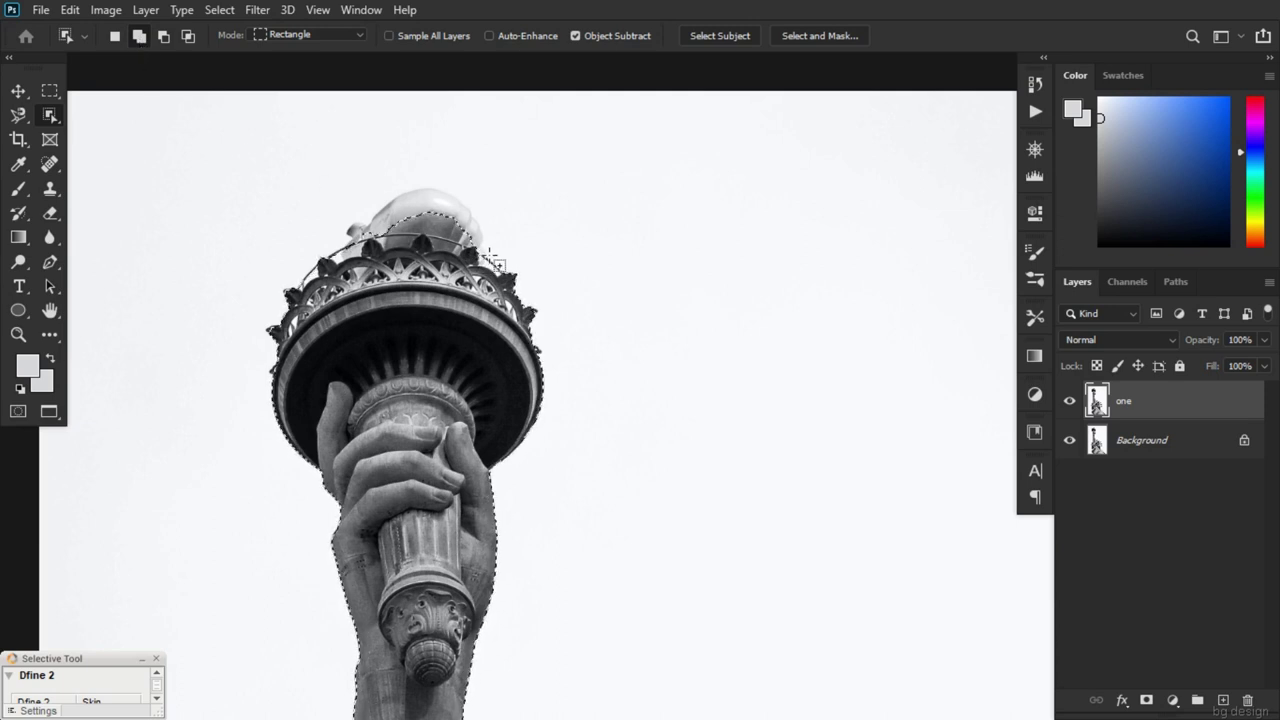
mouse_move(474, 256)
left_mouse_down()
mouse_move(350, 179)
mouse_move(340, 186)
left_mouse_up()
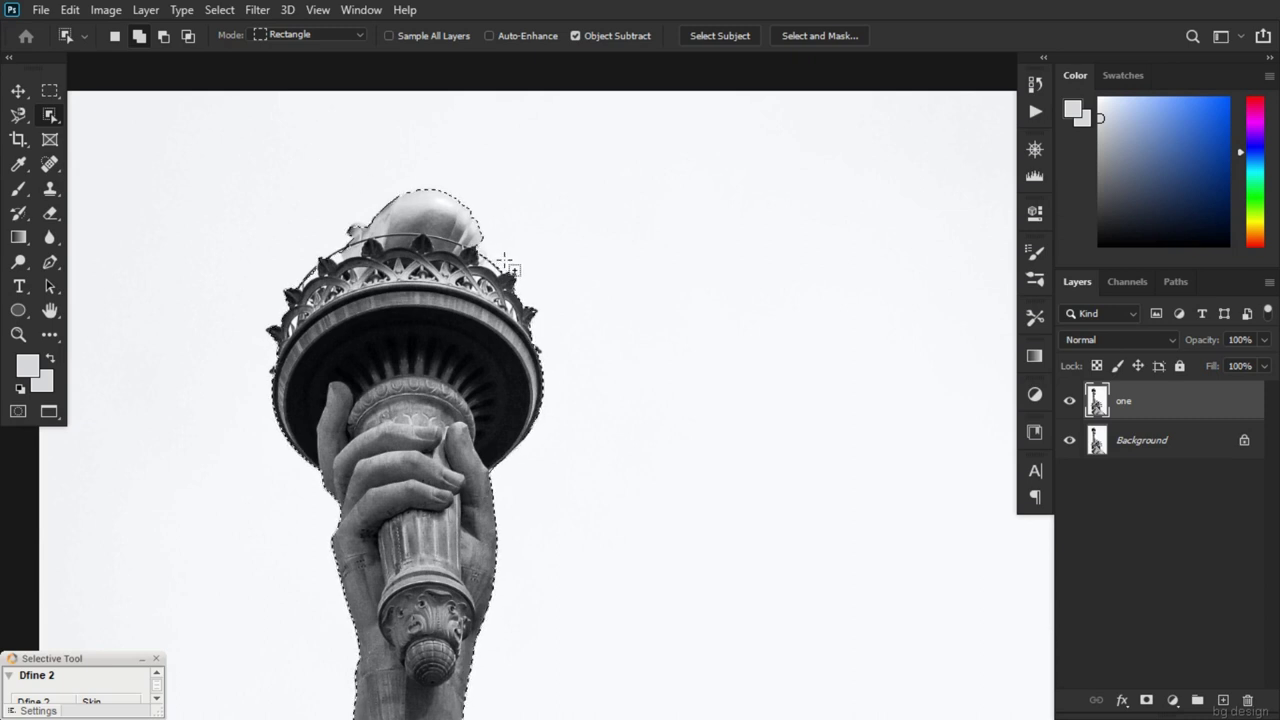
left_click_drag(505, 261, 450, 232)
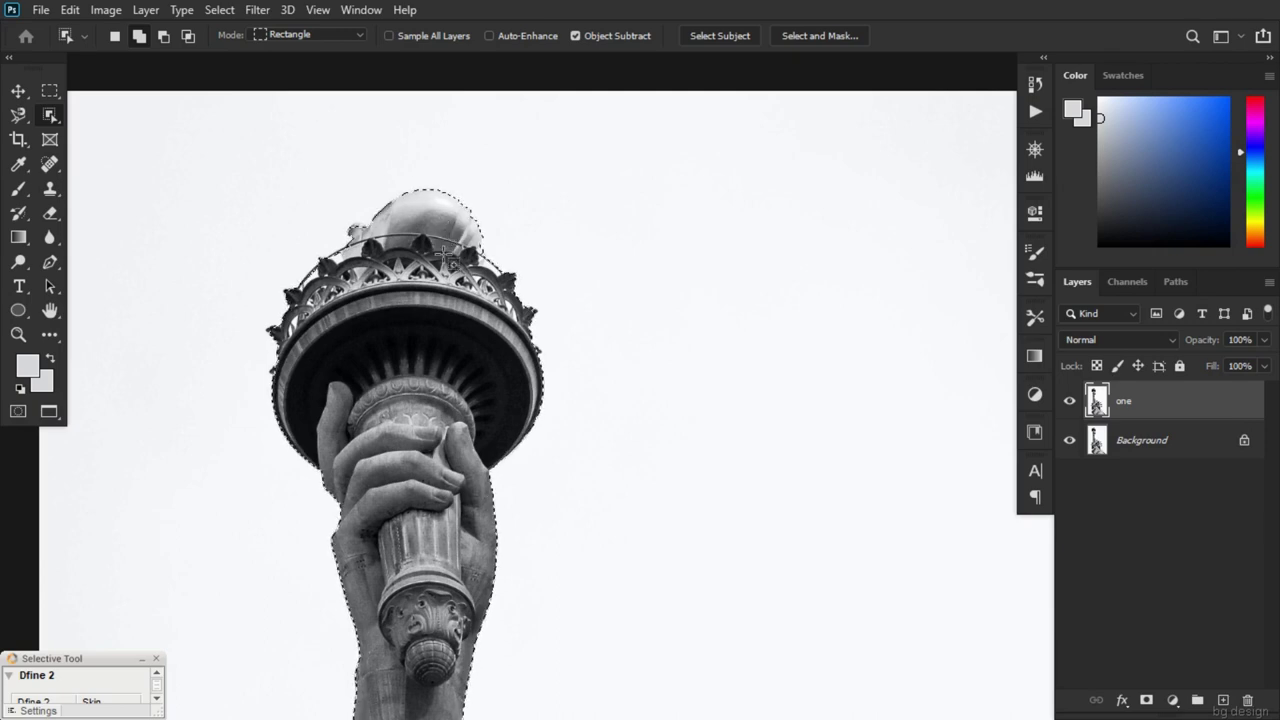
scroll(517, 273, "down", 3)
scroll(517, 273, "down", 2)
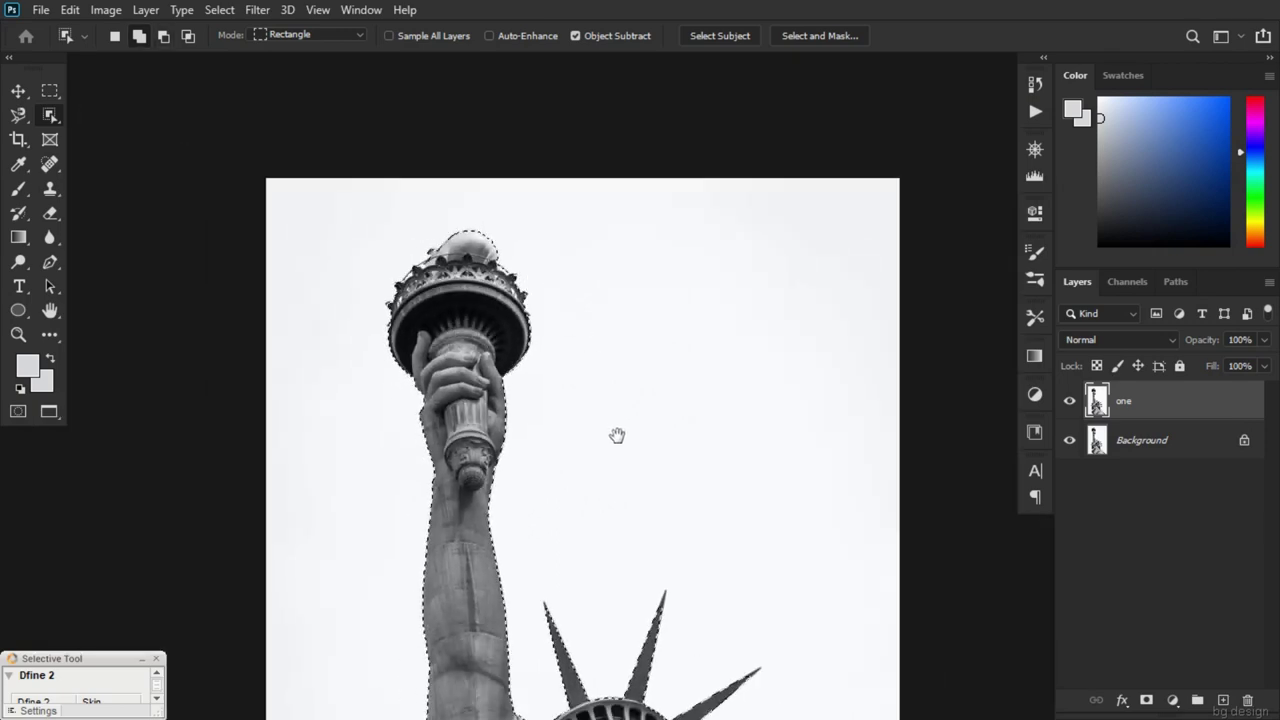
Copy the selected statue to Layer 1, hiding Background and one to show the cutout
left_click_drag(617, 435, 574, 320)
scroll(566, 320, "down", 2)
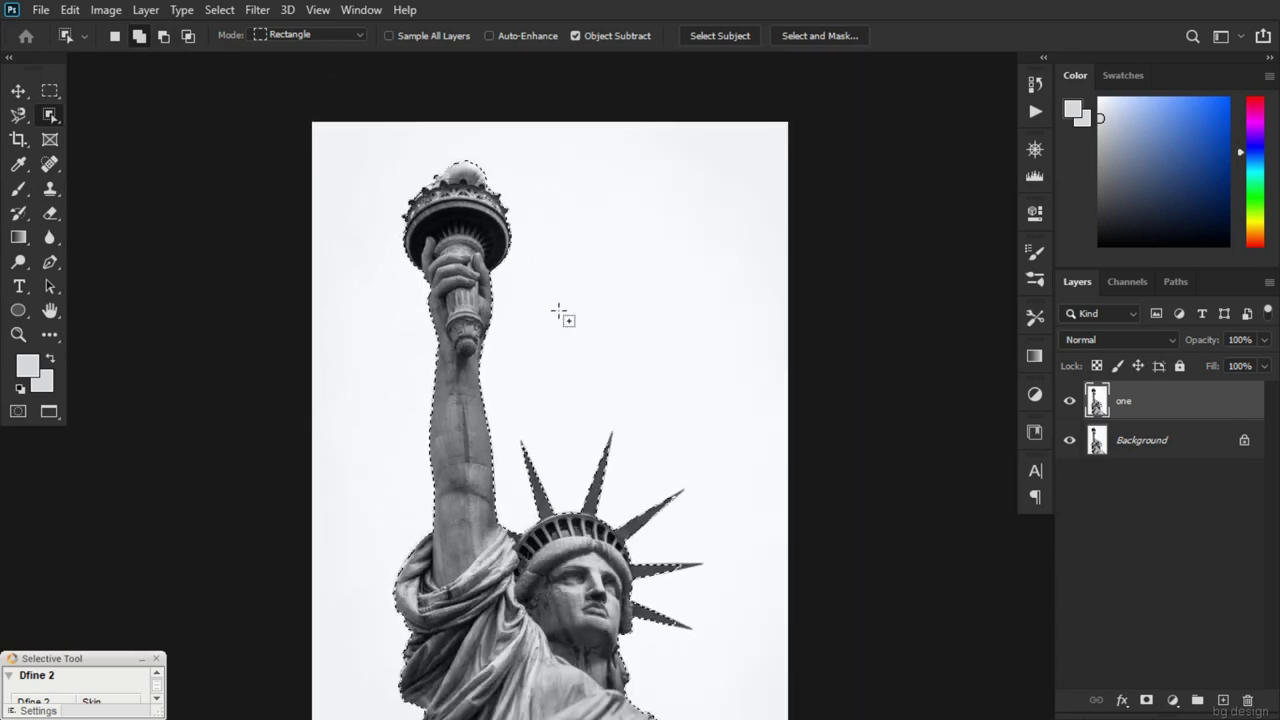
scroll(574, 334, "down", 2)
scroll(574, 334, "down", 1)
scroll(472, 348, "down", 1)
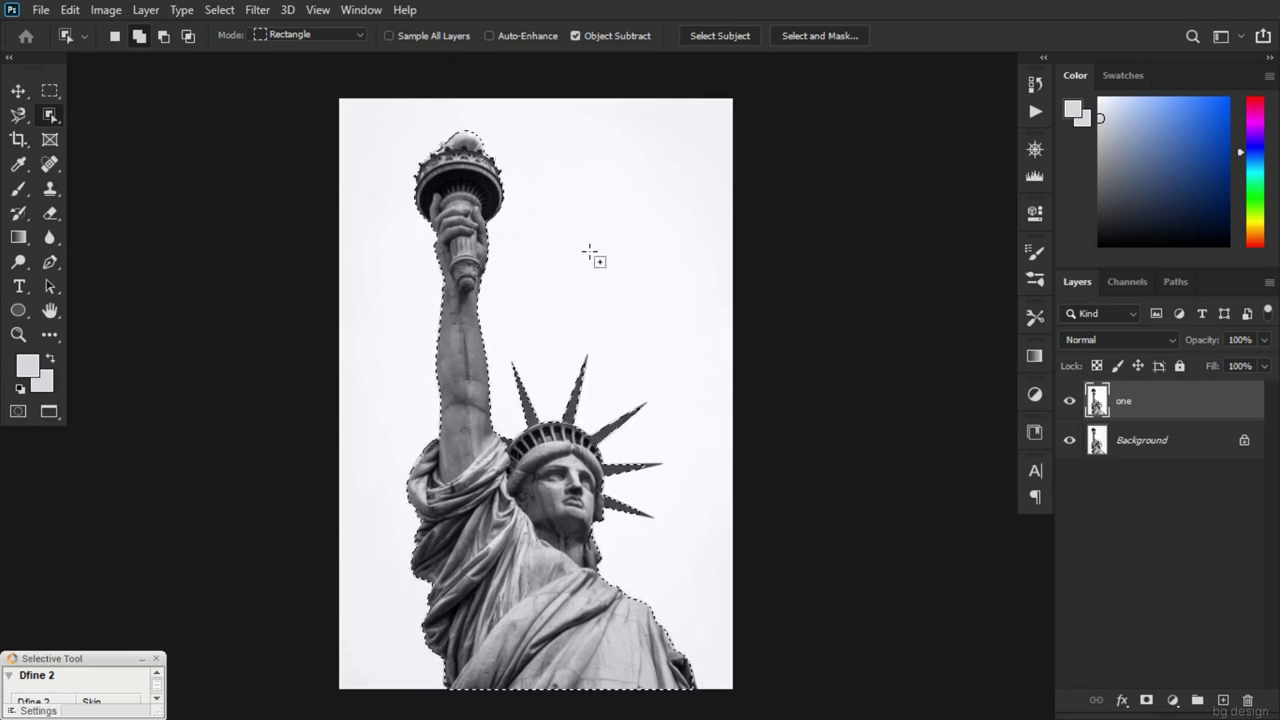
key("ctrl+j")
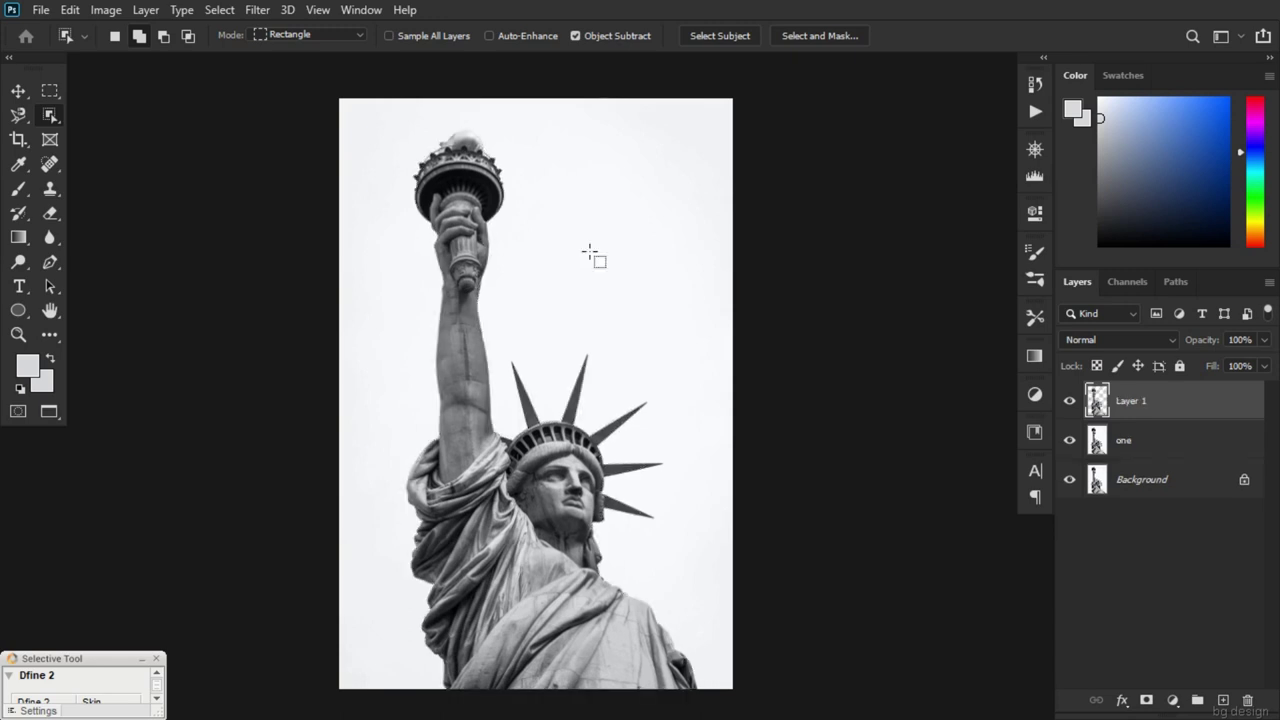
left_click(1069, 480)
left_click(1069, 440)
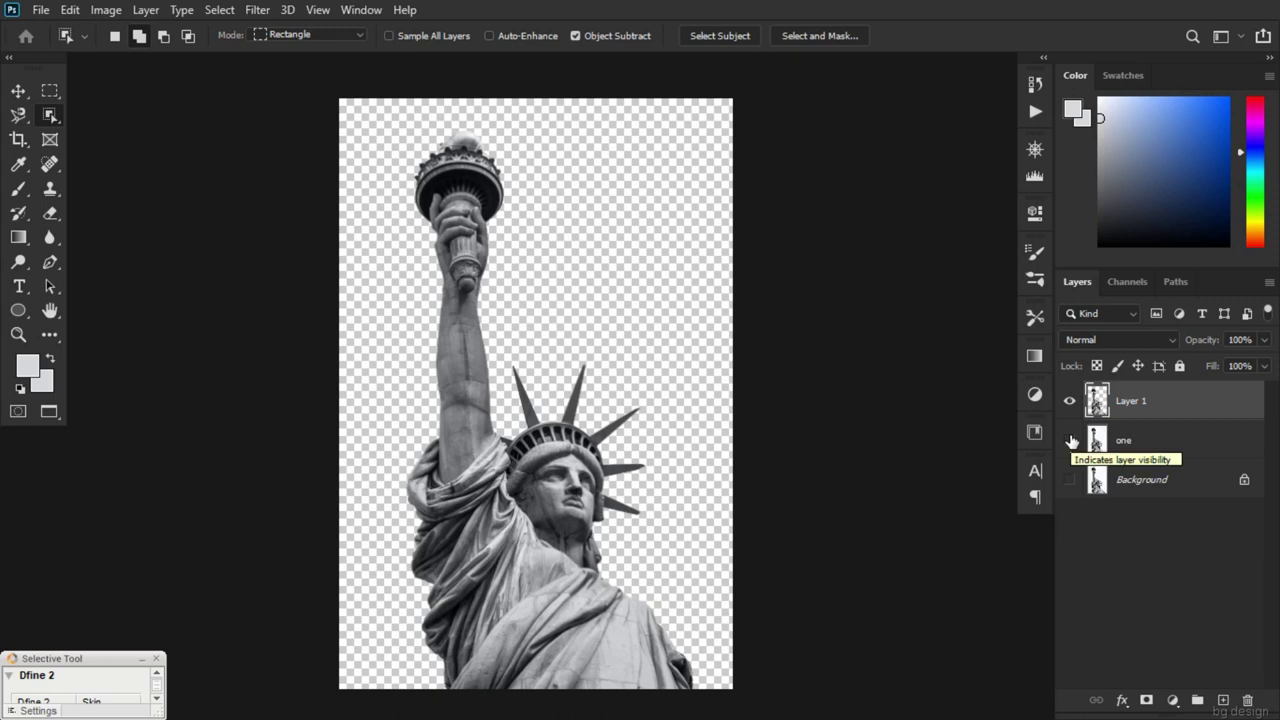
Remove the cutout, undo a trial layer mask on one, and recreate Layer 1 with Ctrl+J
left_click(1071, 441)
key("Delete")
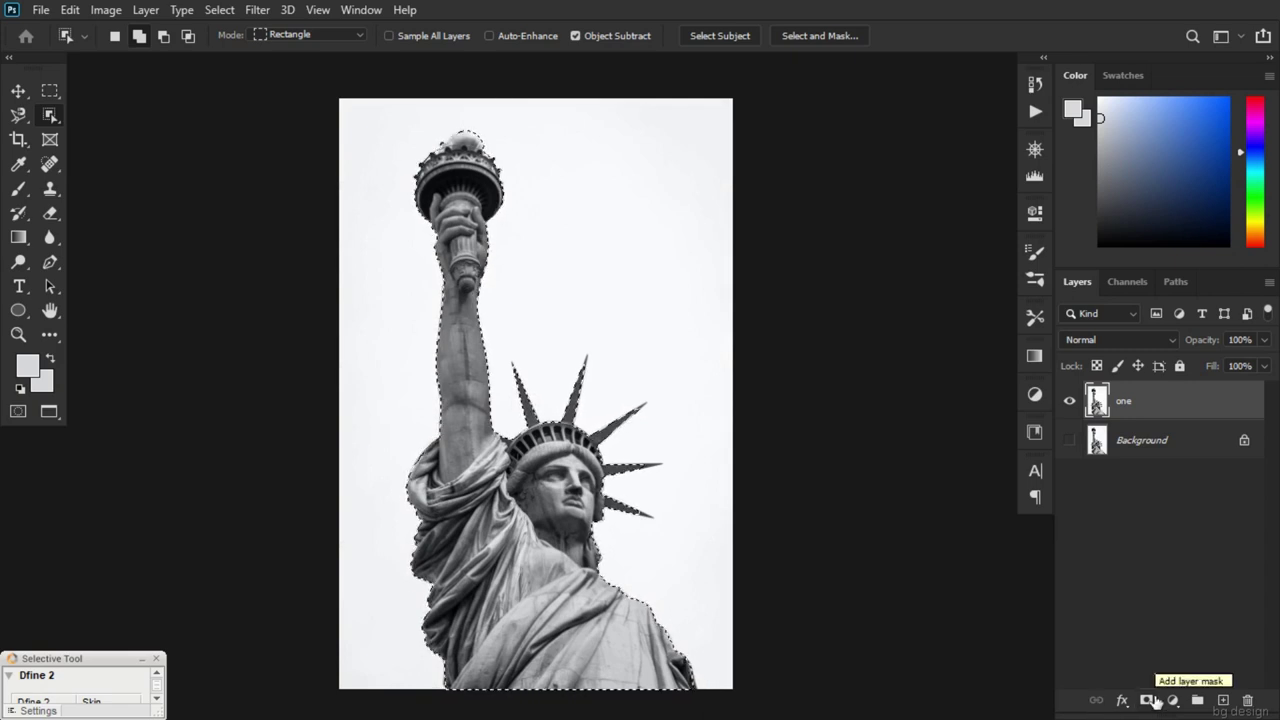
left_click(1150, 700)
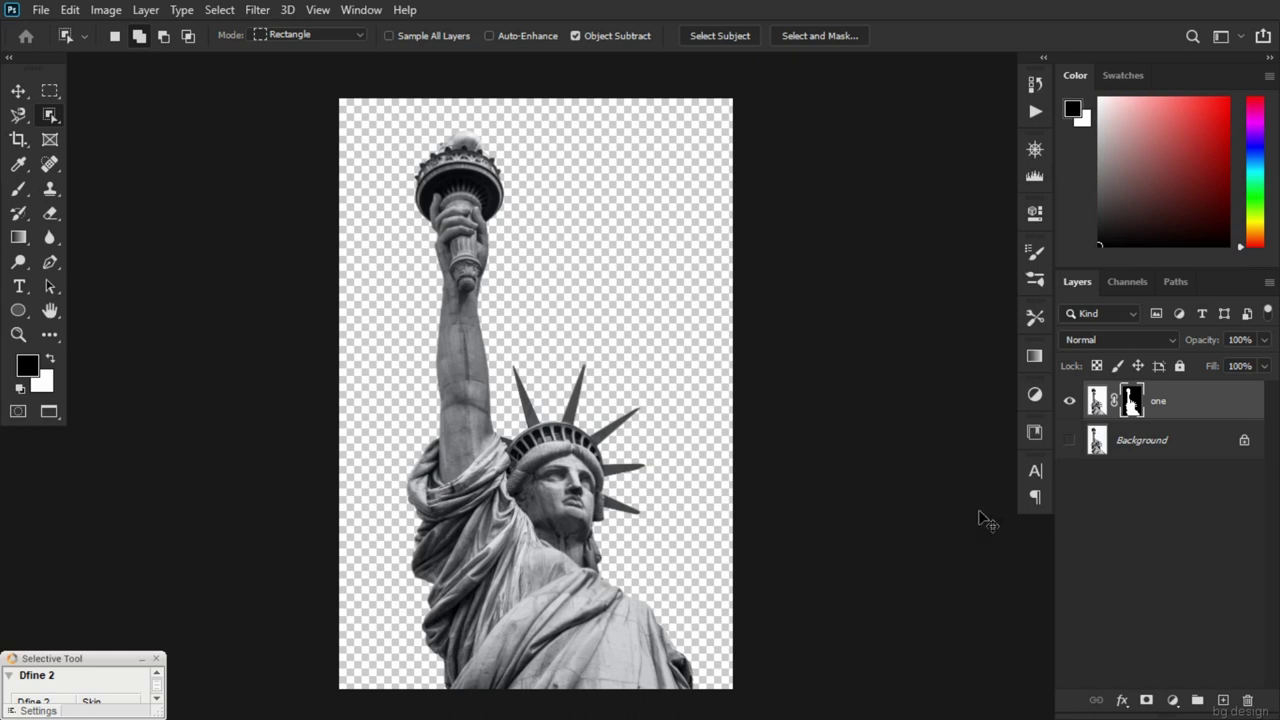
key("ctrl+z")
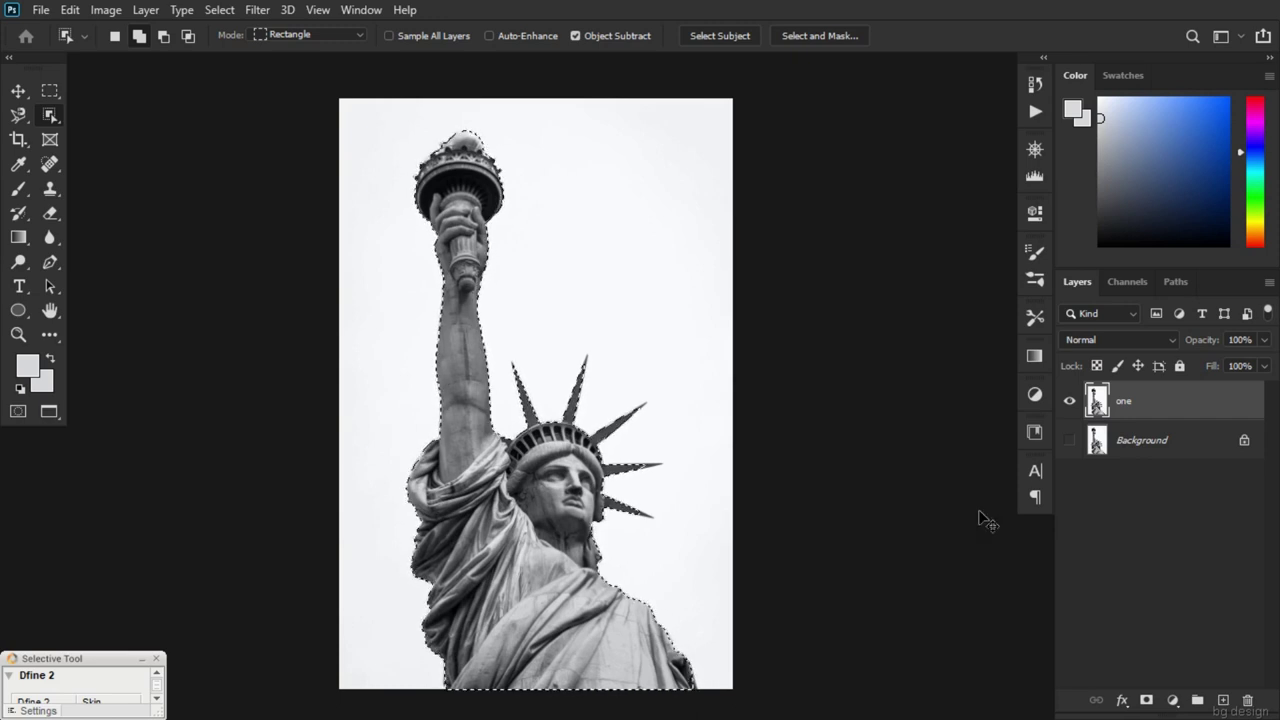
key("ctrl+j")
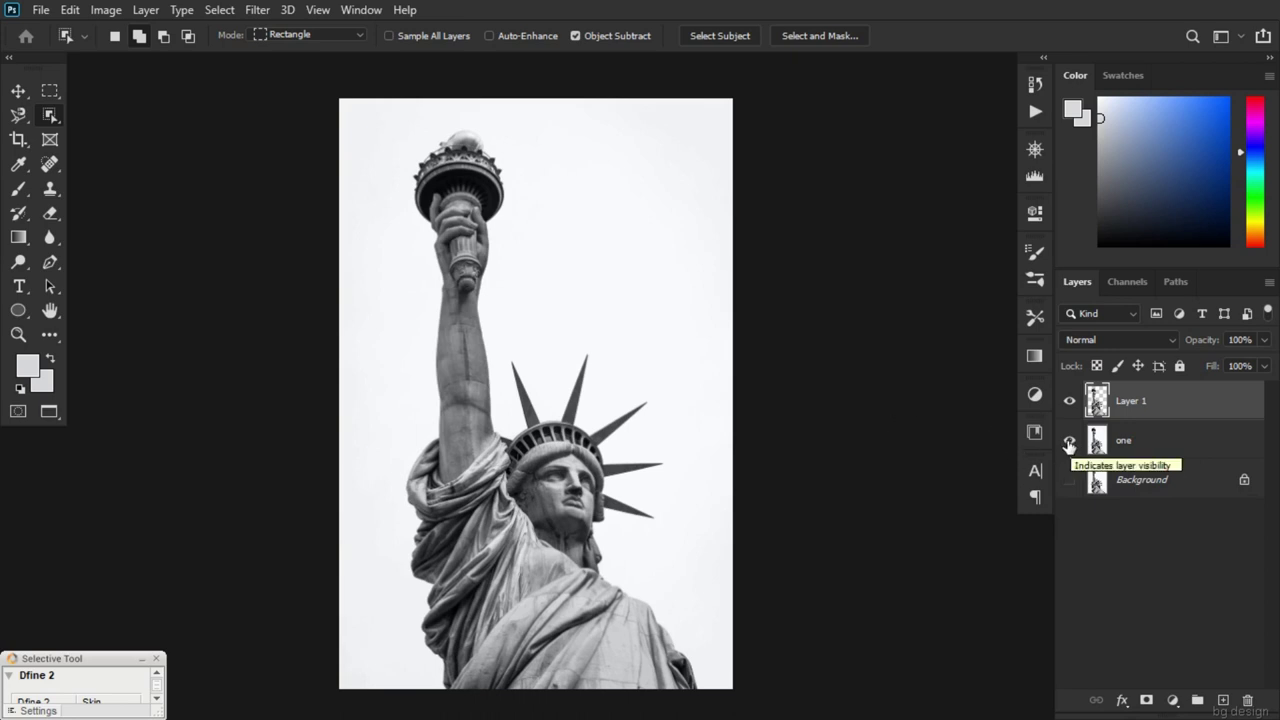
Hide layer one and switch to the Quick Selection Tool
left_click(1070, 441)
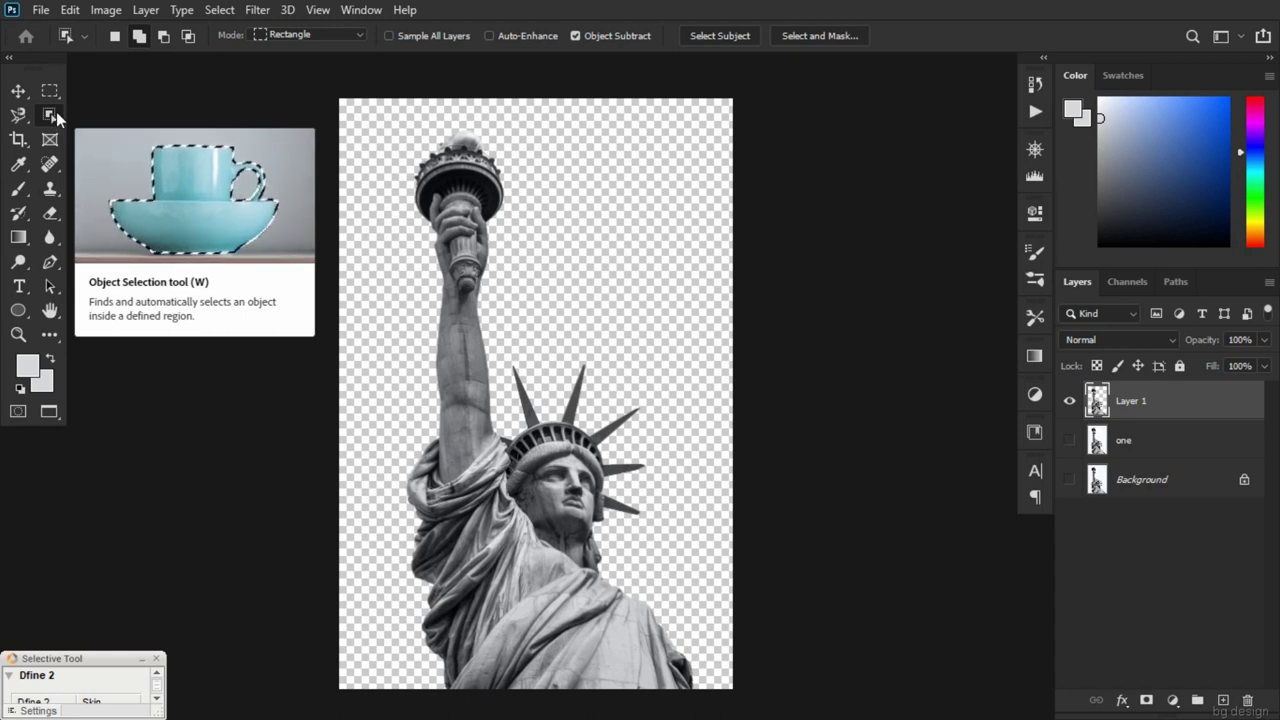
right_click(52, 120)
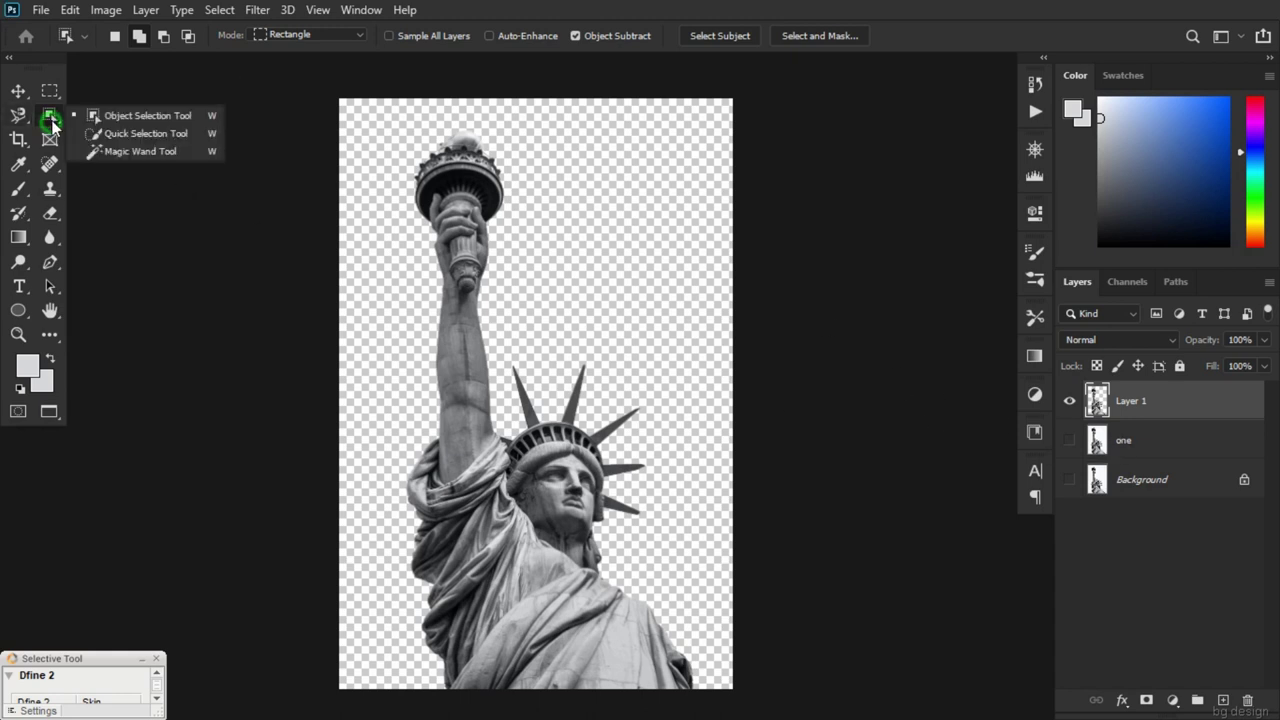
left_click(160, 135)
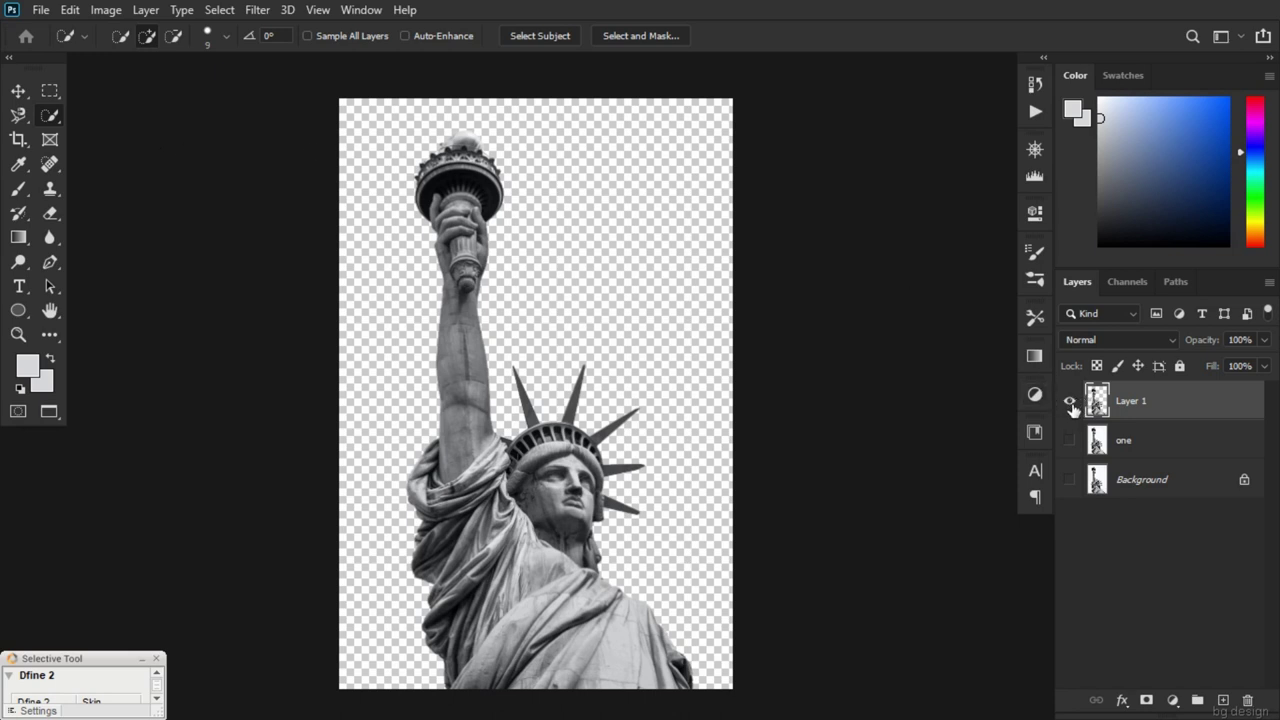
Rename Layer 1 to 'one copy', make layer one visible, and select both layers
double_click(1140, 401)
type("c")
type("opy")
key("Return")
left_click(1192, 452)
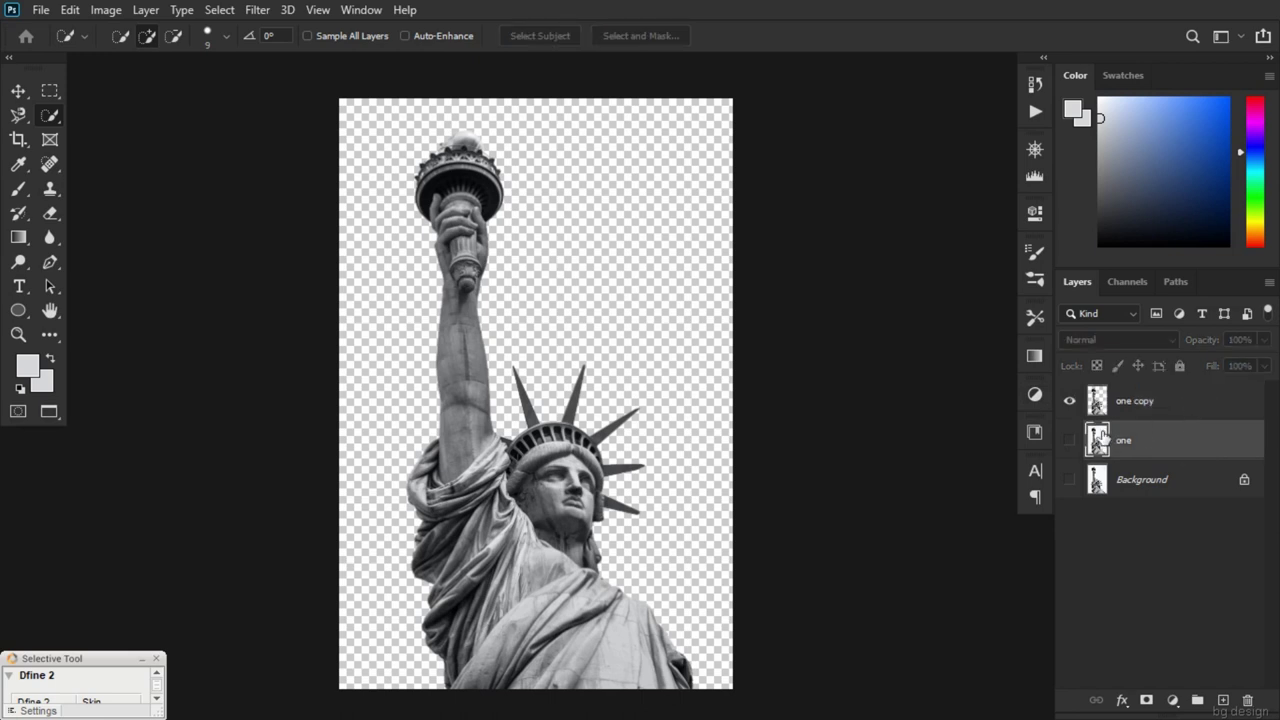
left_click(1069, 440)
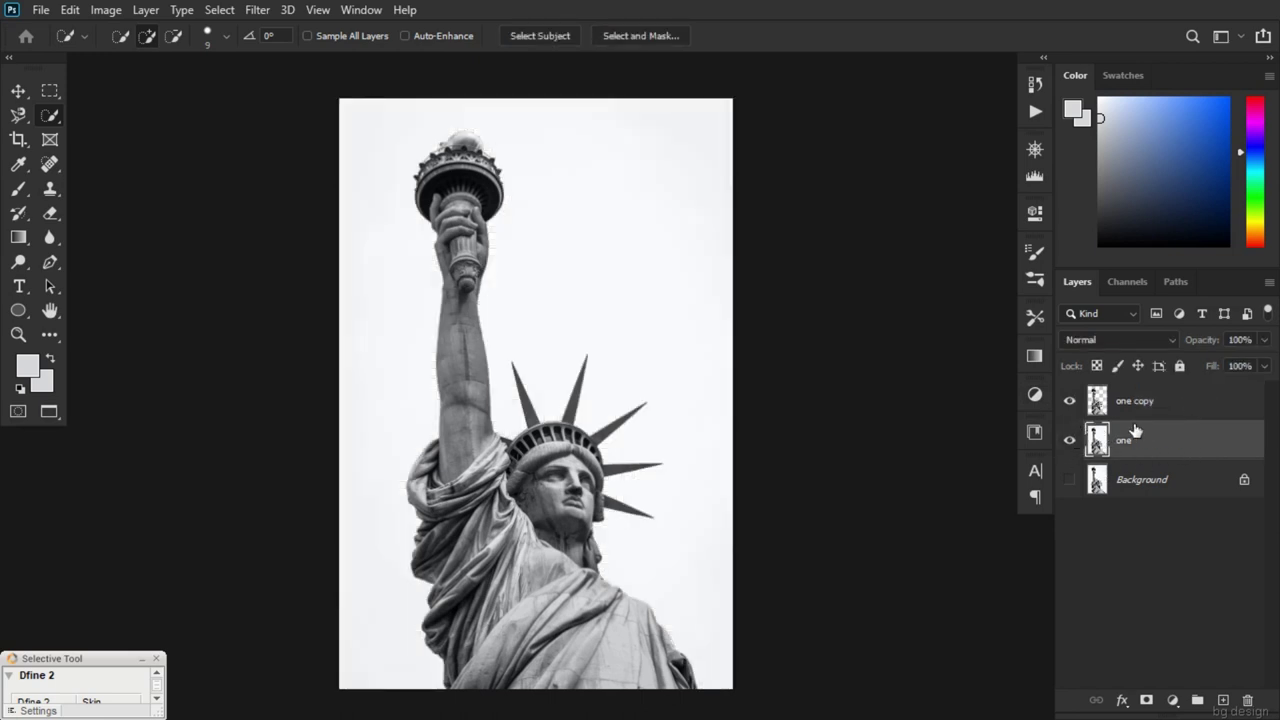
left_click(1146, 414, "shift")
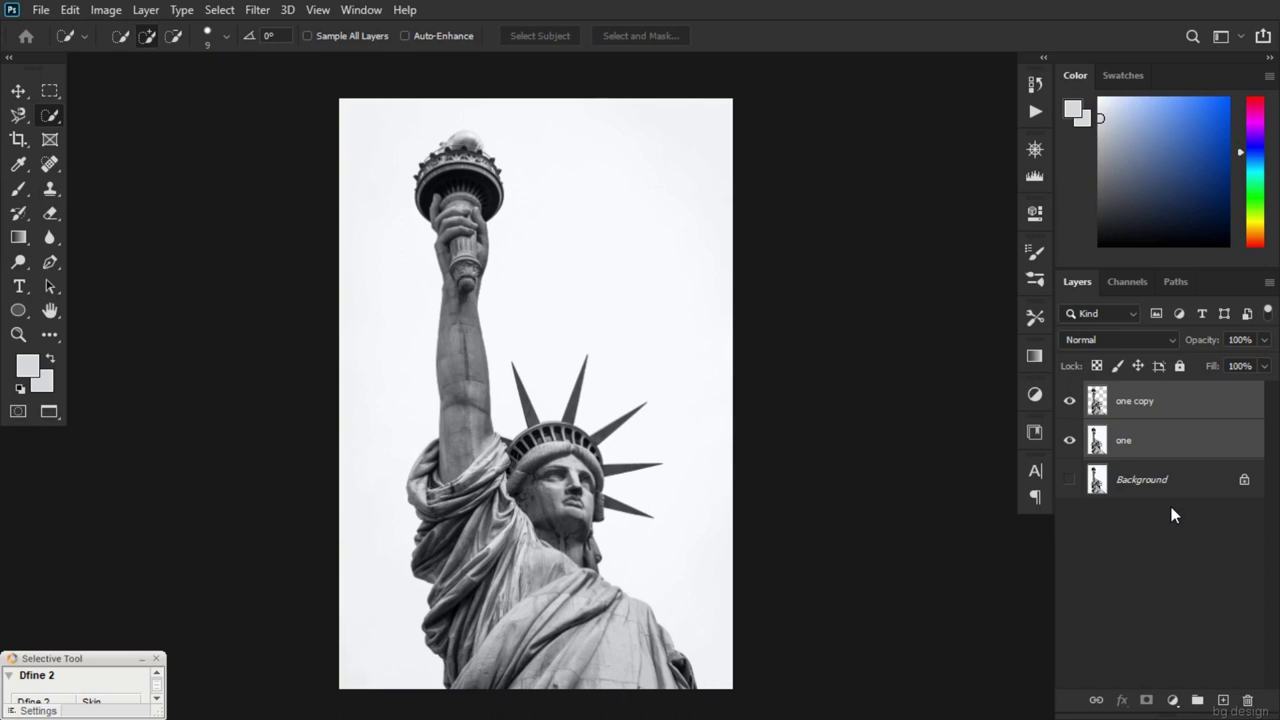
left_click(1070, 441)
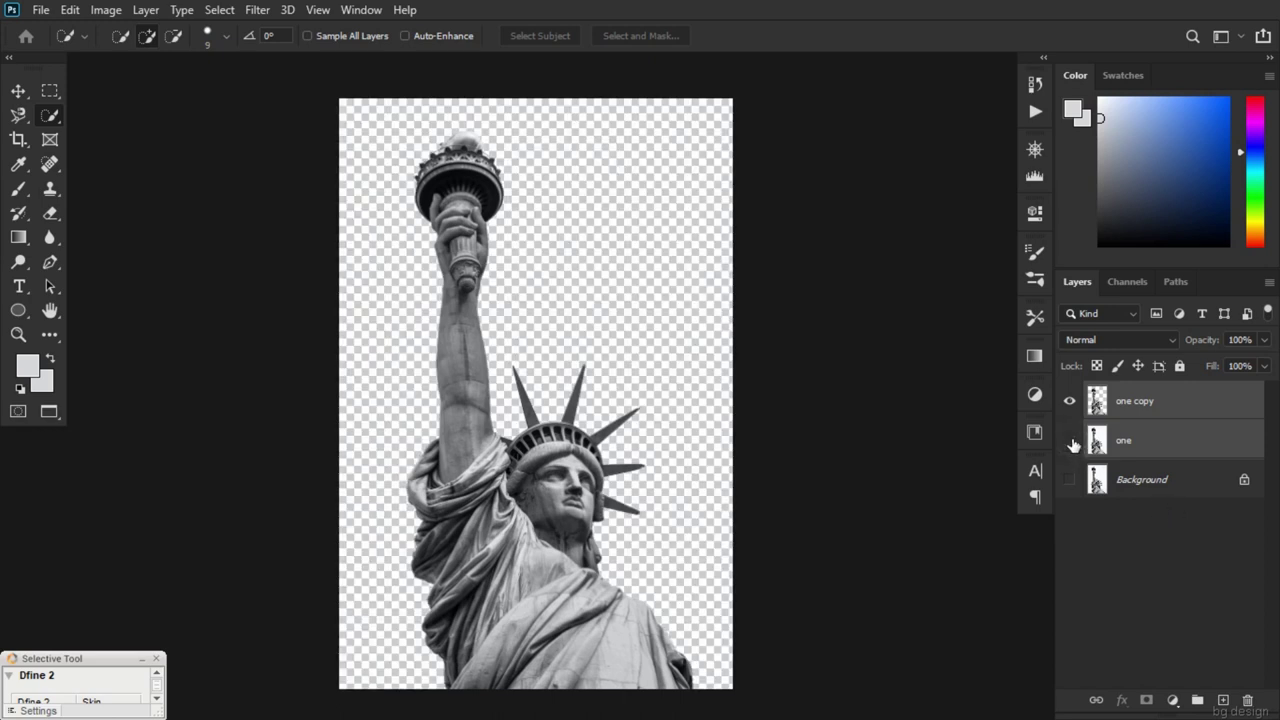
left_click(1070, 441)
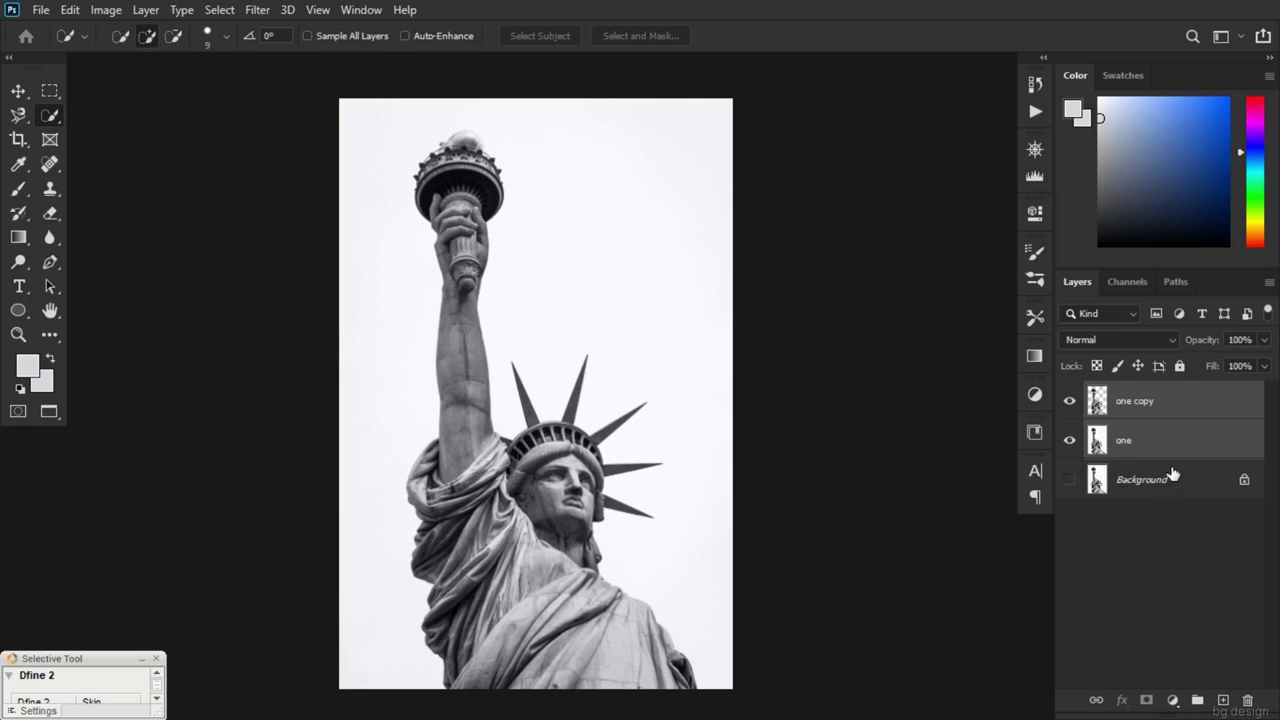
Put one and one copy into a new layer group
key("ctrl+g")
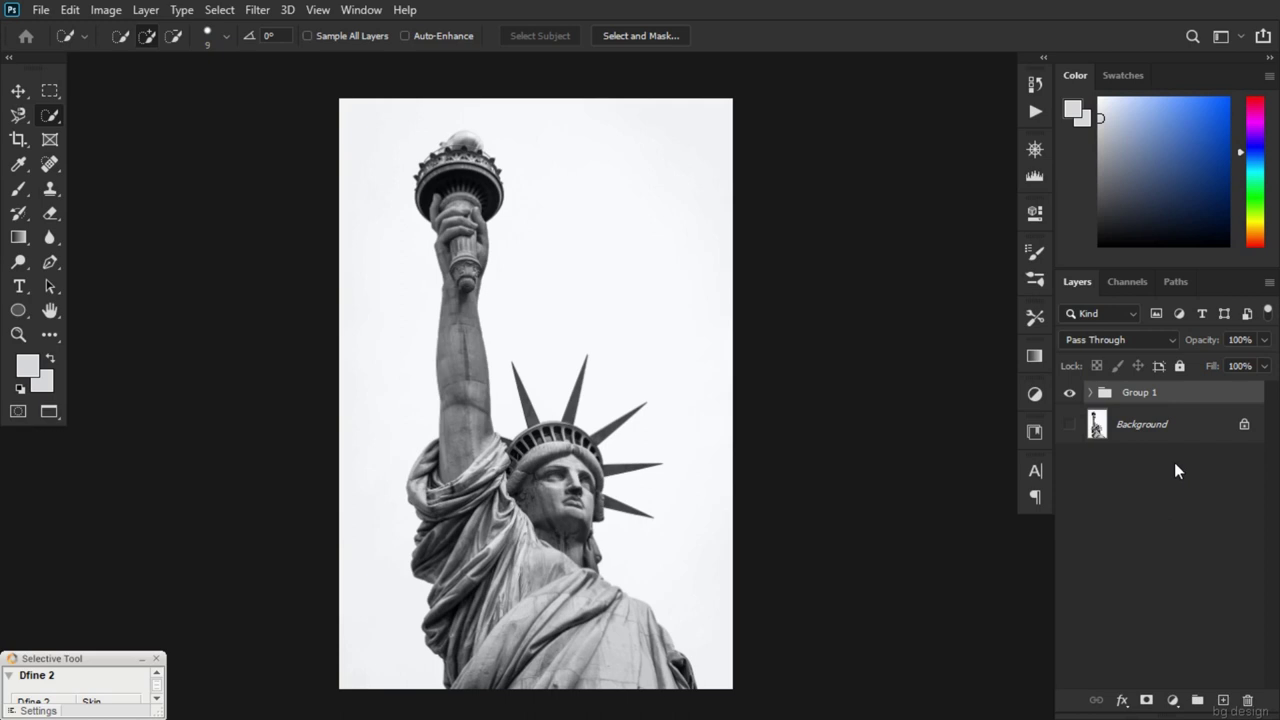
key("ctrl+z")
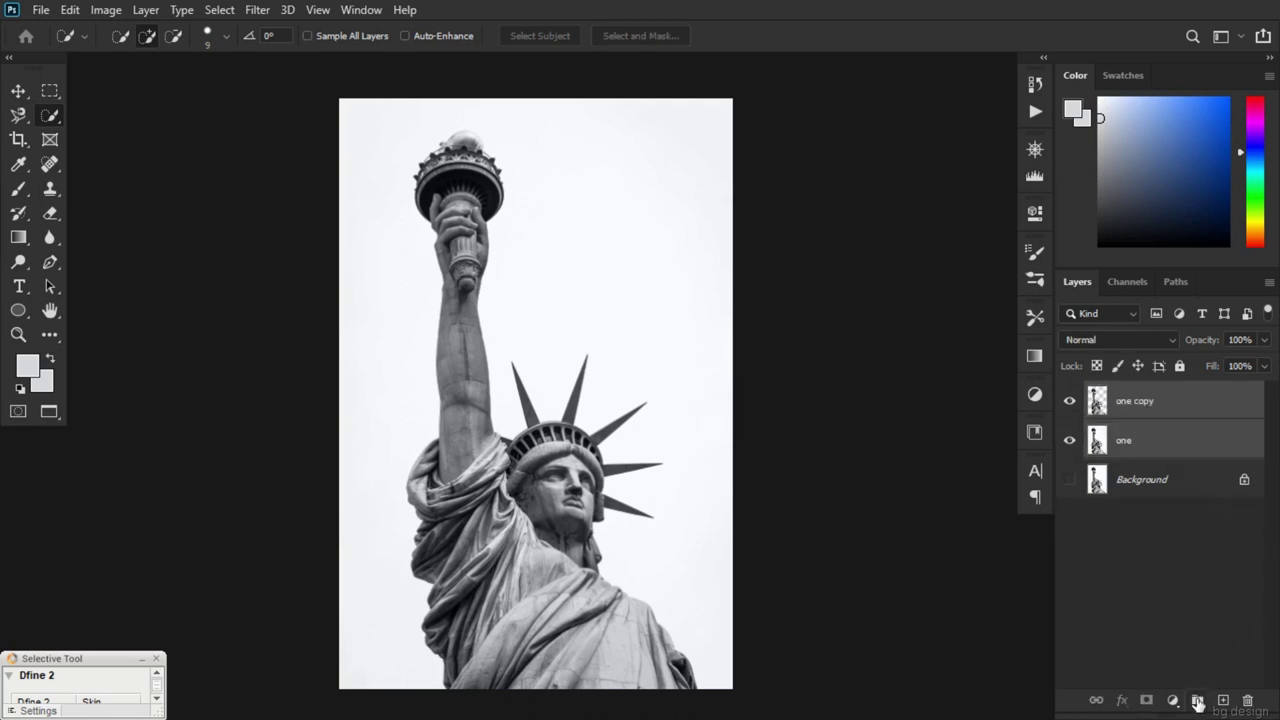
left_click(1198, 703)
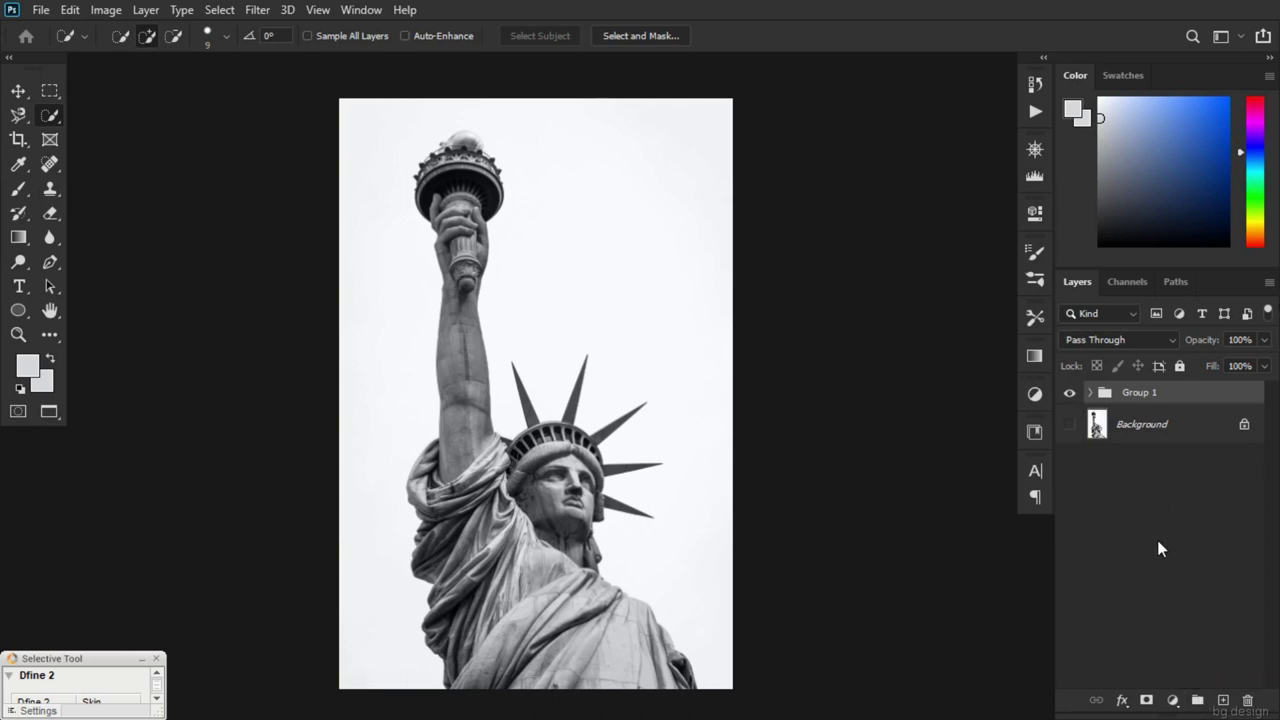
left_click(1150, 430)
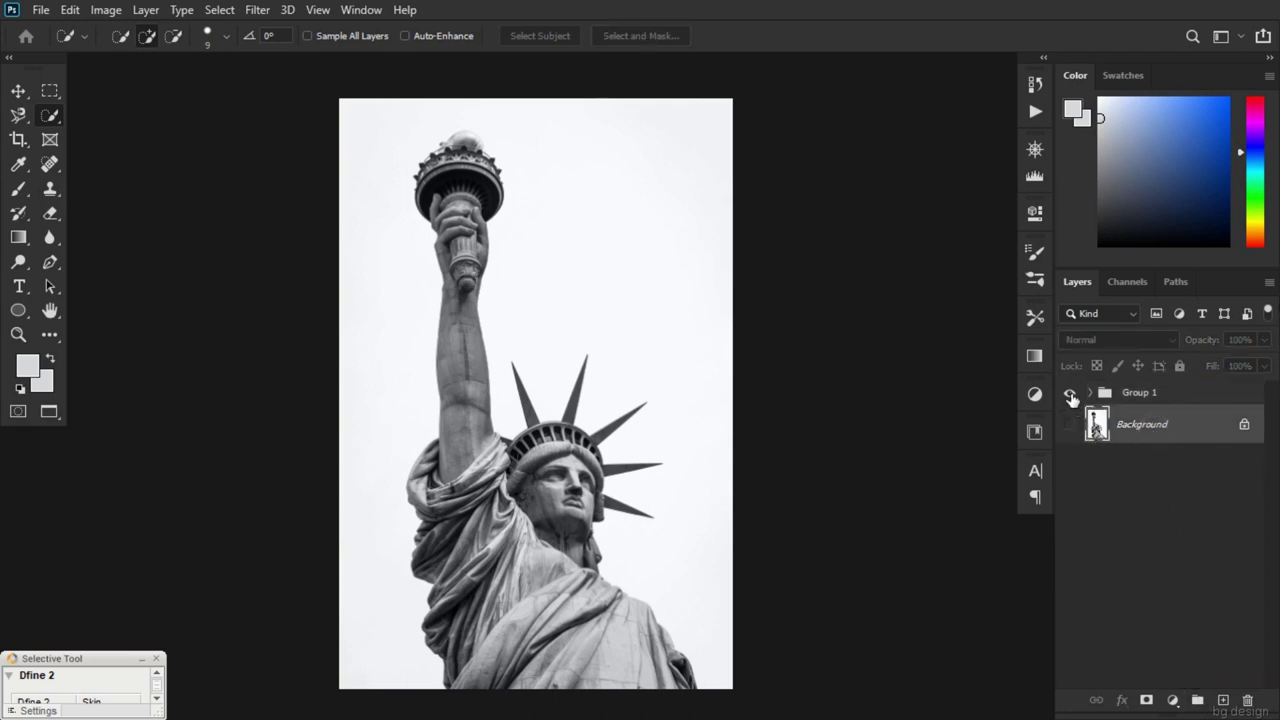
Rename the group 'object', hide it, and show and select Background
double_click(1143, 396)
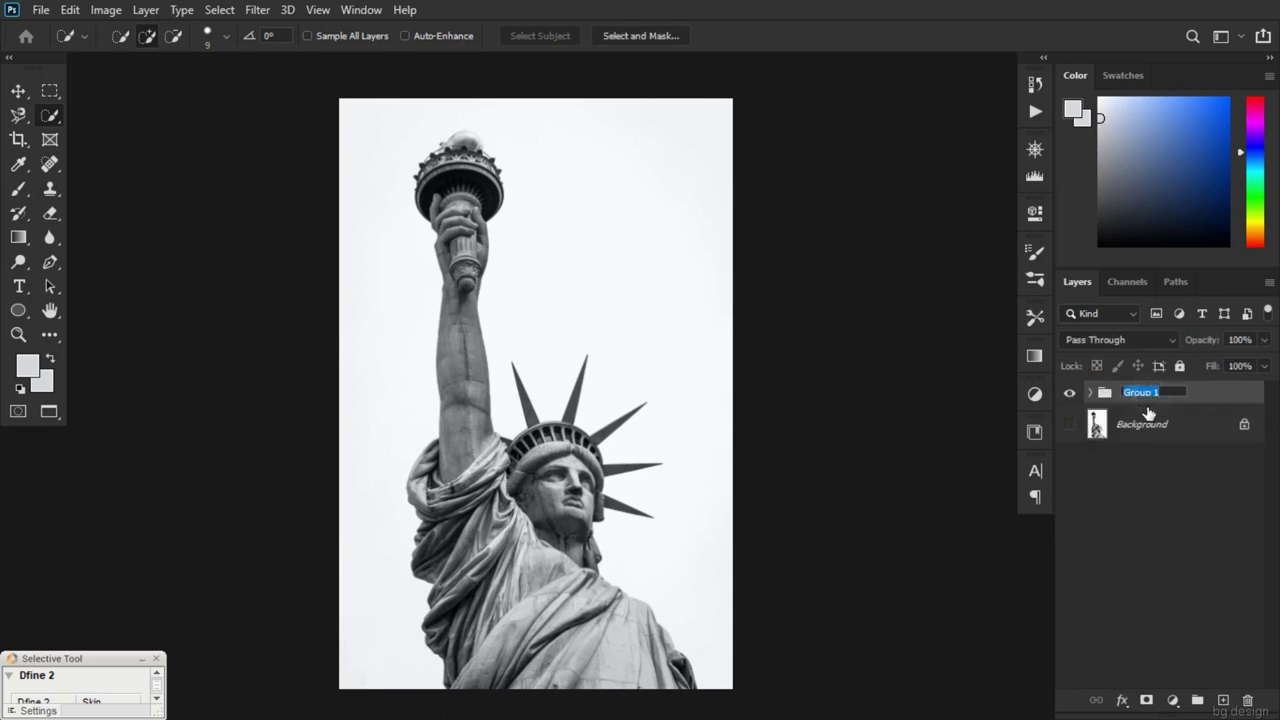
type("c")
type("bje")
type("ct")
key("Return")
left_click(1069, 424)
left_click(1070, 393)
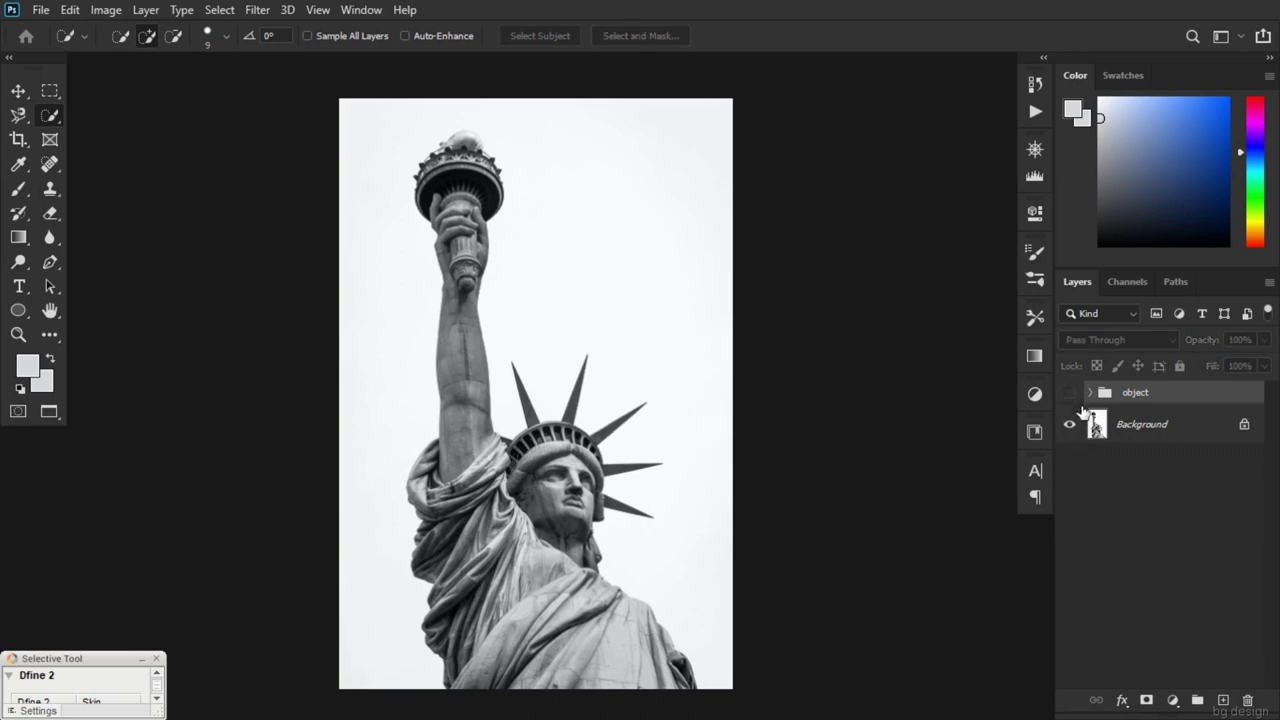
left_click(1172, 428)
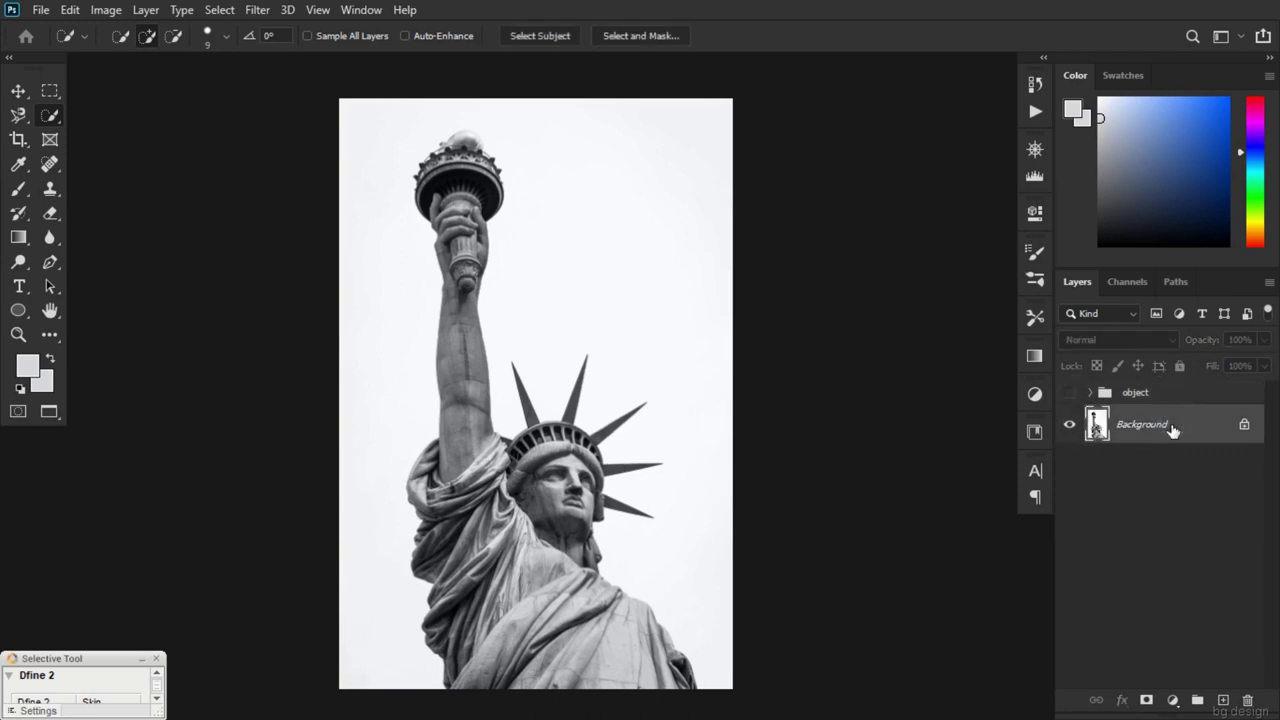
Duplicate Background as Background copy and switch to the Quick Selection Tool
key("ctrl+j")
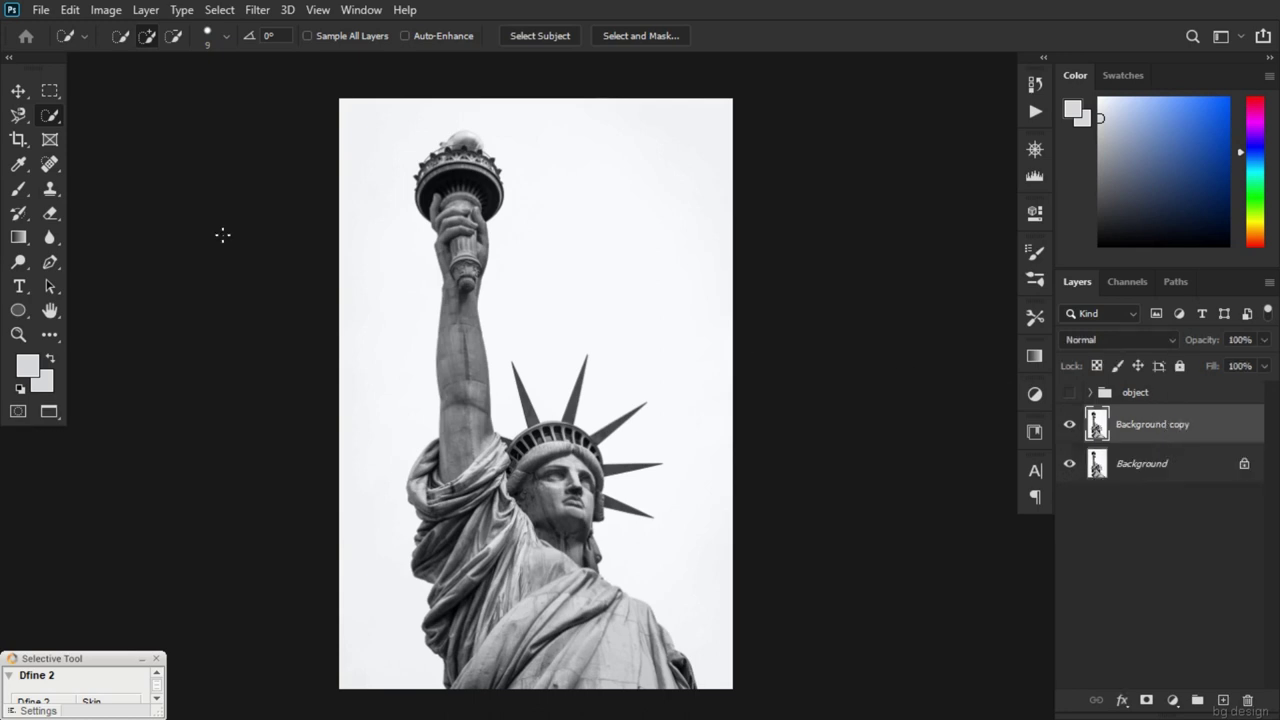
right_click(50, 117)
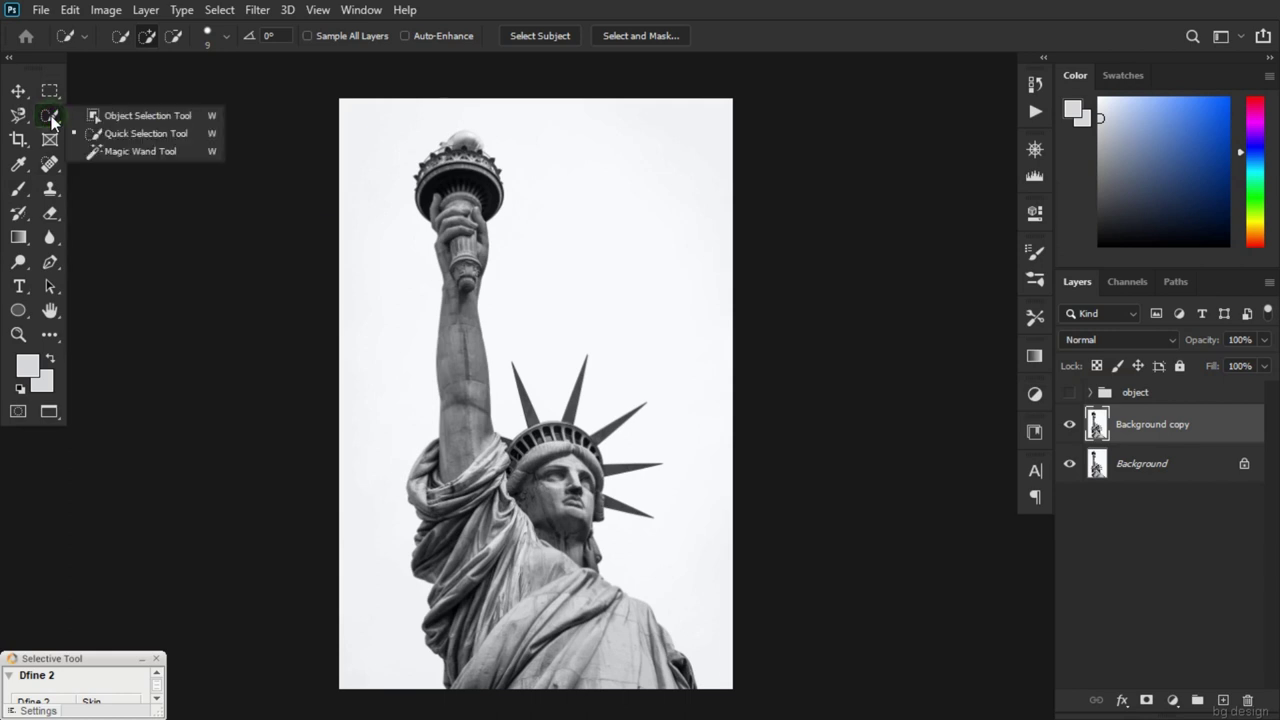
left_click(134, 134)
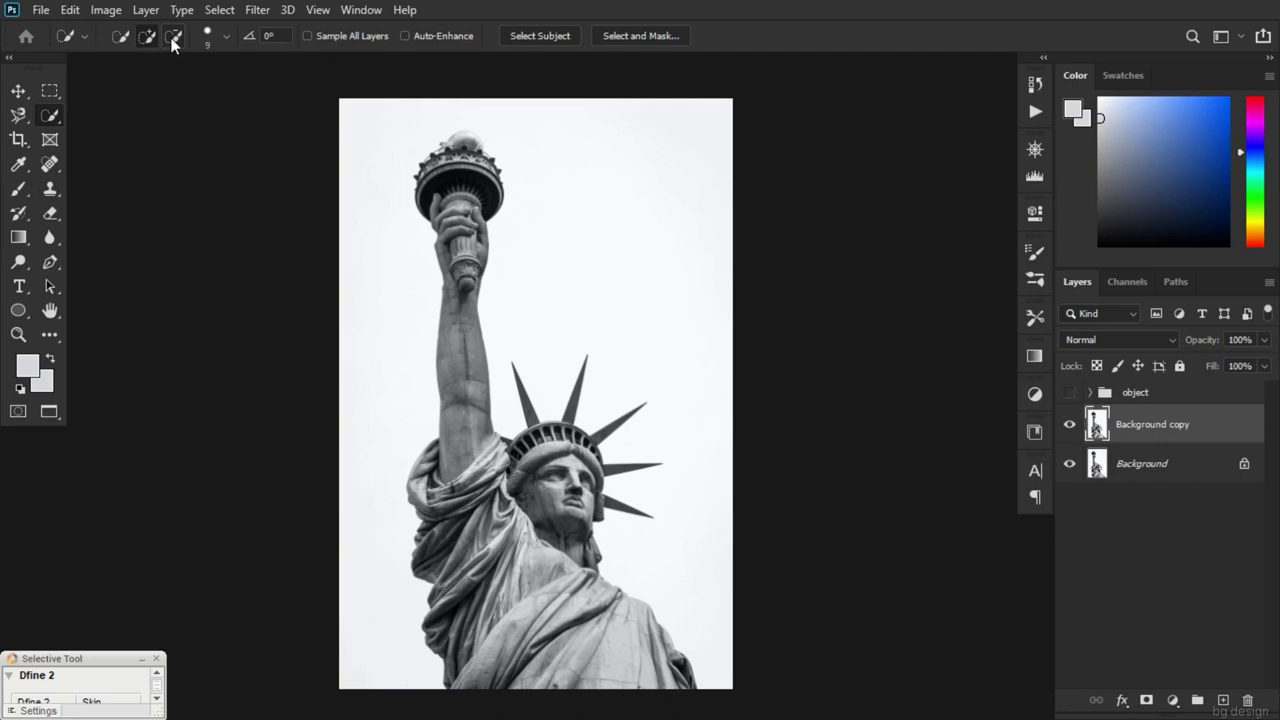
Brush a new Quick Selection down the raised arm, shoulder and chest drapery
left_click(120, 36)
left_click_drag(455, 234, 466, 365)
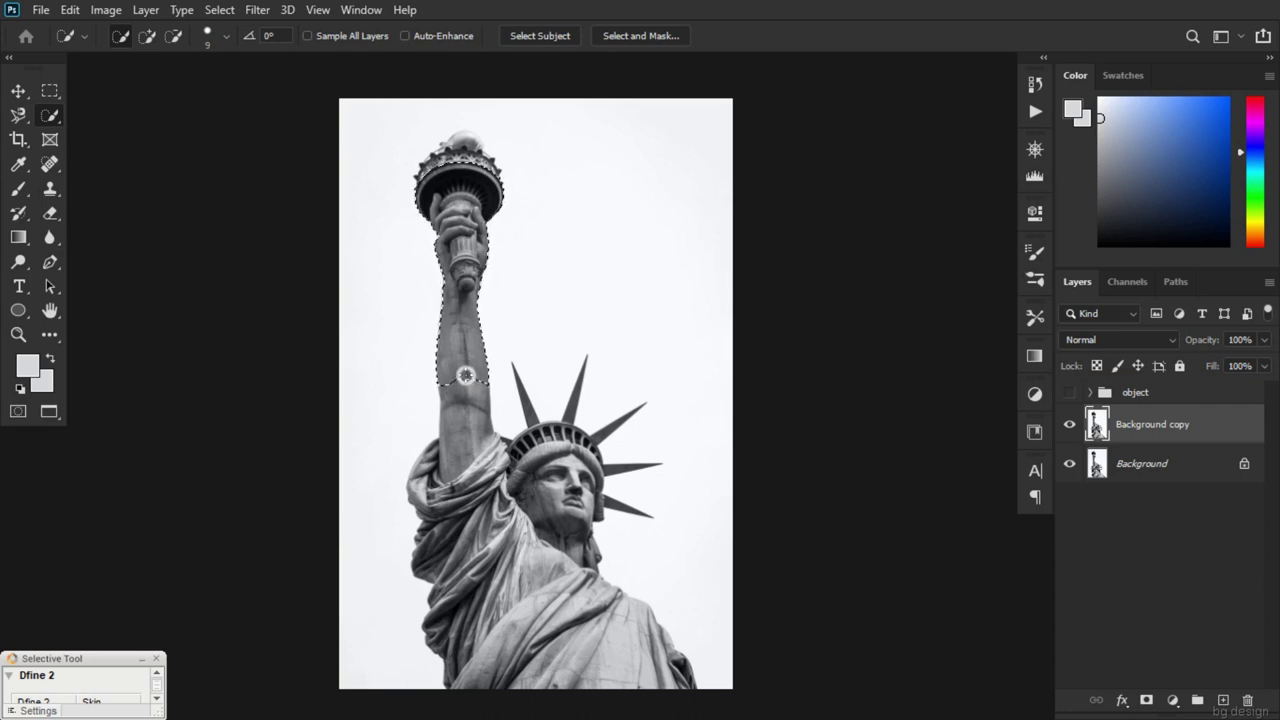
mouse_move(466, 375)
left_mouse_down()
mouse_move(468, 472)
mouse_move(570, 600)
left_mouse_up()
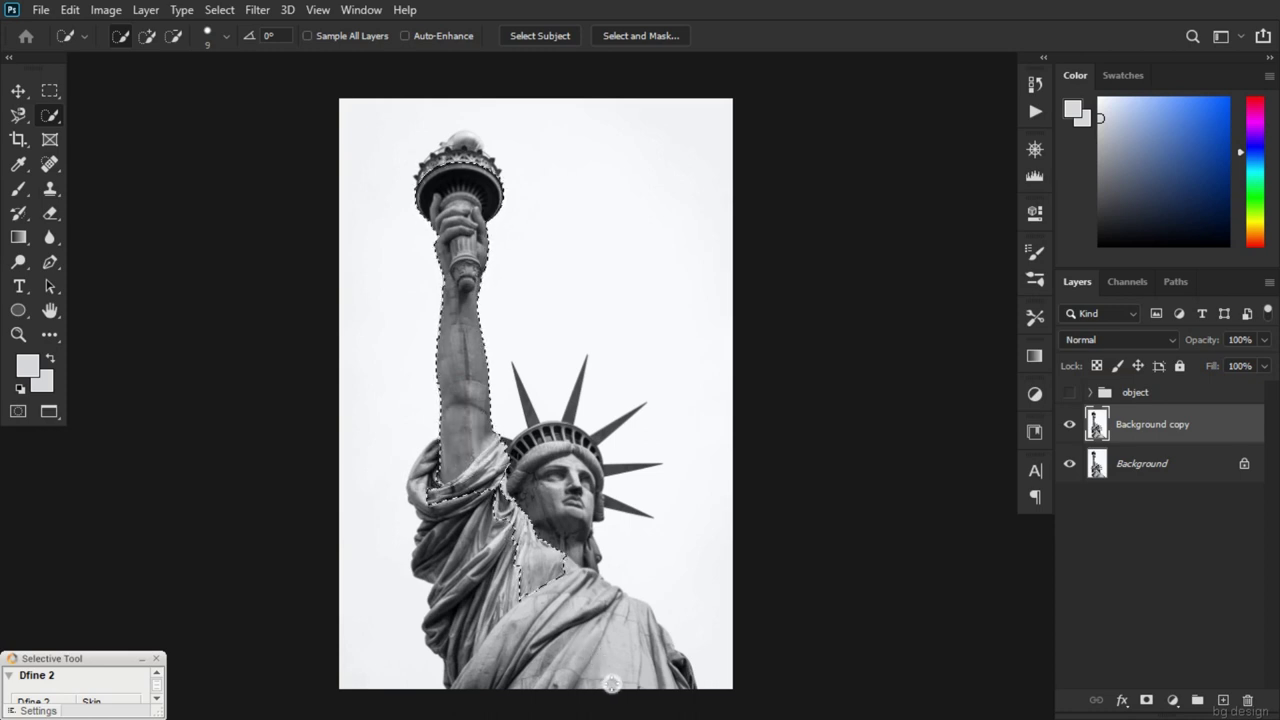
mouse_move(611, 684)
left_mouse_down()
mouse_move(560, 630)
mouse_move(626, 689)
mouse_move(652, 681)
left_mouse_up()
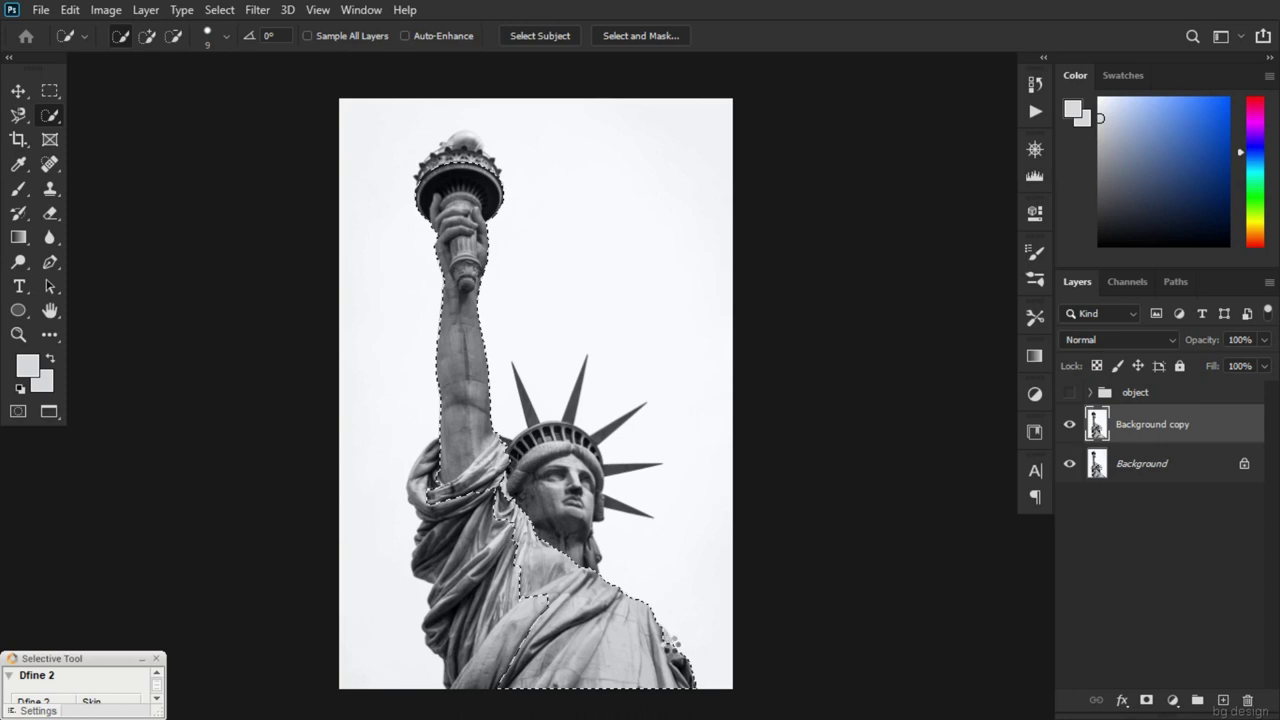
key("shift")
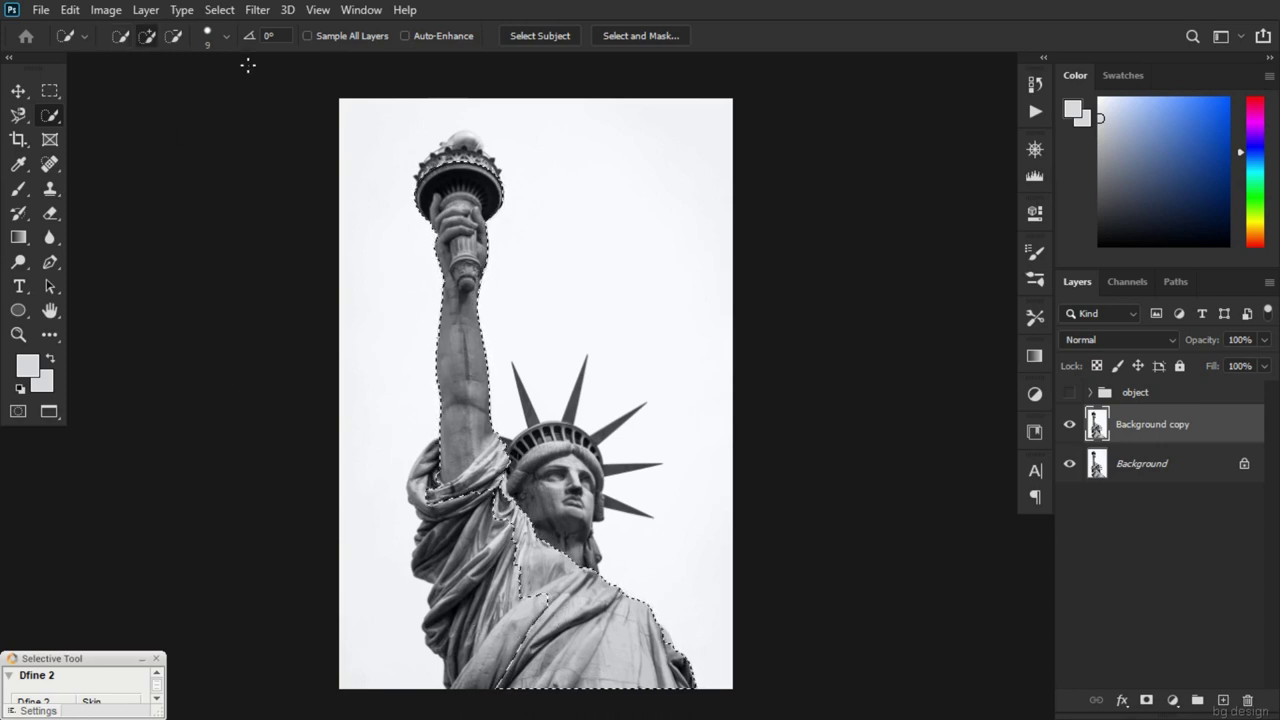
Set the Quick Selection brush size to 25 px
left_click(226, 36)
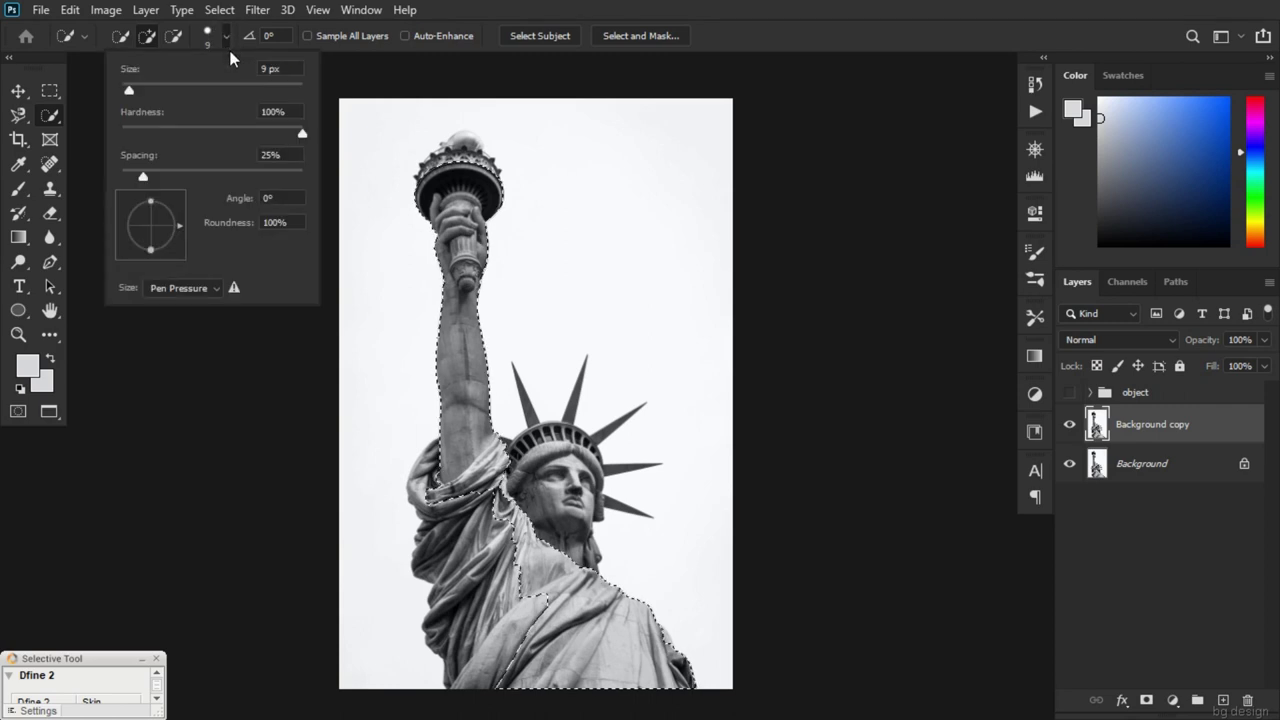
left_click(143, 89)
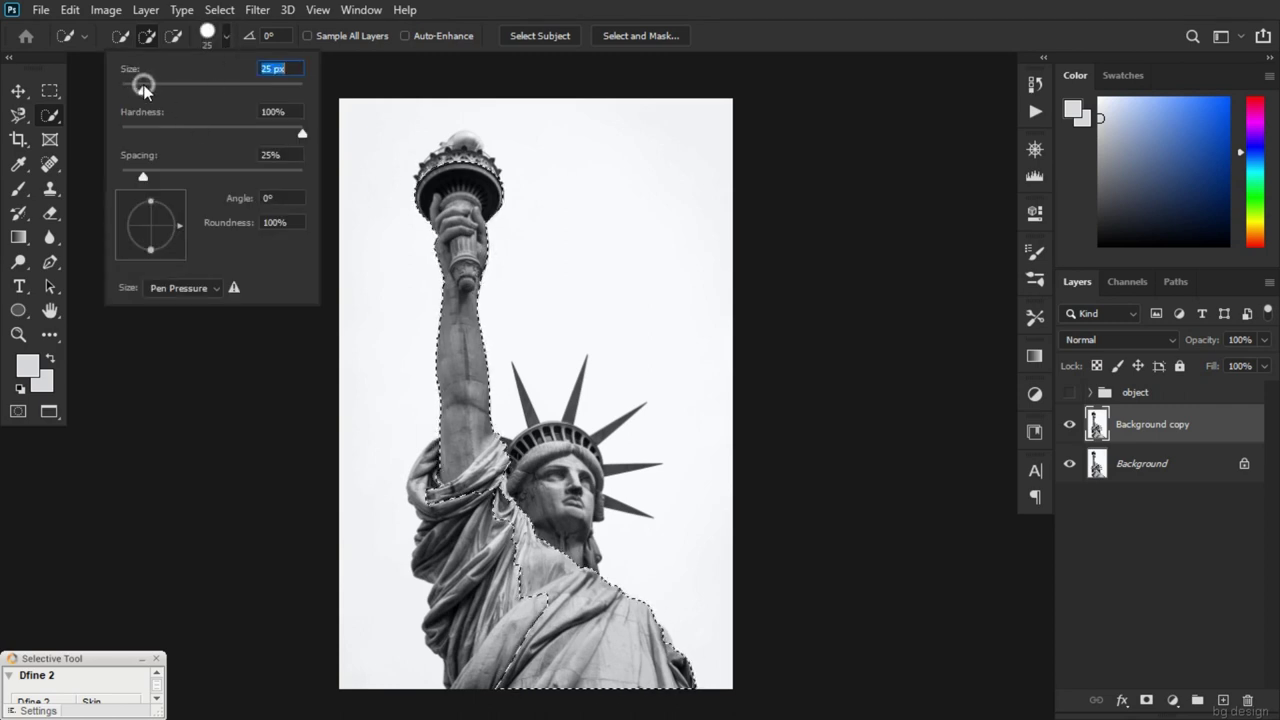
left_click(551, 602)
Add the robe, face, crown band and right-hand crown spikes to the selection
mouse_move(533, 606)
left_mouse_down()
mouse_move(461, 533)
mouse_move(430, 600)
left_mouse_up()
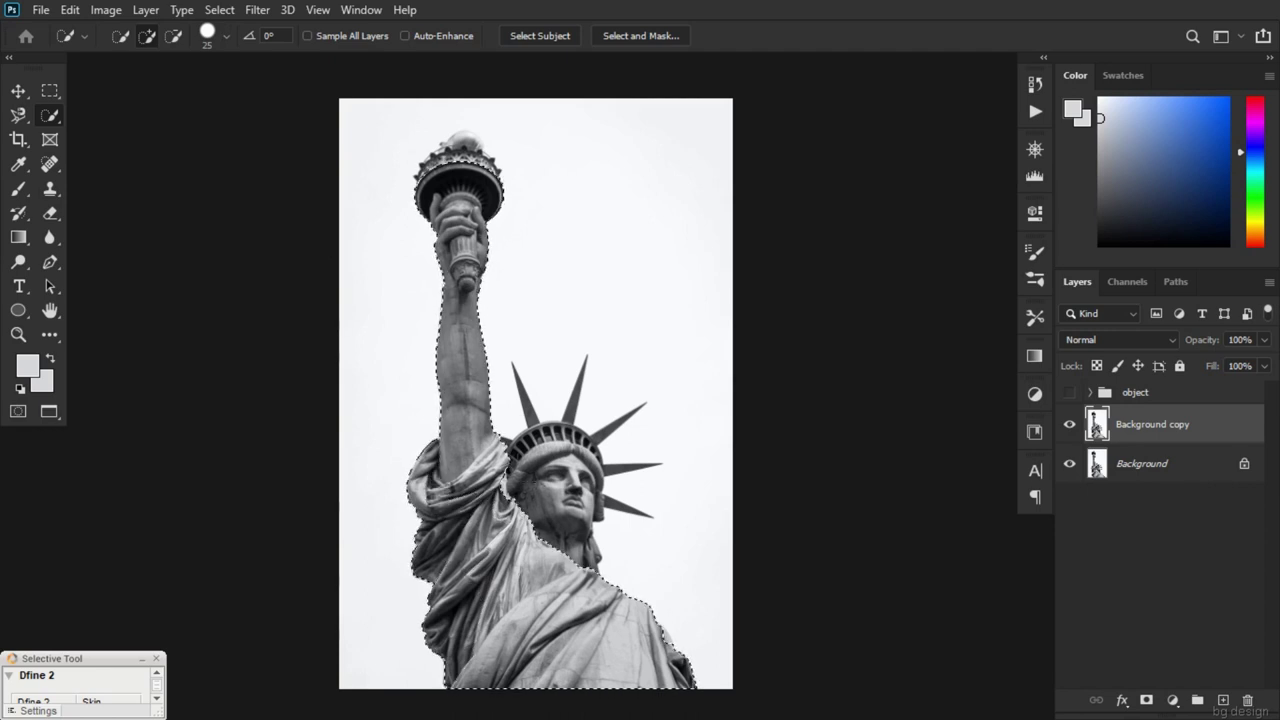
mouse_move(517, 473)
left_mouse_down()
mouse_move(592, 461)
mouse_move(579, 553)
left_mouse_up()
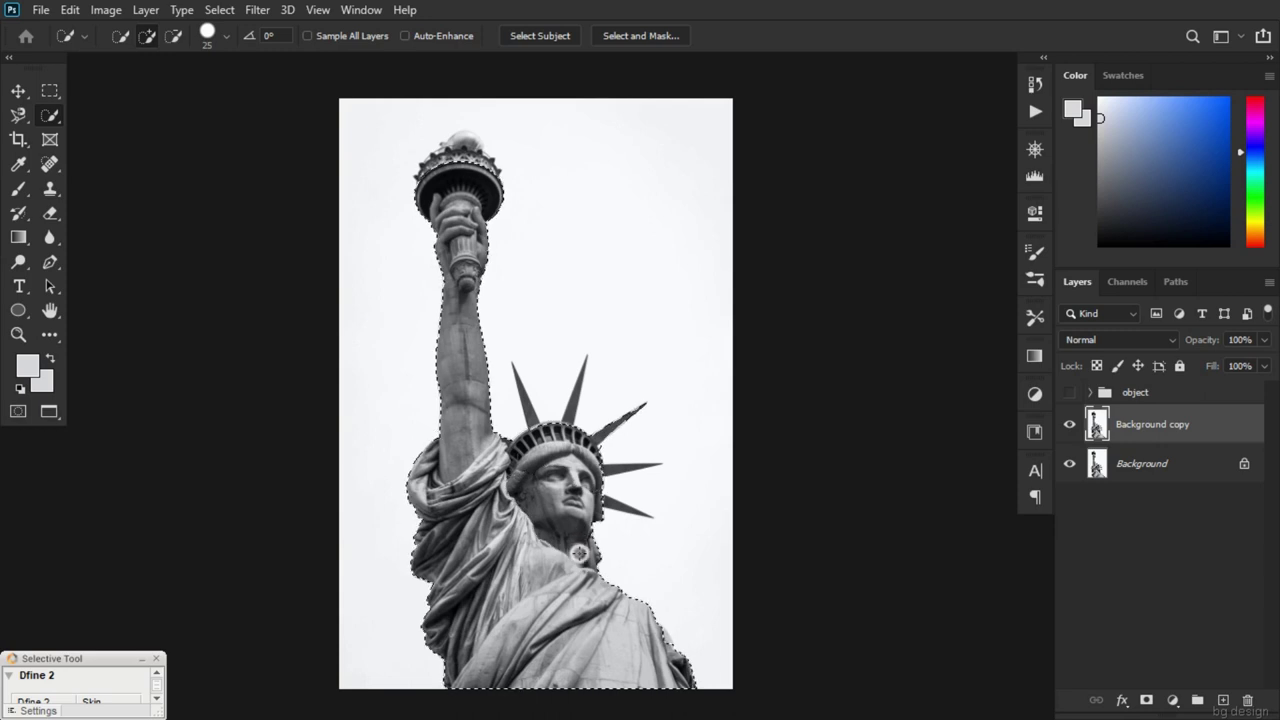
mouse_move(579, 553)
left_mouse_down()
mouse_move(613, 505)
mouse_move(576, 390)
mouse_move(532, 416)
left_mouse_up()
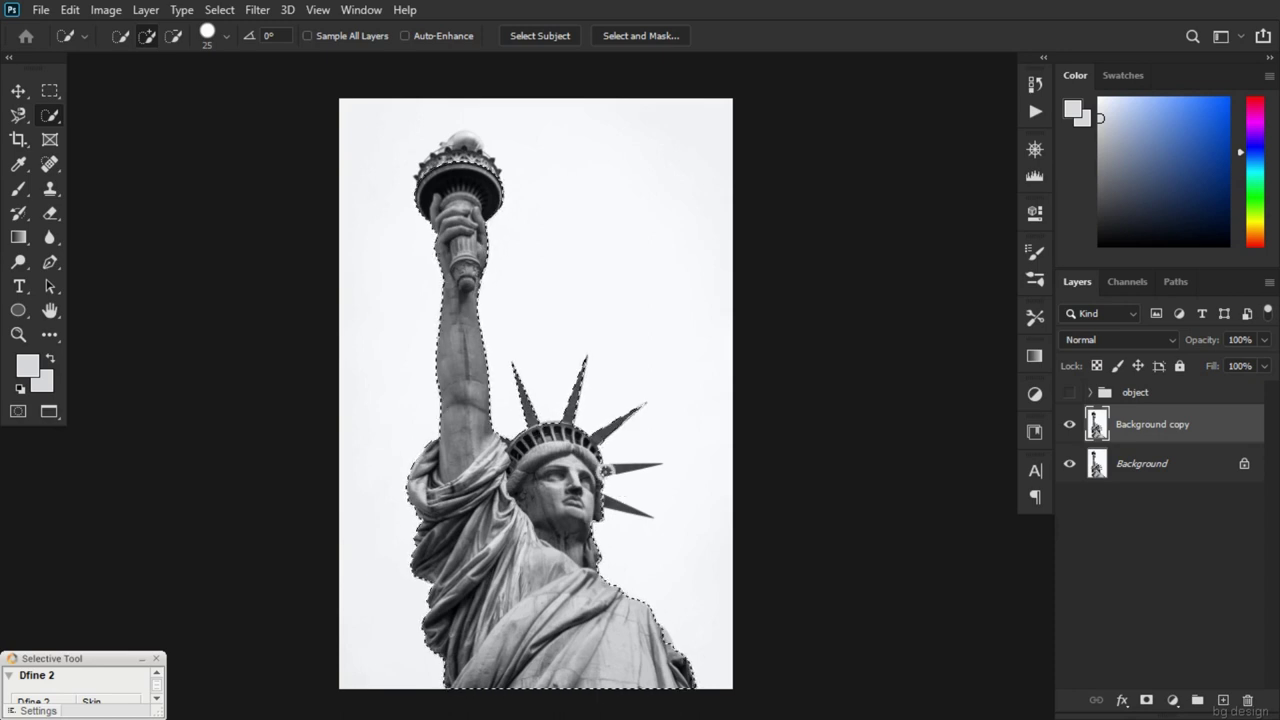
left_click_drag(607, 468, 652, 466)
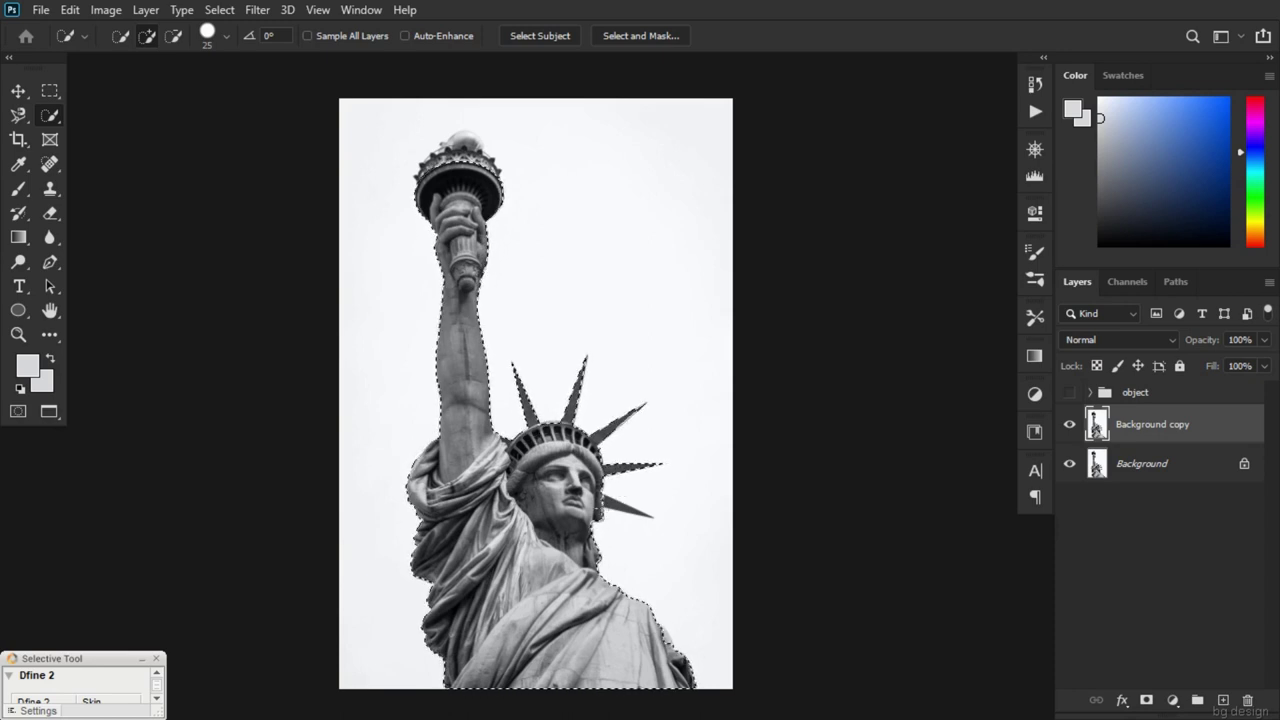
left_click_drag(605, 503, 640, 510)
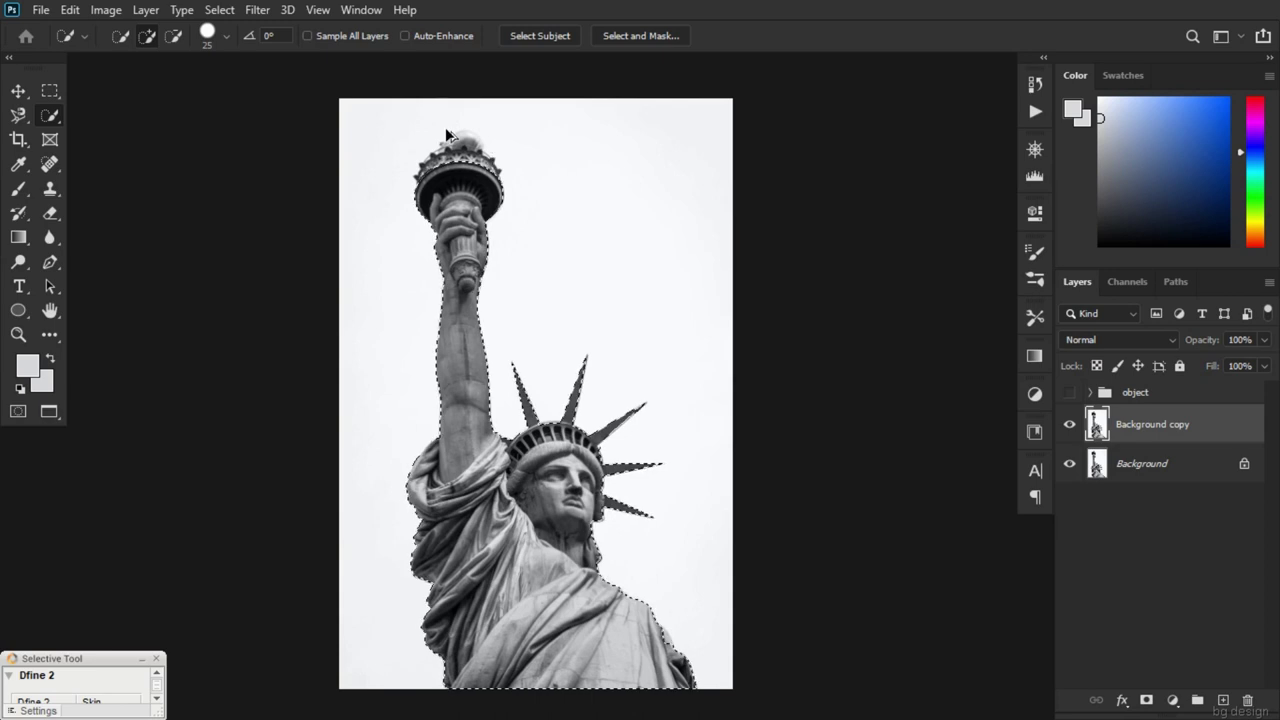
Add both sides of the torch flame to the selection
scroll(445, 127, "up", 3)
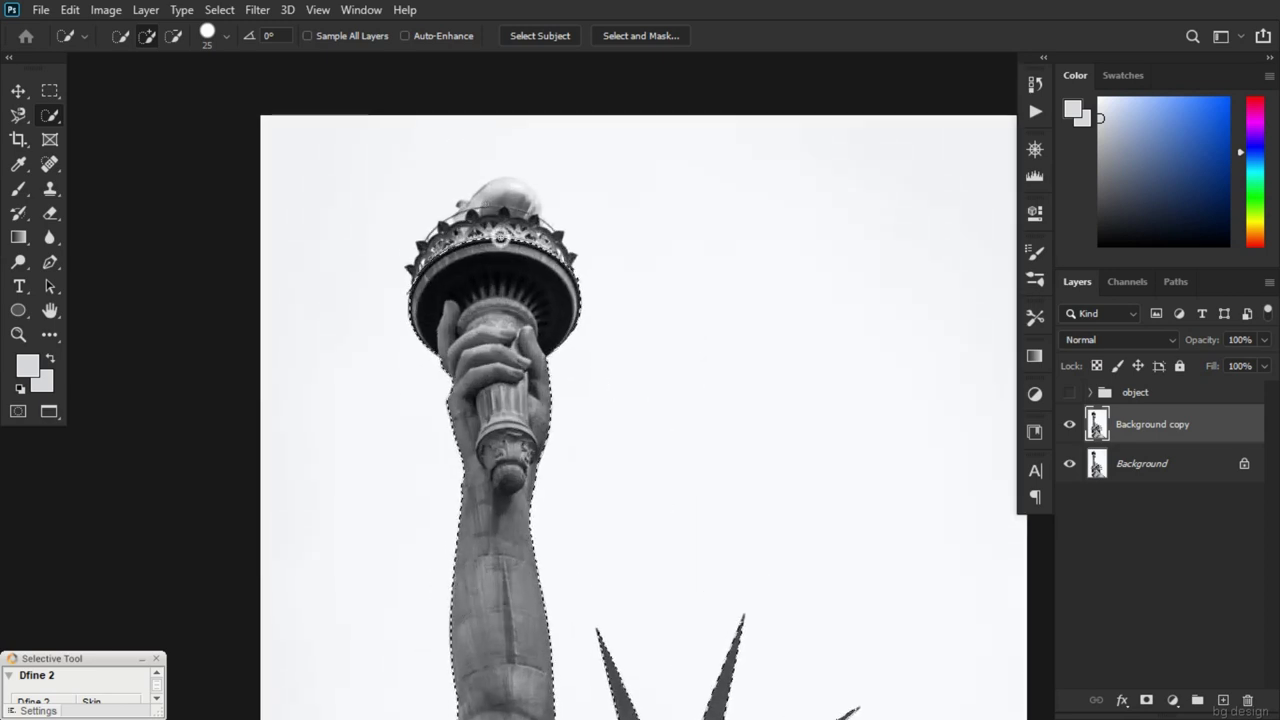
mouse_move(500, 237)
left_mouse_down()
mouse_move(495, 190)
mouse_move(466, 220)
left_mouse_up()
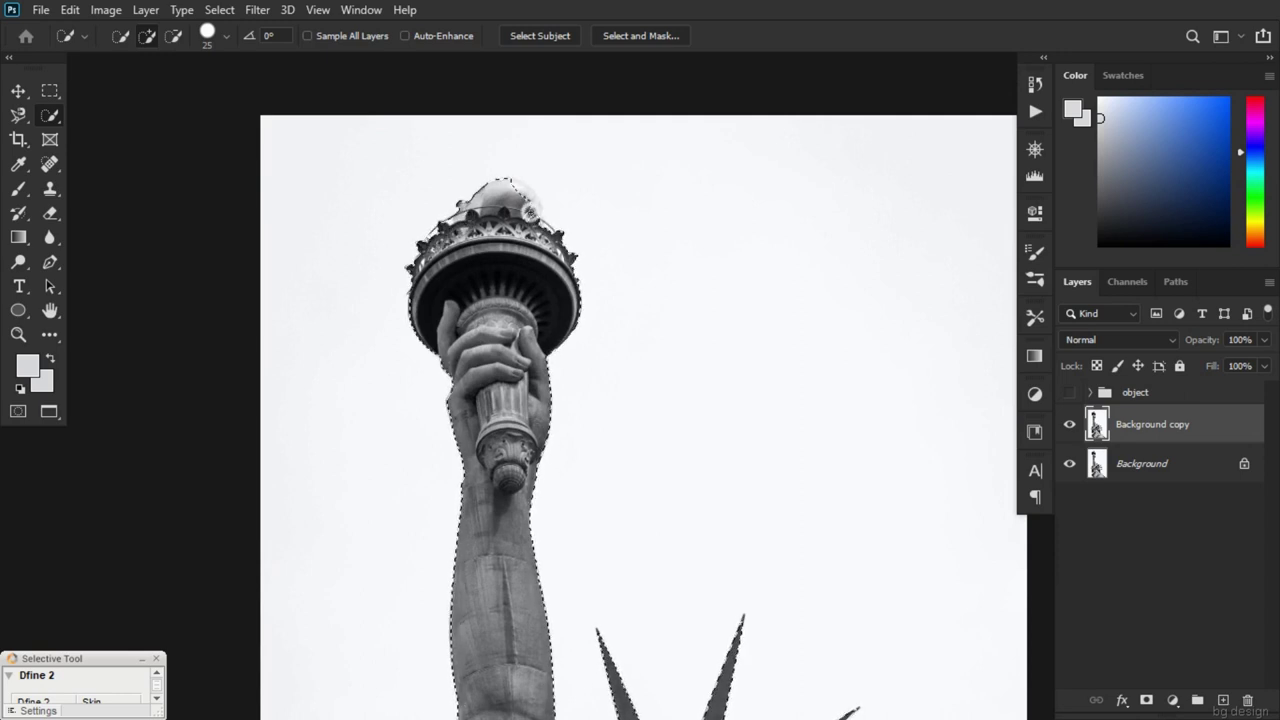
left_click_drag(529, 210, 529, 194)
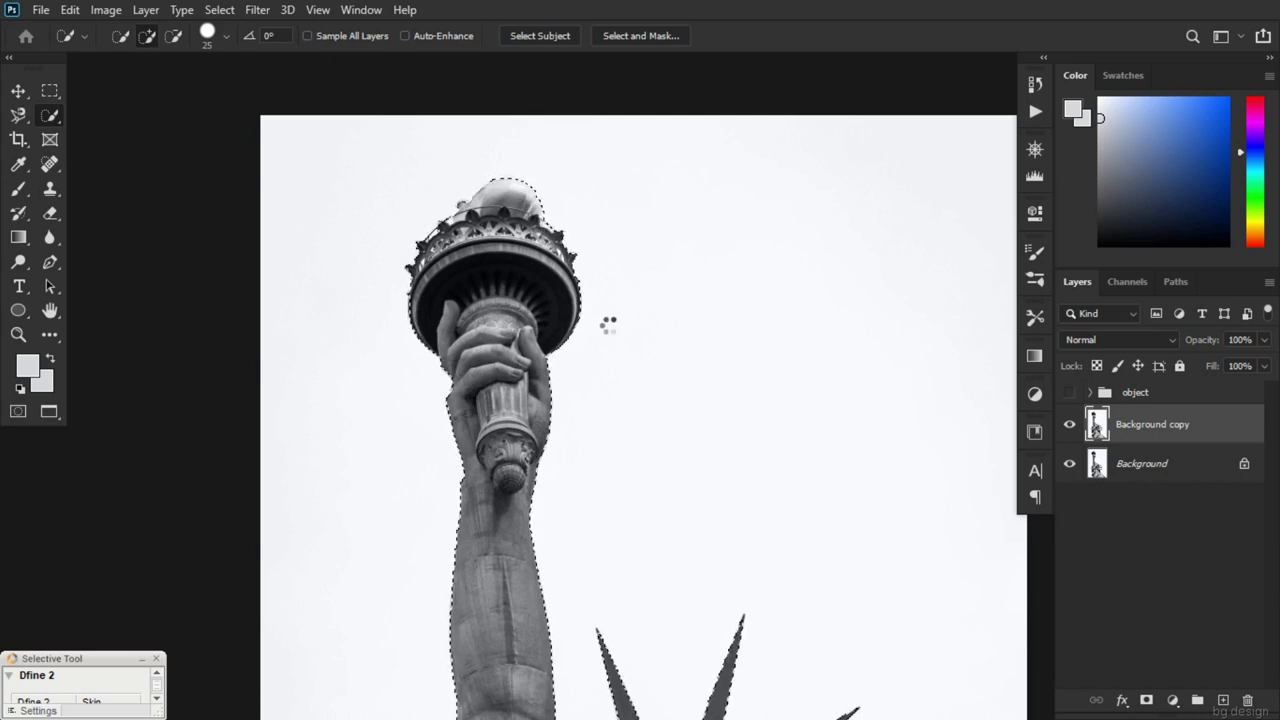
key("ctrl+minus")
left_click_drag(694, 480, 665, 374)
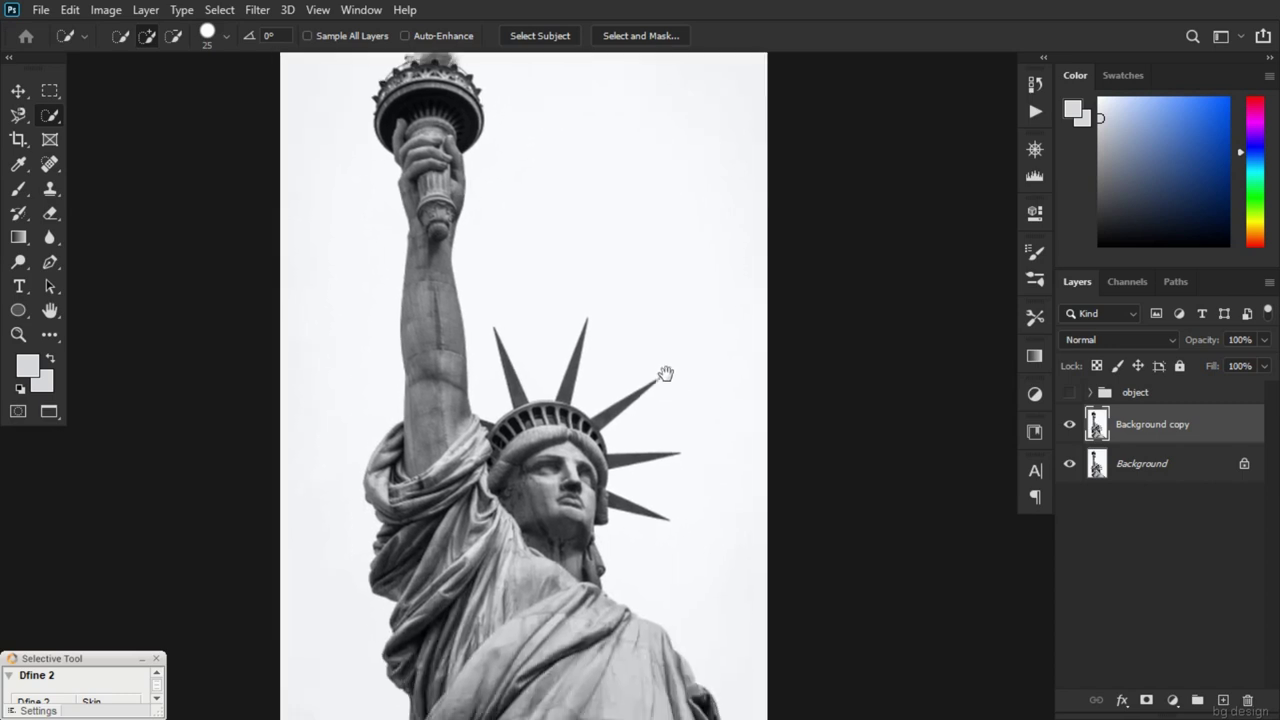
Zoom in and out to inspect the selection edges around the statue
key("ctrl+minus")
key("ctrl+plus")
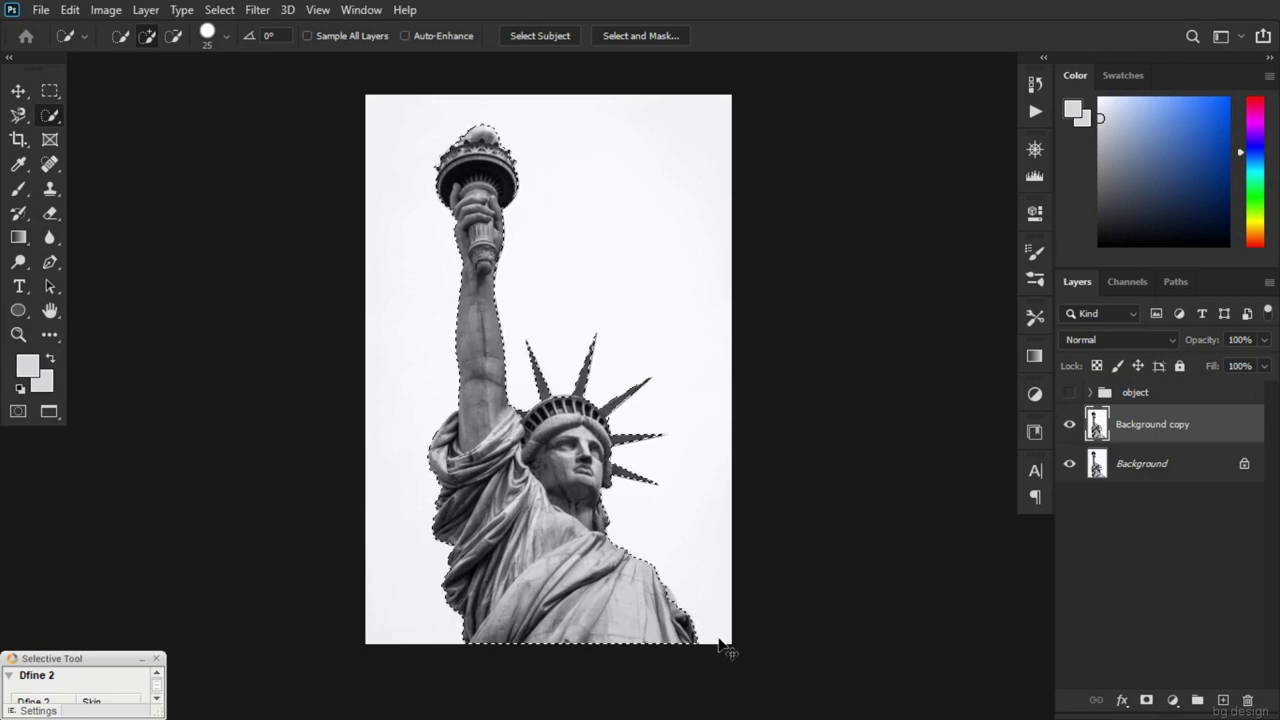
scroll(658, 608, "up", 3)
scroll(664, 607, "up", 2)
scroll(693, 602, "up", 2)
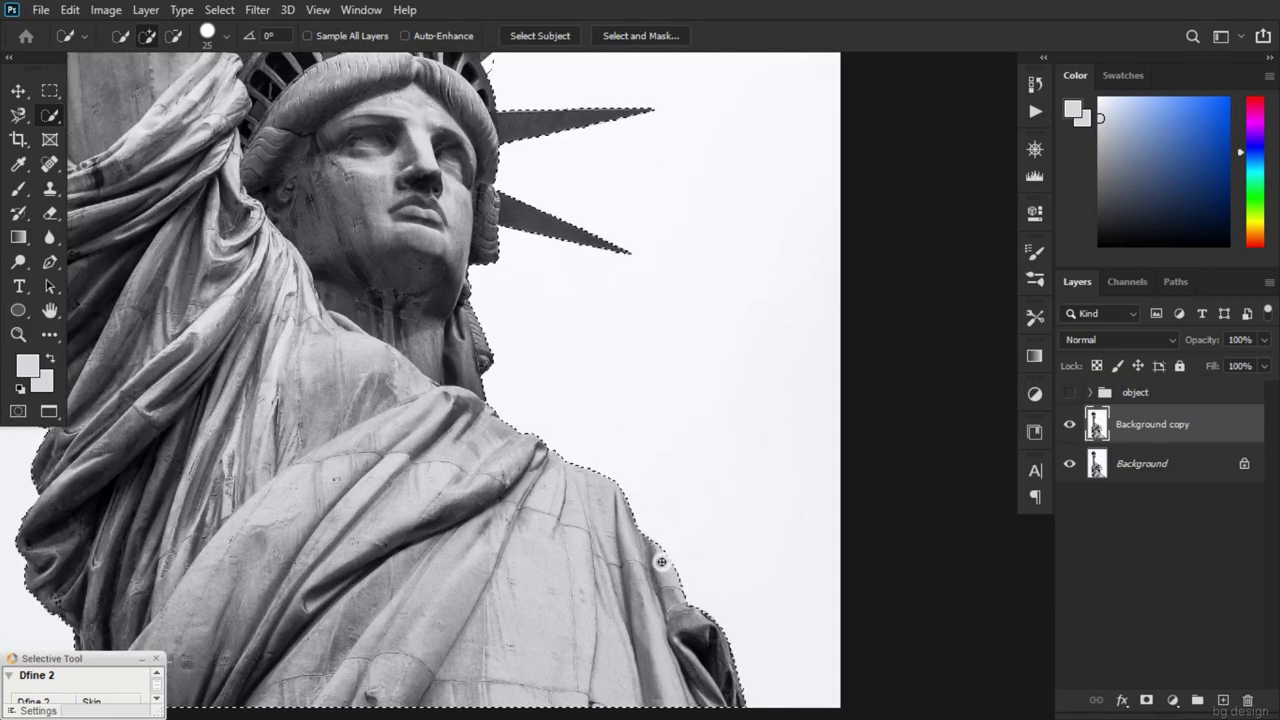
scroll(809, 491, "down", 2)
scroll(507, 162, "down", 2)
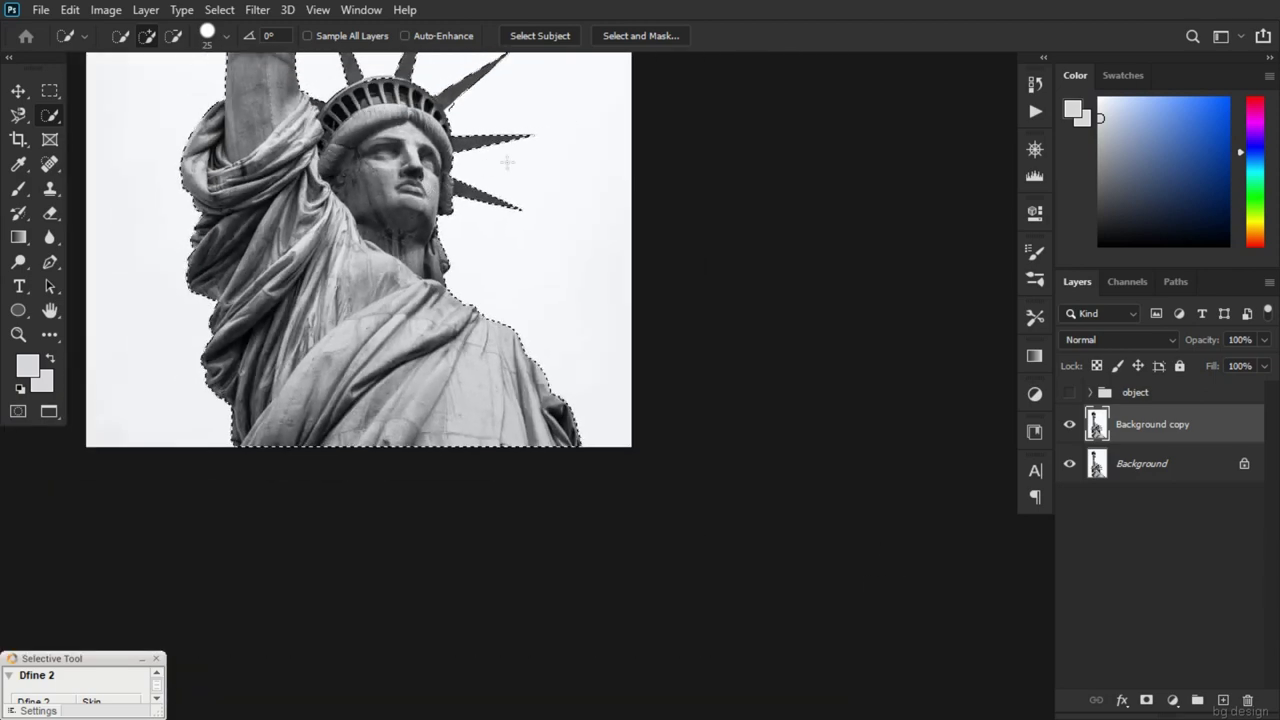
scroll(510, 166, "up", 1)
scroll(494, 195, "up", 1)
scroll(434, 228, "up", 1)
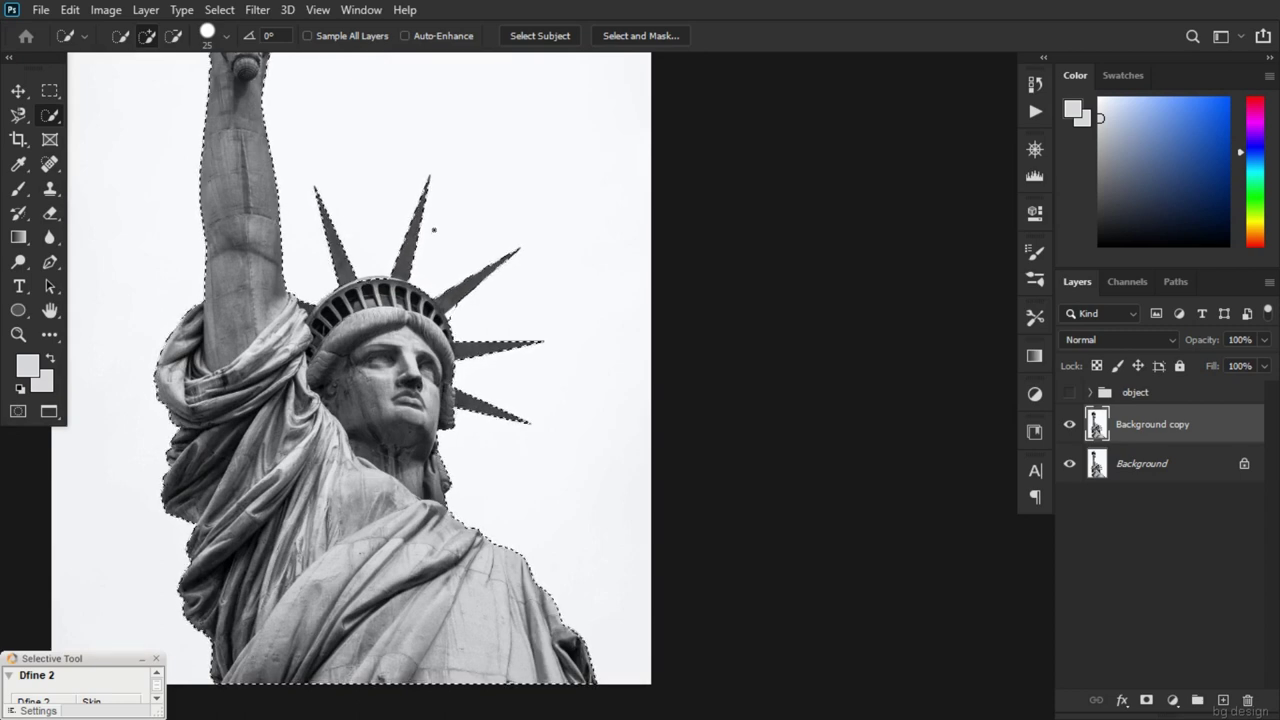
Put Quick Selection in Subtract mode and brush out the sky gap beside the crown spike
left_click(174, 36)
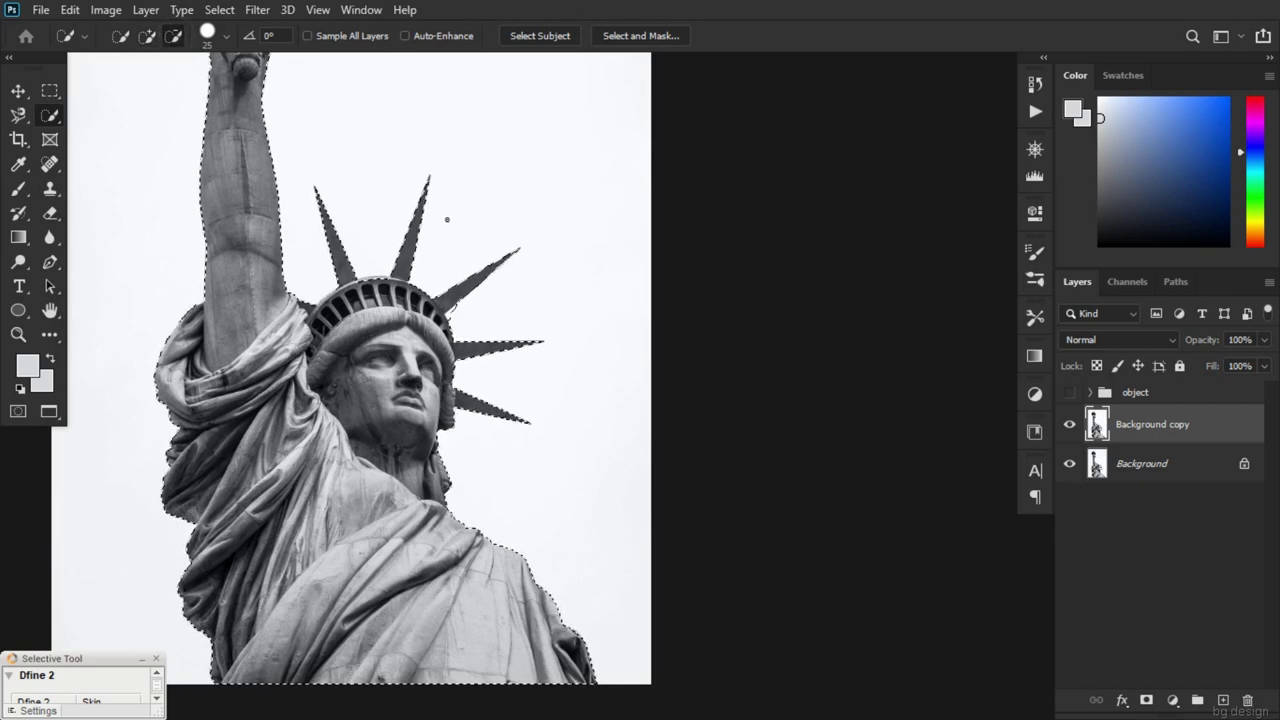
scroll(457, 310, "up", 2)
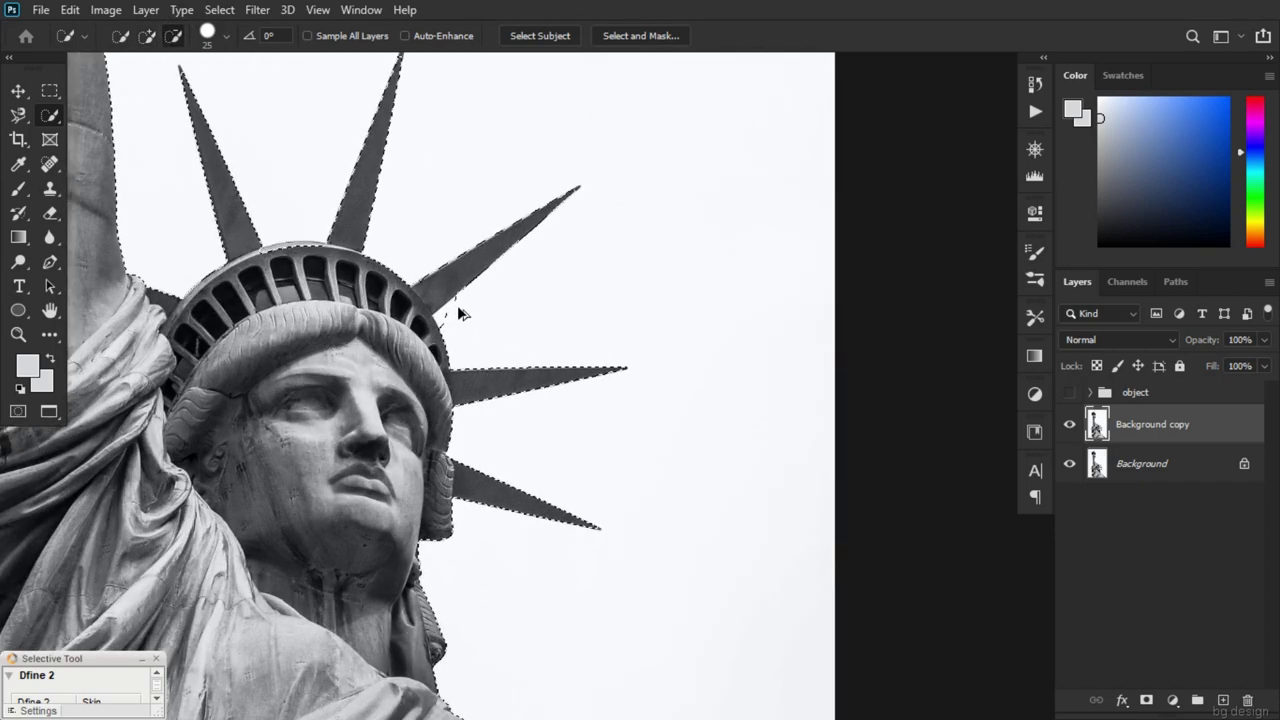
scroll(457, 305, "up", 2)
scroll(457, 305, "up", 2)
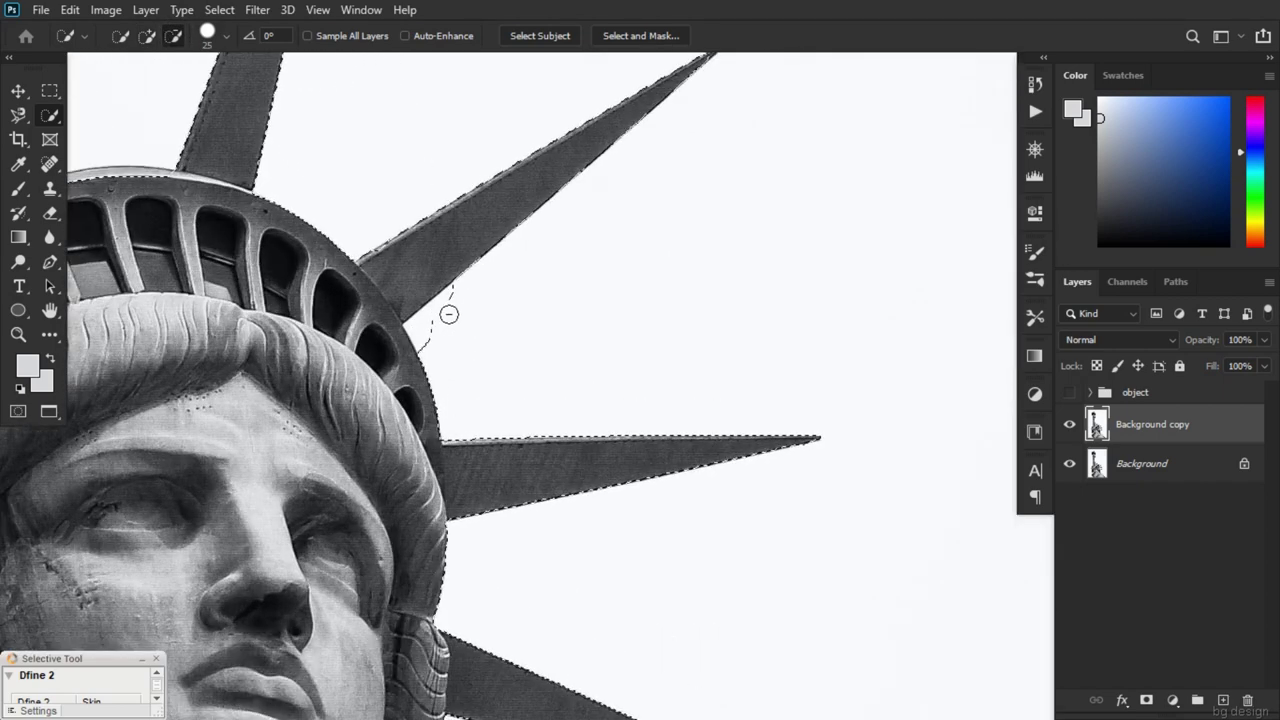
mouse_move(429, 326)
left_mouse_down()
mouse_move(421, 335)
mouse_move(453, 298)
mouse_move(426, 343)
mouse_move(434, 309)
left_mouse_up()
left_click_drag(422, 343, 437, 329)
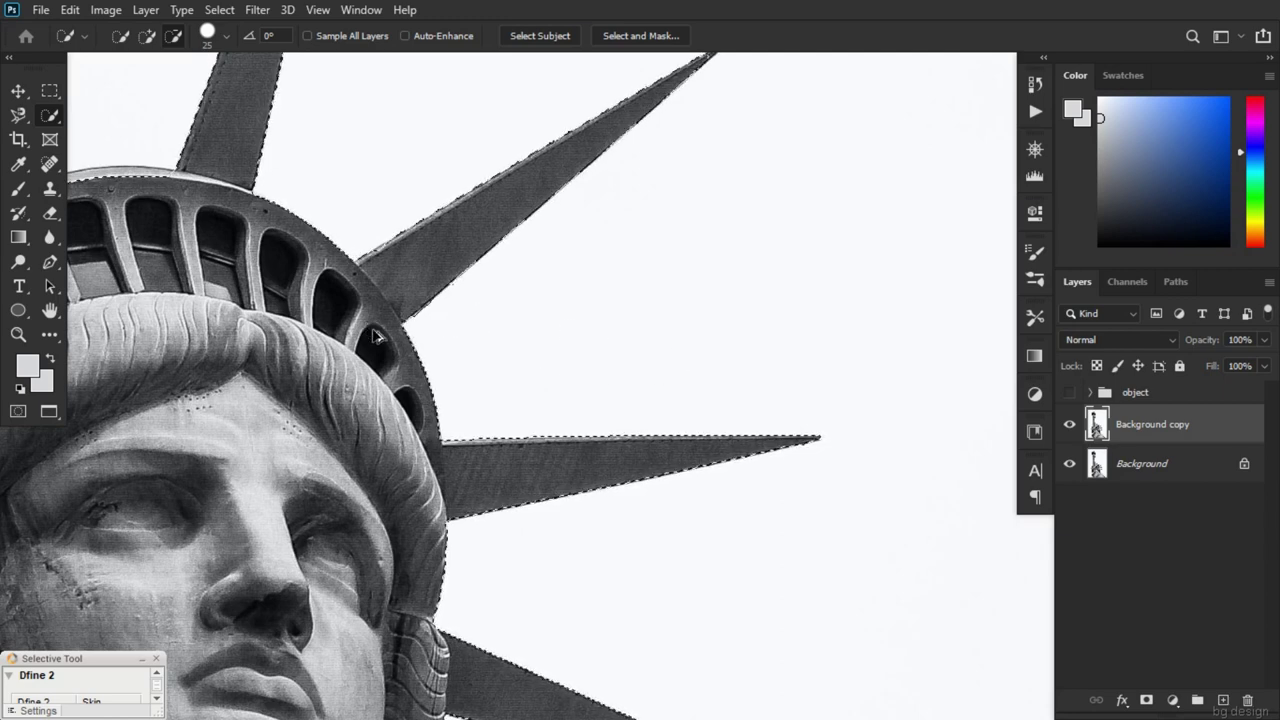
scroll(388, 358, "down", 2)
scroll(388, 358, "down", 3)
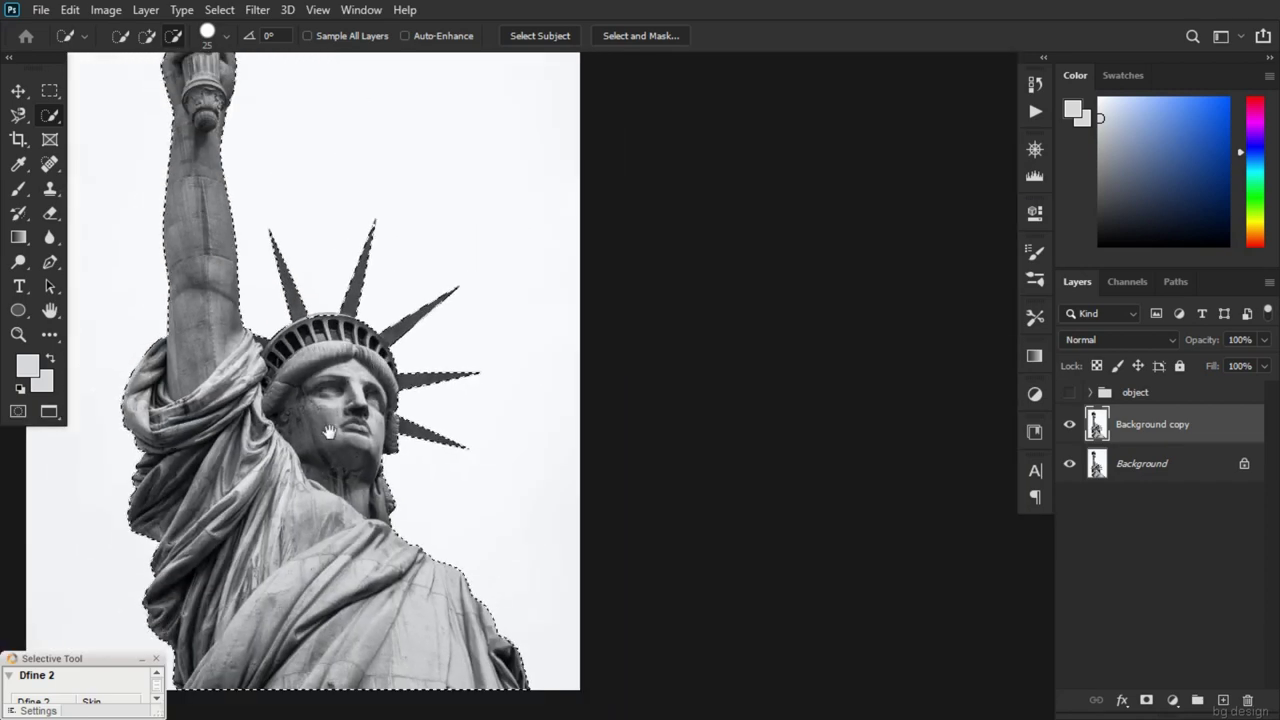
scroll(392, 358, "down", 2)
scroll(505, 440, "down", 3)
scroll(505, 438, "up", 1)
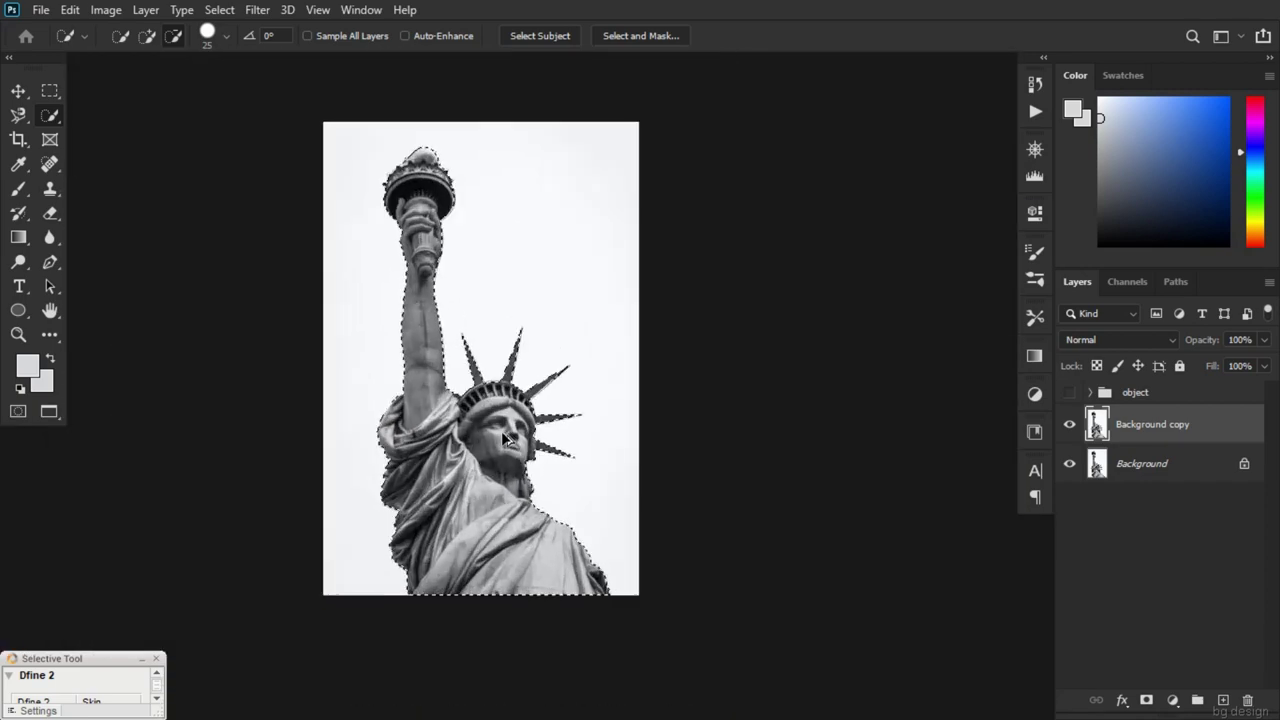
scroll(505, 438, "up", 1)
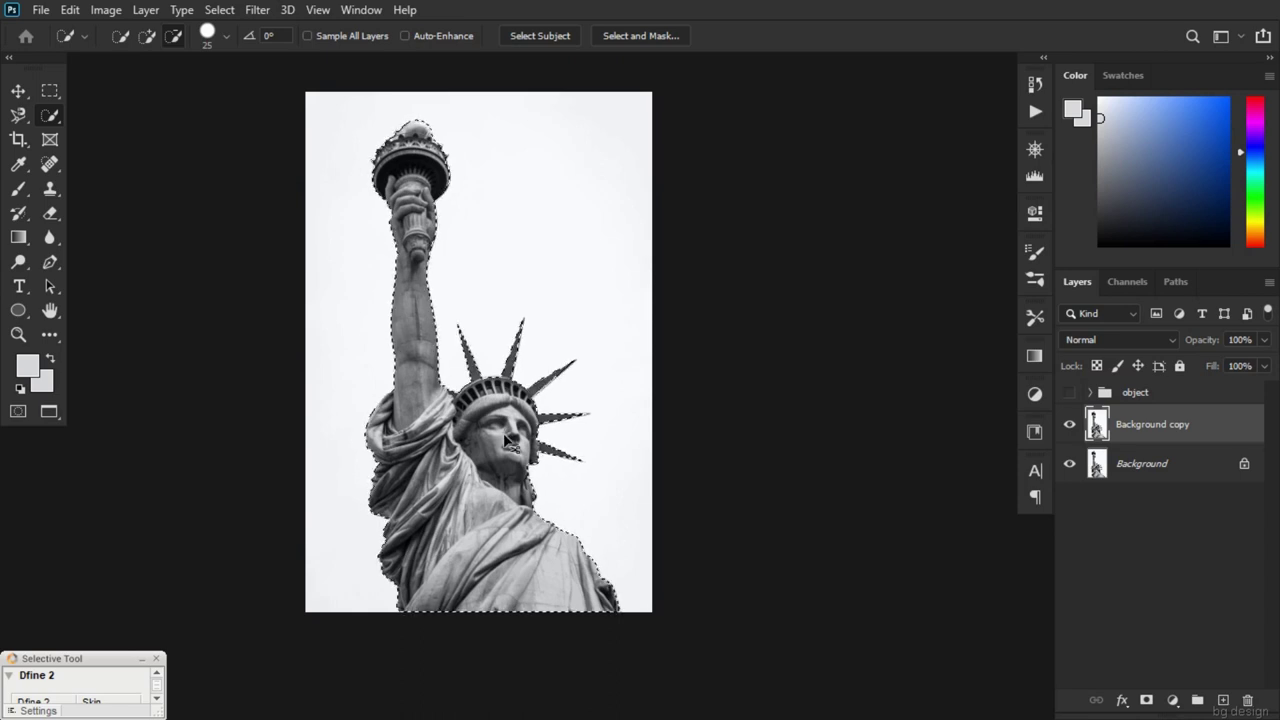
Copy the selected statue to a new layer and hide both photo layers
key("ctrl+j")
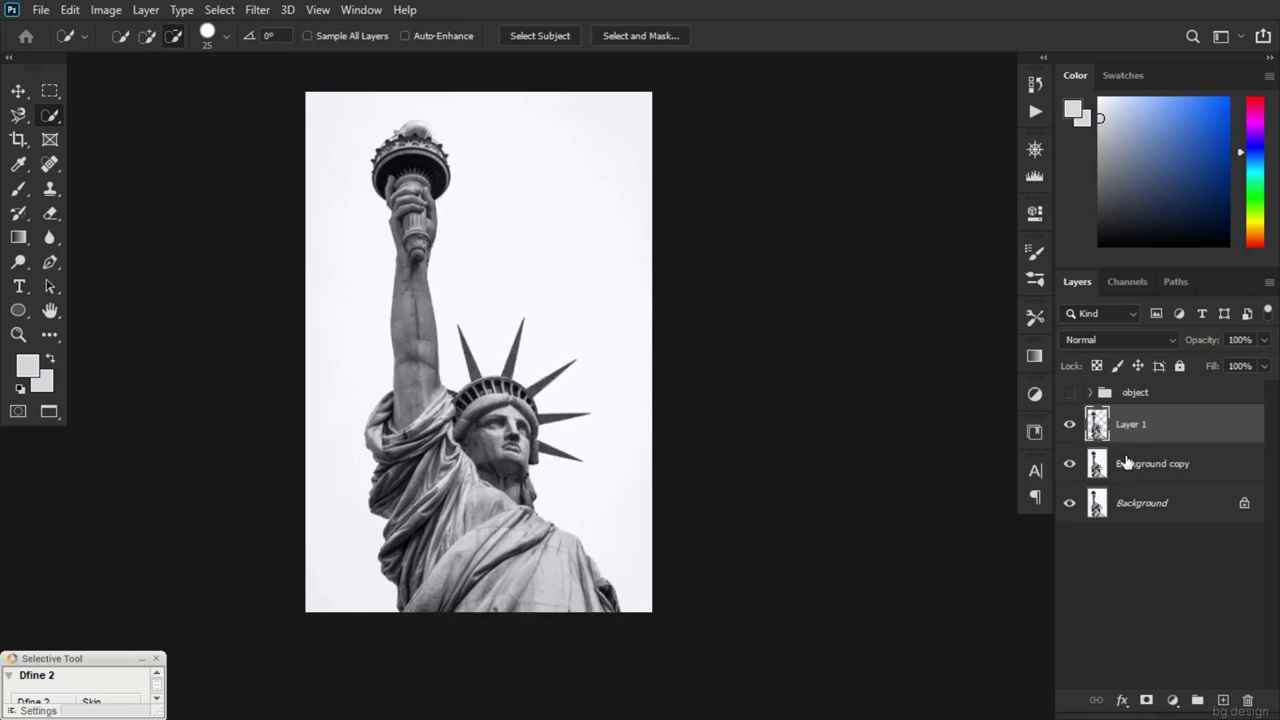
left_click(1069, 463)
left_click(1070, 505)
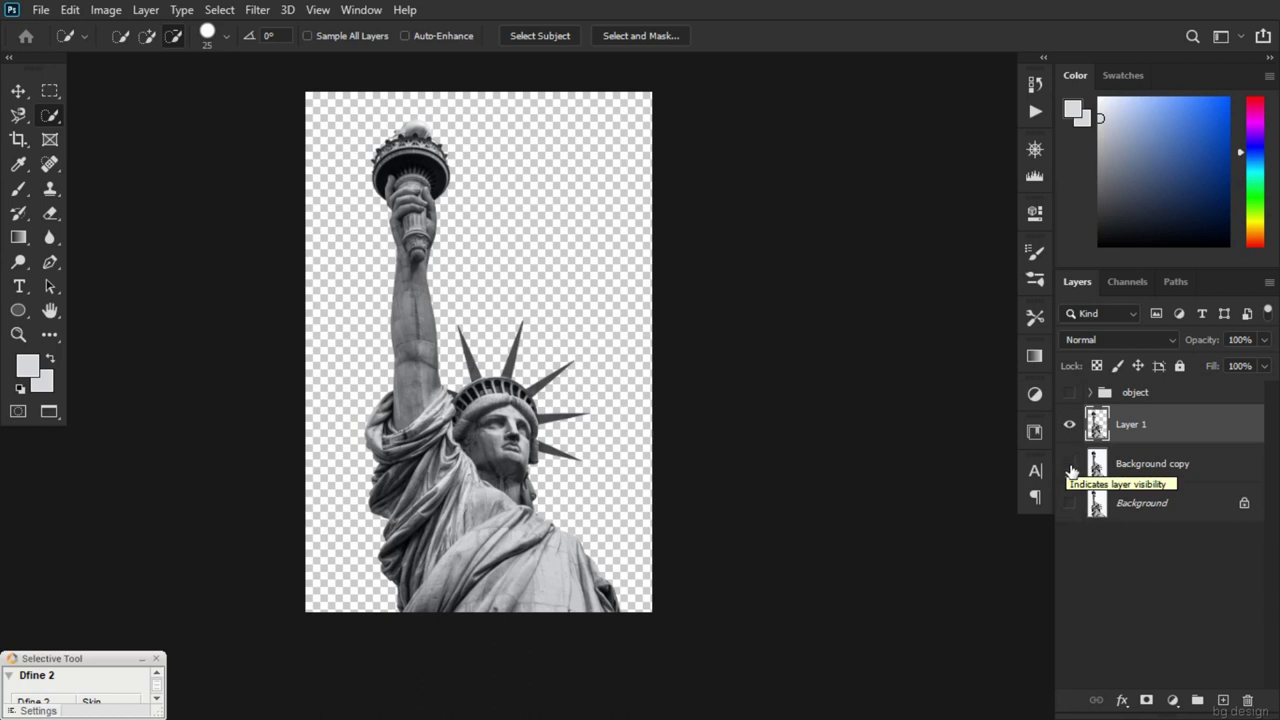
Rename Background copy to 'two' and the statue cutout layer to 'two copy'
double_click(1170, 462)
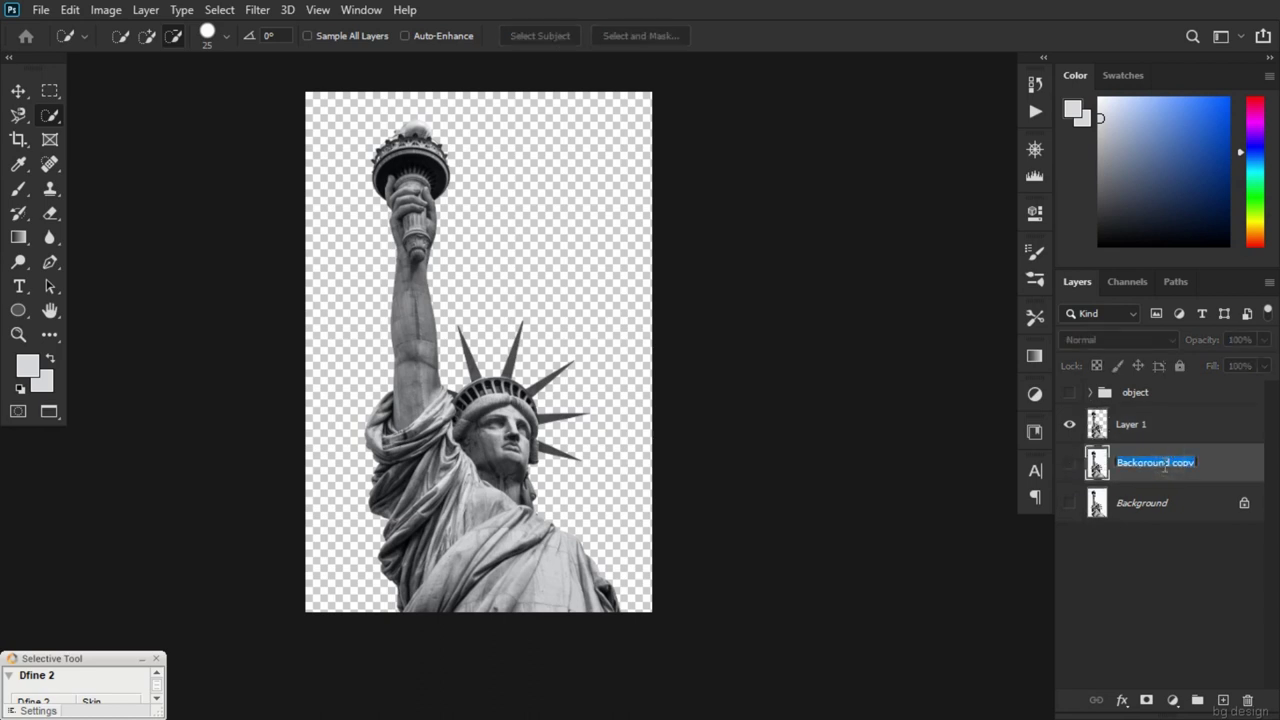
type("two")
double_click(1152, 430)
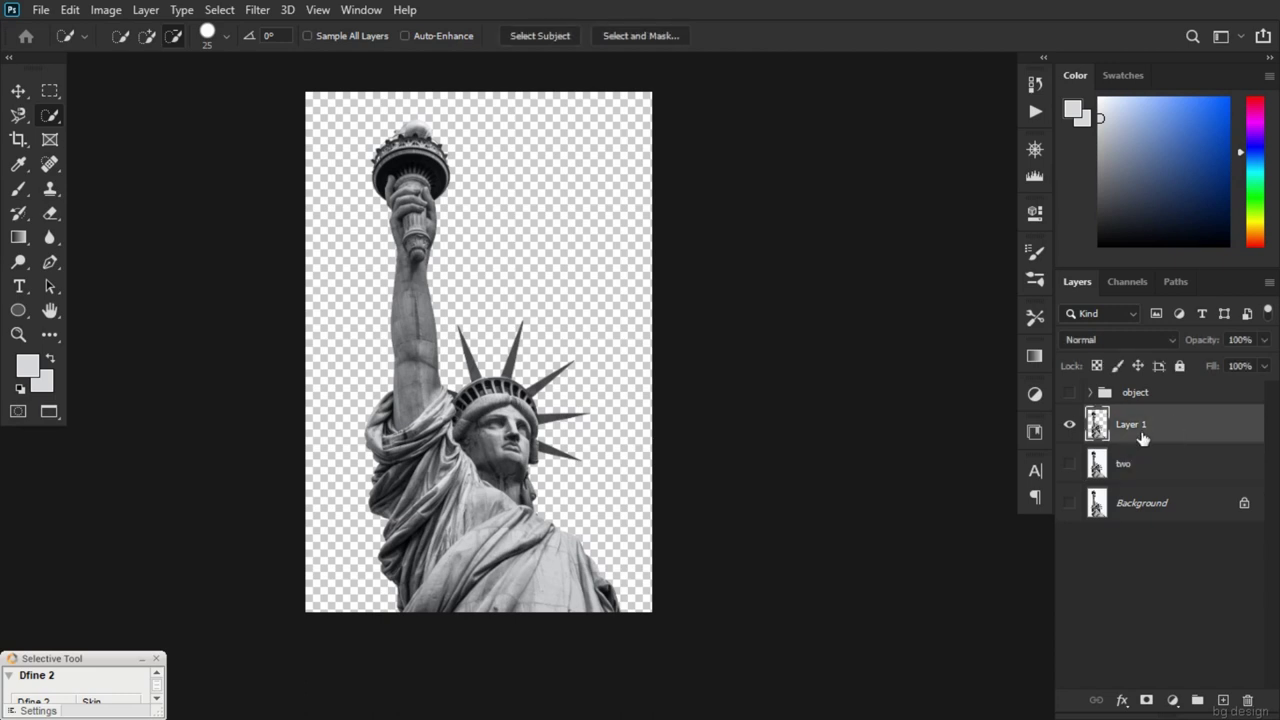
type("tw")
type("o copy")
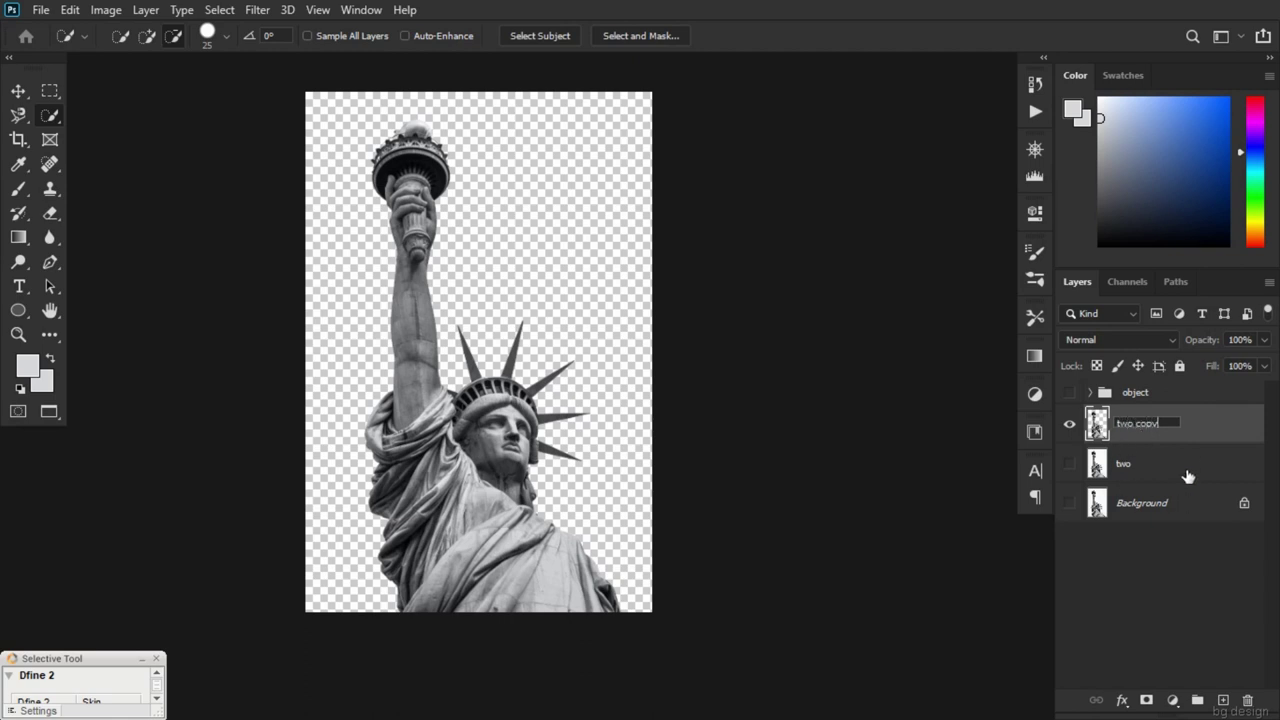
Confirm the 'two copy' name, adjust the layer stack, and make the two layer visible again
left_click(1188, 477)
left_click_drag(1177, 456, 1180, 420)
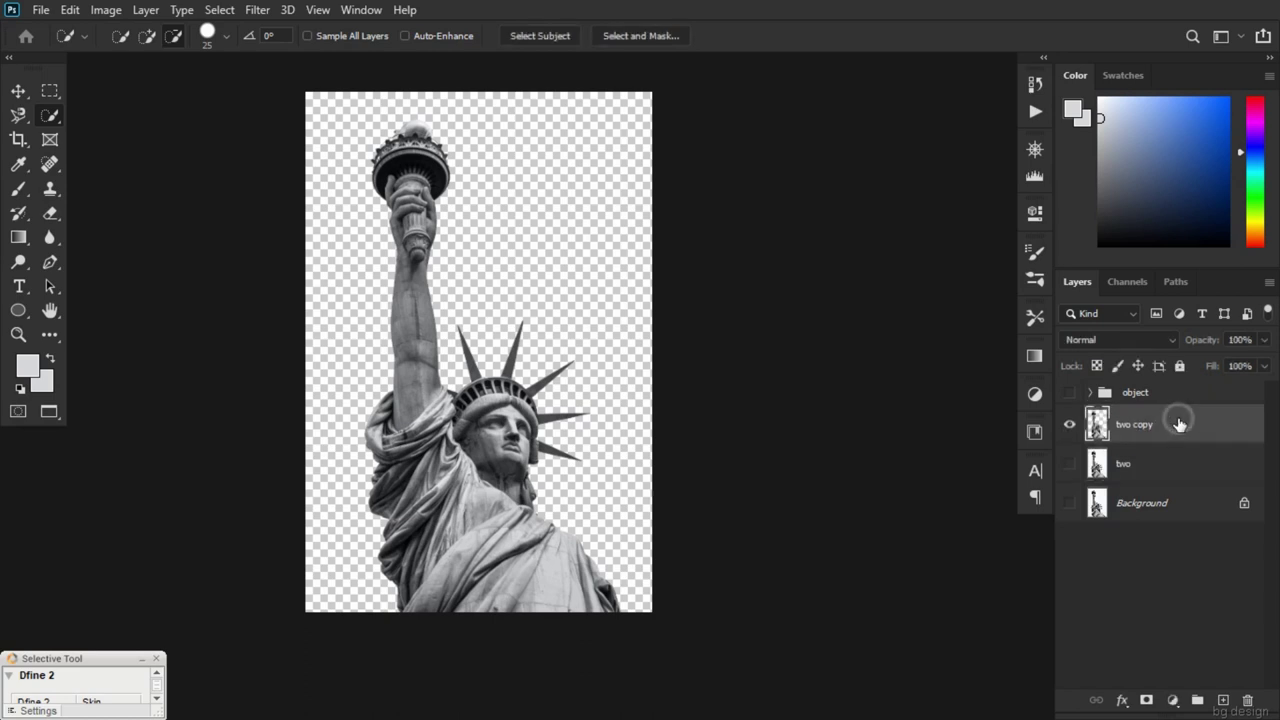
left_click(1072, 466)
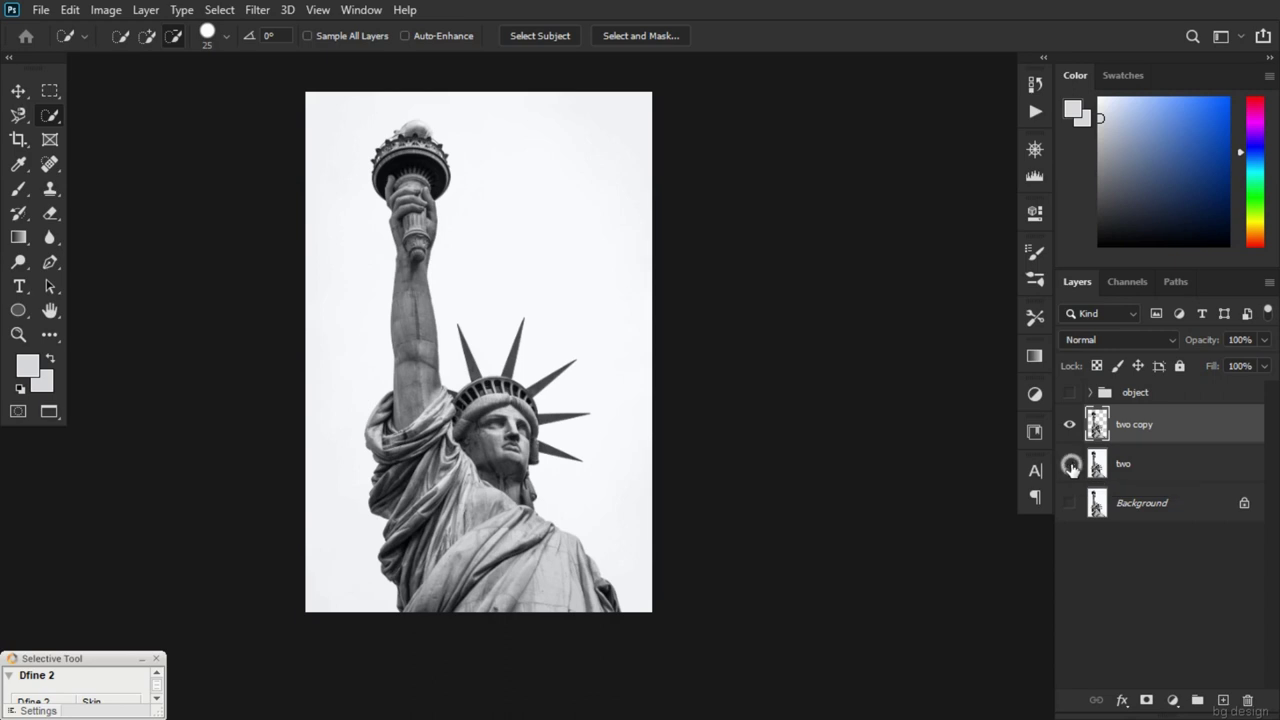
left_click(1072, 466)
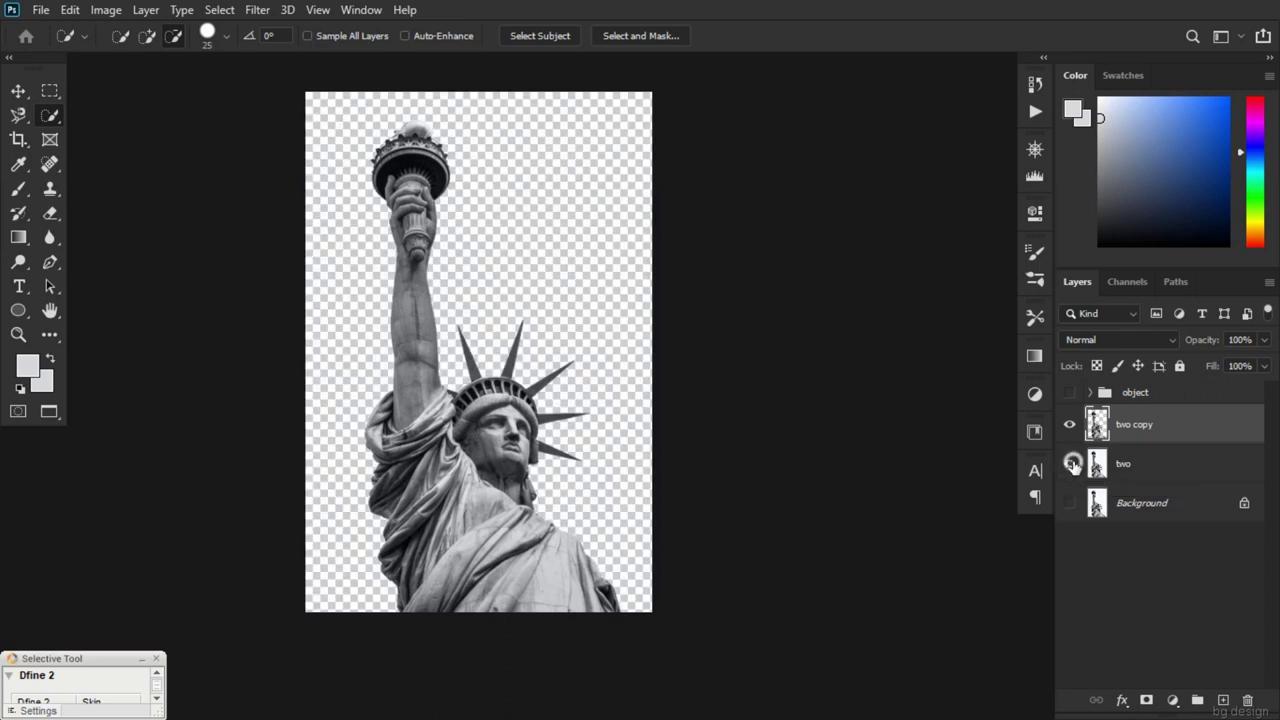
left_click(1071, 465)
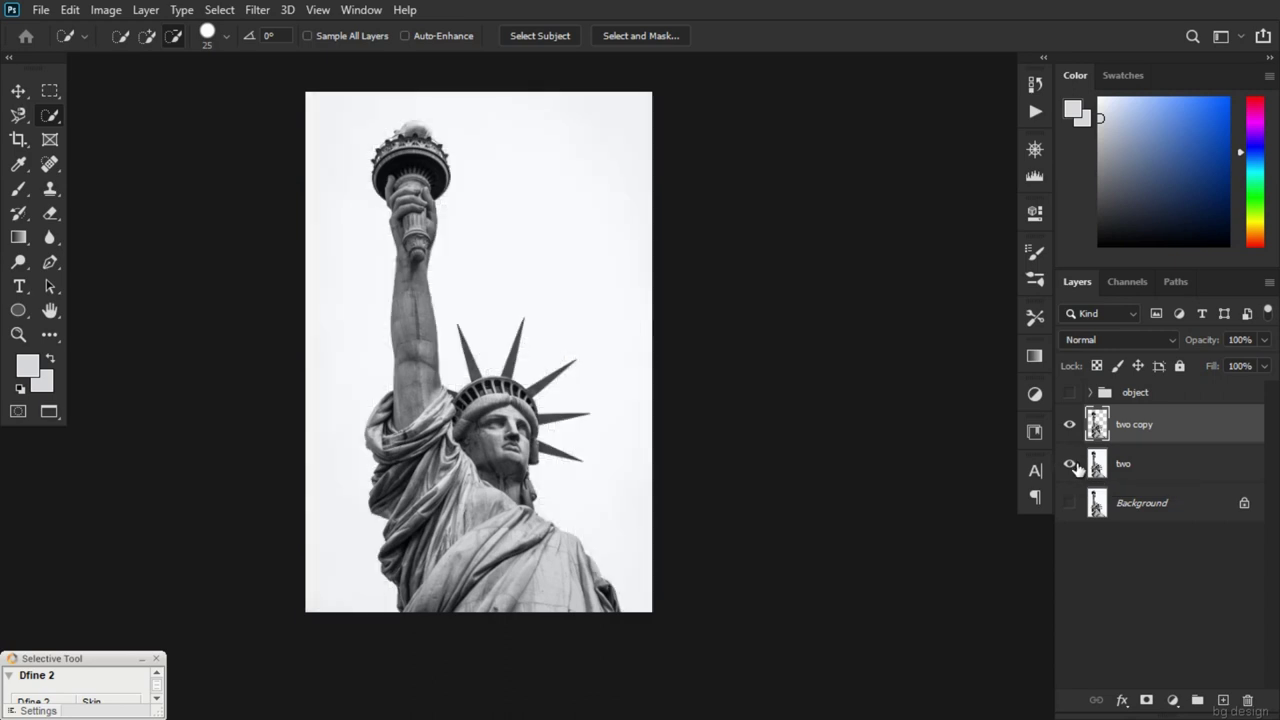
Group the two and two copy layers into a group named 'quick'
left_click(1152, 460, "ctrl")
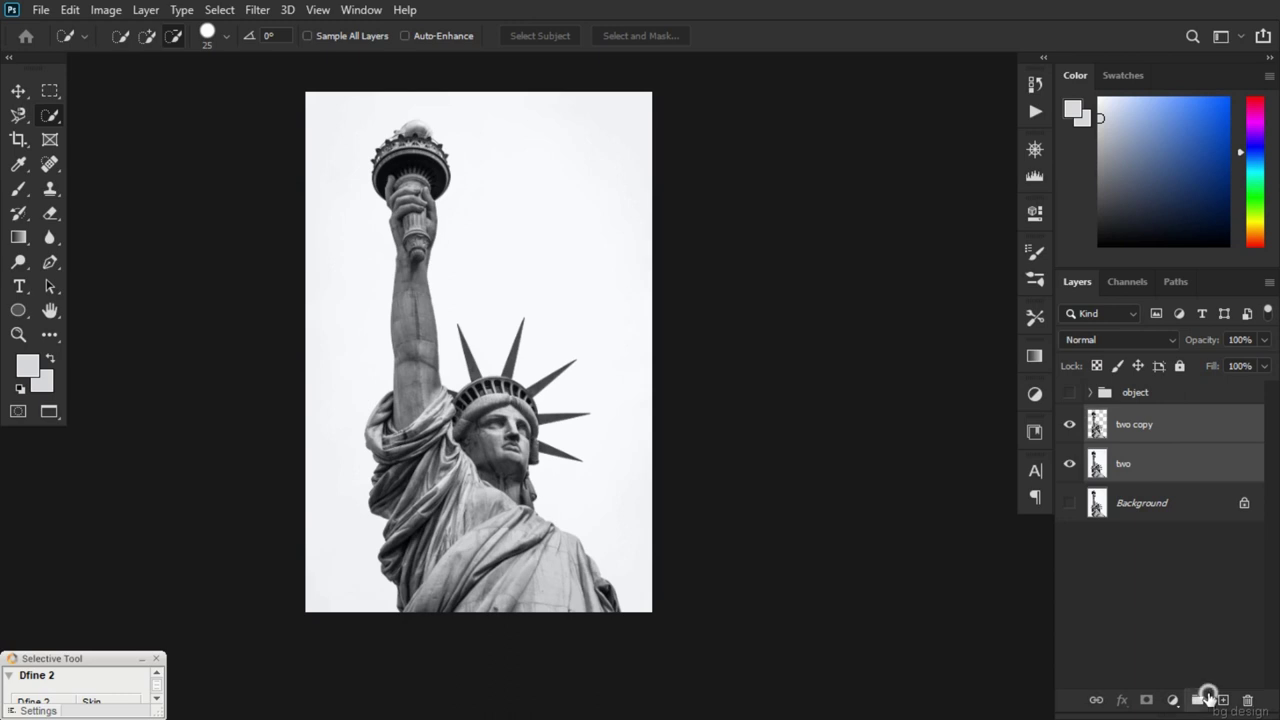
left_click(1197, 699)
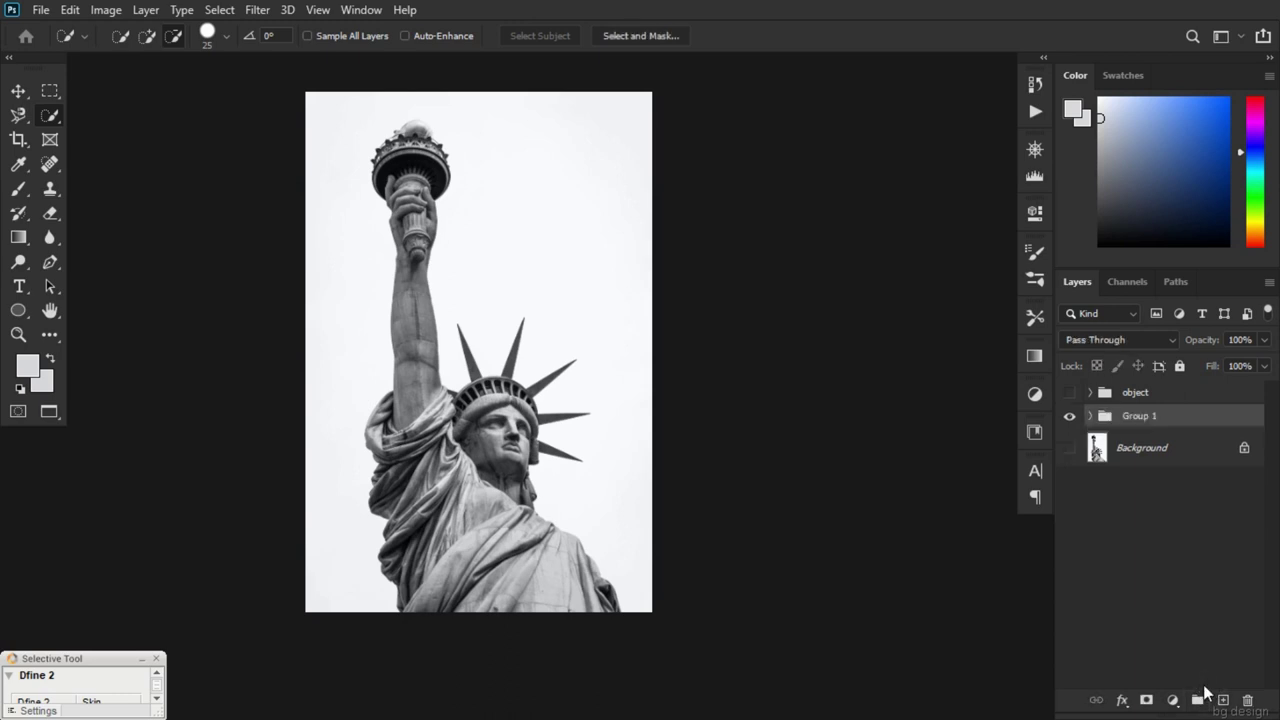
key("u")
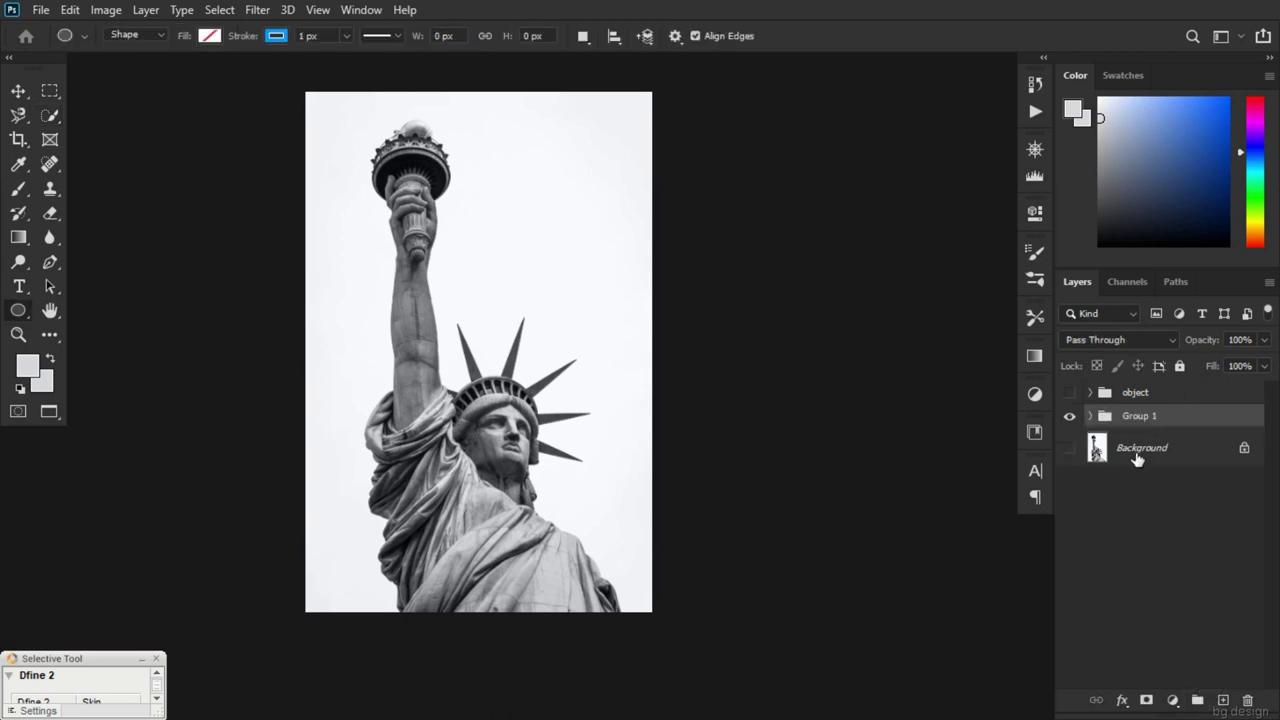
double_click(1141, 416)
type("oud")
type("k")
left_click(1120, 502)
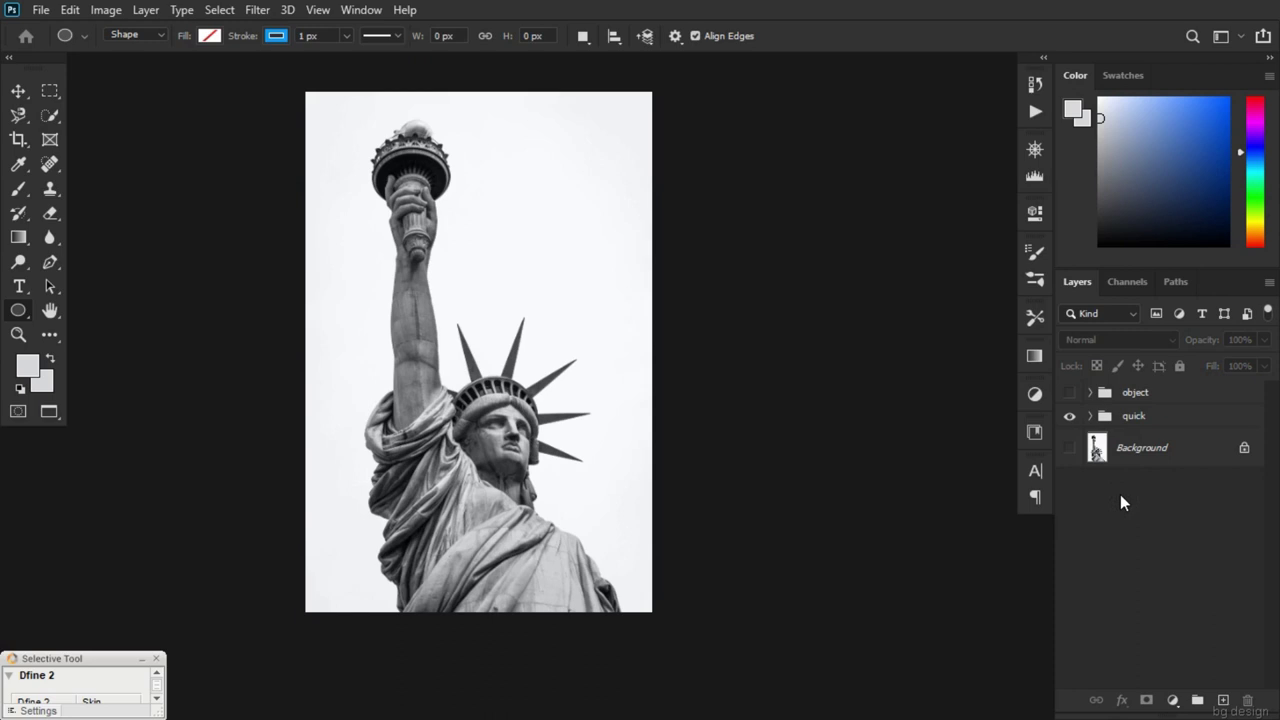
Hide the quick group, leaving only the Background layer visible and selected
left_click(1070, 416)
left_click(1071, 448)
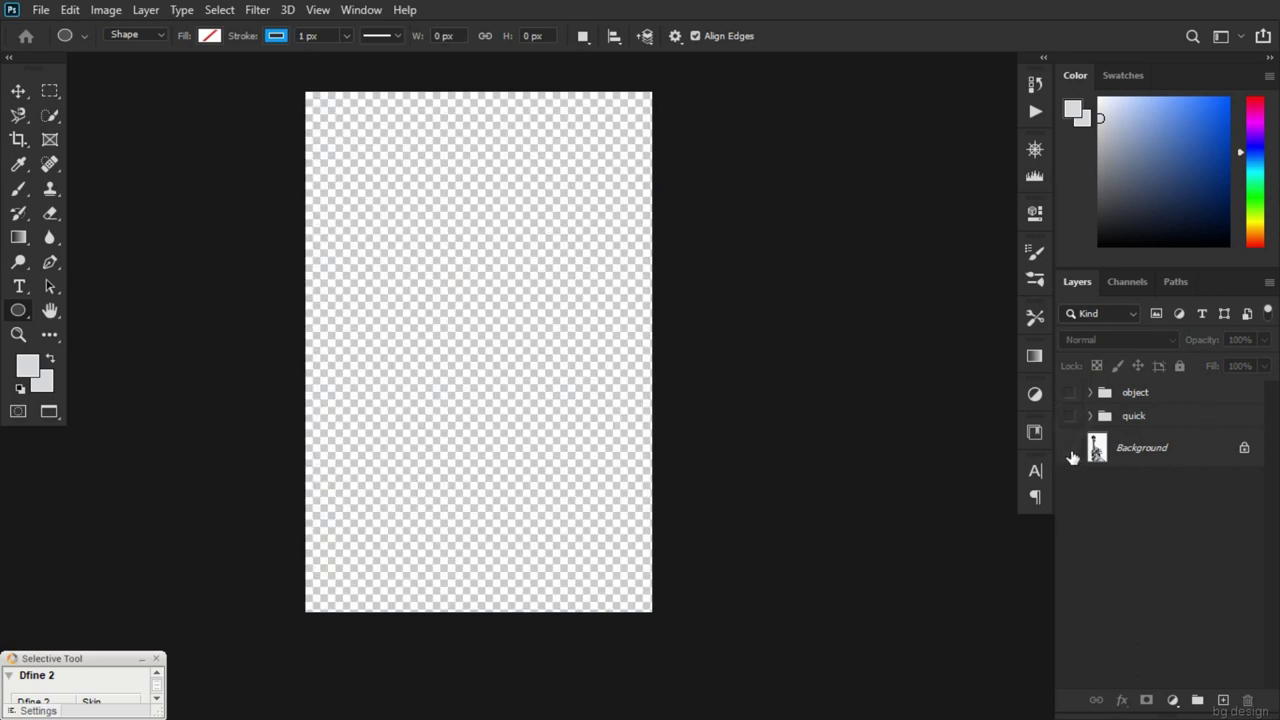
left_click(1070, 448)
left_click(1191, 448)
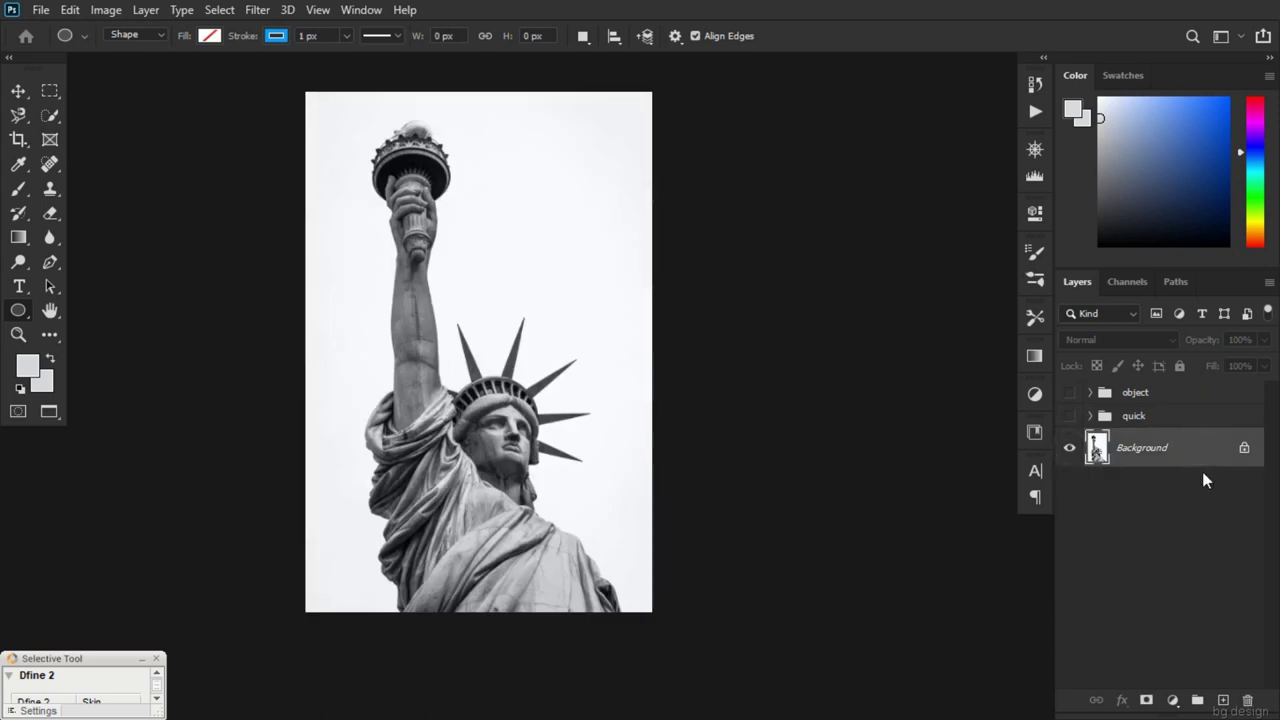
Duplicate Background as a layer named 'majic' and hide the original Background
key("ctrl+j")
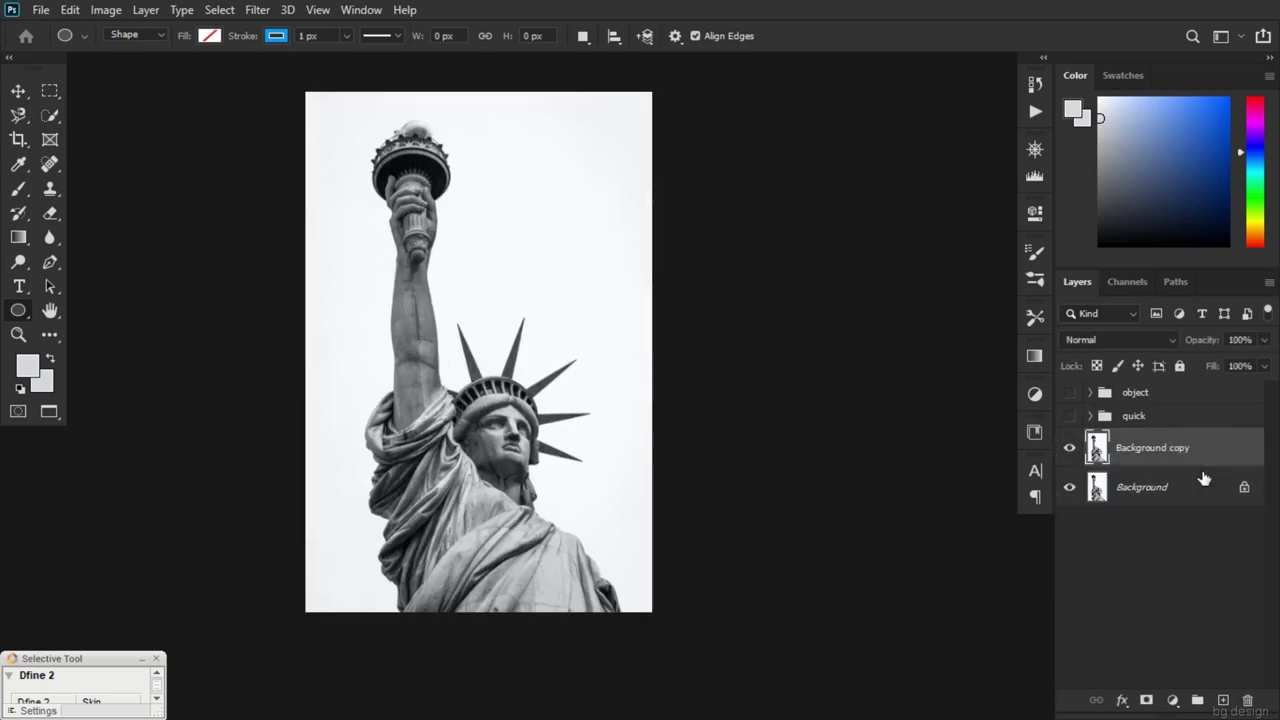
double_click(1171, 448)
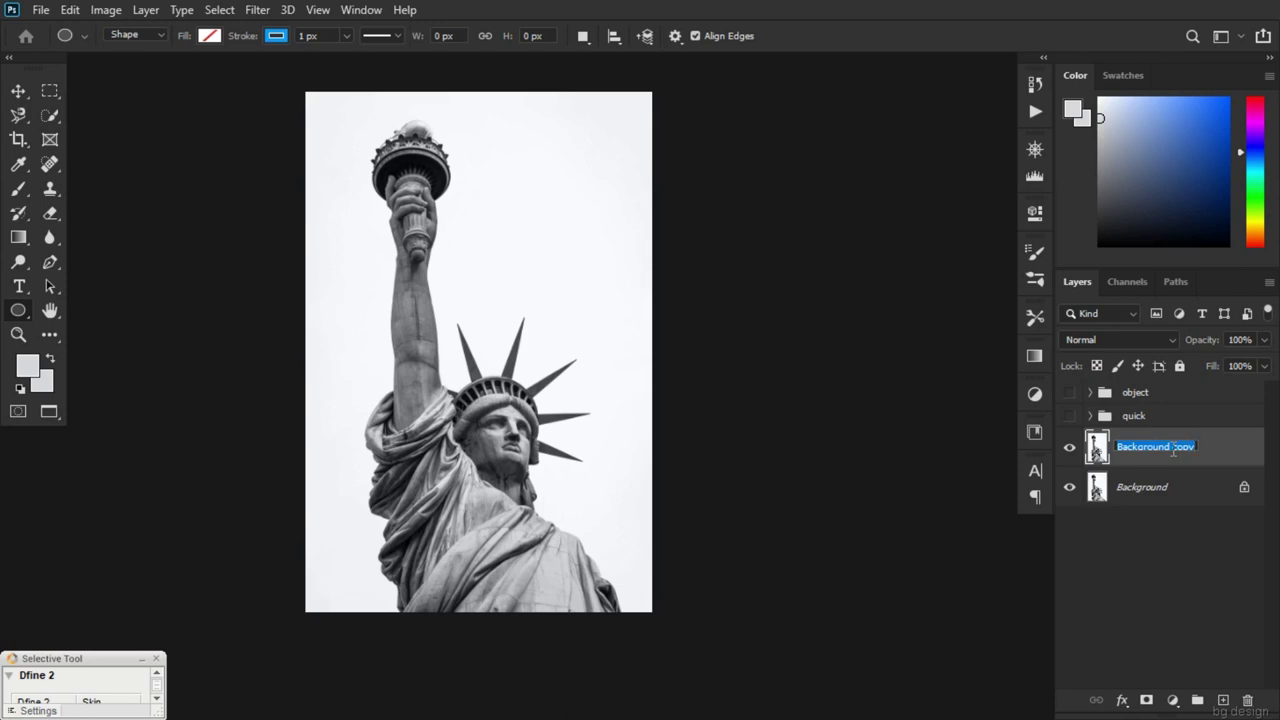
type("majic")
left_click(1159, 522)
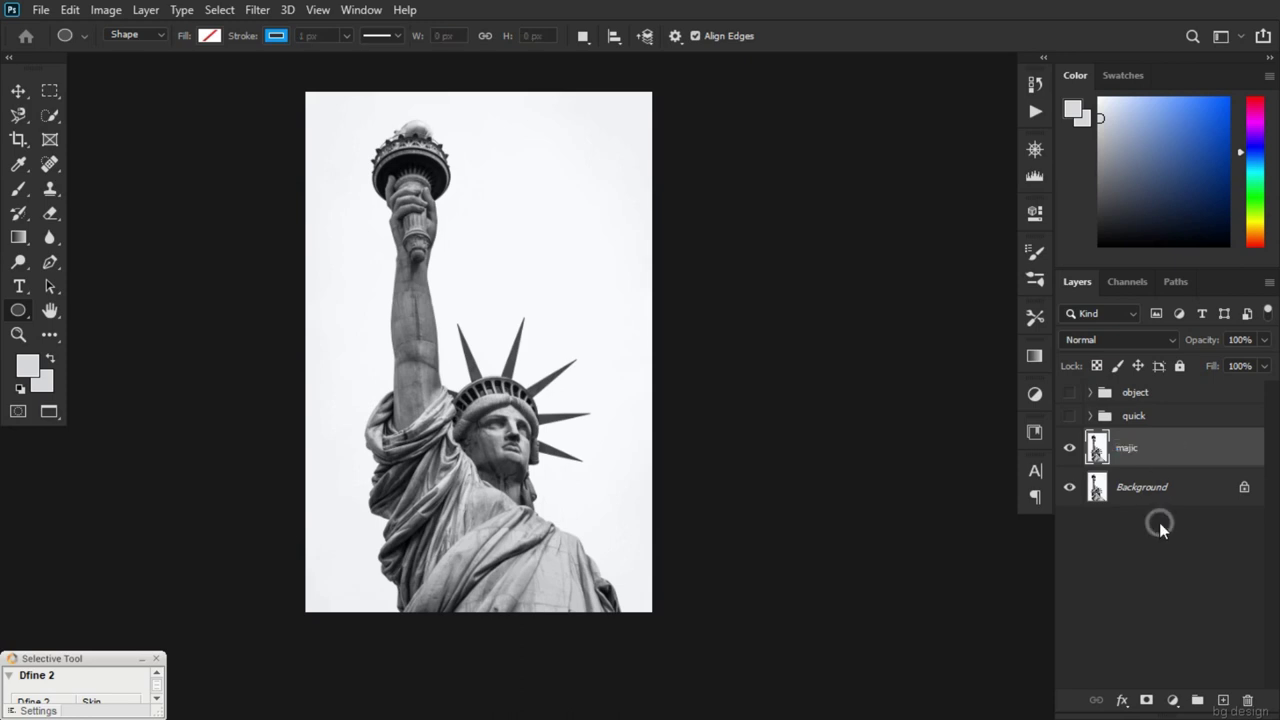
left_click(1163, 458)
left_click(1069, 487)
left_click(57, 114)
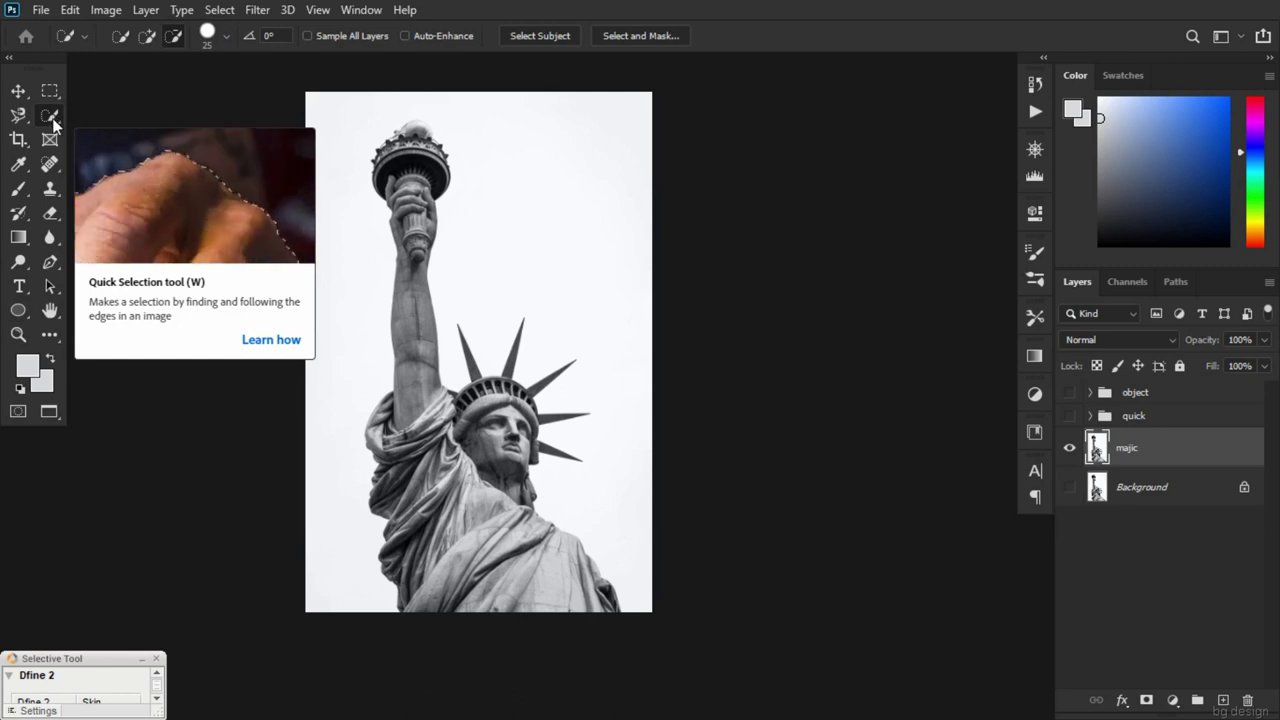
Select the white sky on majic with the Magic Wand and copy it to a new layer
right_click(50, 116)
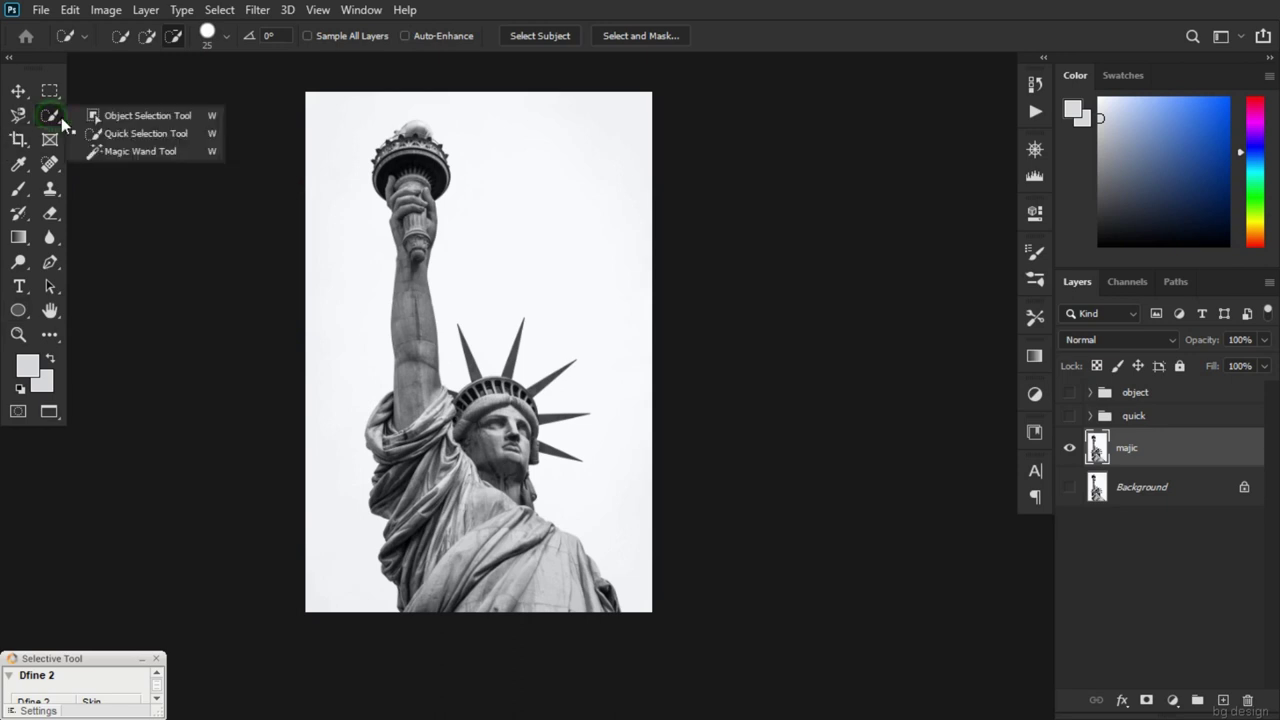
left_click(115, 150)
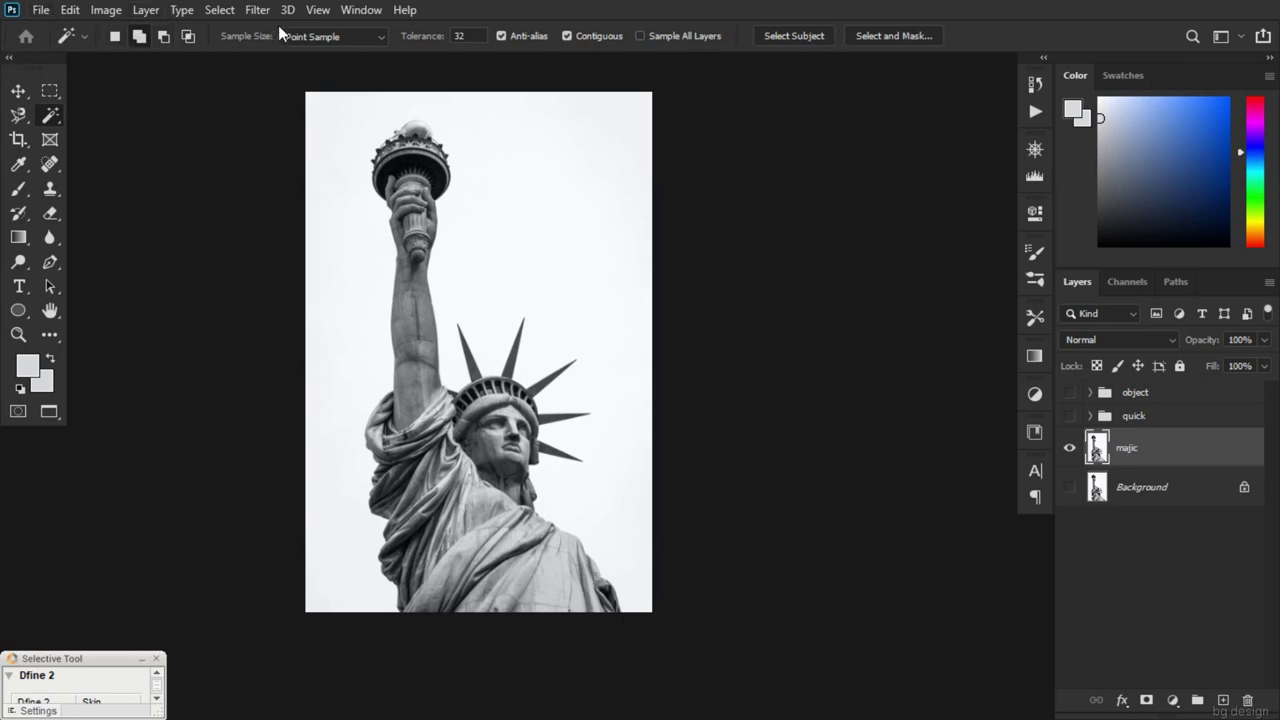
left_click(114, 36)
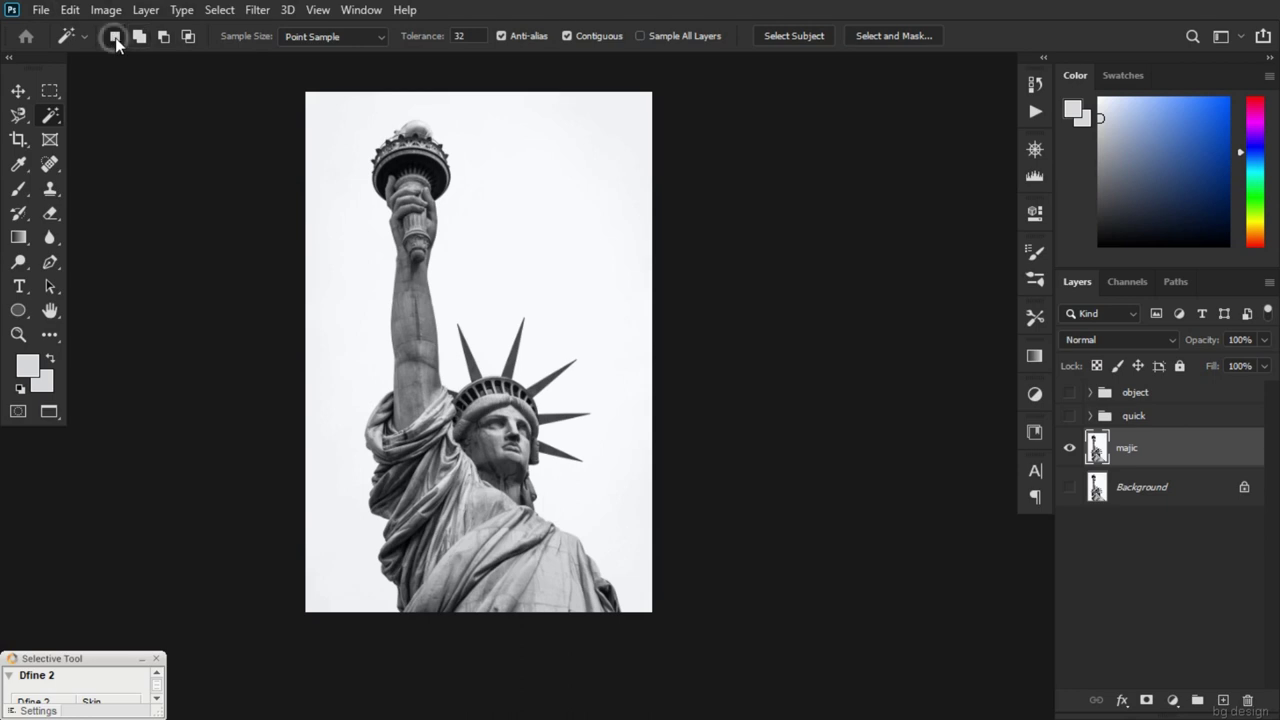
left_click(552, 146)
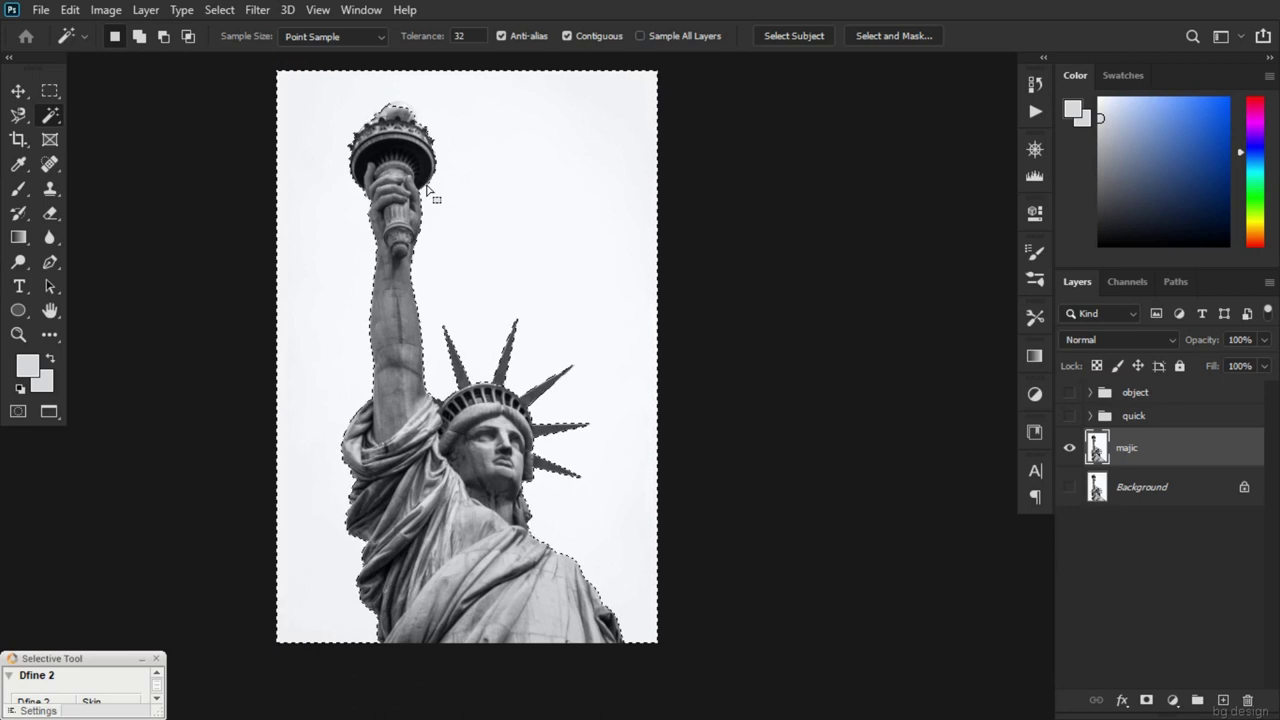
scroll(683, 606, "down", 1)
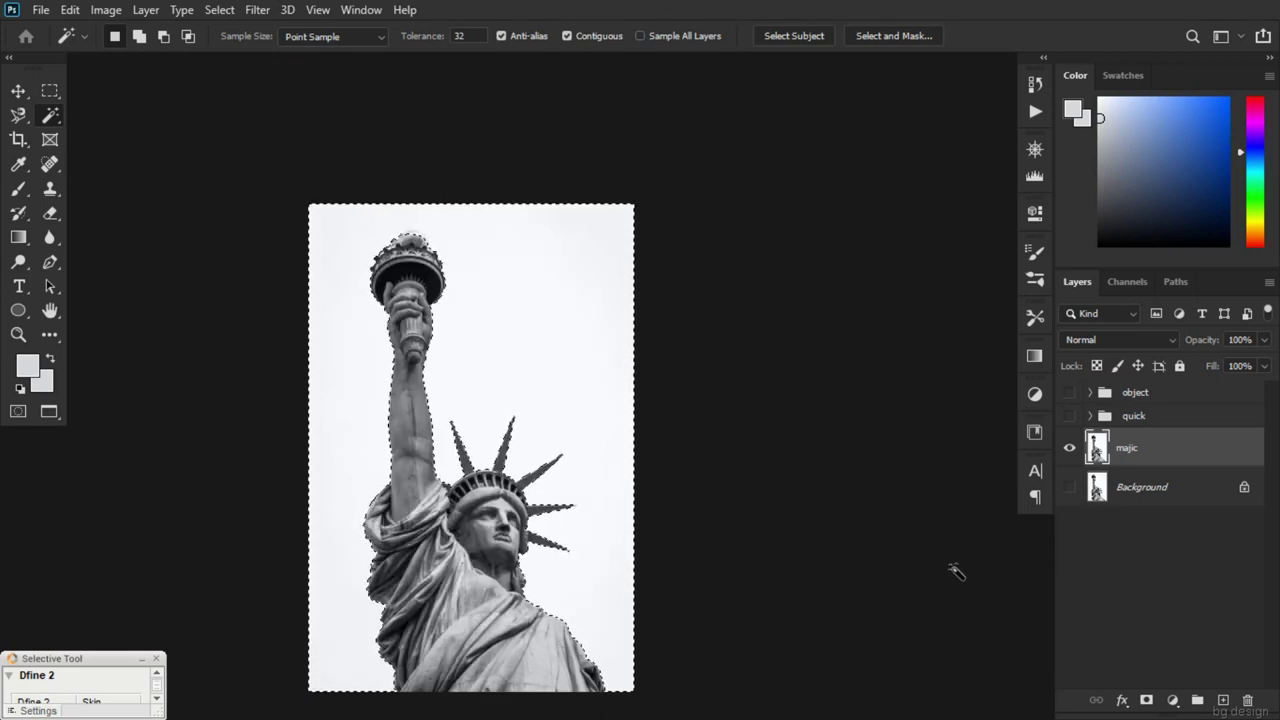
key("ctrl+j")
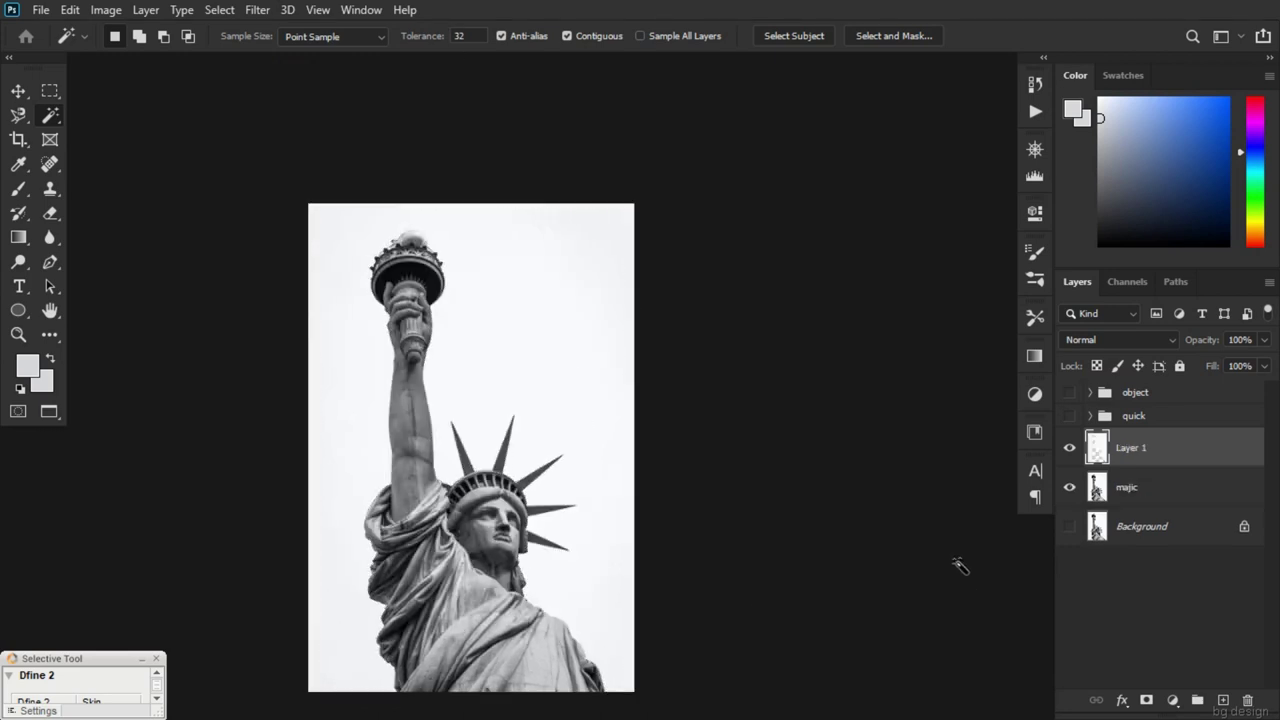
Hide majic to inspect the copied sky layer, then undo the copy
left_click(1068, 490)
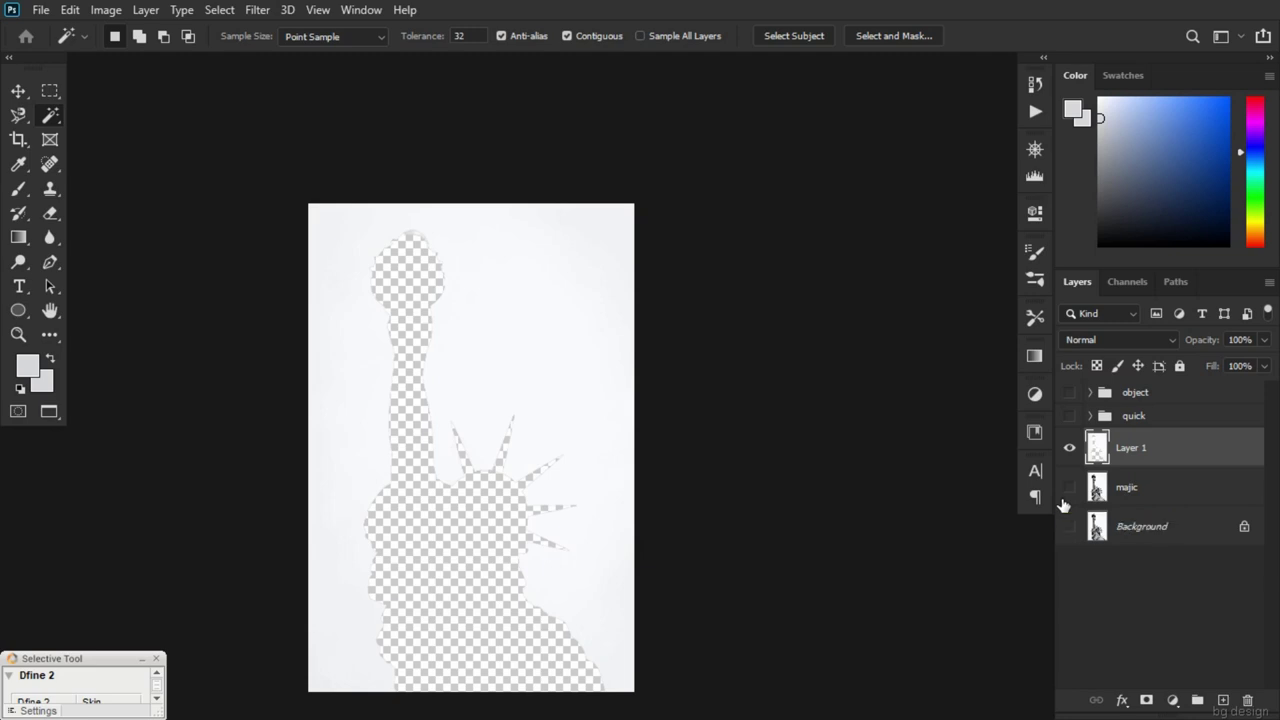
key("ctrl+z")
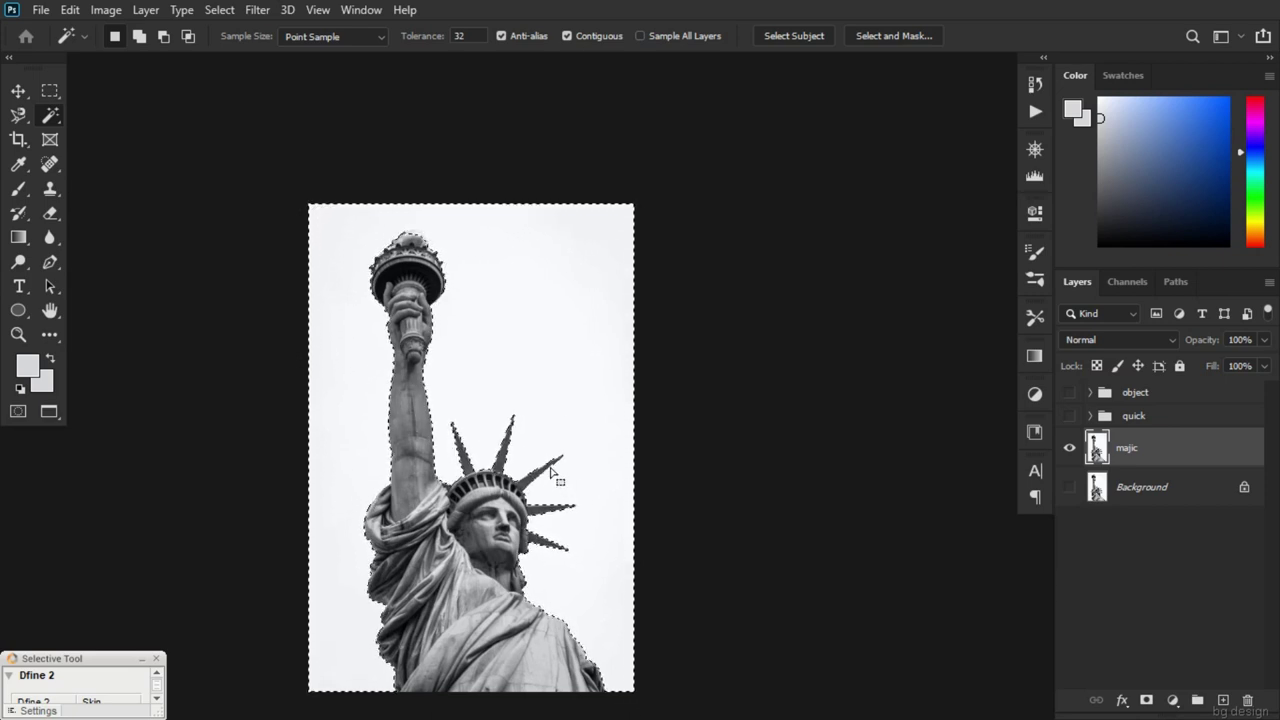
Invert the sky selection to isolate the statue on Layer 1, hide majic, and select both layers
left_click(222, 9)
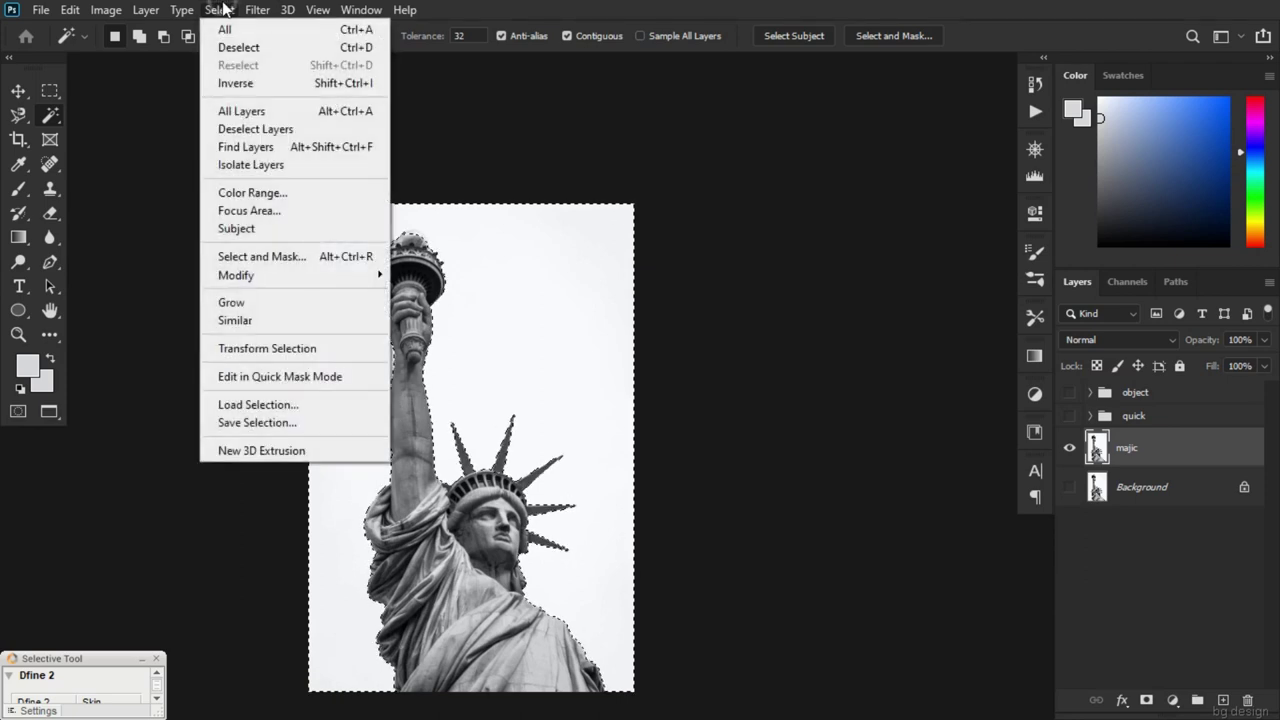
left_click(238, 83)
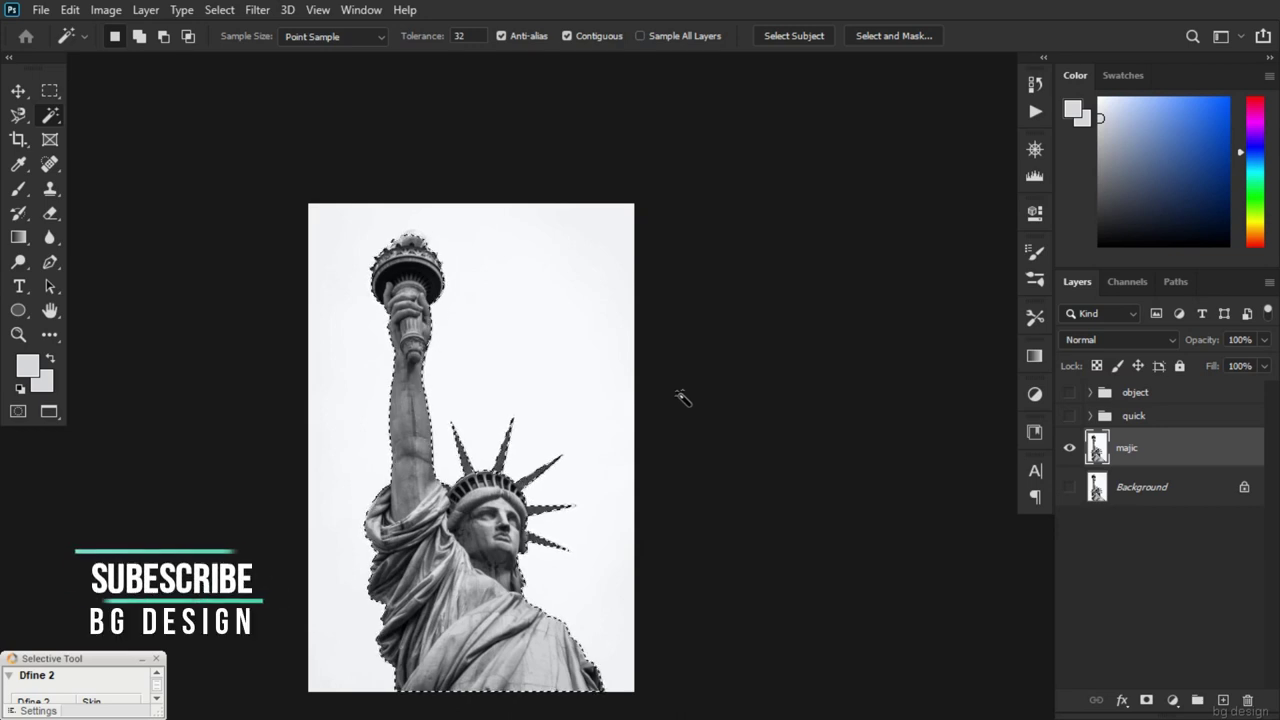
left_click(1199, 457)
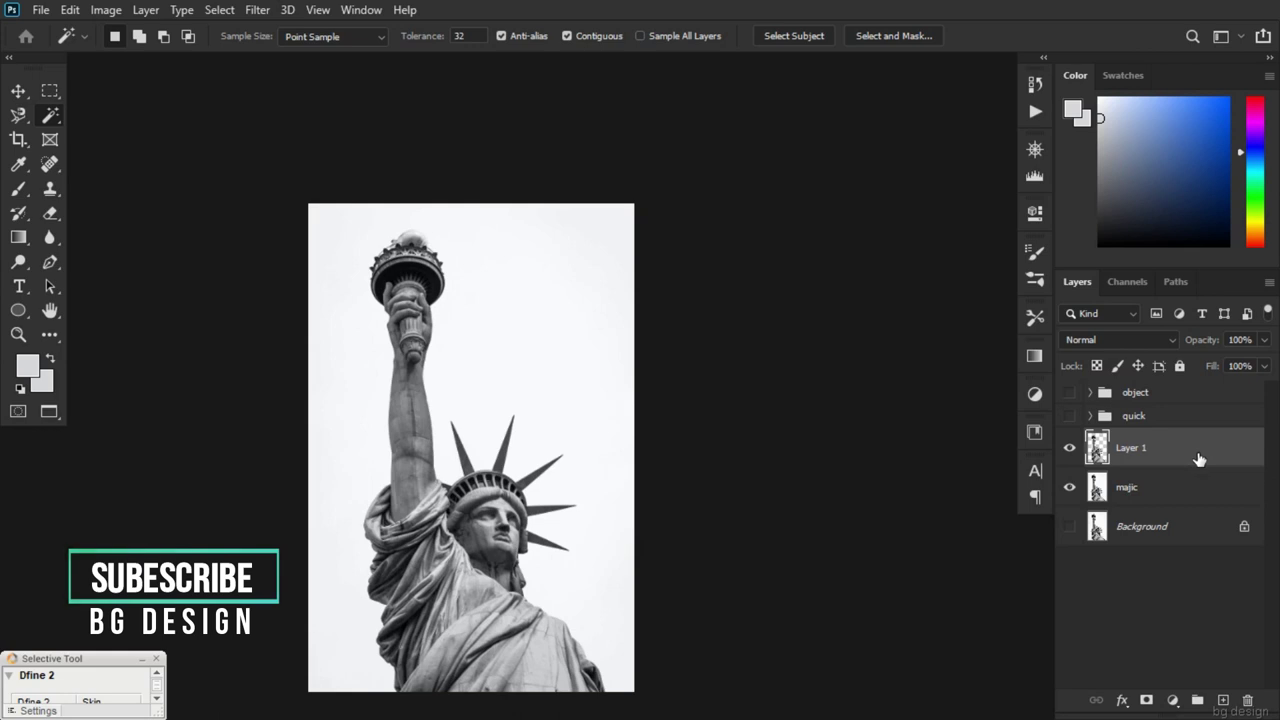
left_click(1070, 488)
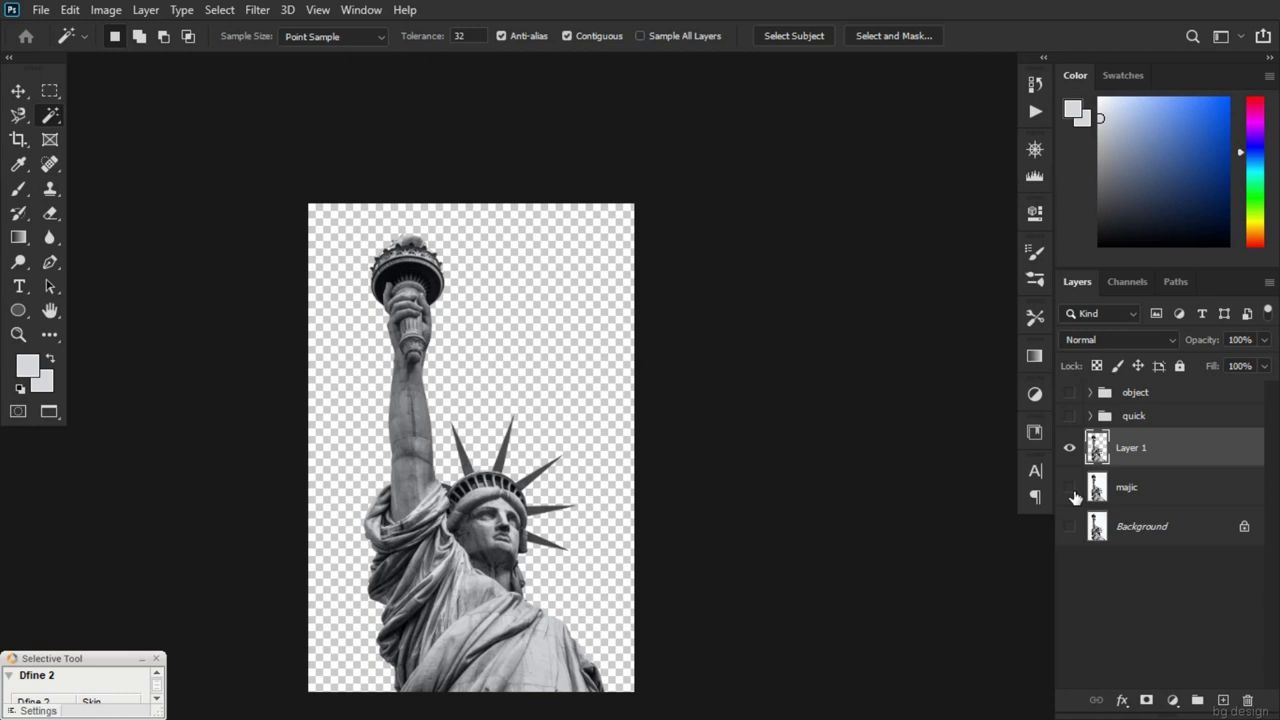
left_click(1146, 486, "ctrl")
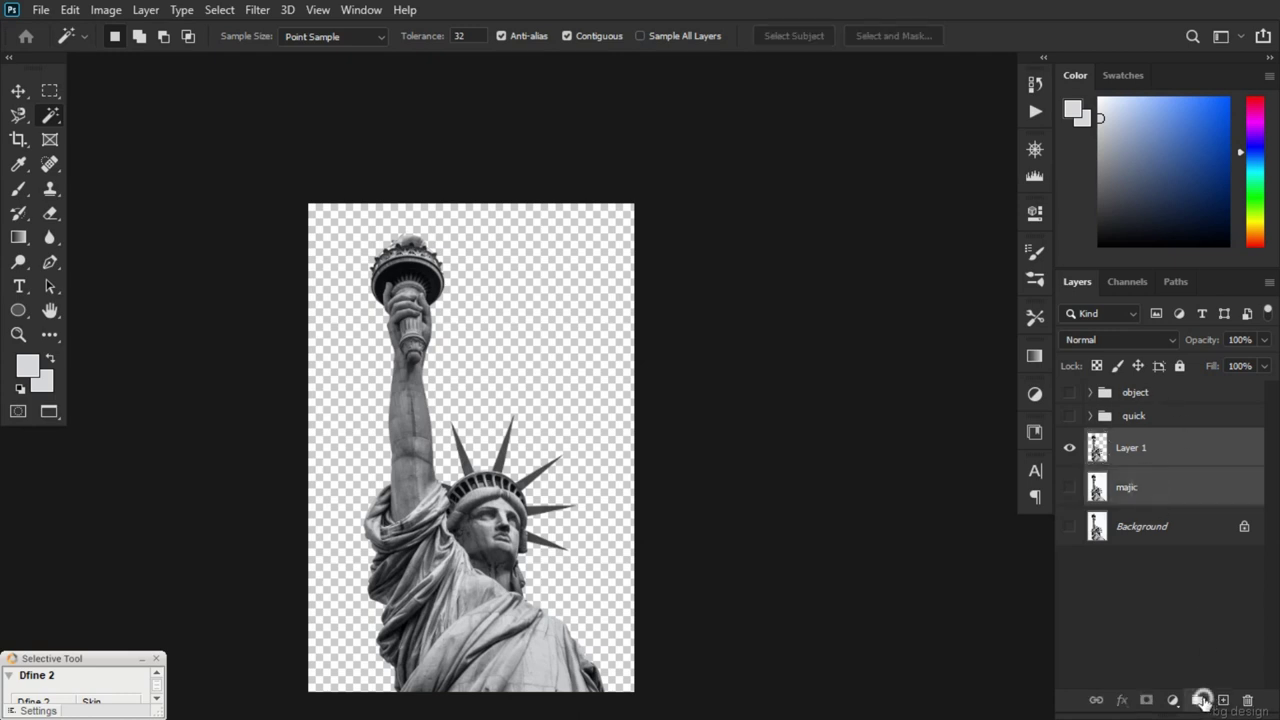
Group Layer 1 and majic into a group named 'majic'
left_click(1199, 700)
double_click(1150, 441)
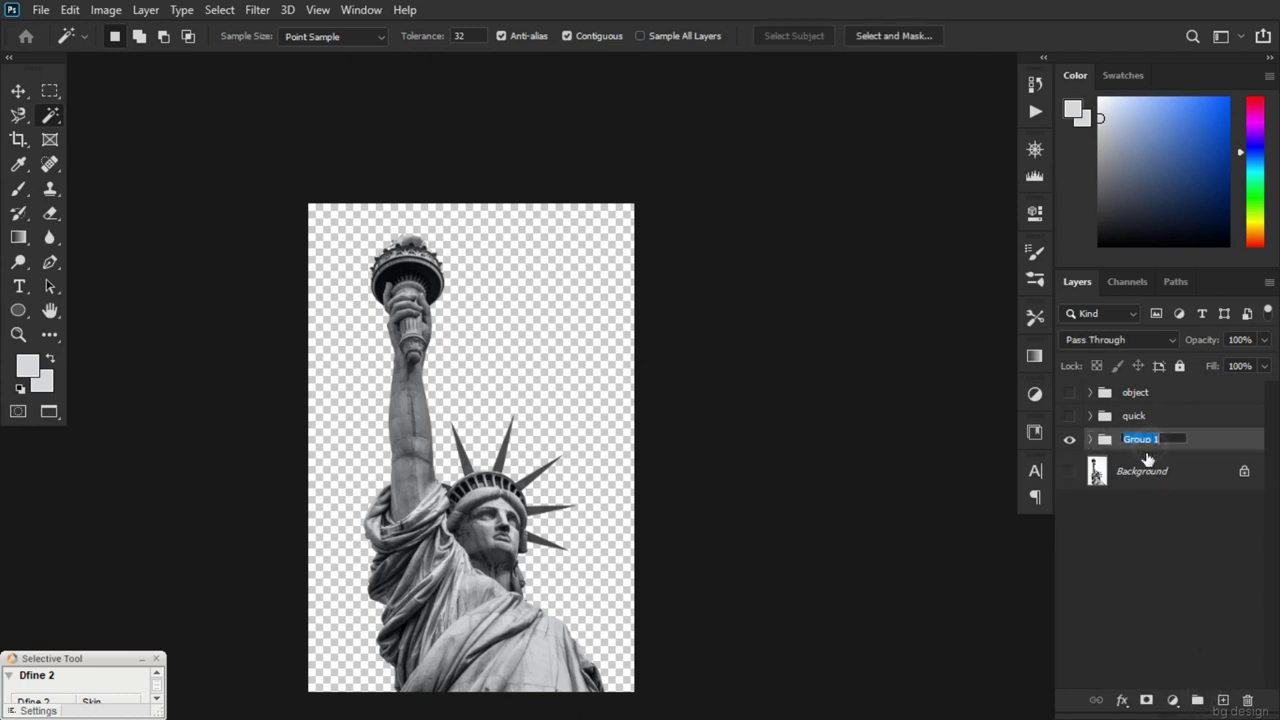
type("majic")
key("Return")
Duplicate Background and hide the original so only Background copy is visible
left_click(1069, 471)
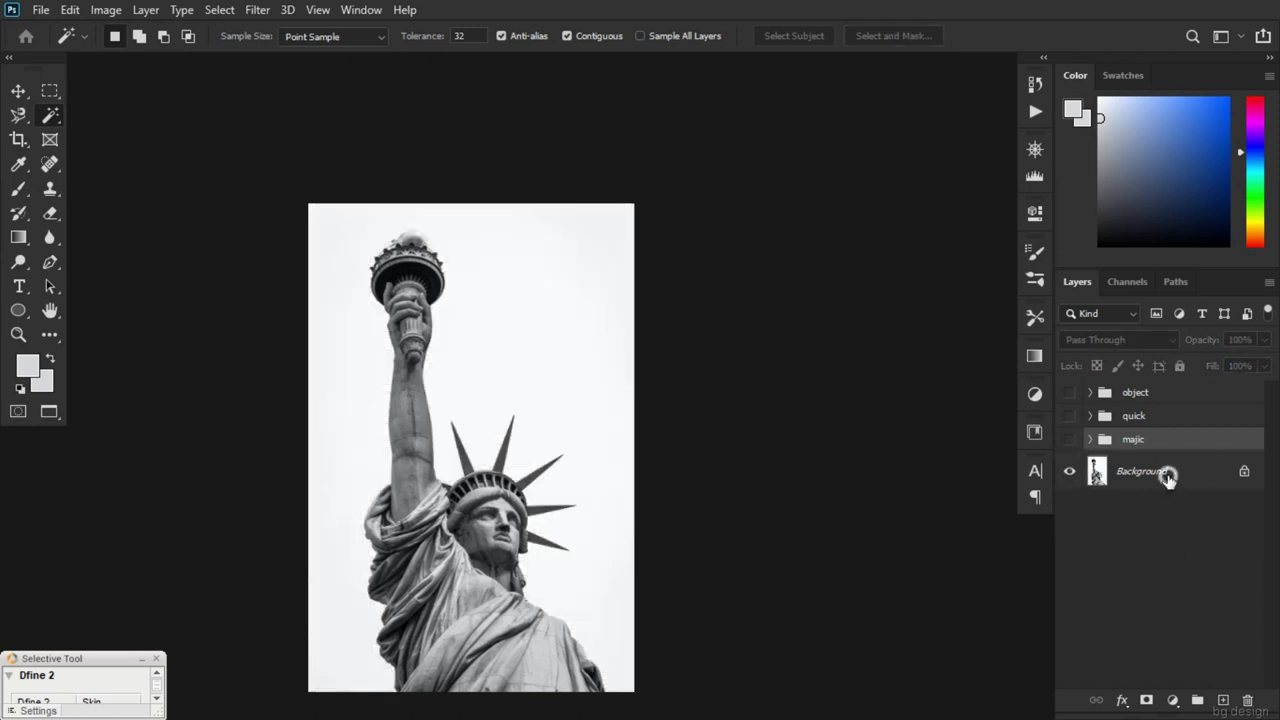
left_click(1163, 480)
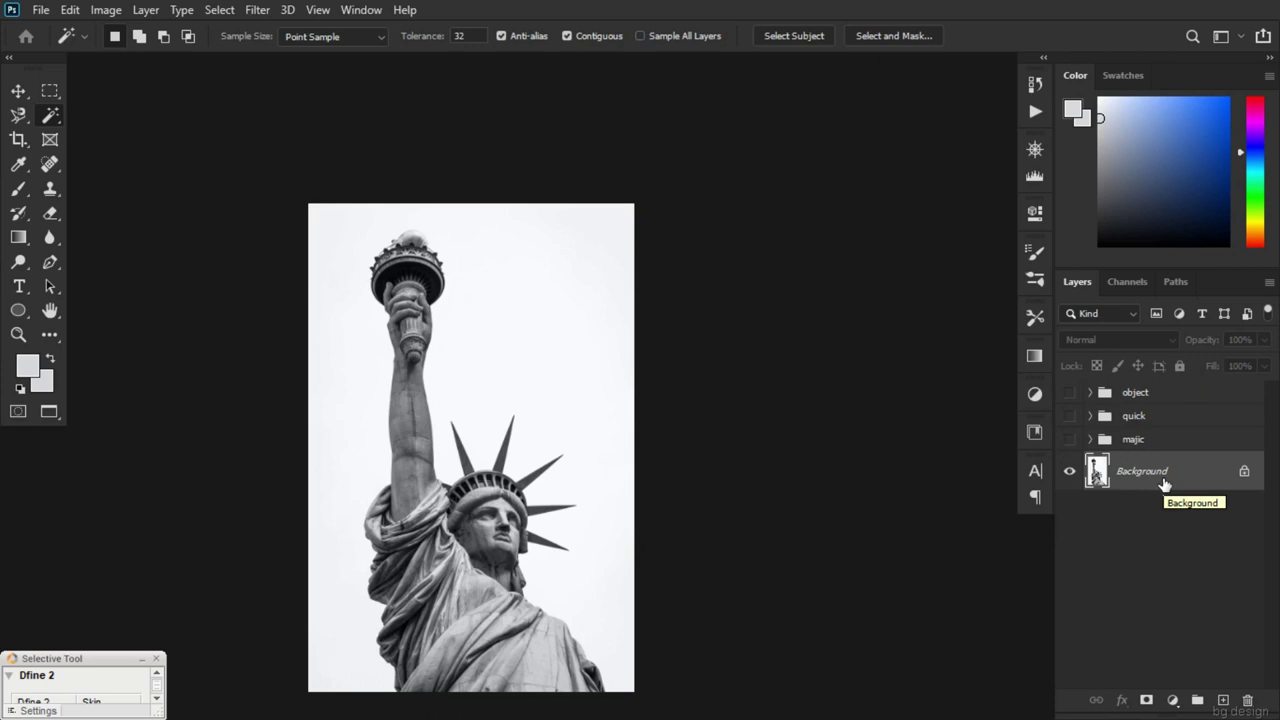
key("ctrl+j")
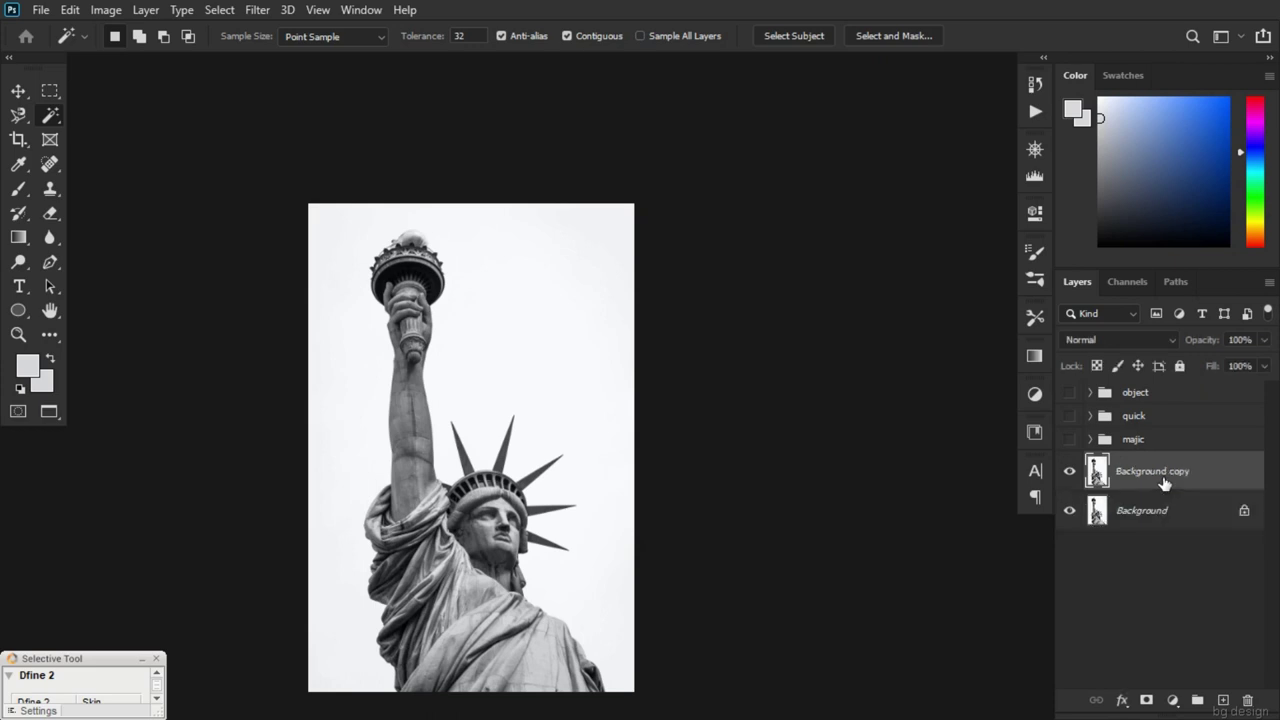
left_click(1069, 510)
left_click(229, 14)
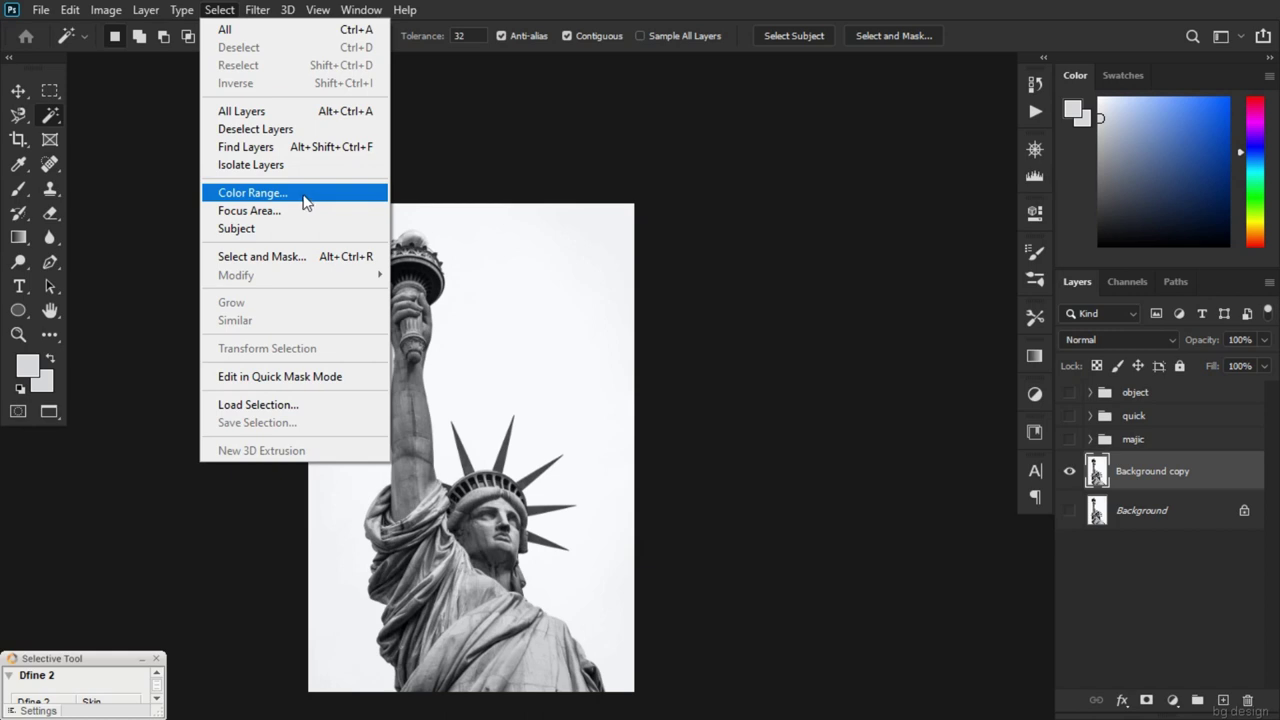
Build a Color Range selection of the pale sky, subtracting the statue's face and robe tones
left_click(304, 197)
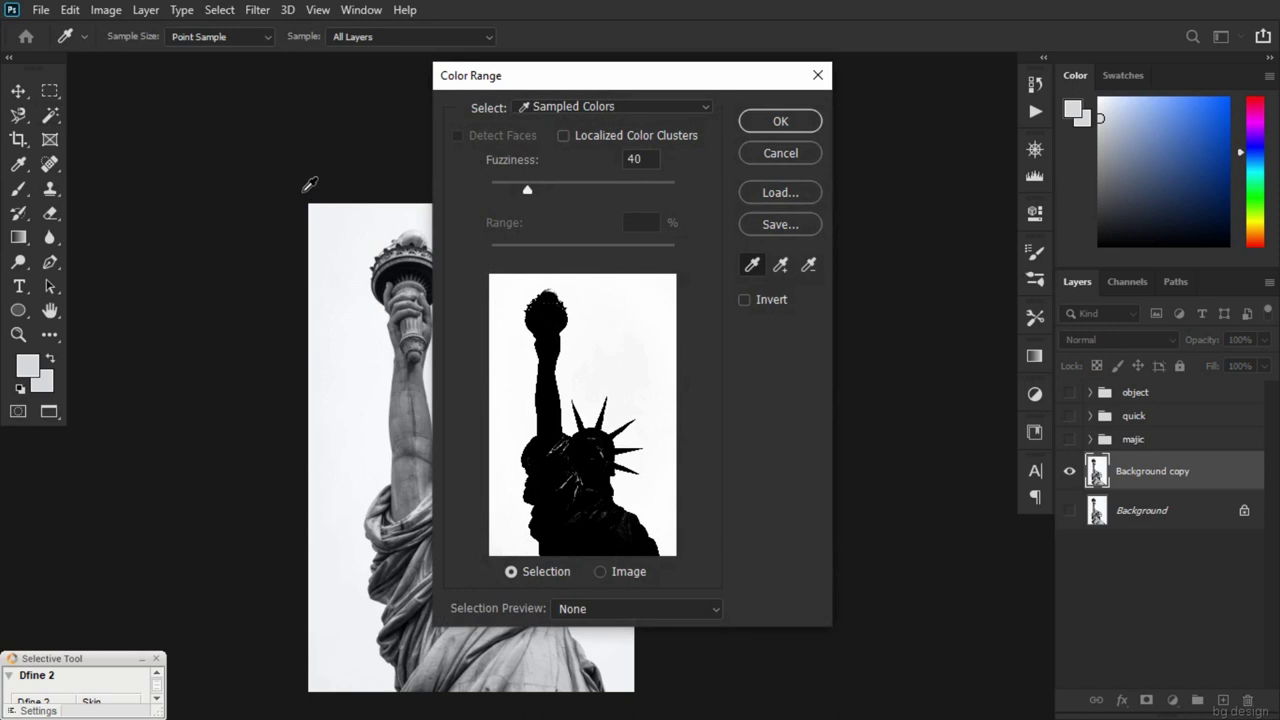
mouse_move(576, 84)
left_mouse_down()
mouse_move(814, 40)
mouse_move(807, 24)
left_mouse_up()
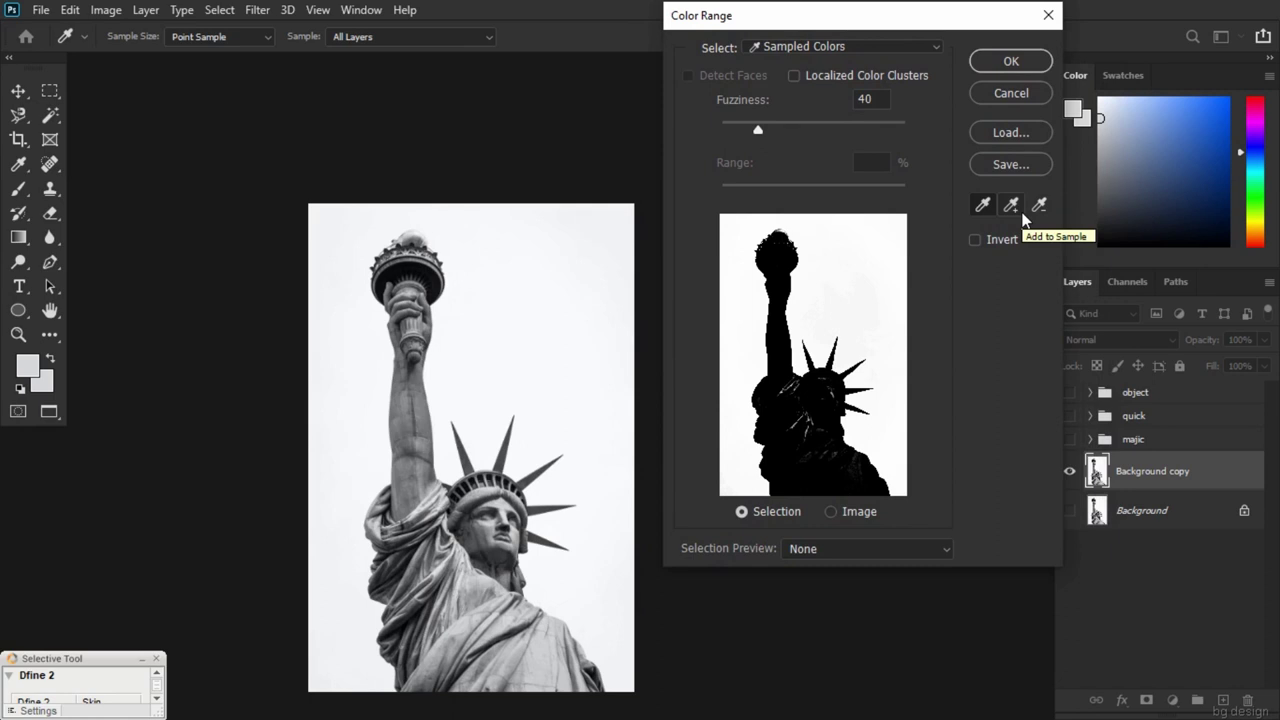
left_click(1012, 206)
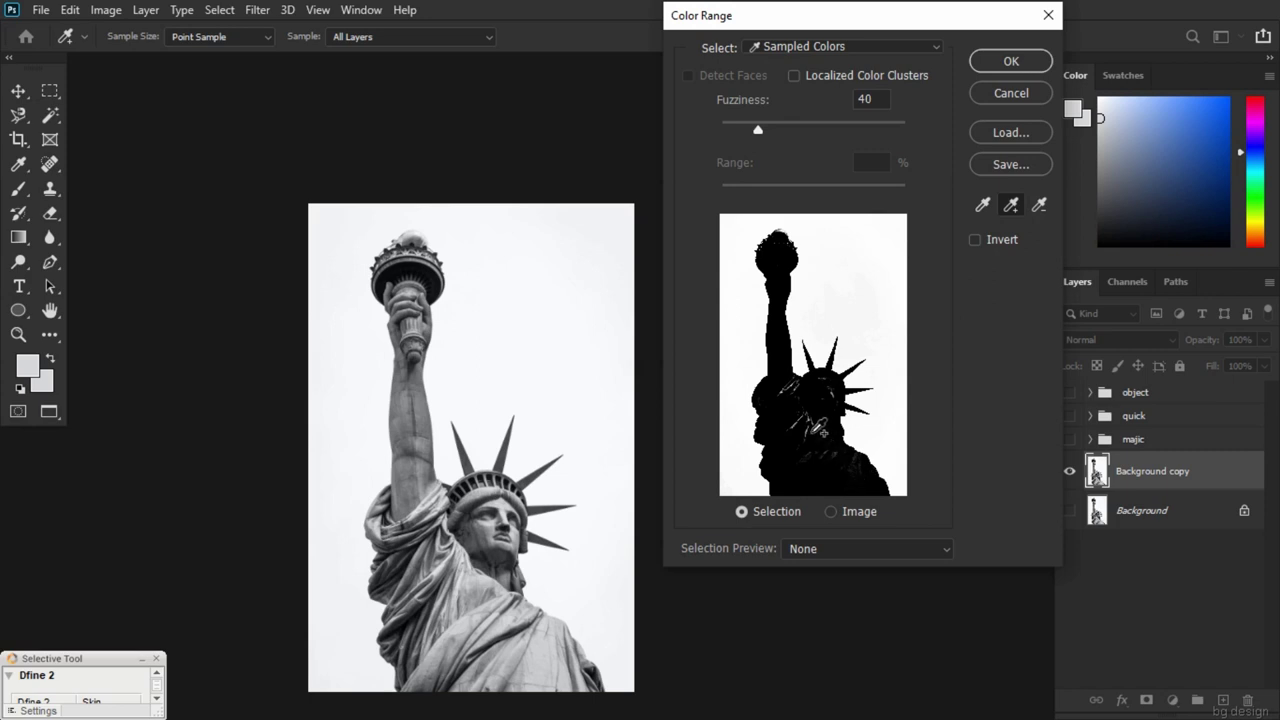
left_click(817, 431)
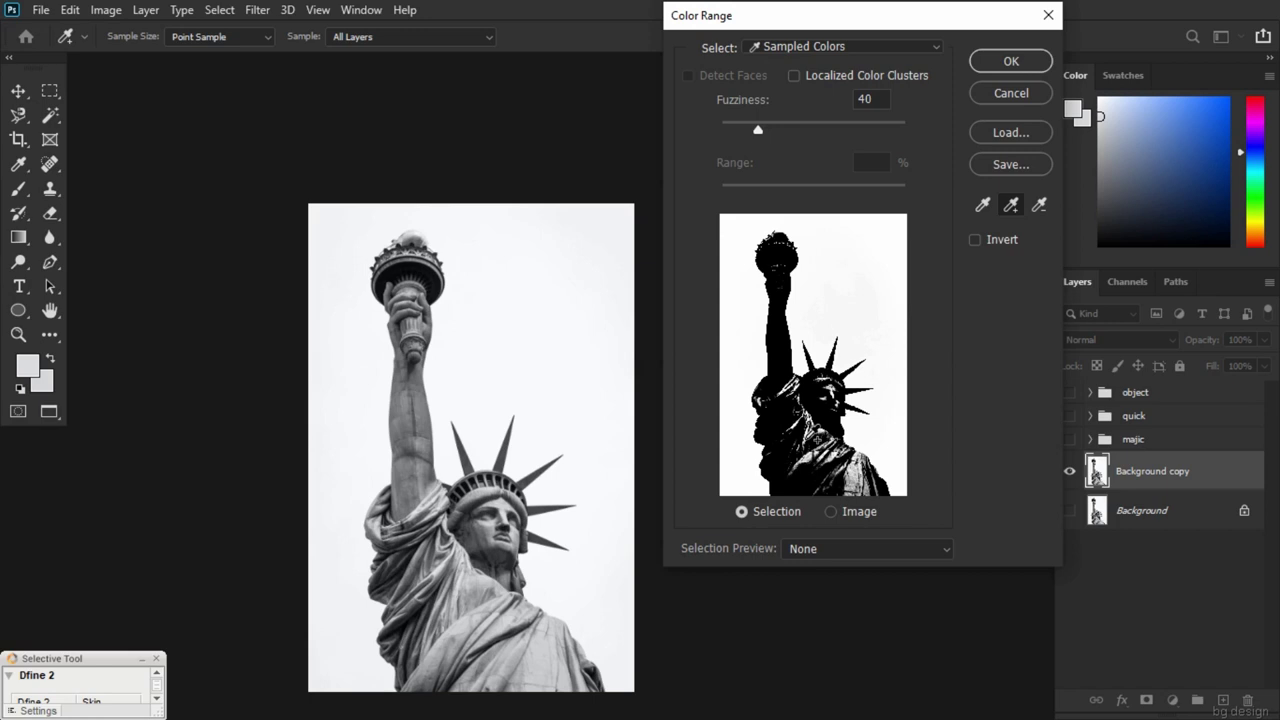
key("ctrl")
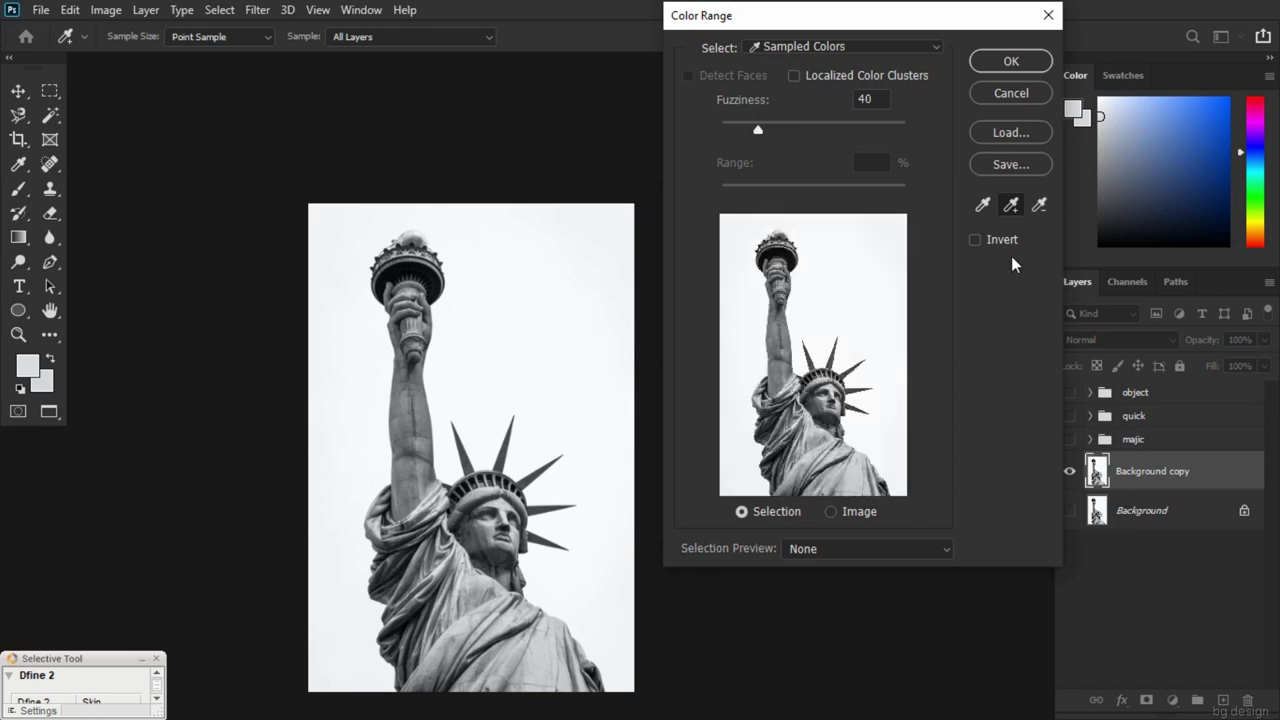
left_click(1039, 205)
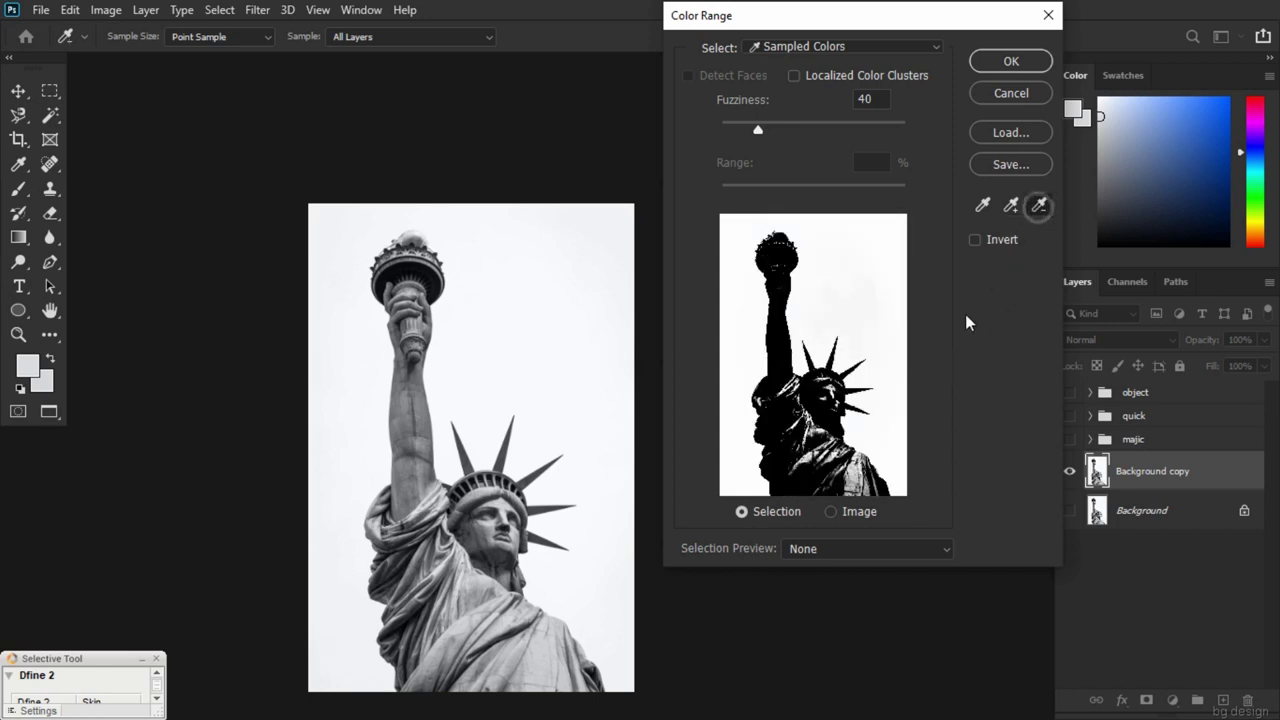
left_click(795, 385)
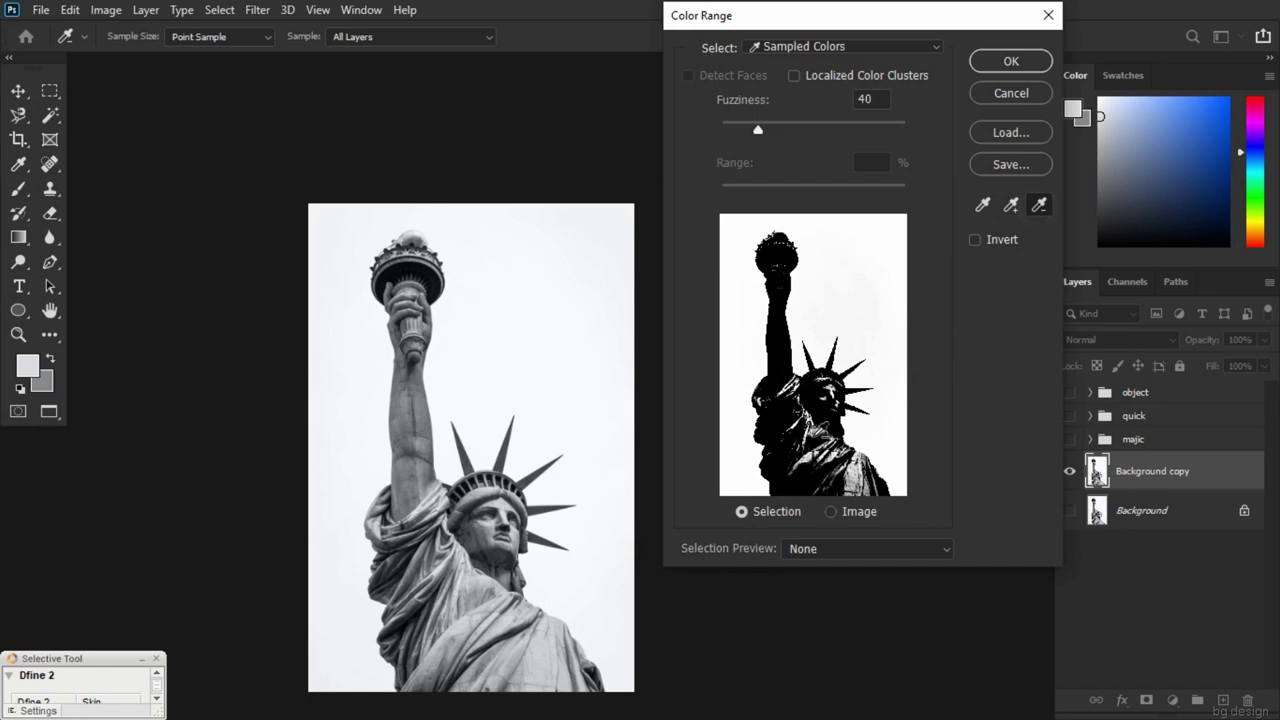
left_click(818, 428)
left_click(820, 428)
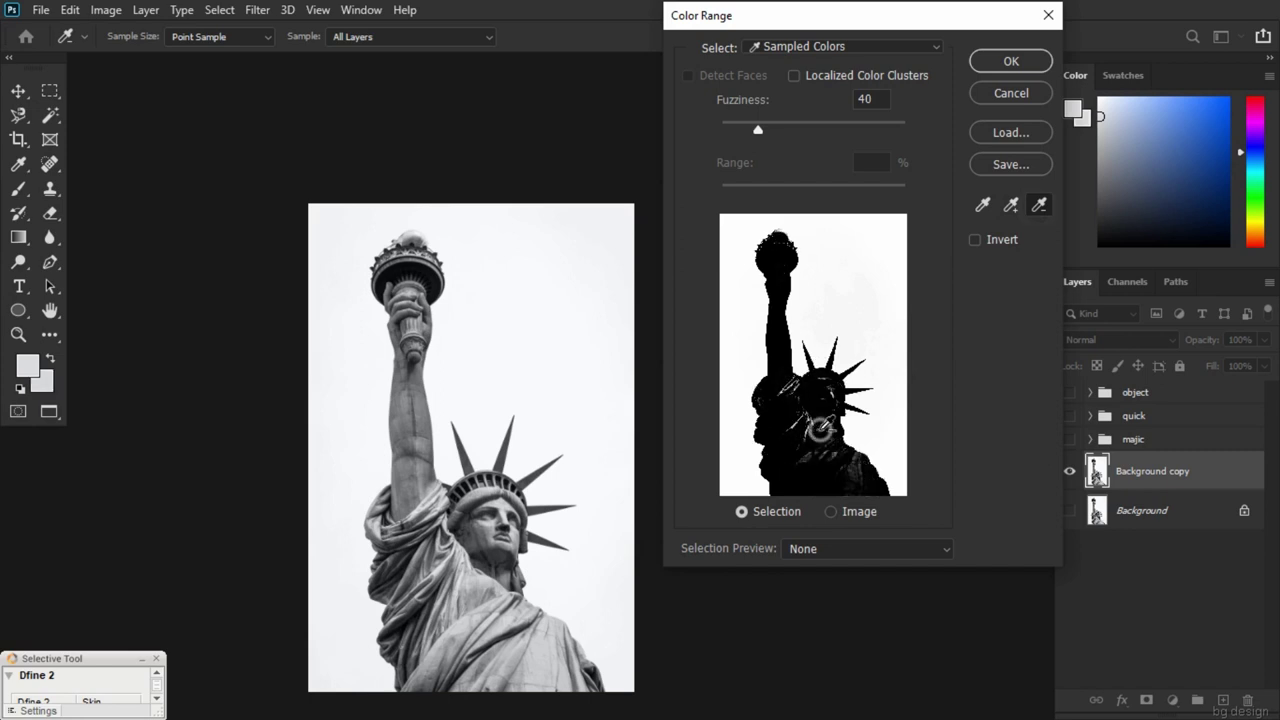
left_click(818, 428)
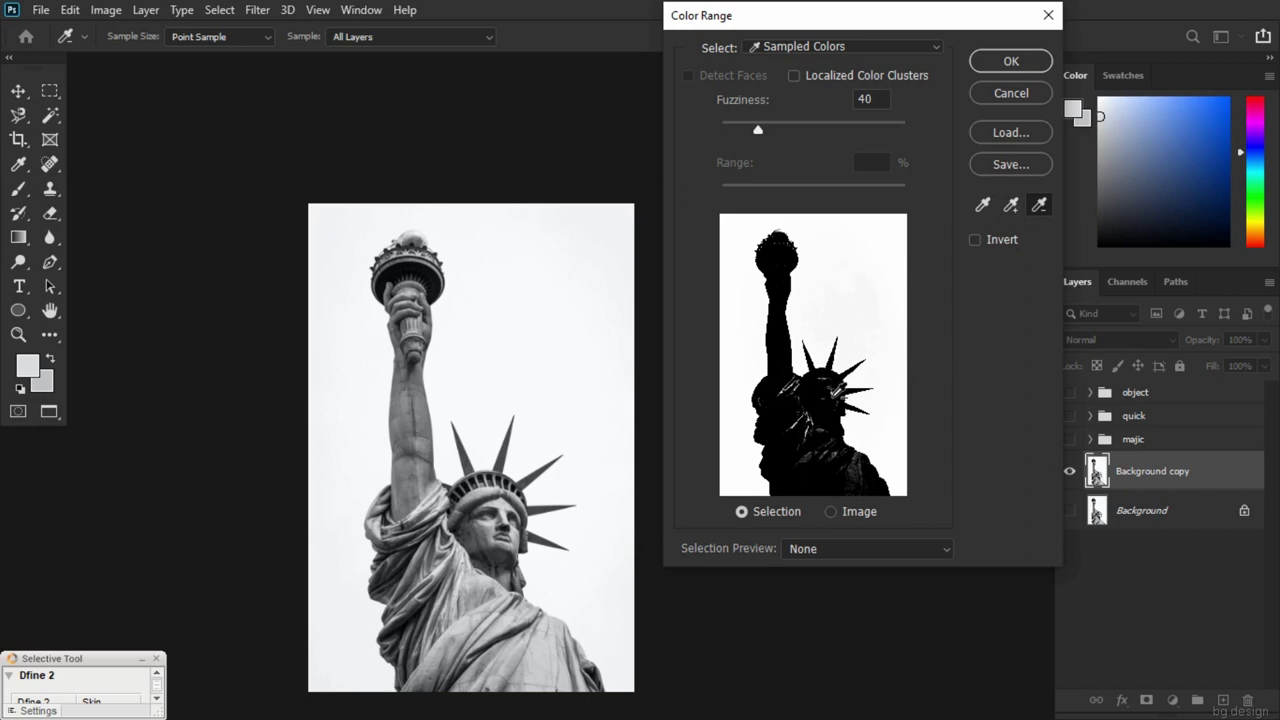
left_click(643, 390)
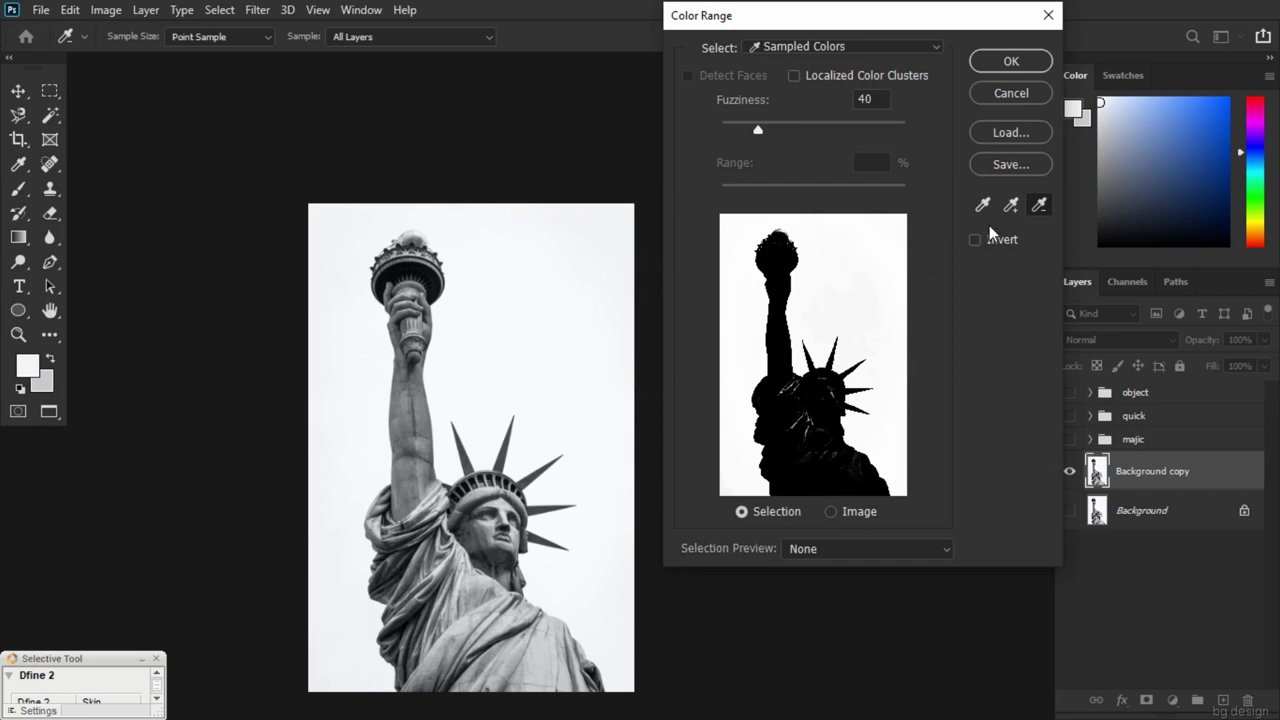
left_click(1030, 66)
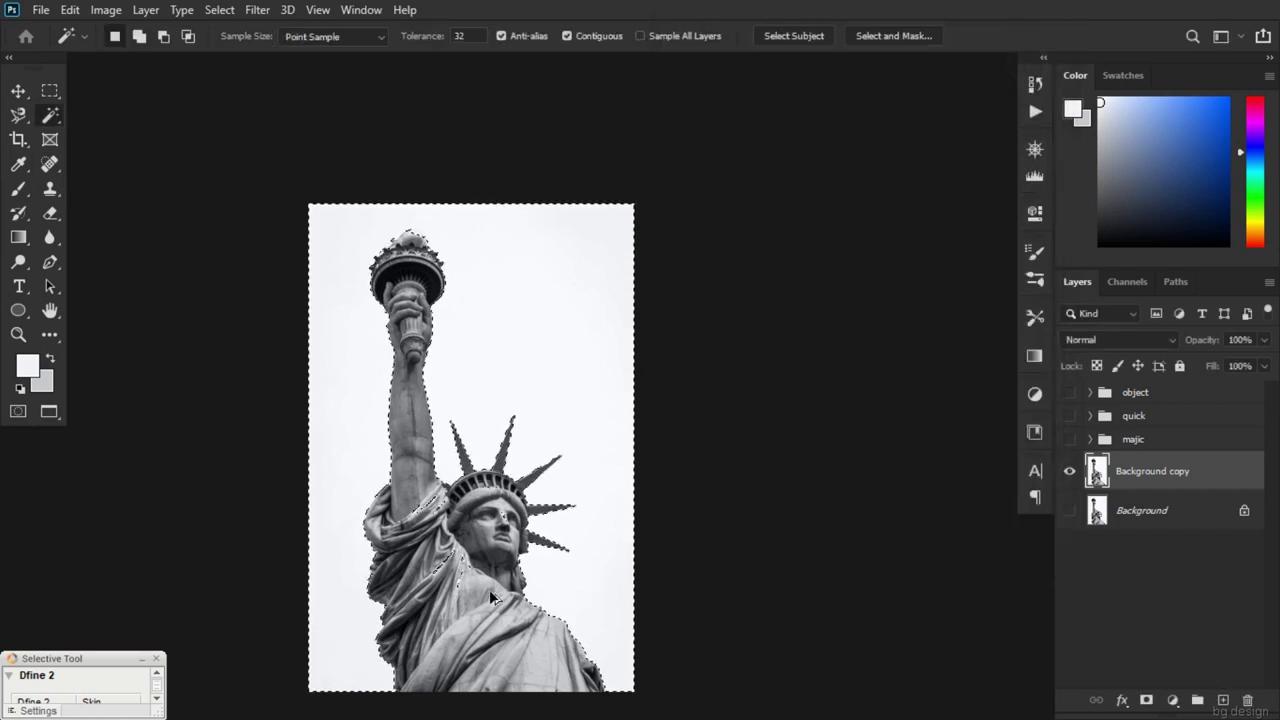
Fit the image on screen, invert the sky selection, and copy the statue to Layer 2
scroll(491, 581, "up", 1)
key("ctrl+0")
key("w")
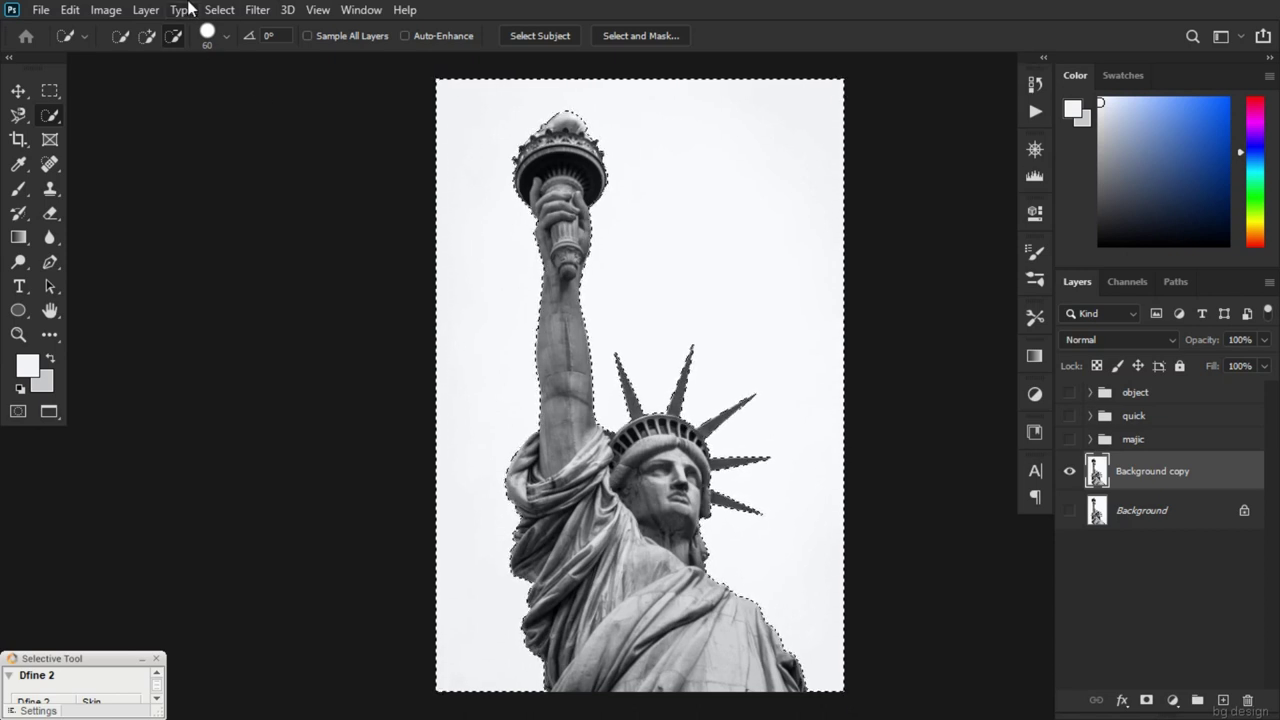
left_click(219, 10)
left_click(237, 82)
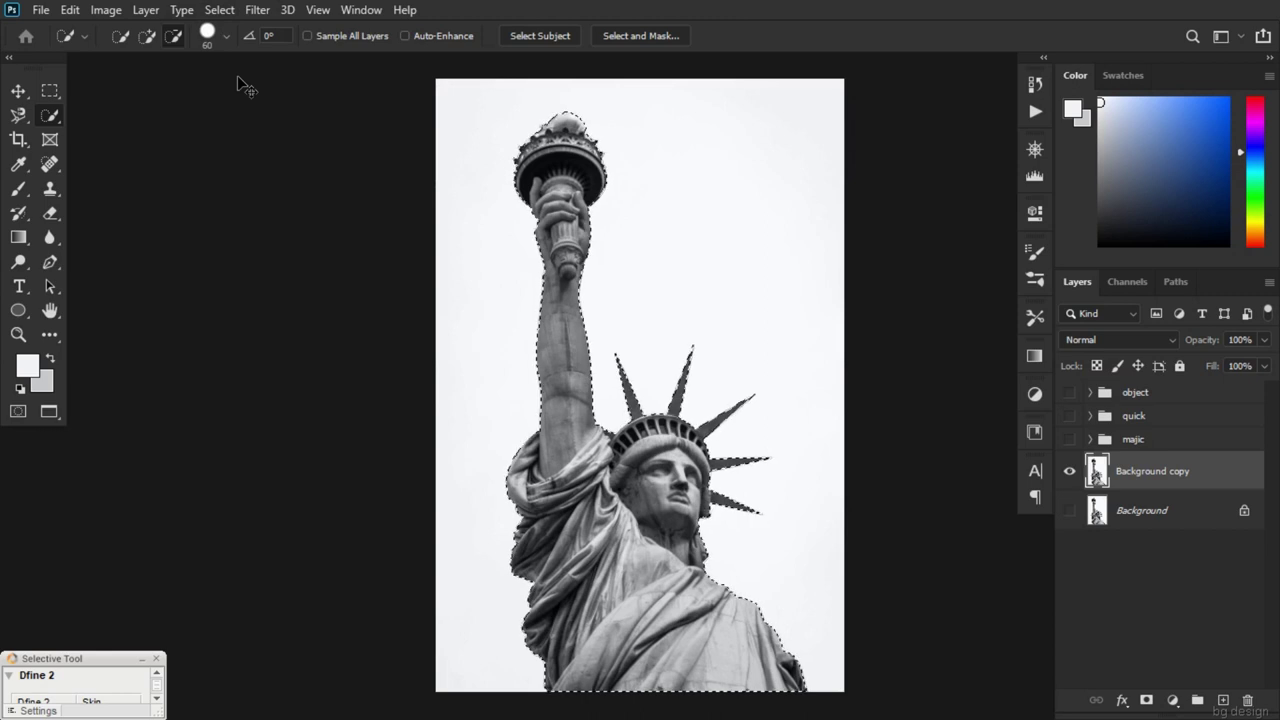
key("ctrl+j")
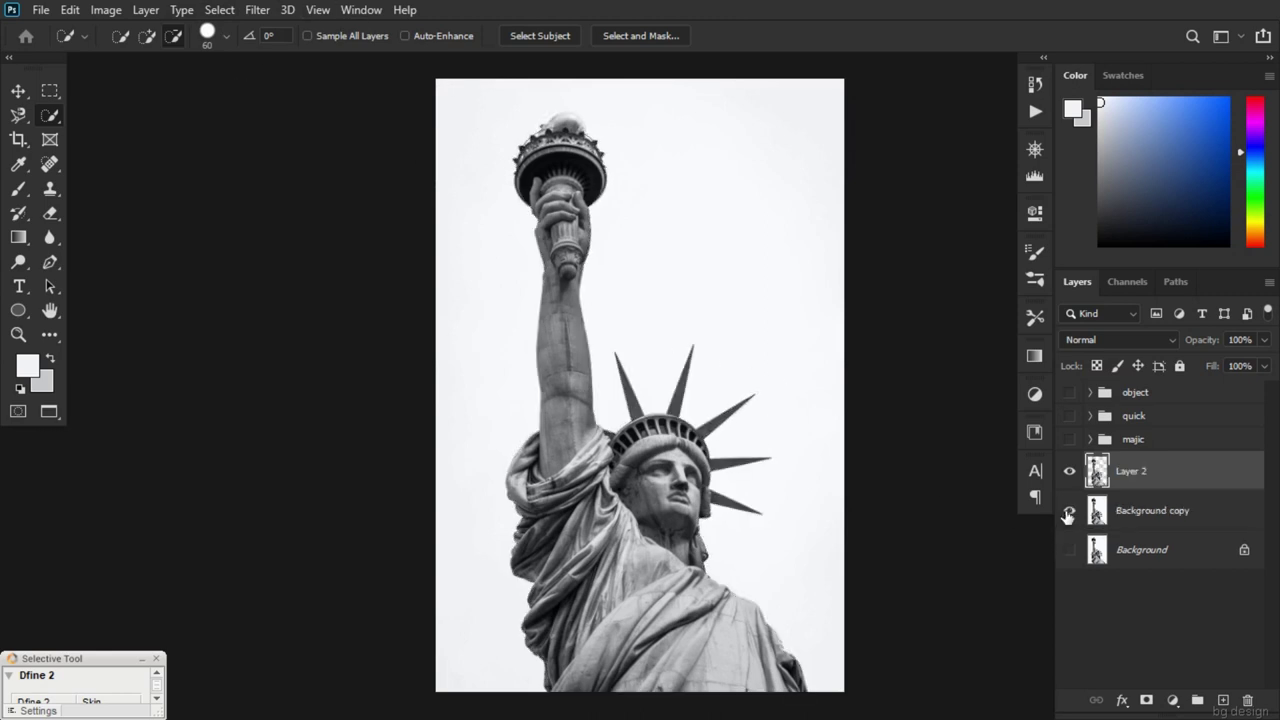
Group Layer 2 and Background copy into Group 1, keep its name, and hide it
left_click(1068, 512)
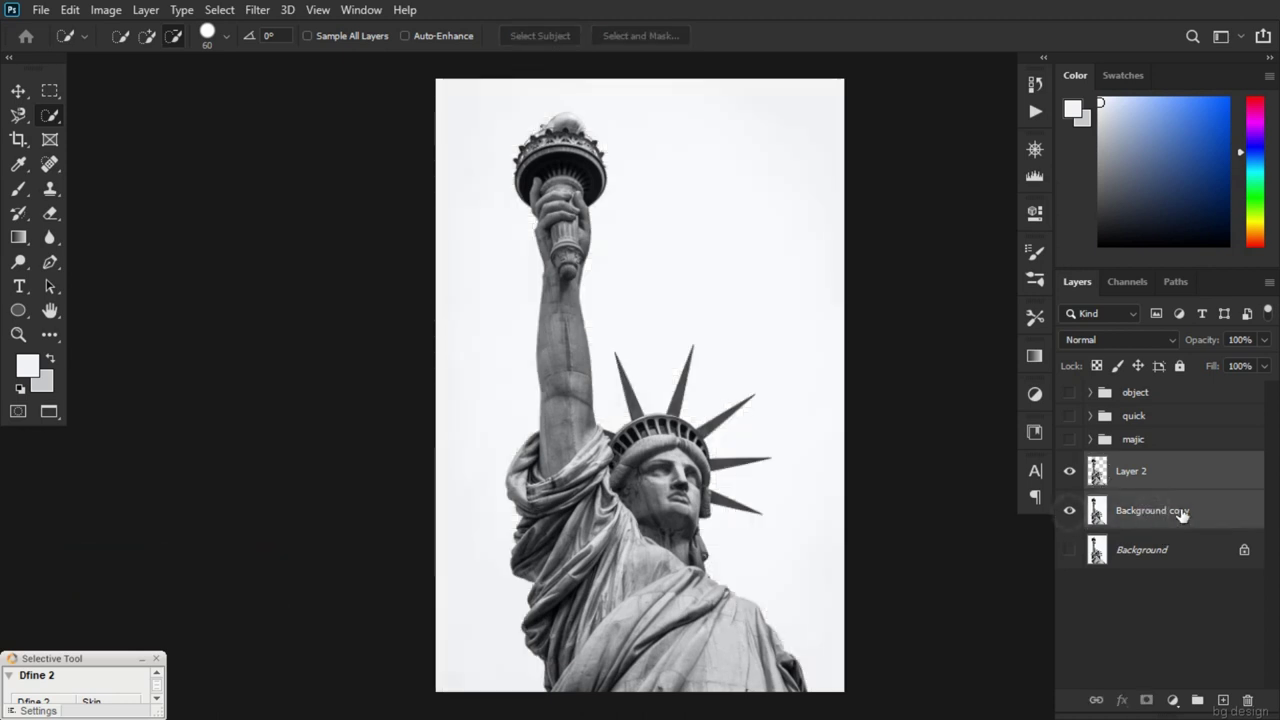
left_click(1069, 511)
key("ctrl+g")
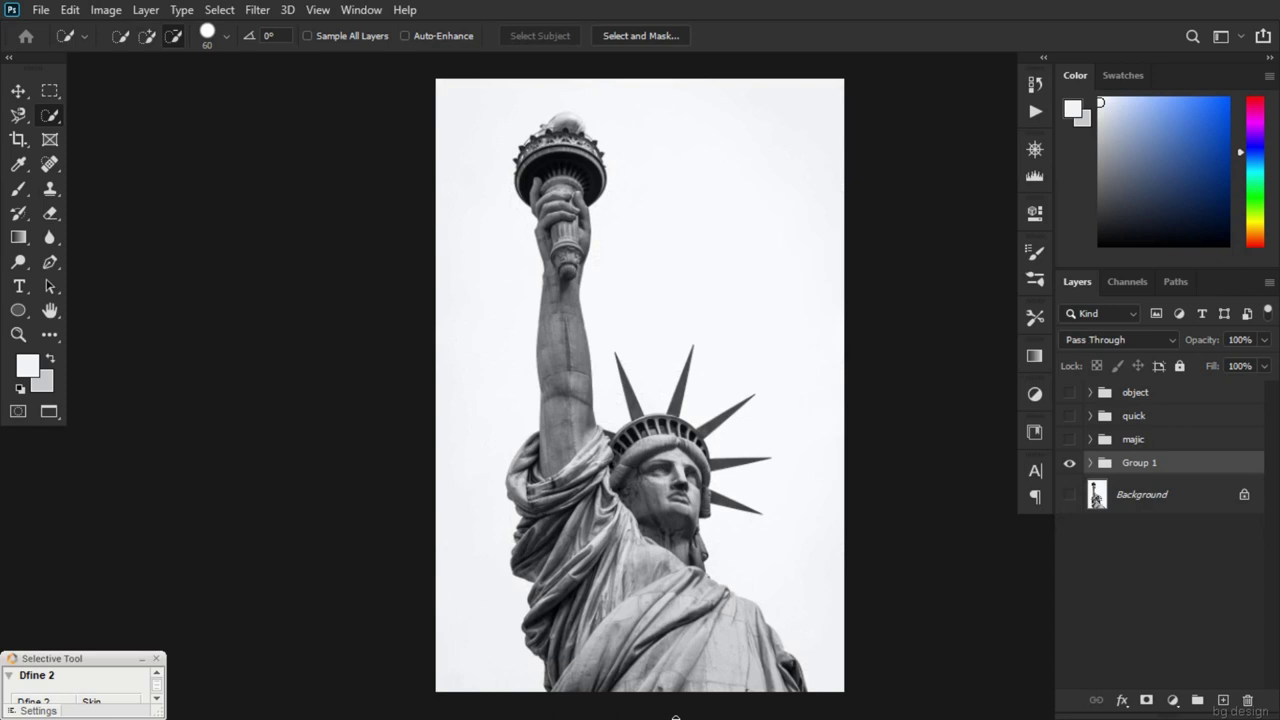
double_click(1141, 463)
left_click(1175, 512)
left_click(1166, 463)
left_click(1120, 505)
Show the Background layer and duplicate it as Background copy 2
left_click(1069, 463)
left_click(1069, 494)
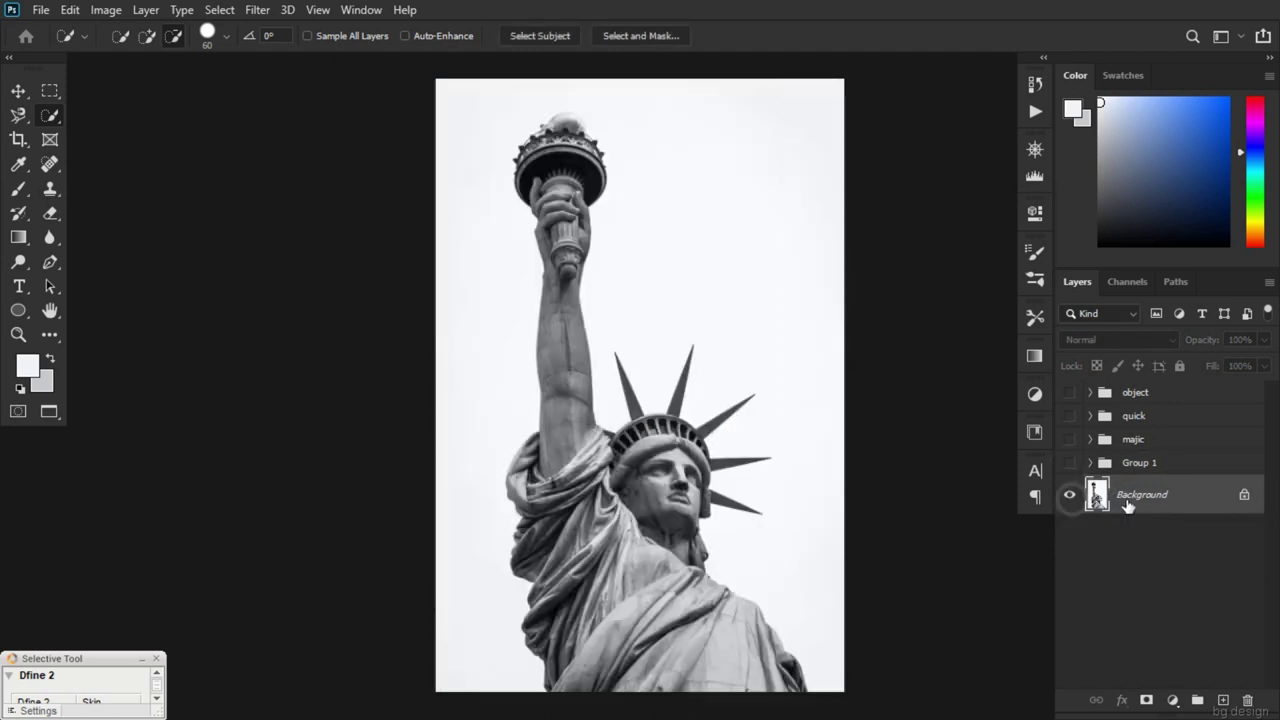
key("ctrl+j")
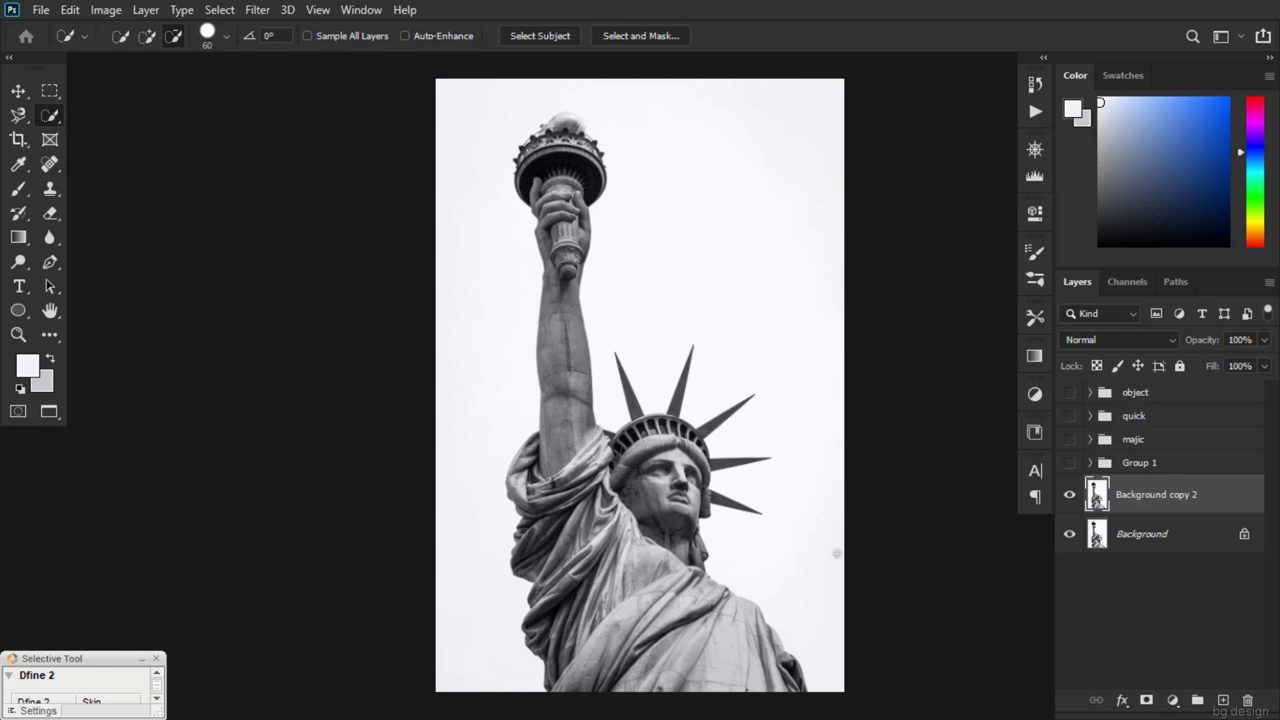
Start a Select > Focus Area selection, move its dialog aside, and preview in On White mode
left_click(232, 9)
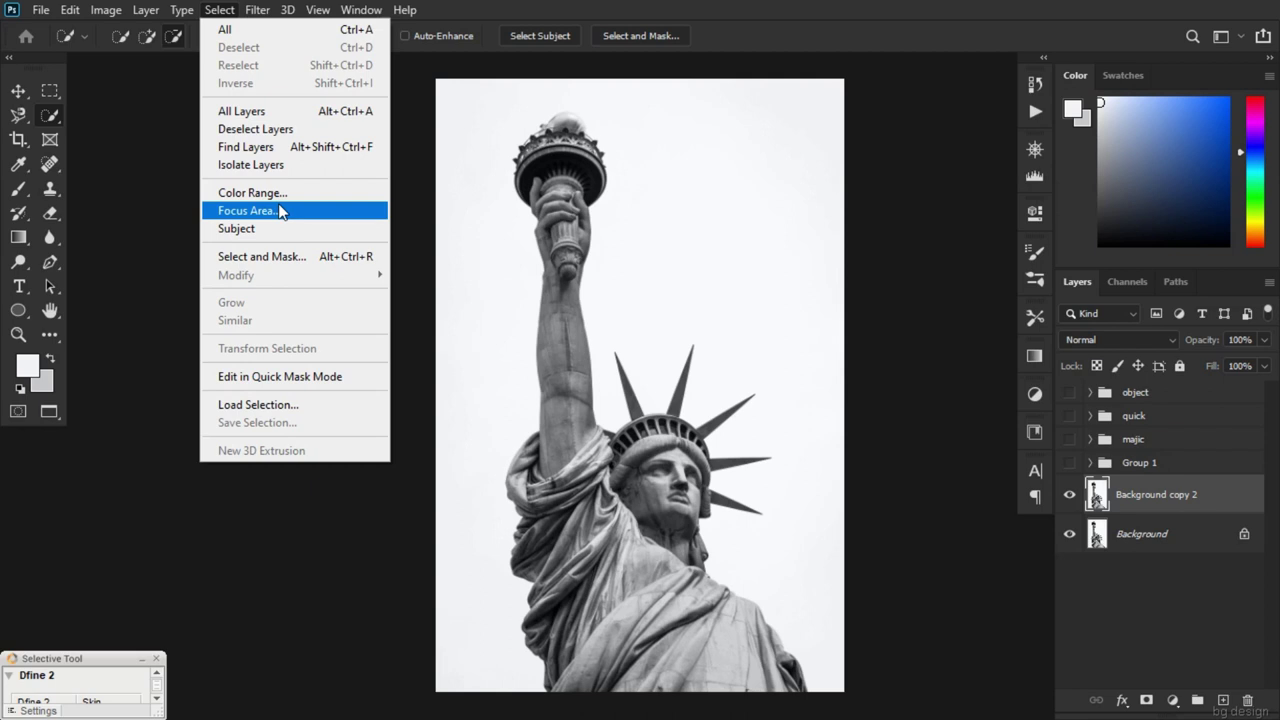
left_click(279, 210)
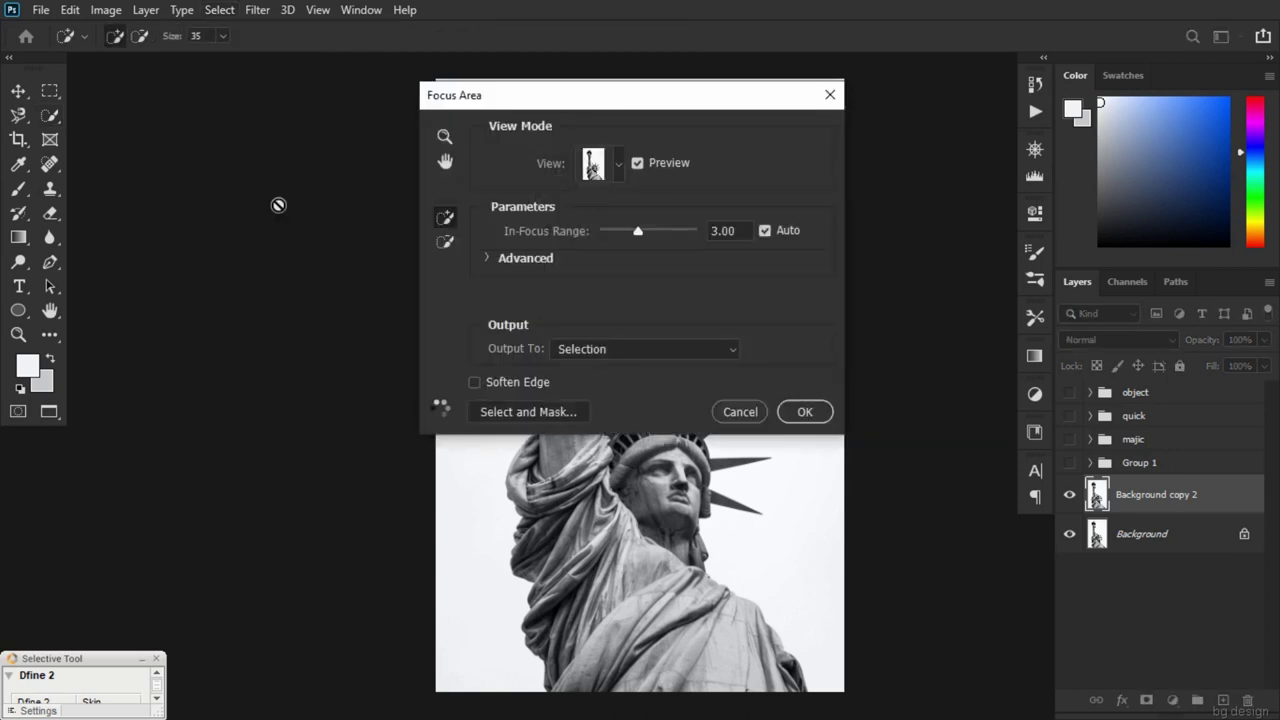
left_click_drag(643, 107, 1036, 122)
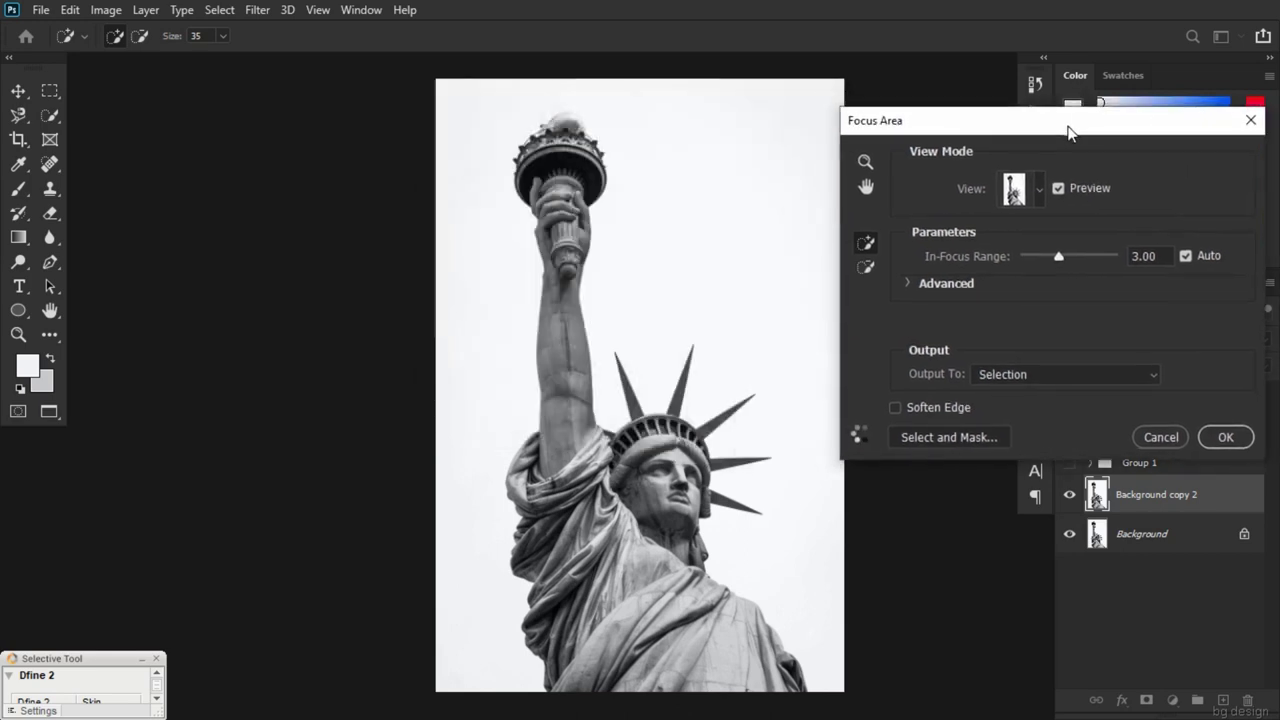
left_click(1016, 181)
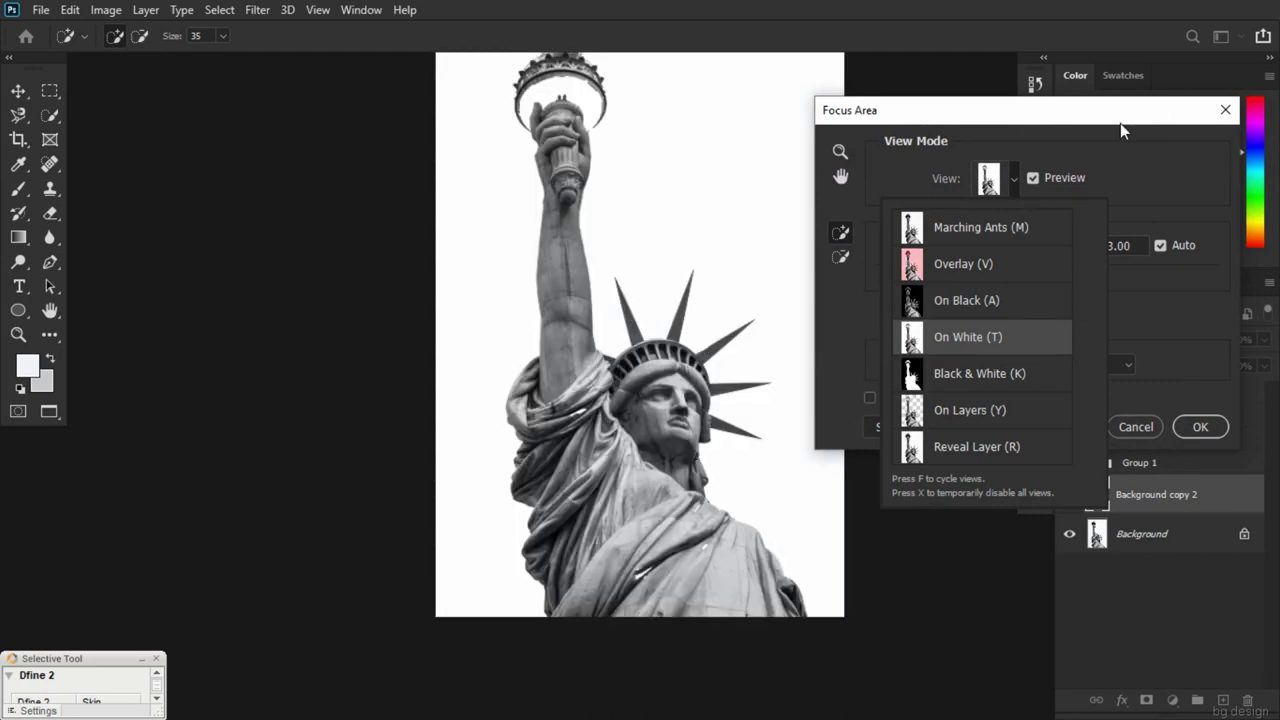
scroll(590, 220, "up", 2)
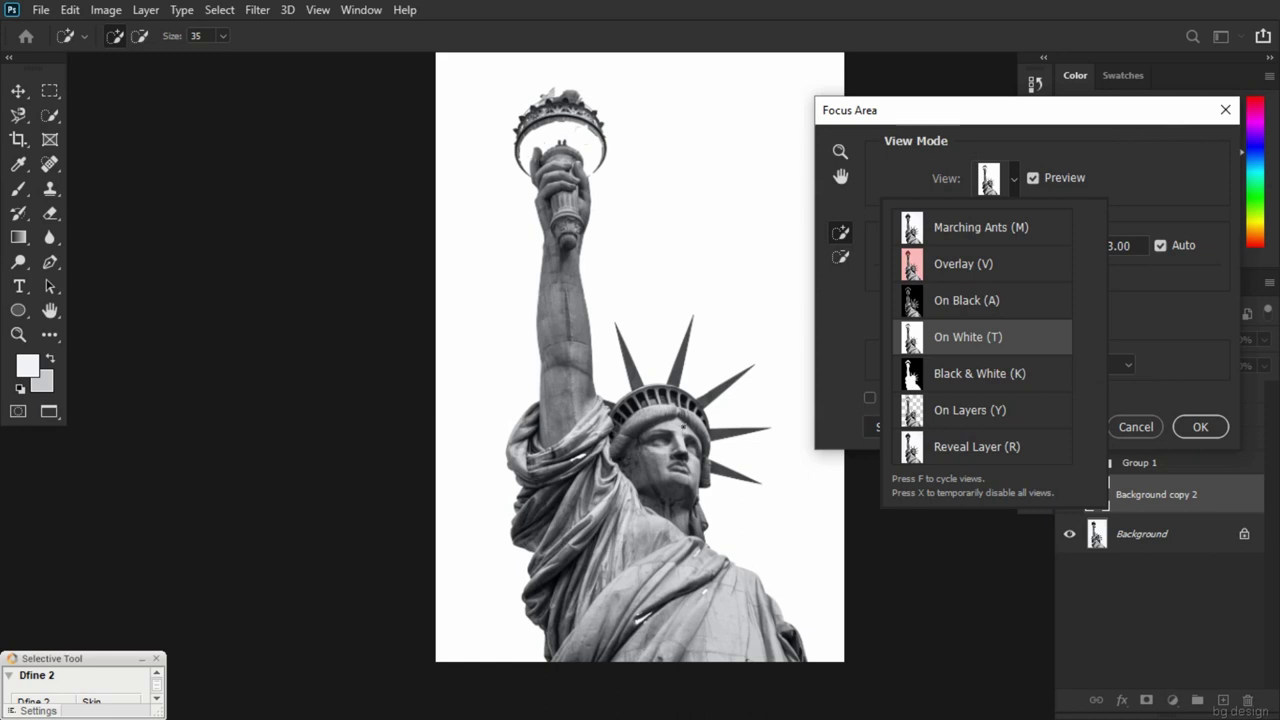
scroll(640, 368, "down", 1)
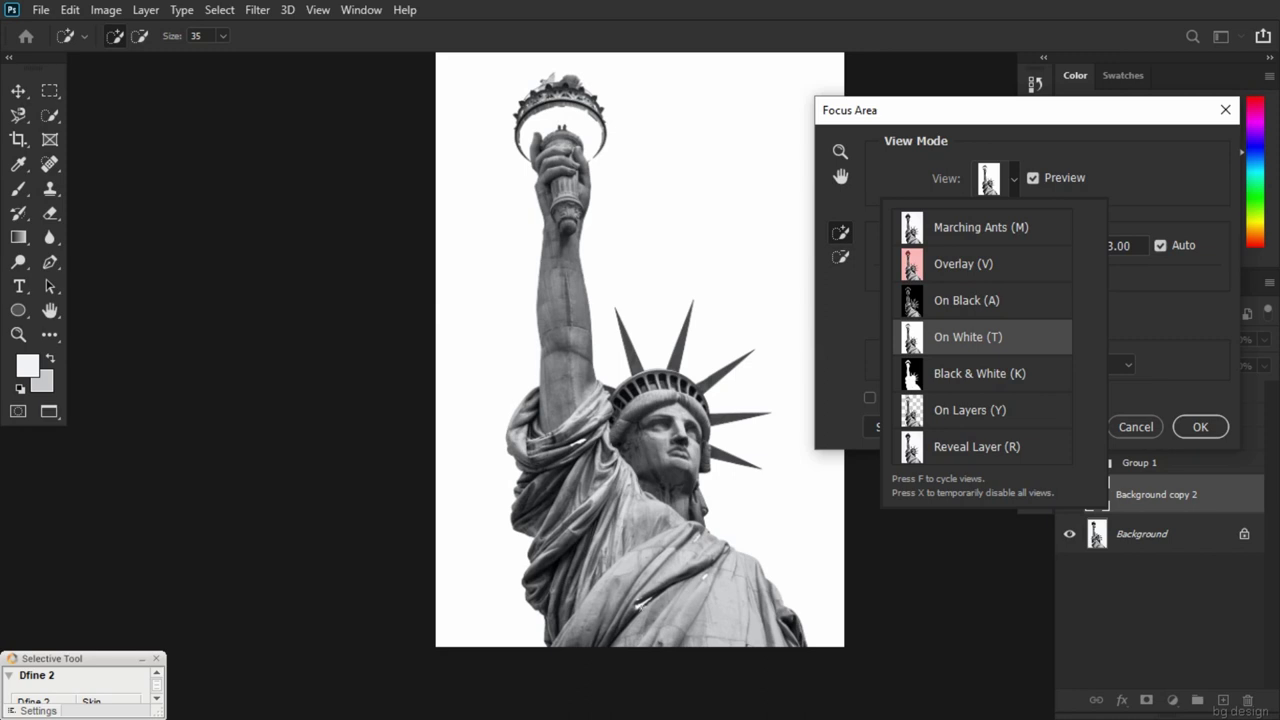
scroll(561, 407, "up", 1)
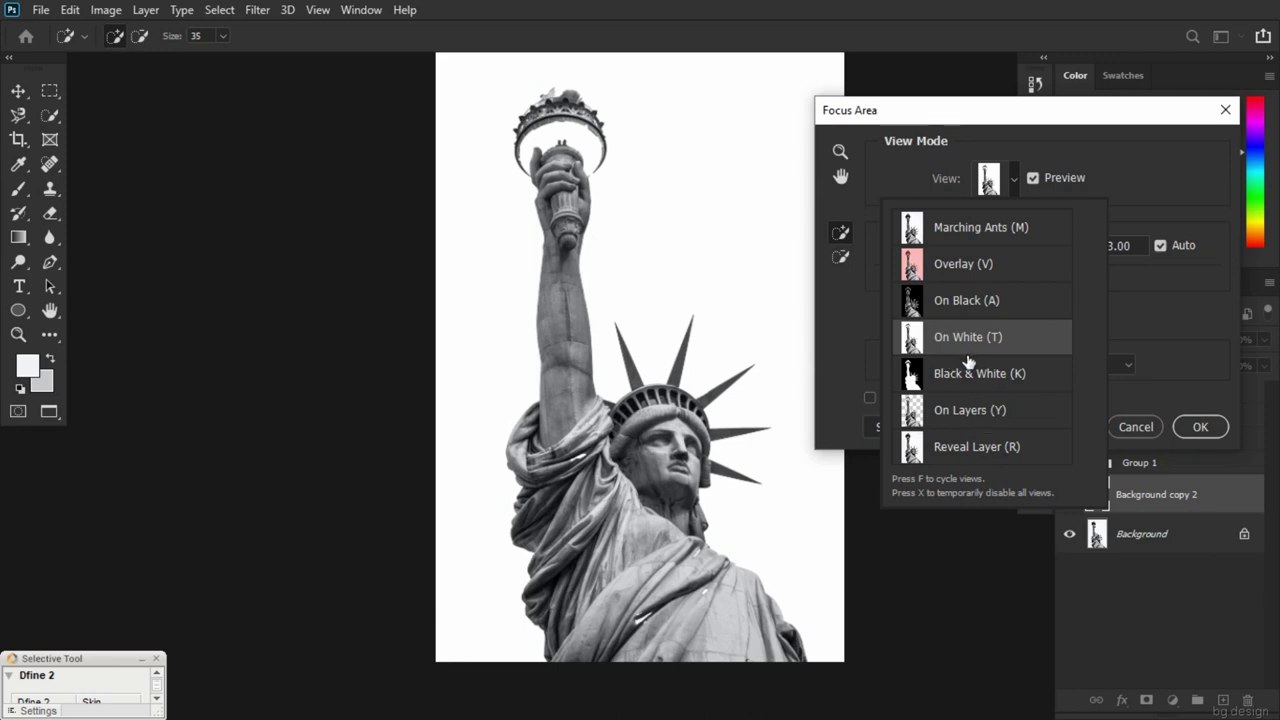
left_click(988, 384)
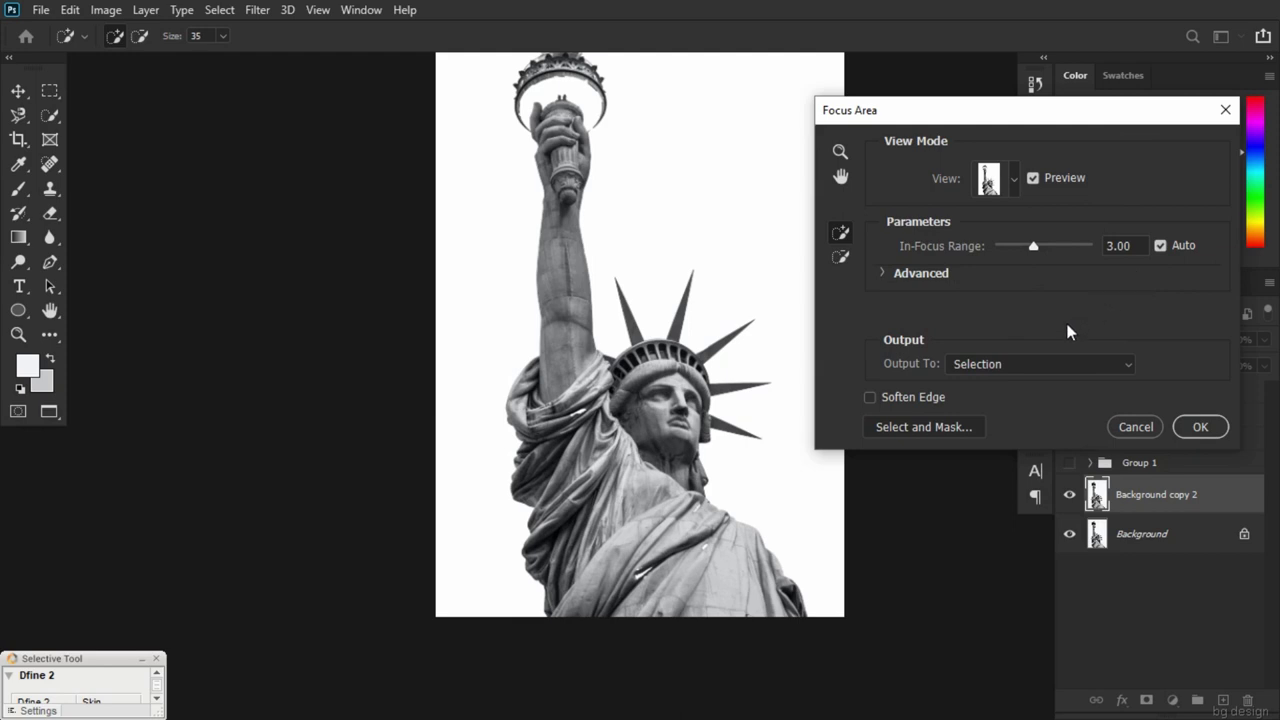
Brush the torch flame and missed robe details into the Focus Area selection
left_click(883, 273)
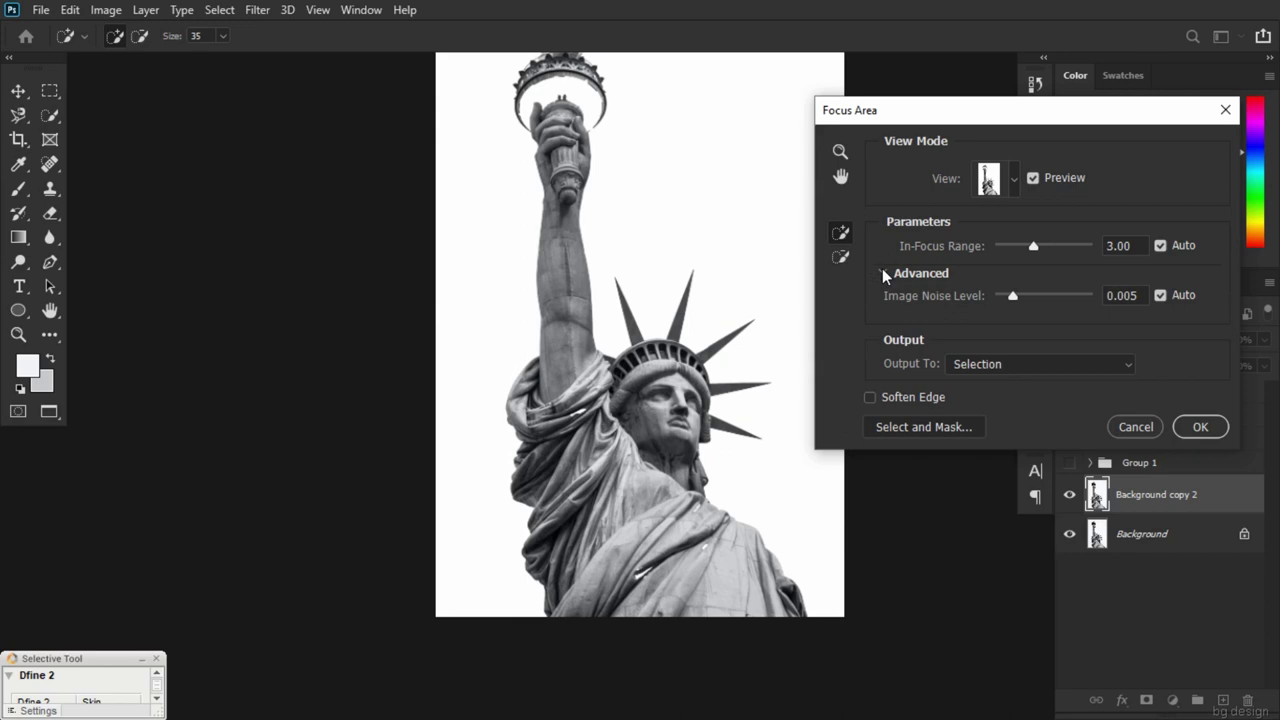
left_click(883, 273)
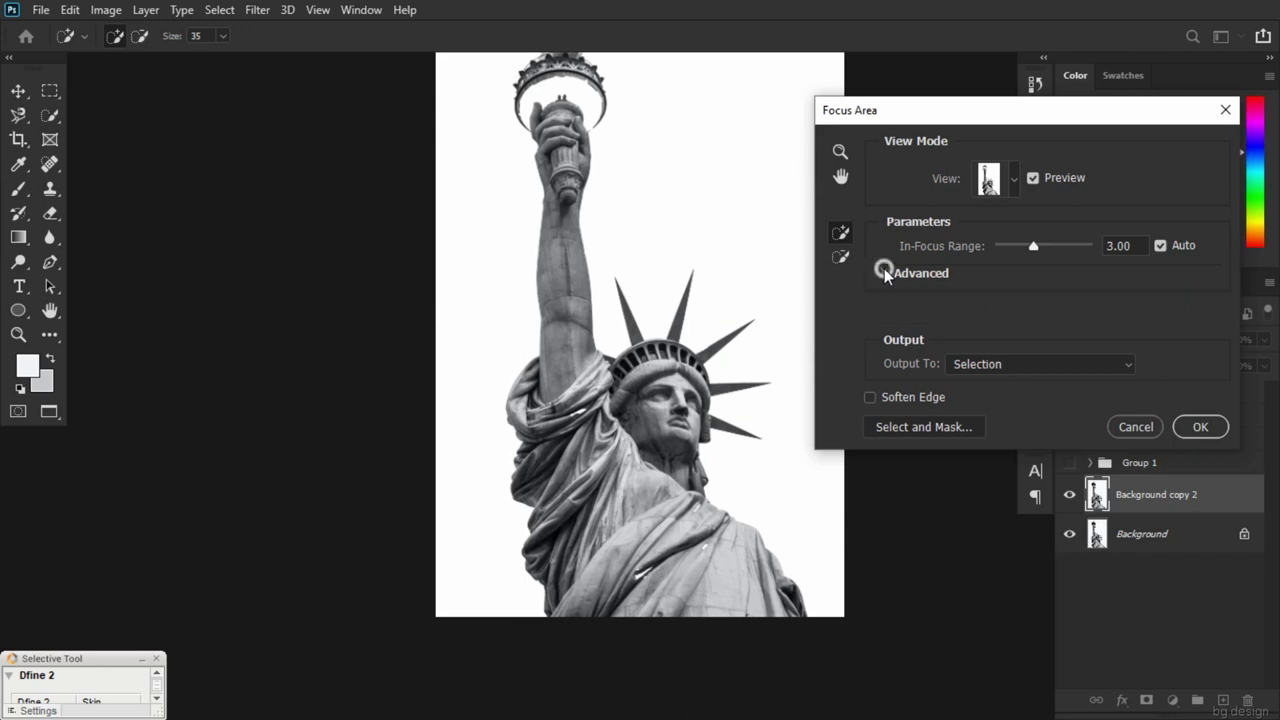
left_click(840, 232)
left_click_drag(575, 85, 588, 112)
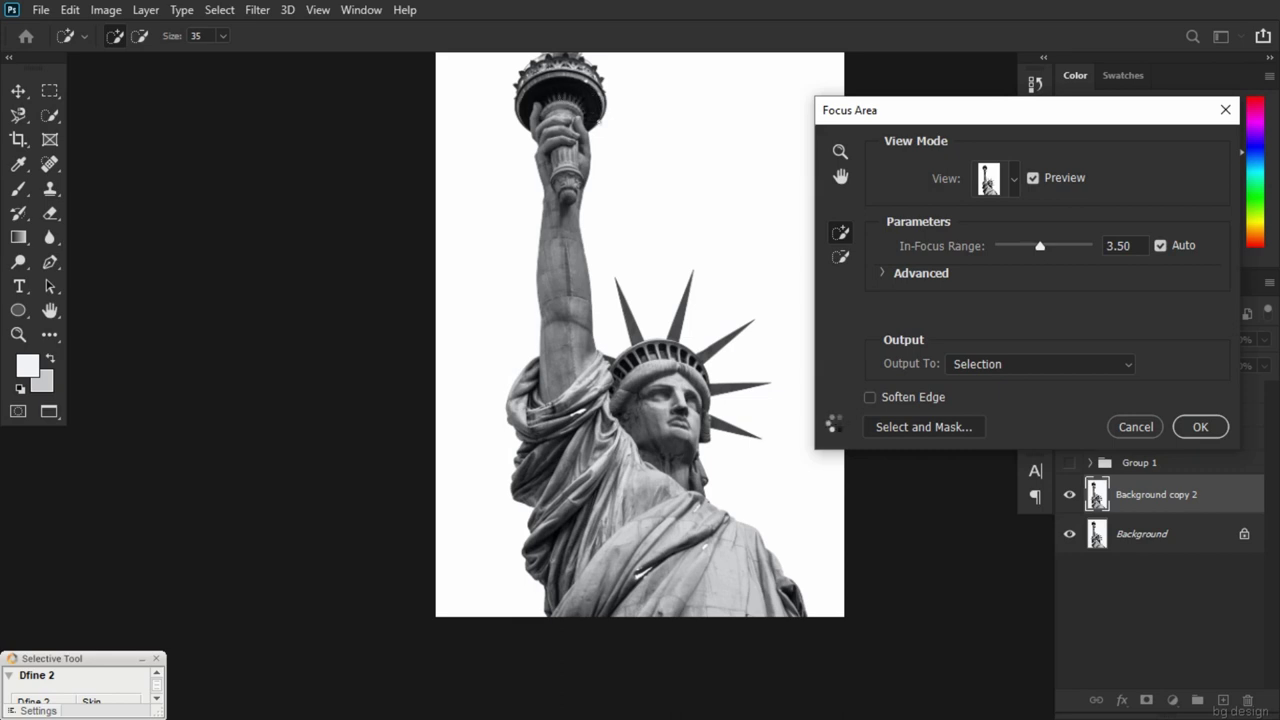
left_click(599, 122)
left_click(653, 567)
scroll(706, 516, "up", 1, "alt")
scroll(731, 580, "up", 1, "alt")
scroll(709, 576, "up", 1, "alt")
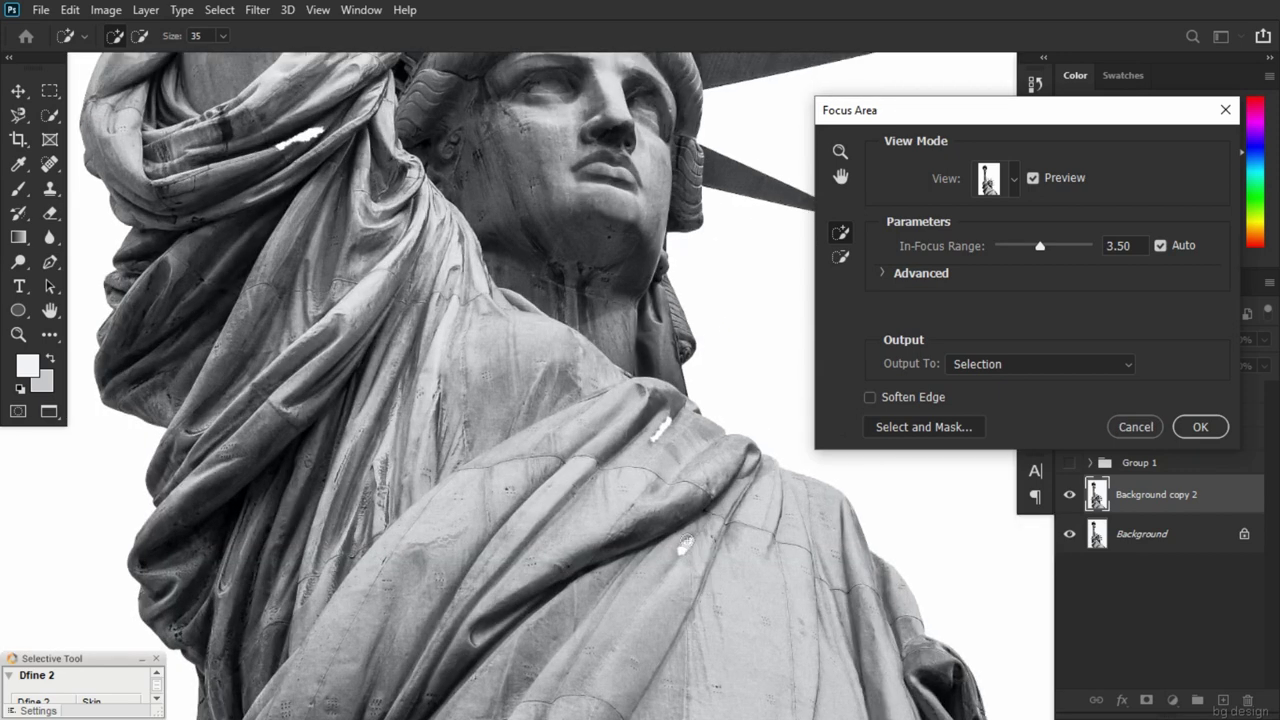
left_click_drag(681, 551, 690, 539)
left_click_drag(665, 416, 660, 420)
Pan and zoom out to review the whole statue in the Focus Area preview
left_click_drag(337, 243, 424, 433)
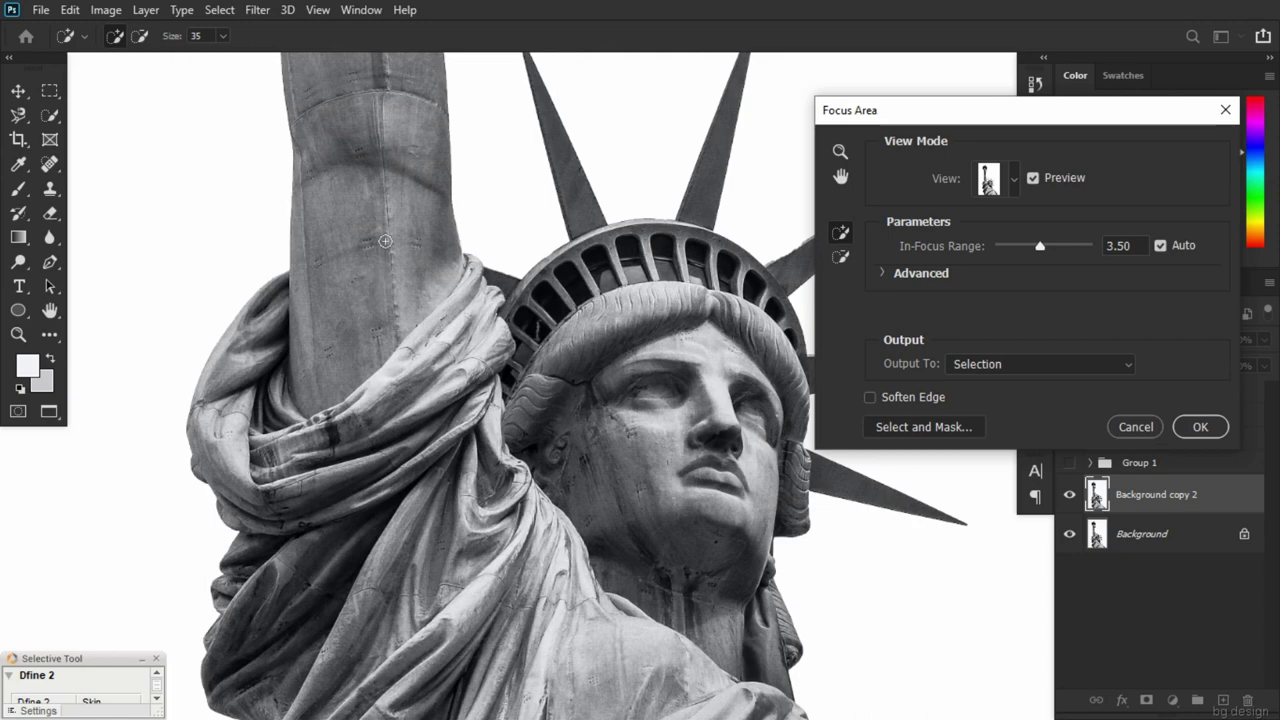
left_click_drag(381, 215, 451, 625)
left_click_drag(416, 315, 414, 600)
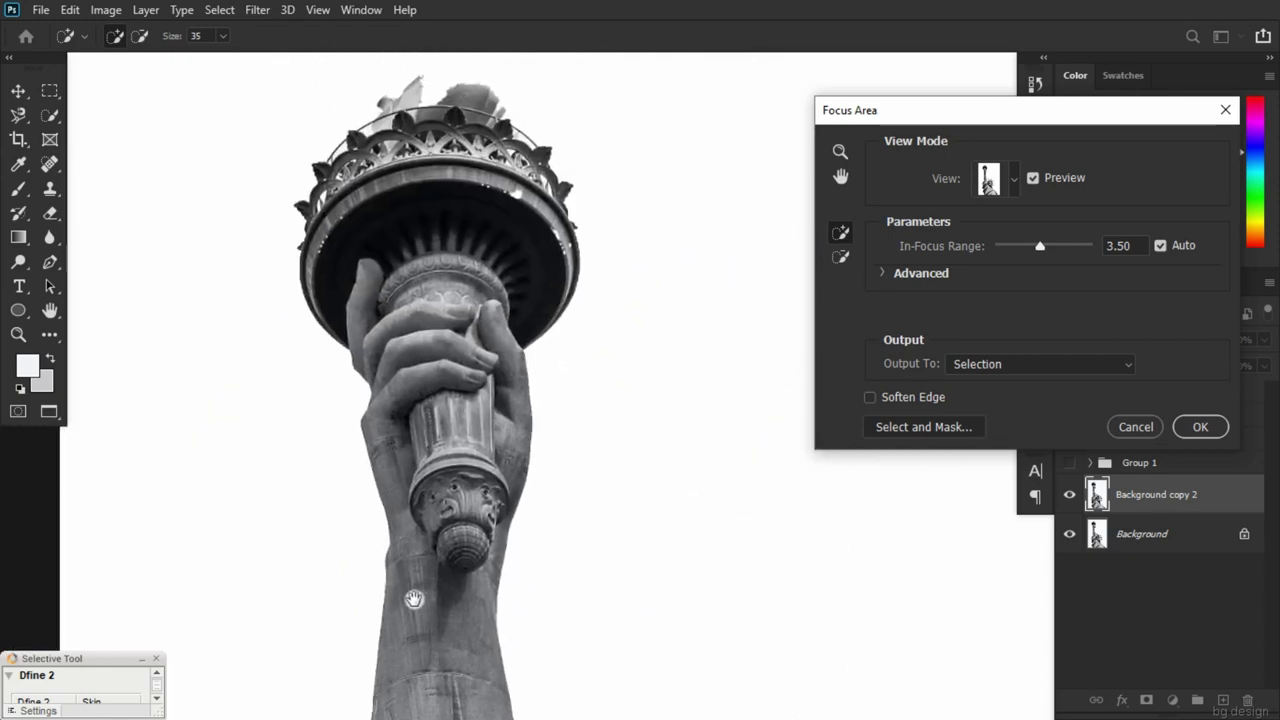
key("ctrl+minus")
left_click(471, 550, "alt")
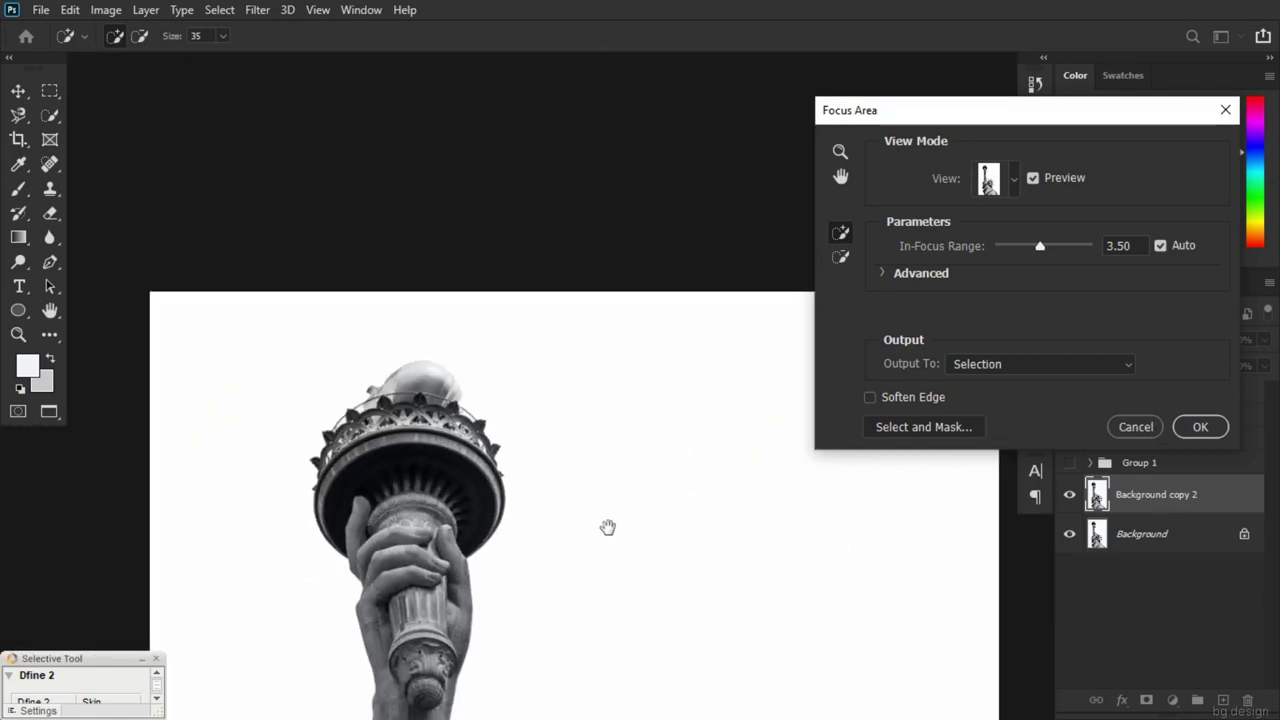
left_click_drag(608, 528, 571, 306)
key("ctrl+minus")
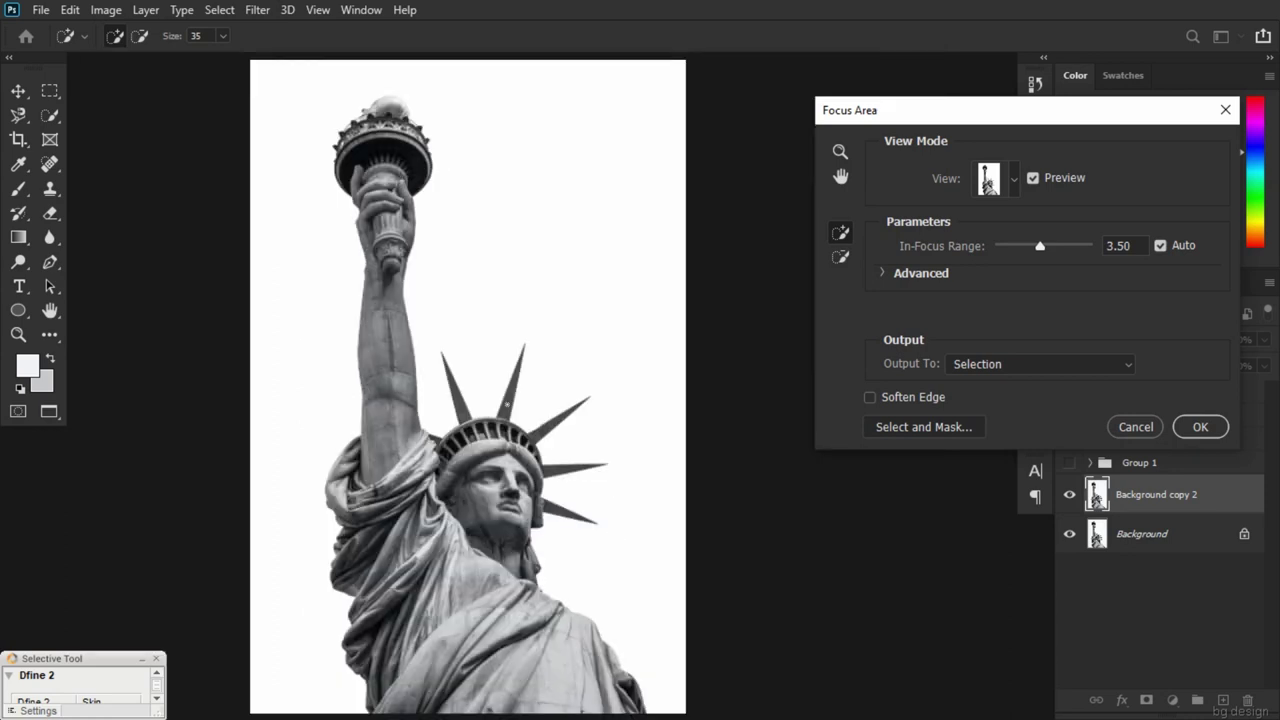
Accept the Focus Area selection, copy the statue to Layer 3, hide Background, and add Background copy 2 to the selection
left_click(1196, 428)
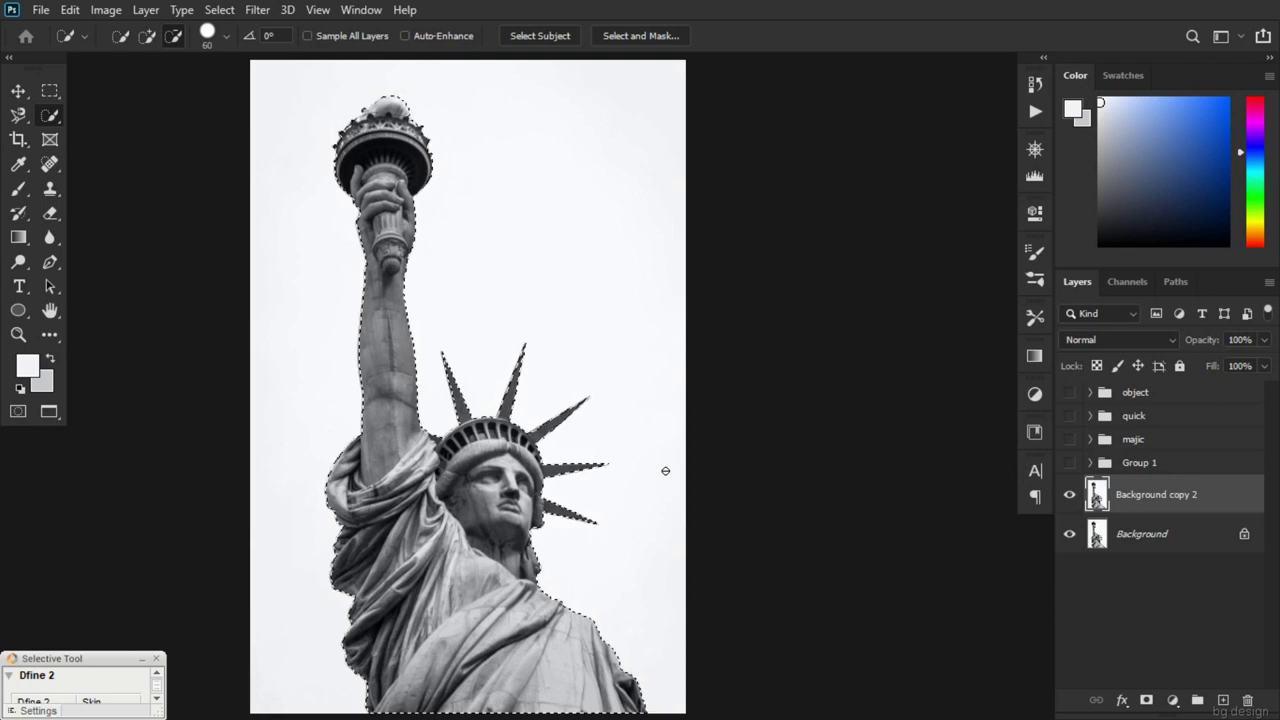
key("ctrl+j")
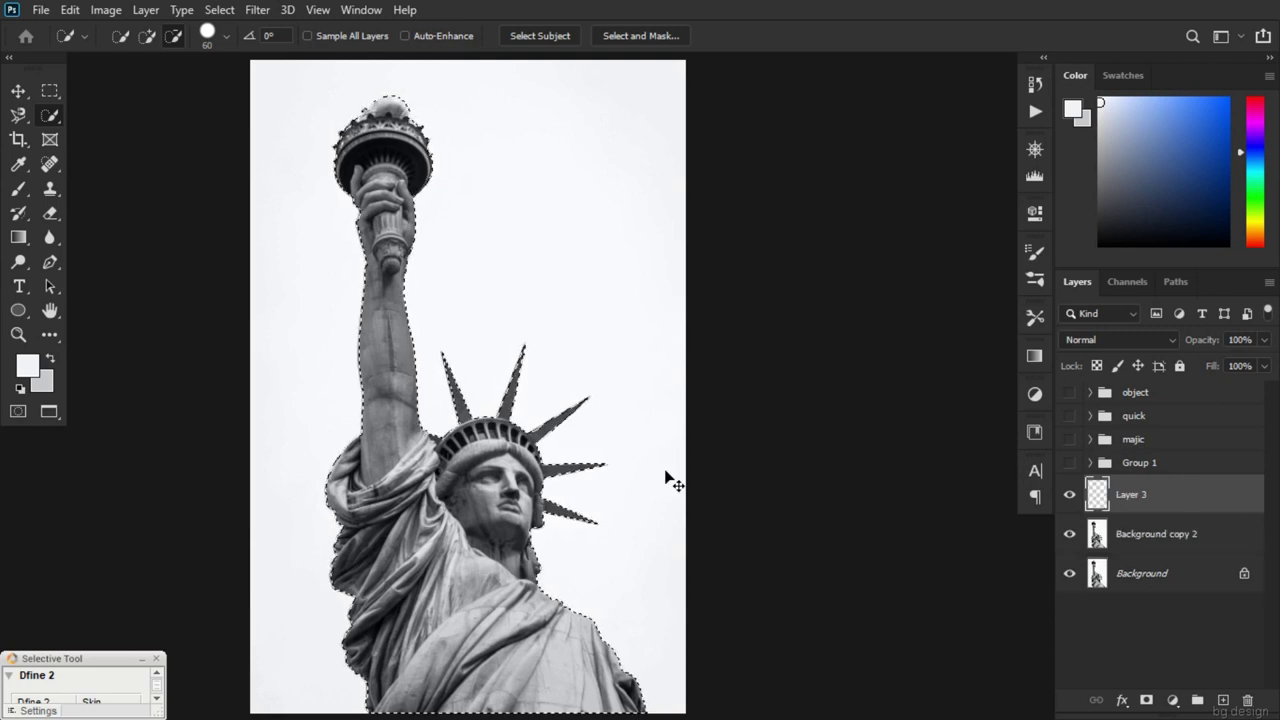
left_click(1069, 573)
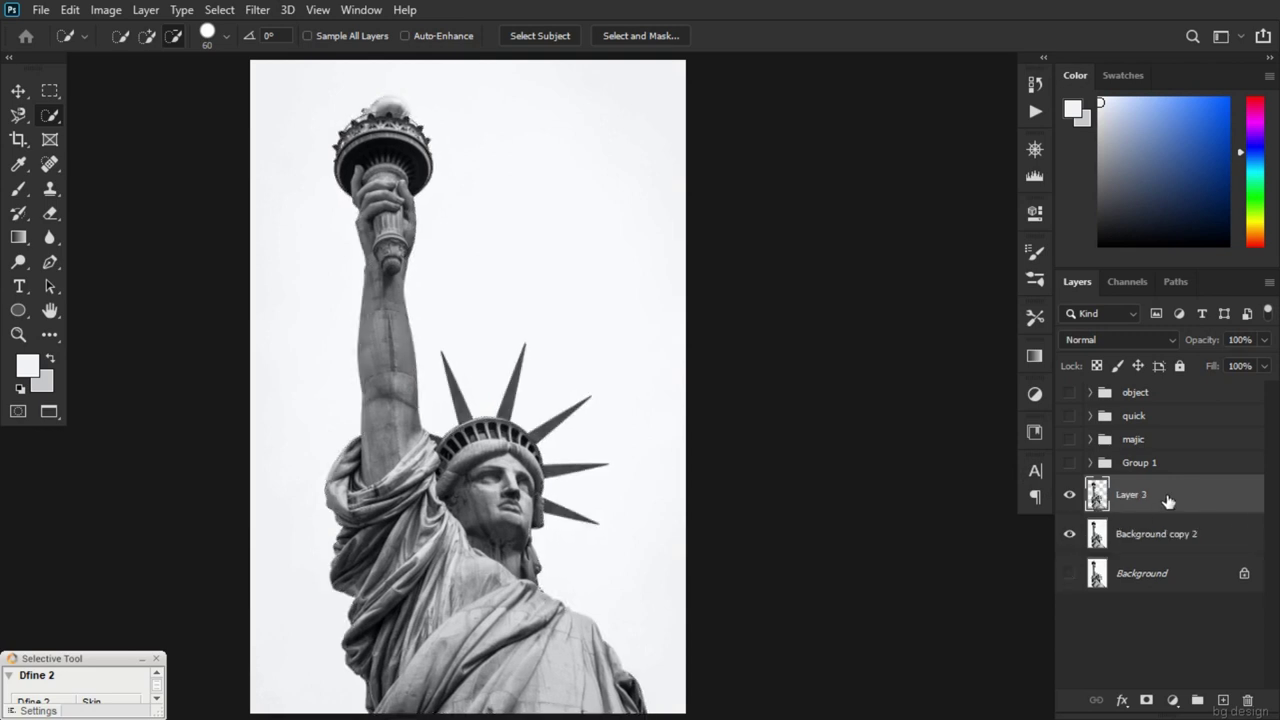
left_click(1166, 538, "ctrl")
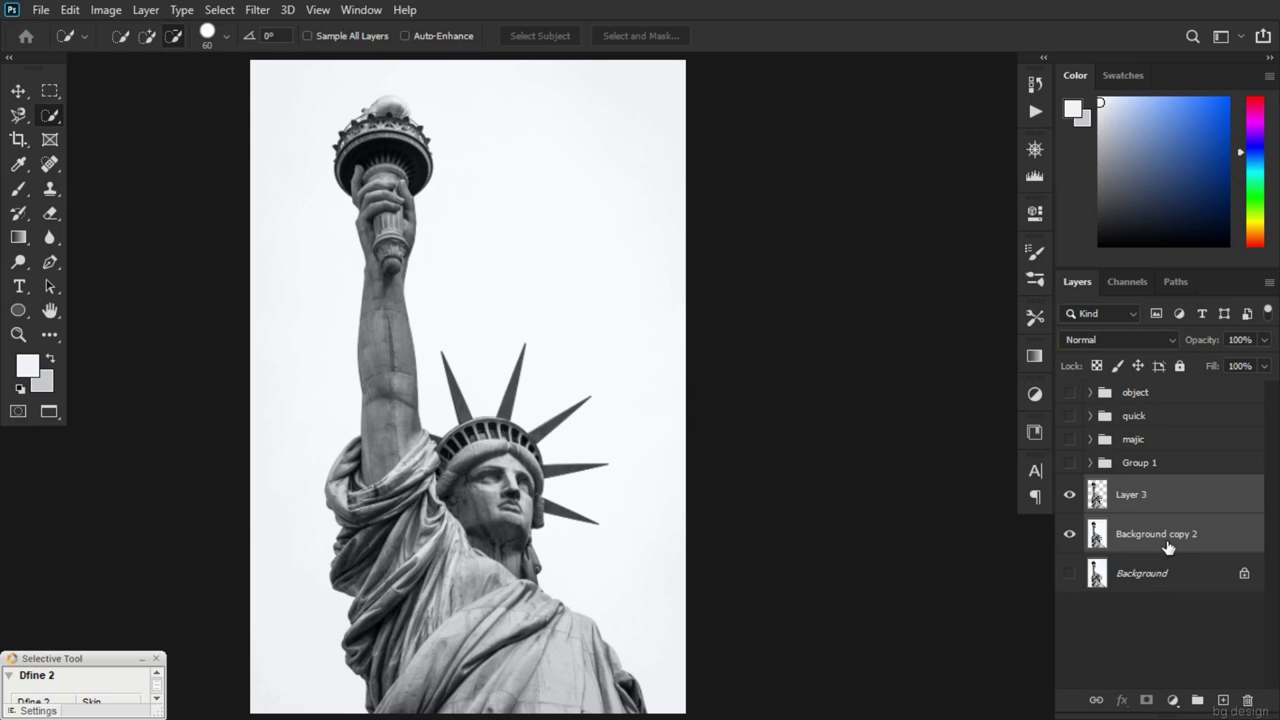
Group Layer 3 with Background copy 2 and auto-select the statue with Select > Subject
key("ctrl+j")
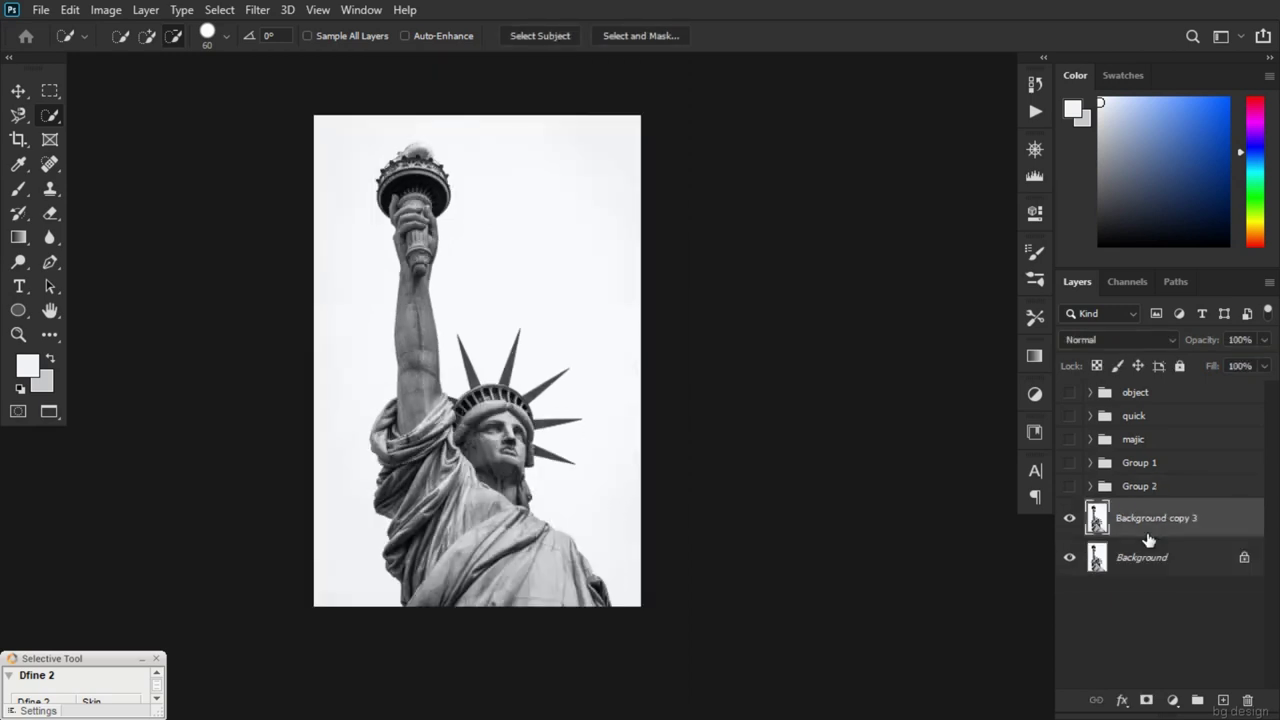
left_click(219, 10)
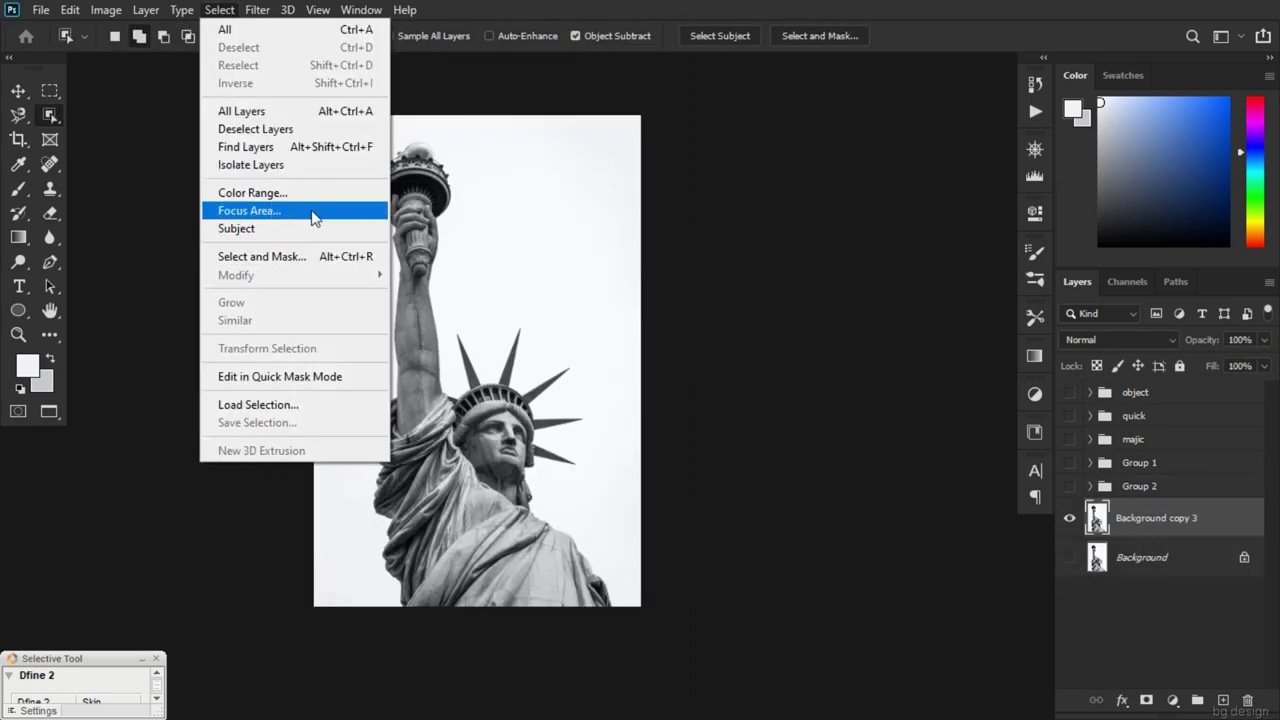
left_click(290, 228)
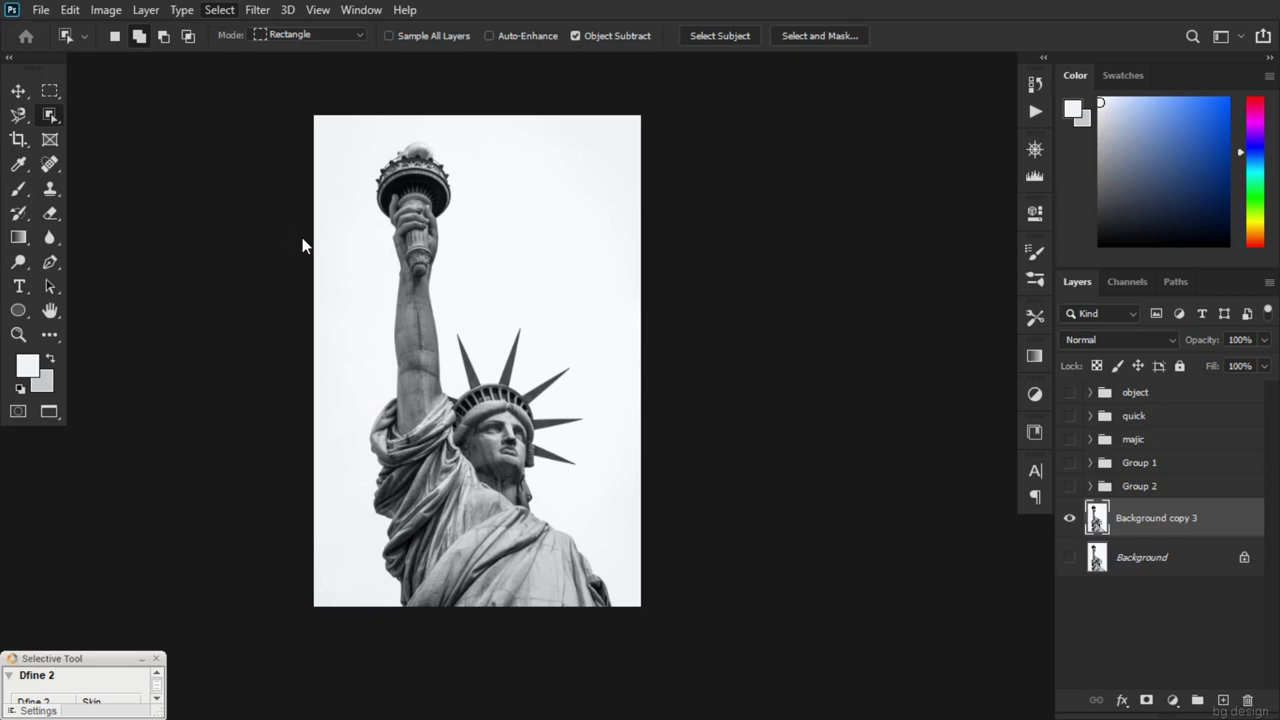
left_click(480, 379)
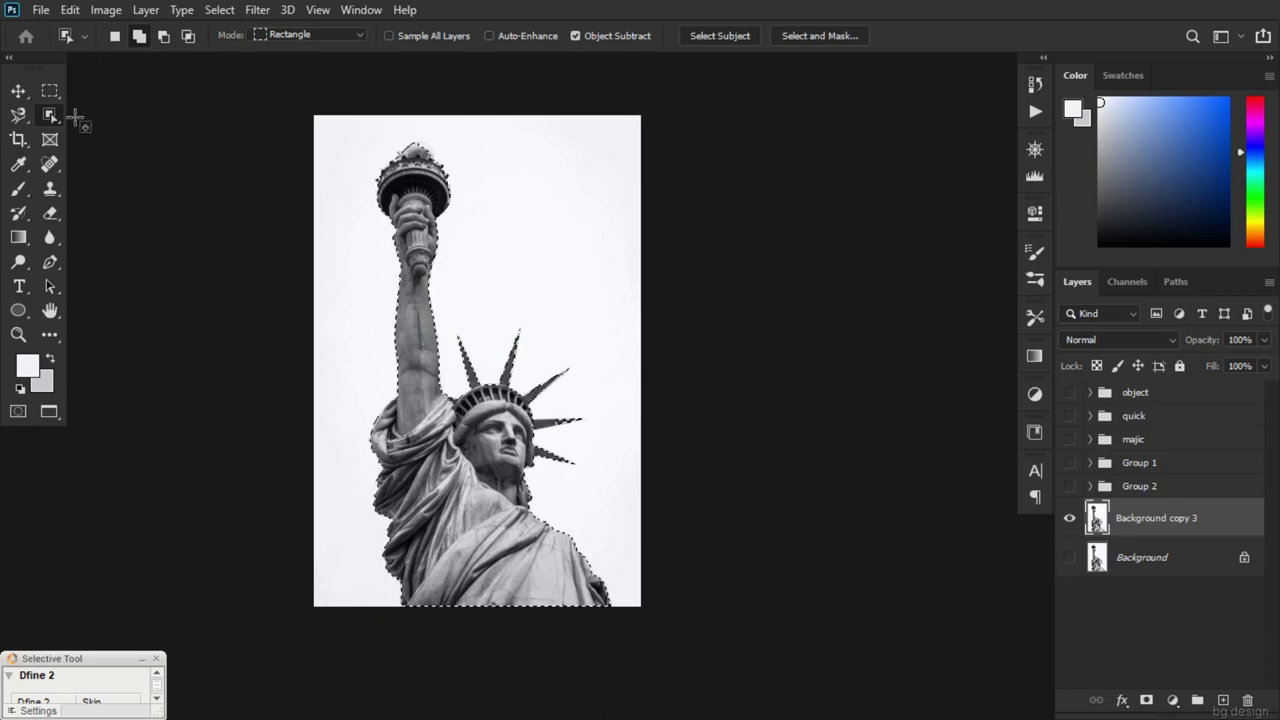
Add the rest of the torch flame to the statue selection with Quick Selection in Add mode
left_click(18, 90)
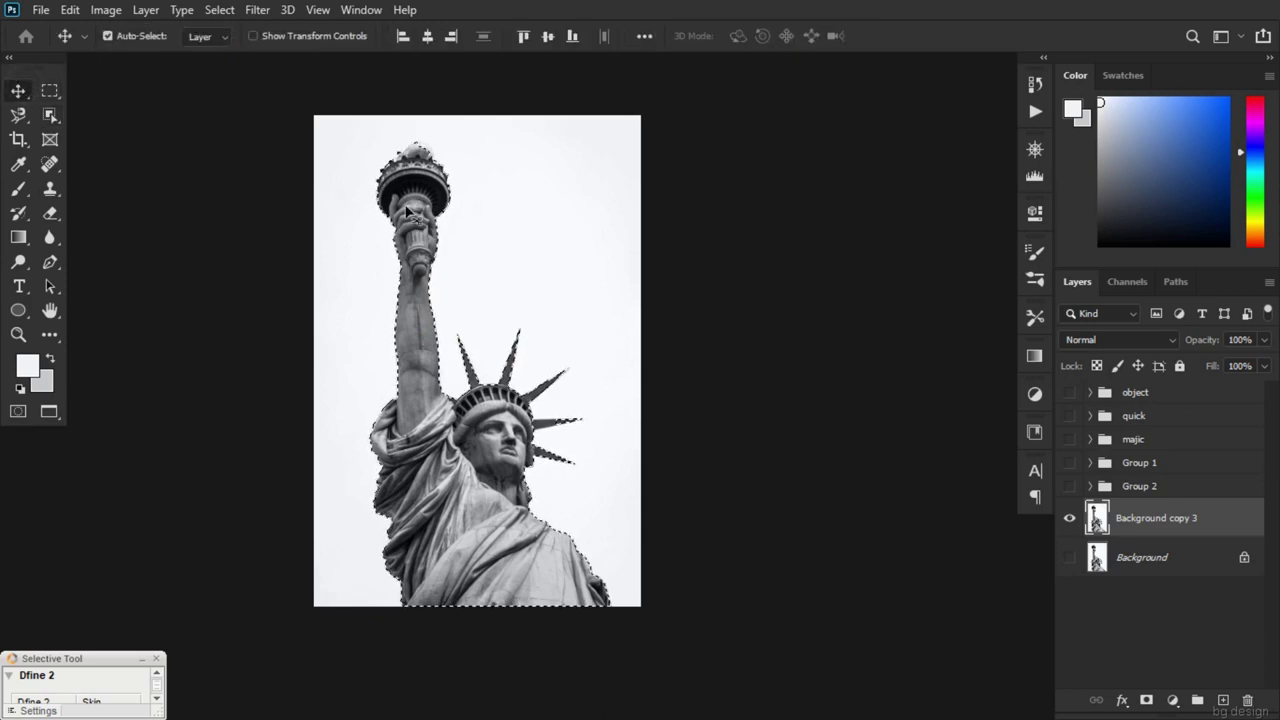
left_click(107, 36)
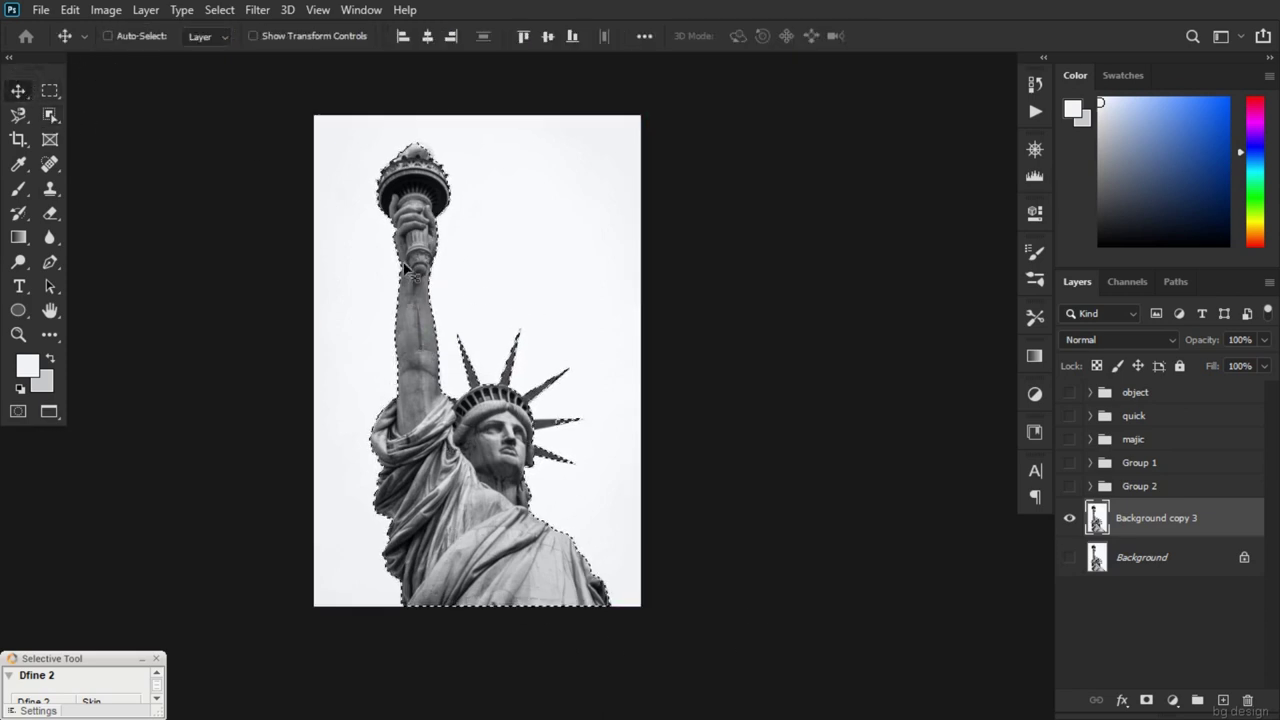
scroll(405, 265, "up", 2)
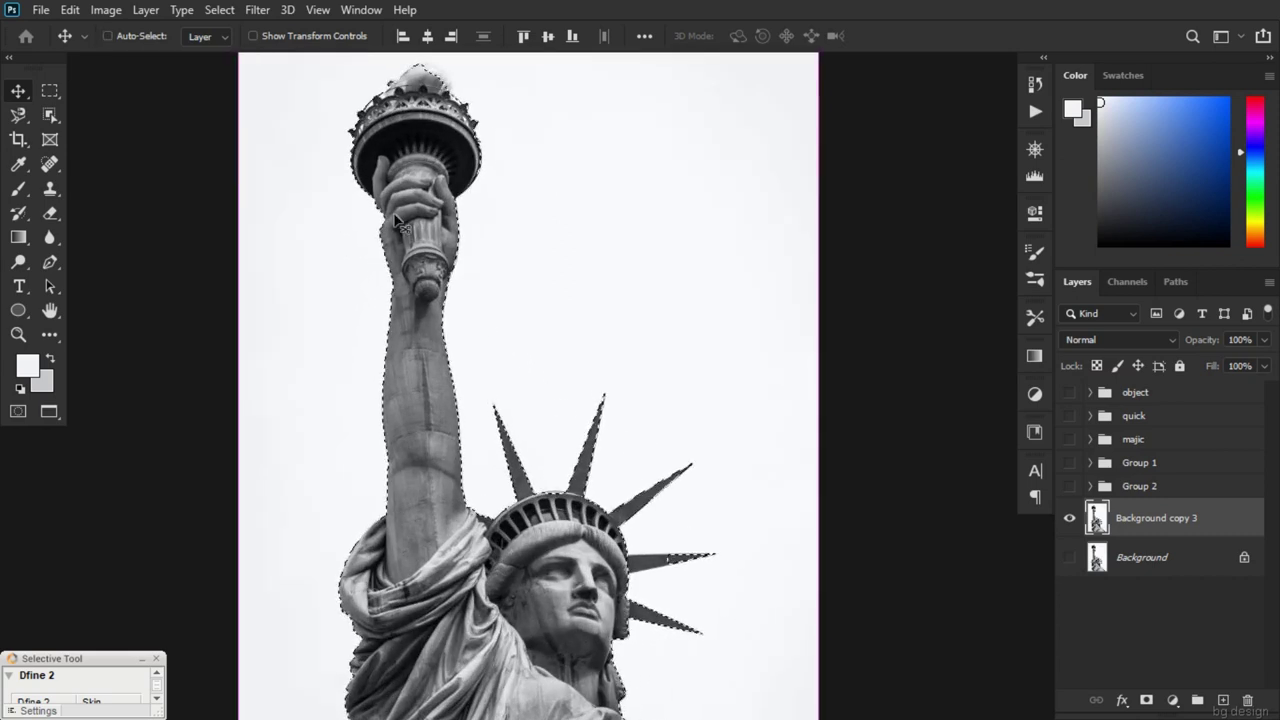
scroll(400, 219, "up", 1)
scroll(420, 218, "up", 1)
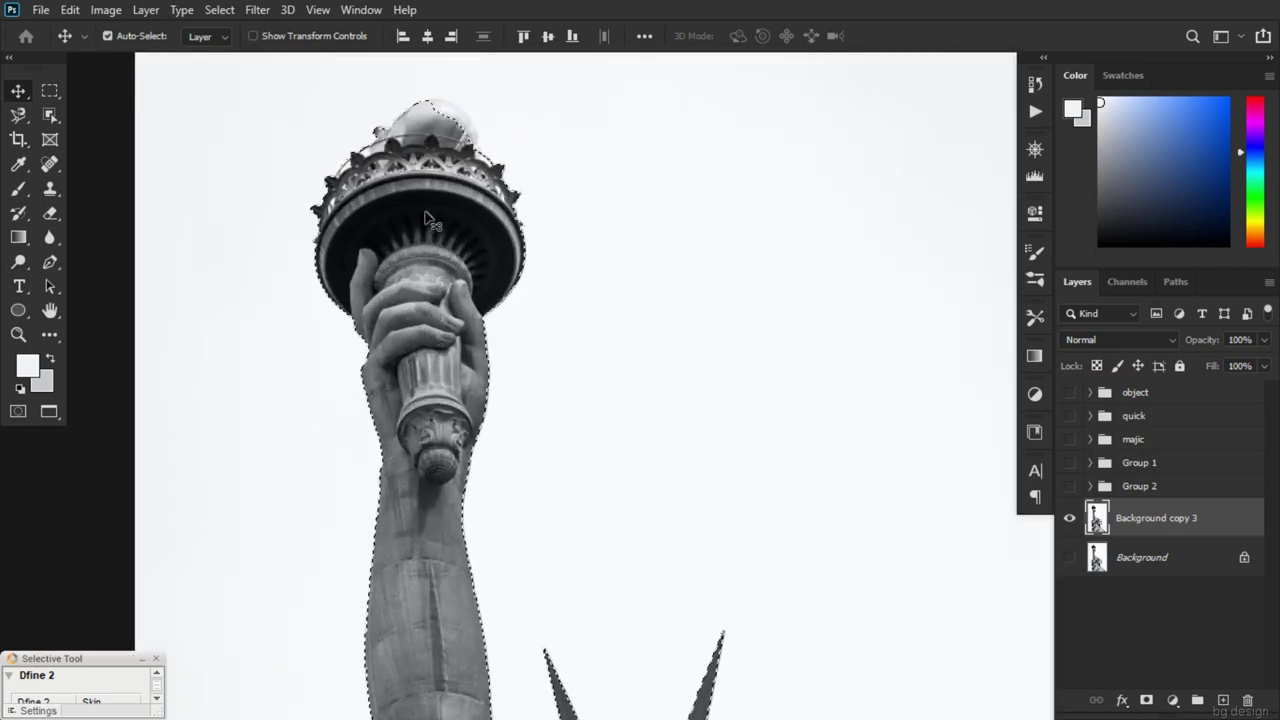
key("w")
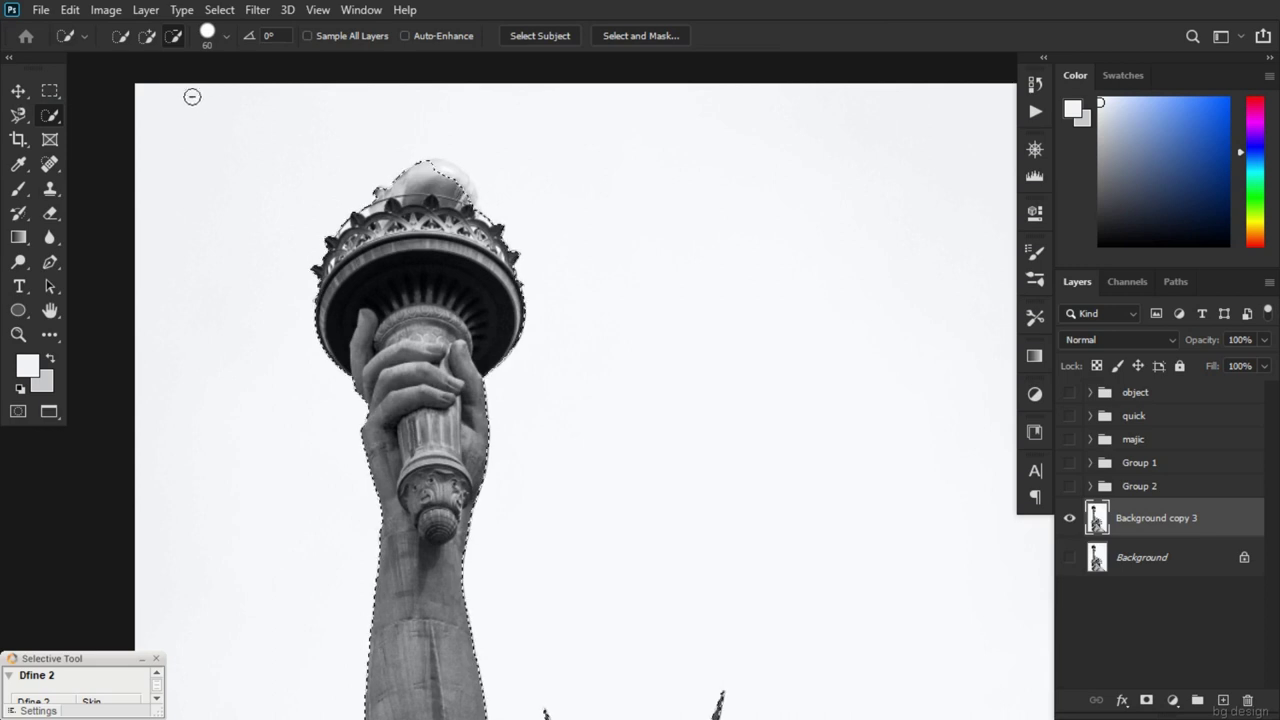
left_click(147, 35)
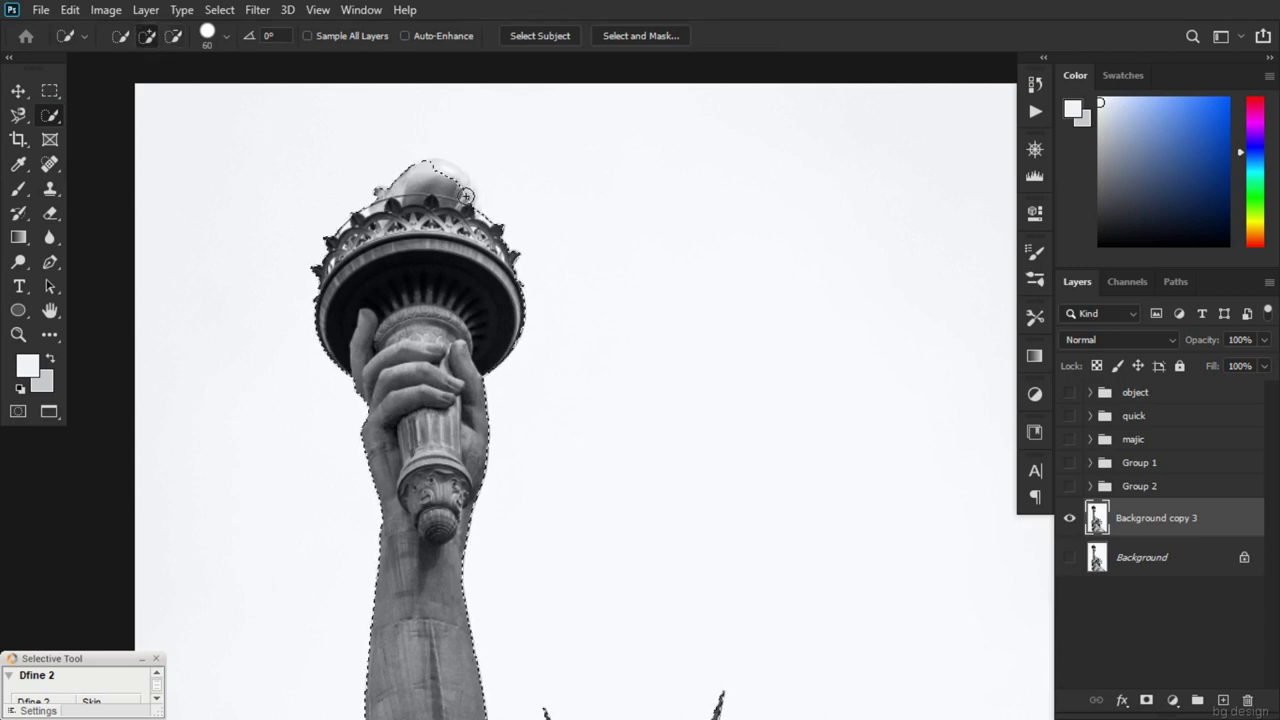
left_click(466, 186)
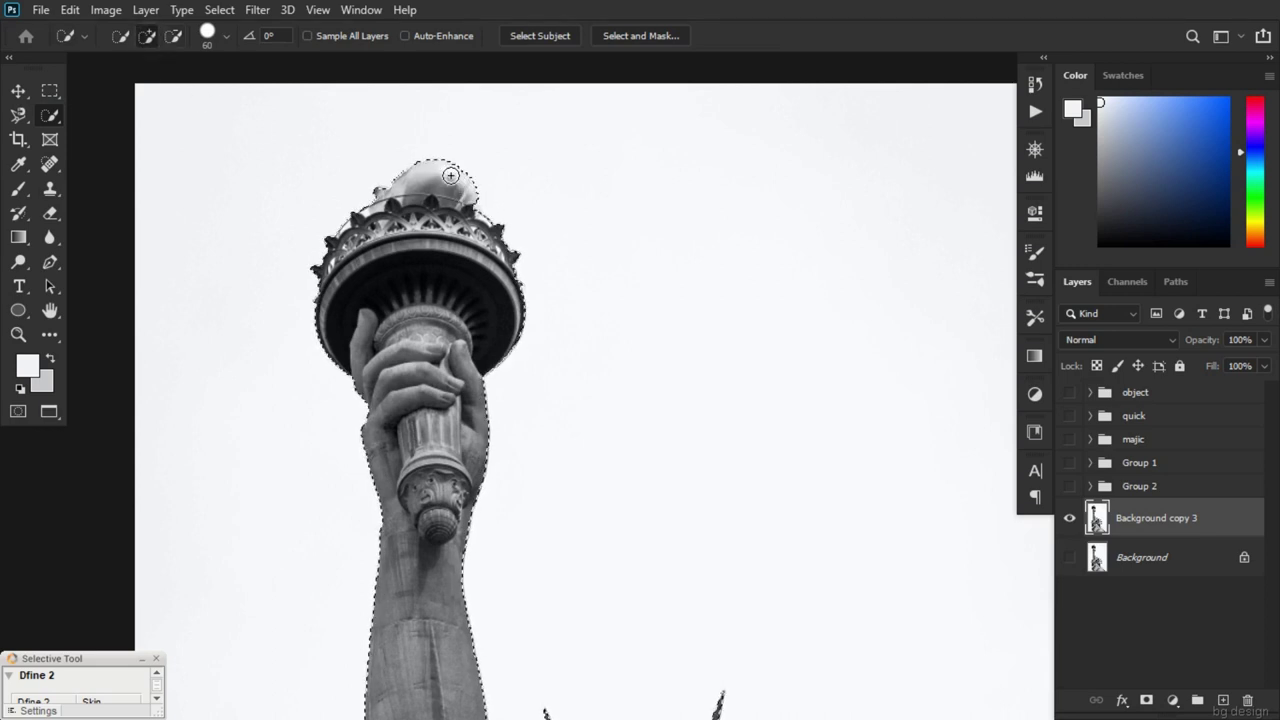
key("ctrl+minus")
key("ctrl+minus")
key("ctrl+minus")
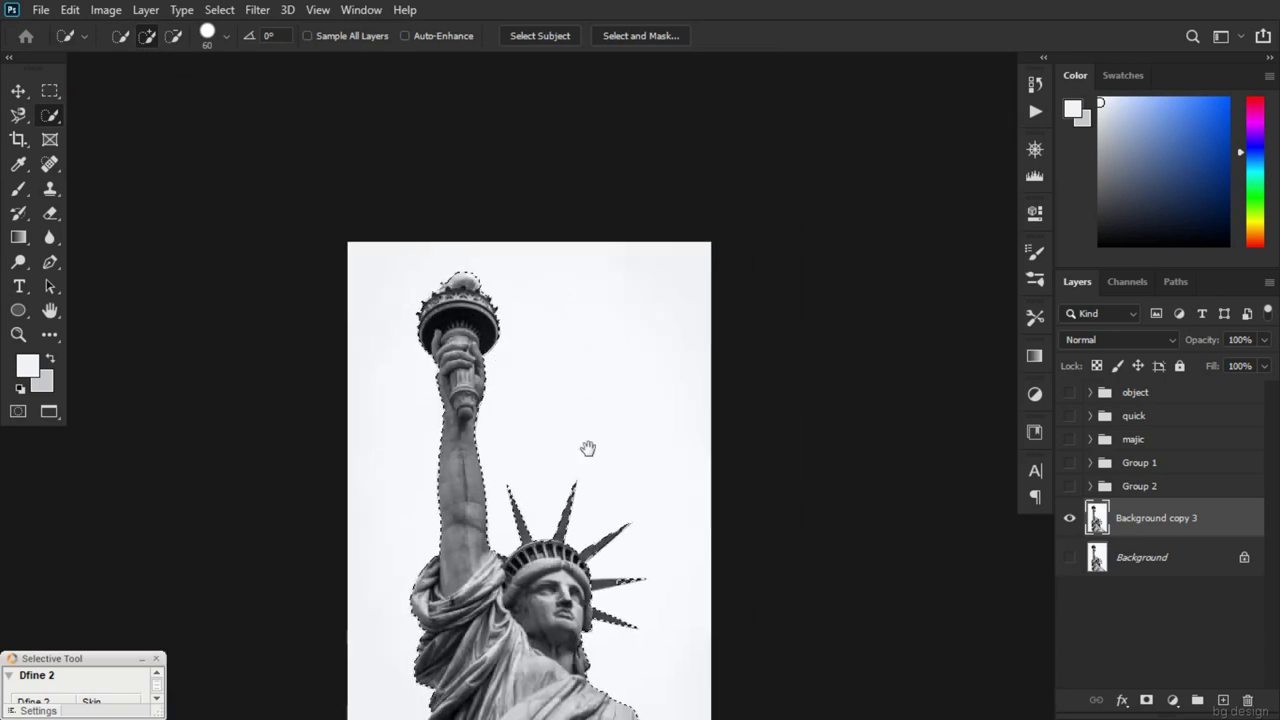
mouse_move(586, 449)
left_mouse_down()
mouse_move(571, 309)
mouse_move(571, 328)
left_mouse_up()
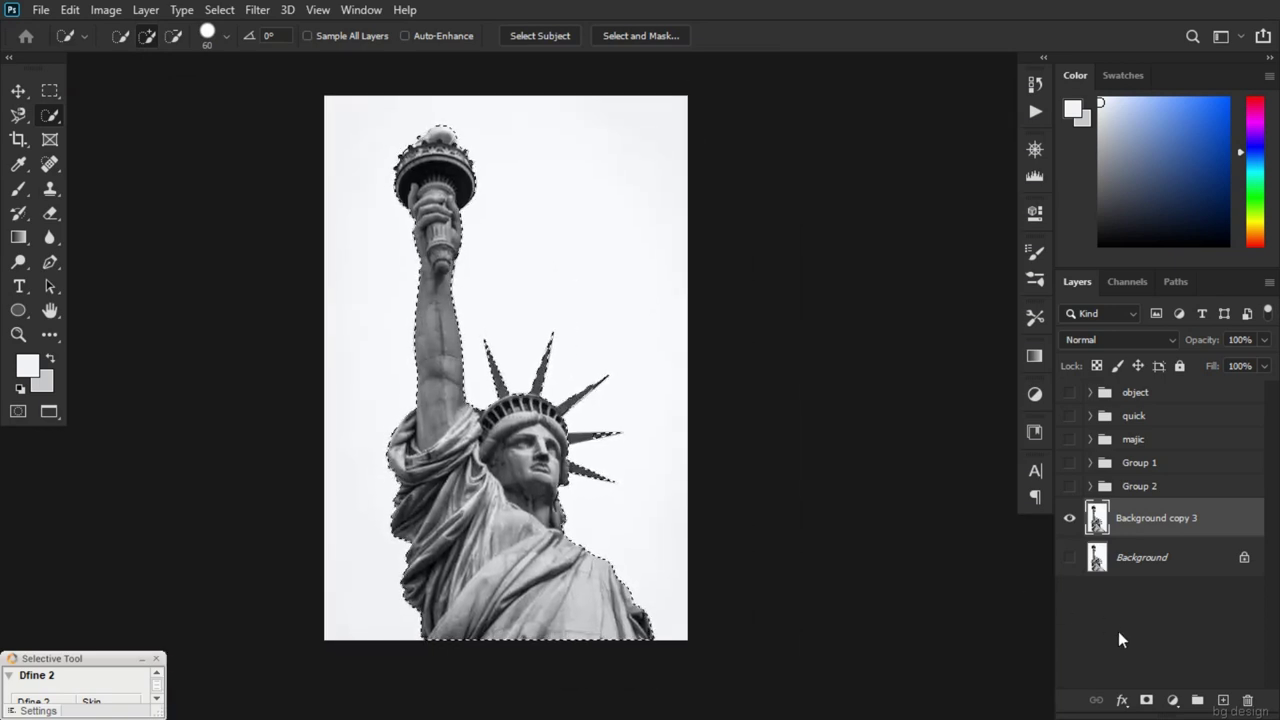
Copy the selection to a trial layer, toggle the original photo to inspect it, then undo
key("ctrl+j")
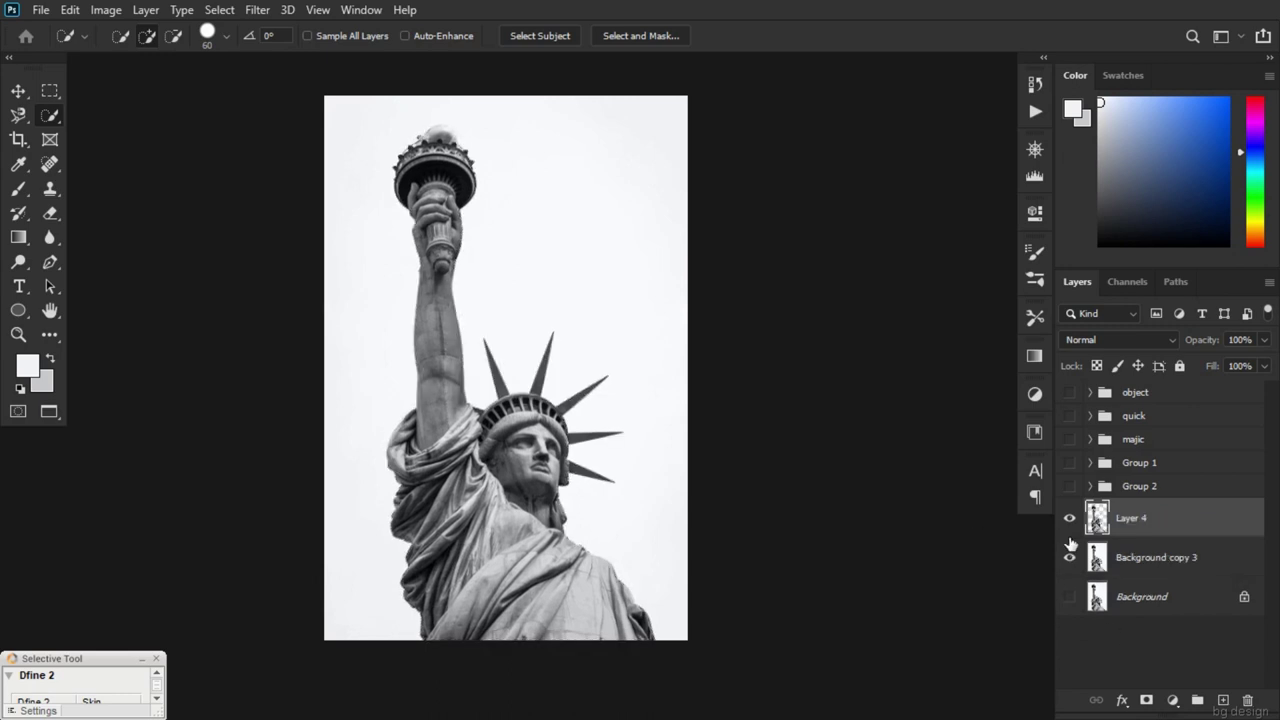
left_click(1069, 557)
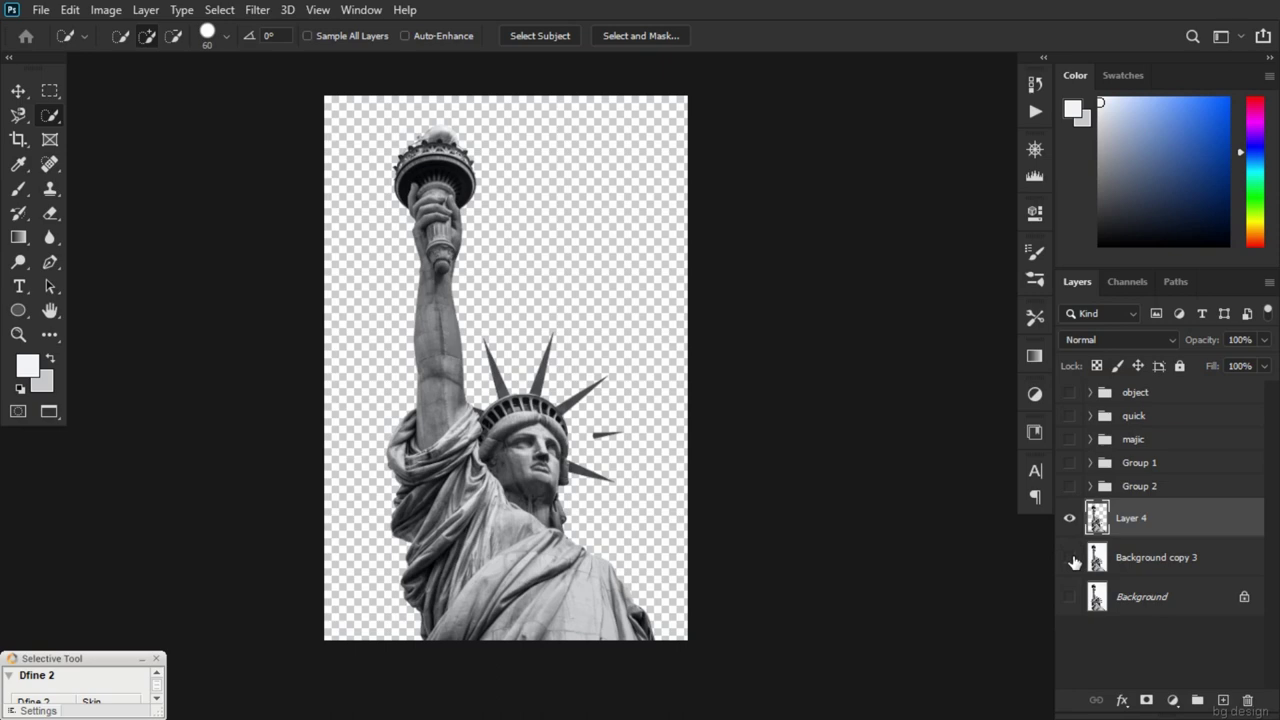
left_click(1069, 557)
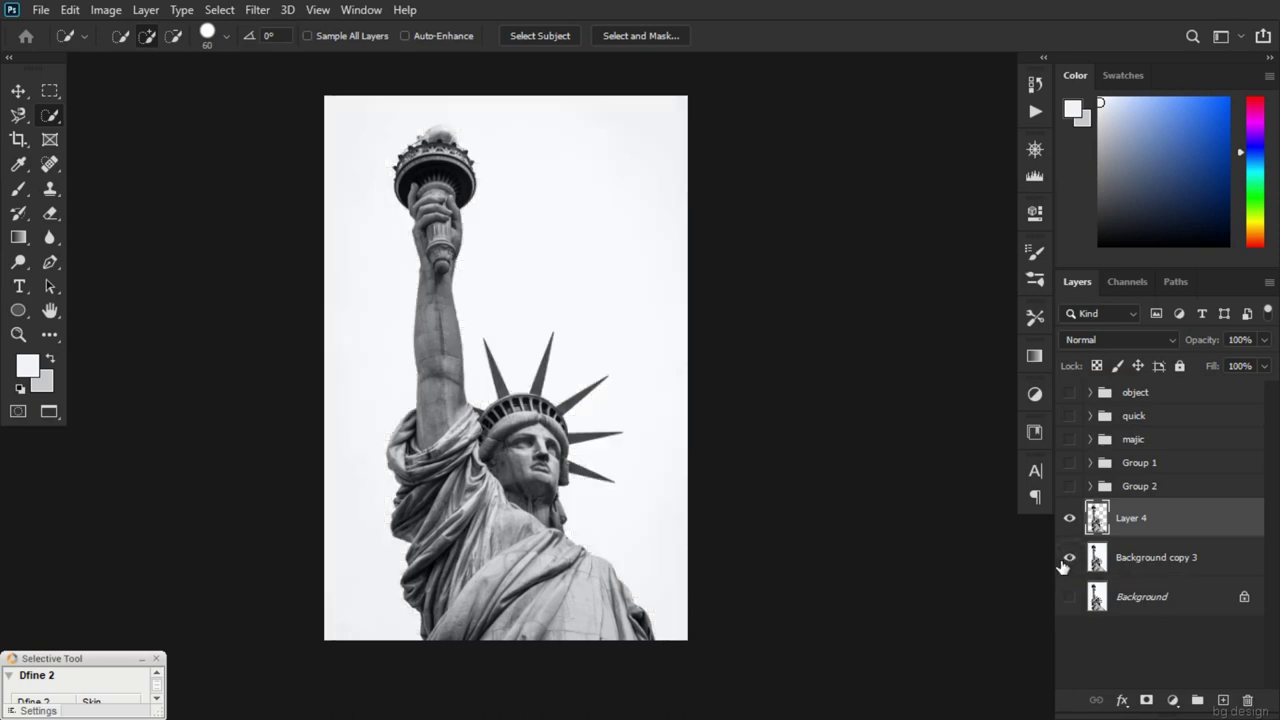
left_click(1067, 560)
scroll(588, 446, "up", 2)
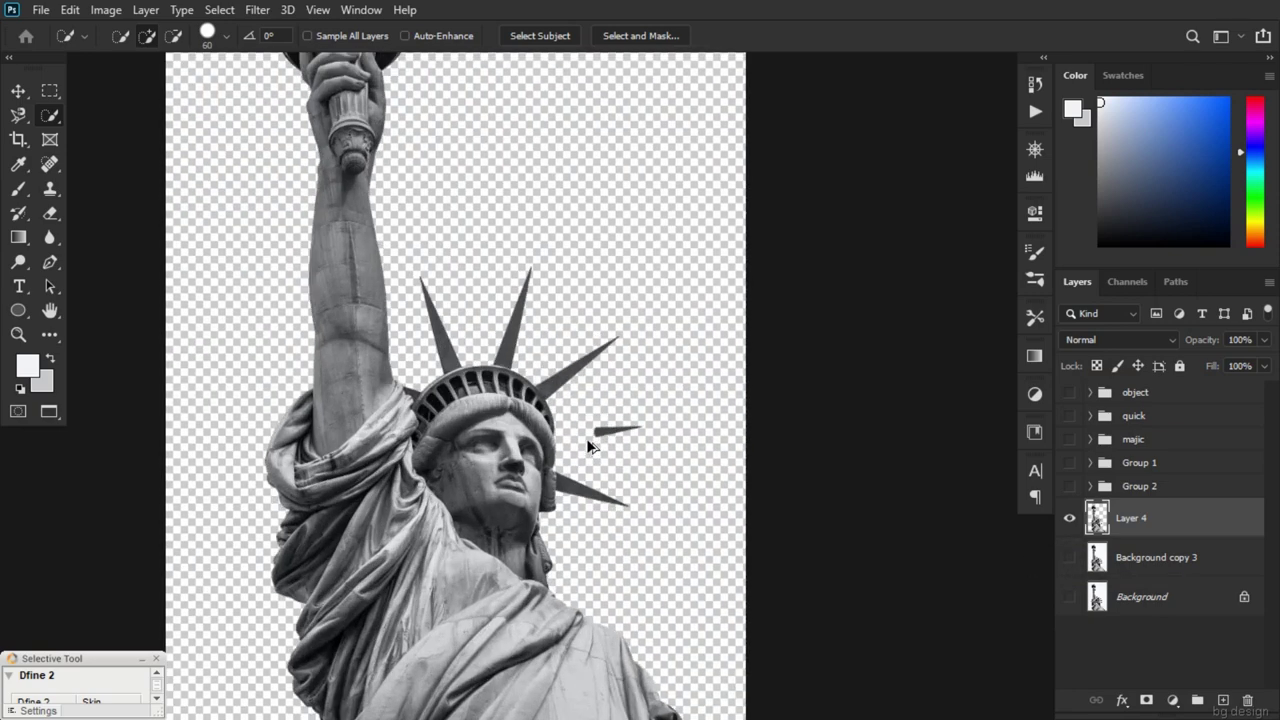
scroll(588, 446, "up", 2)
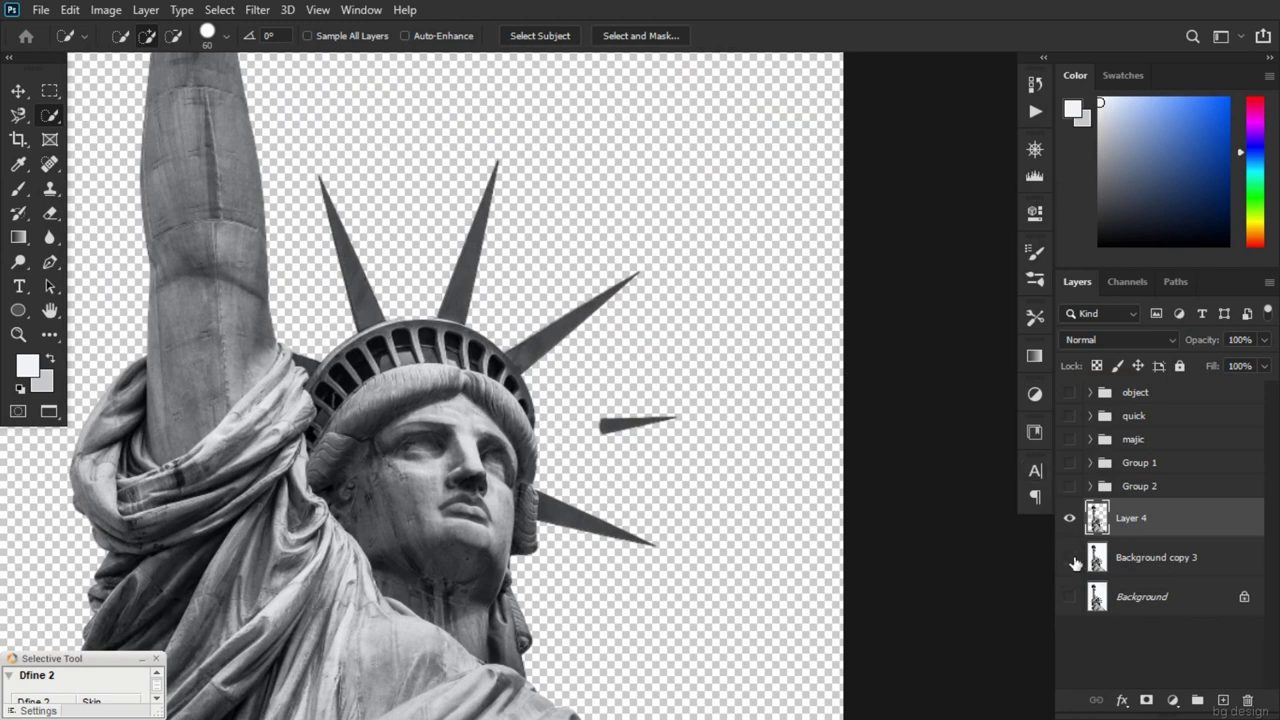
left_click(1072, 559)
left_click(1072, 559)
key("ctrl+z")
Add the right crown spike to the statue selection with Quick Selection
key("ctrl+0")
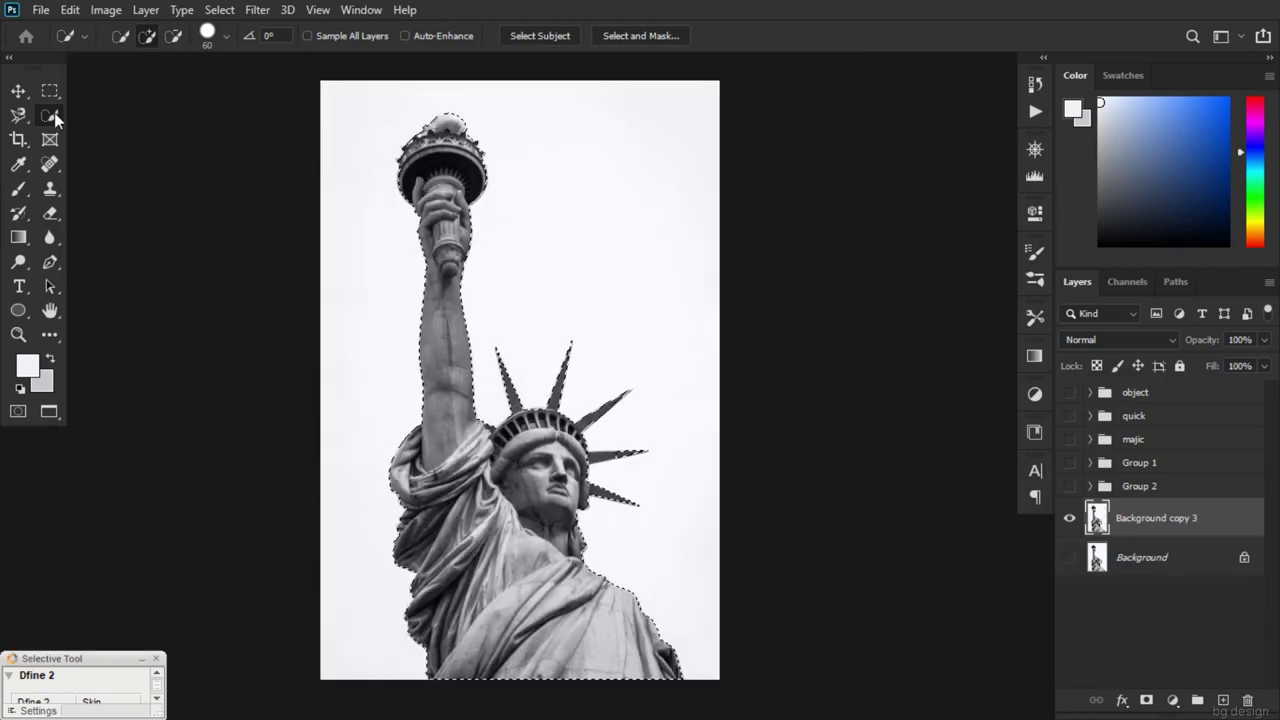
left_click(52, 114)
left_click(143, 131)
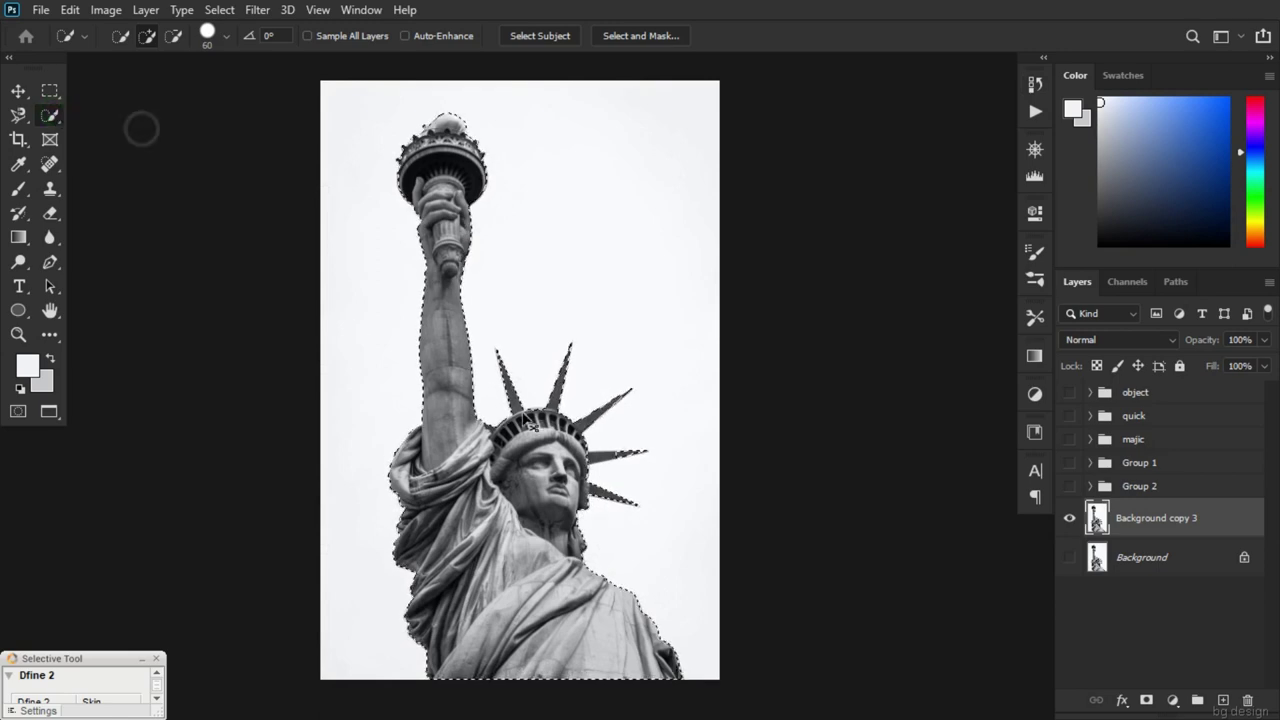
scroll(594, 484, "up", 2)
scroll(595, 478, "up", 2)
scroll(597, 470, "up", 2)
scroll(597, 466, "up", 1)
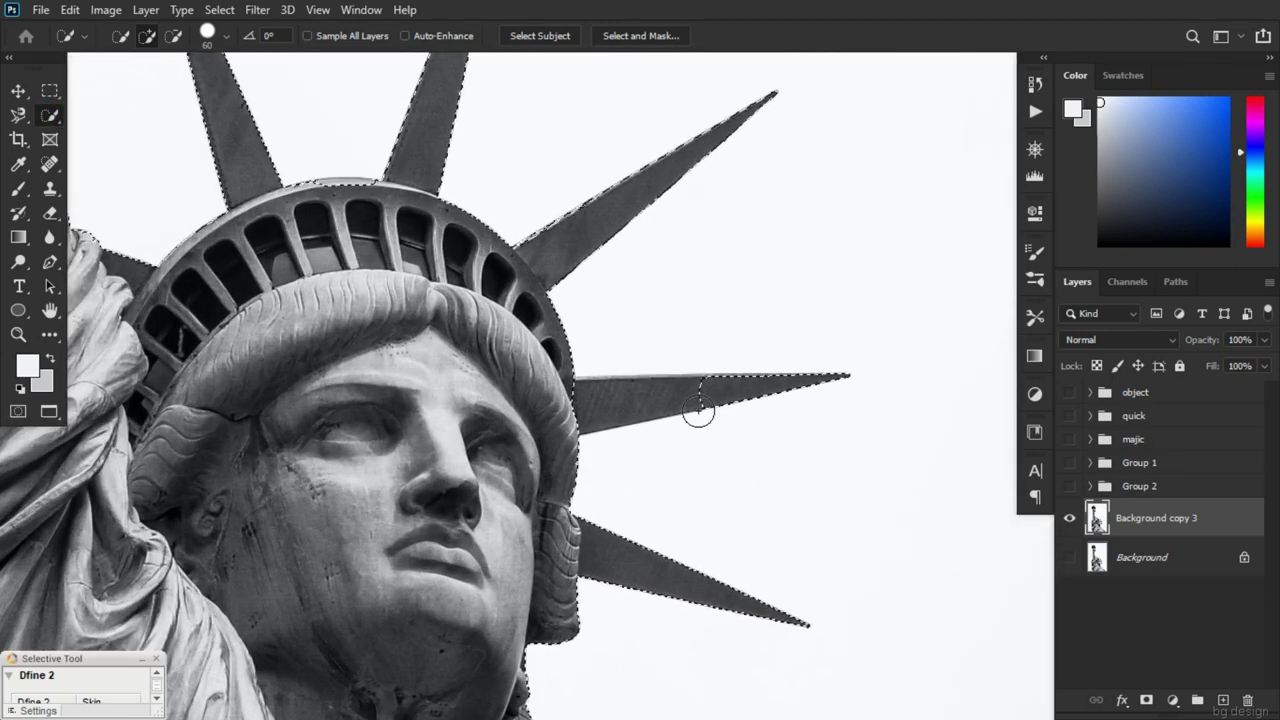
left_click_drag(705, 396, 626, 403)
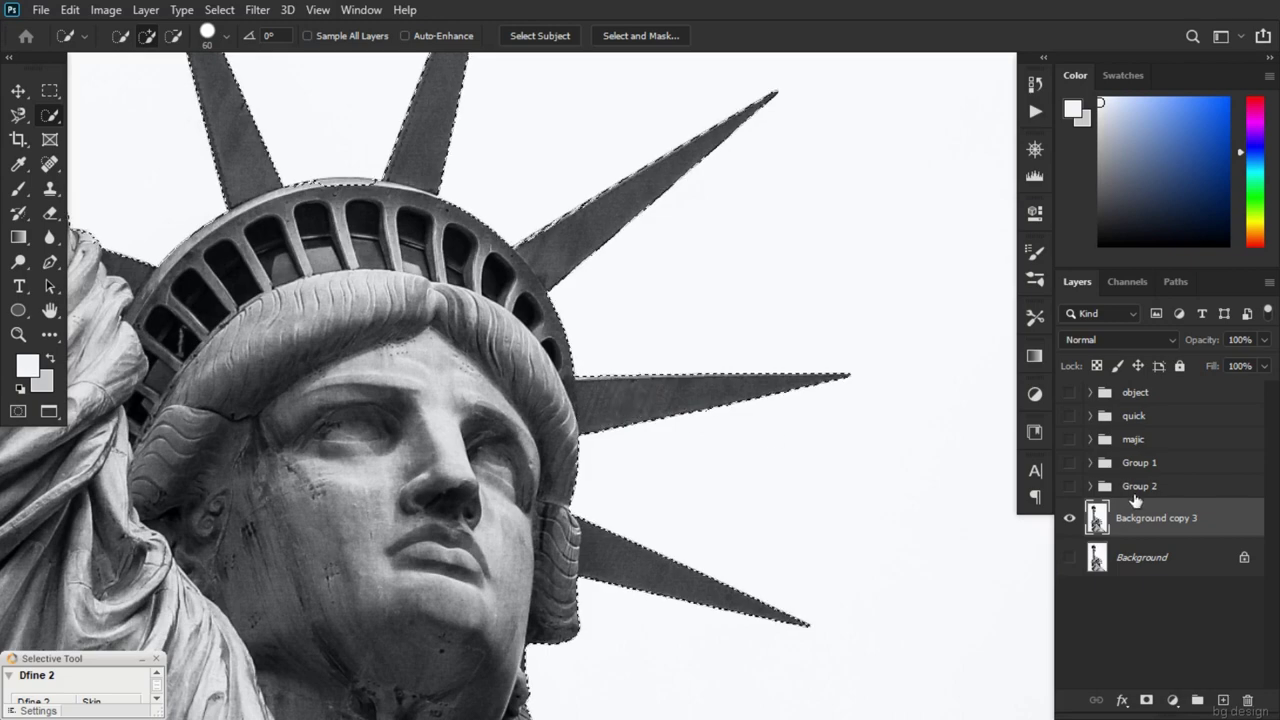
scroll(763, 449, "down", 2)
scroll(763, 449, "down", 2)
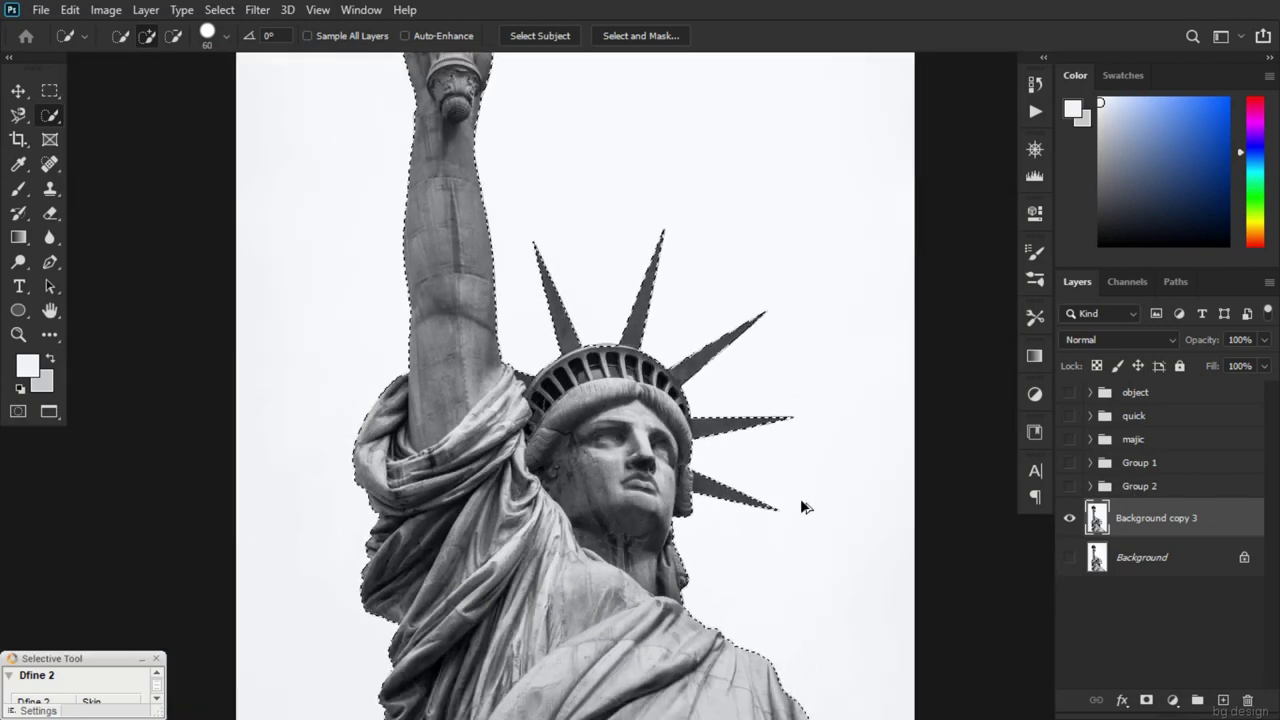
Copy the statue selection to Layer 4 and toggle the original photo to check the cutout
key("ctrl+j")
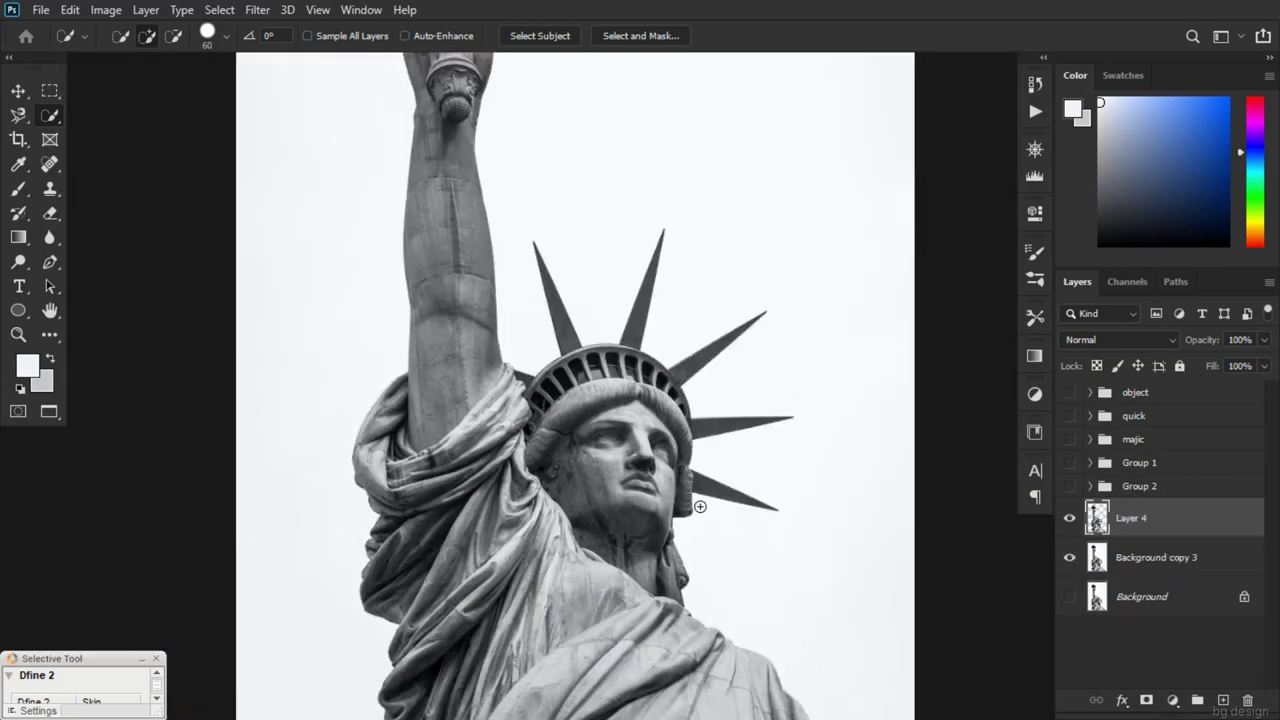
scroll(655, 453, "down", 3)
scroll(712, 466, "up", 1)
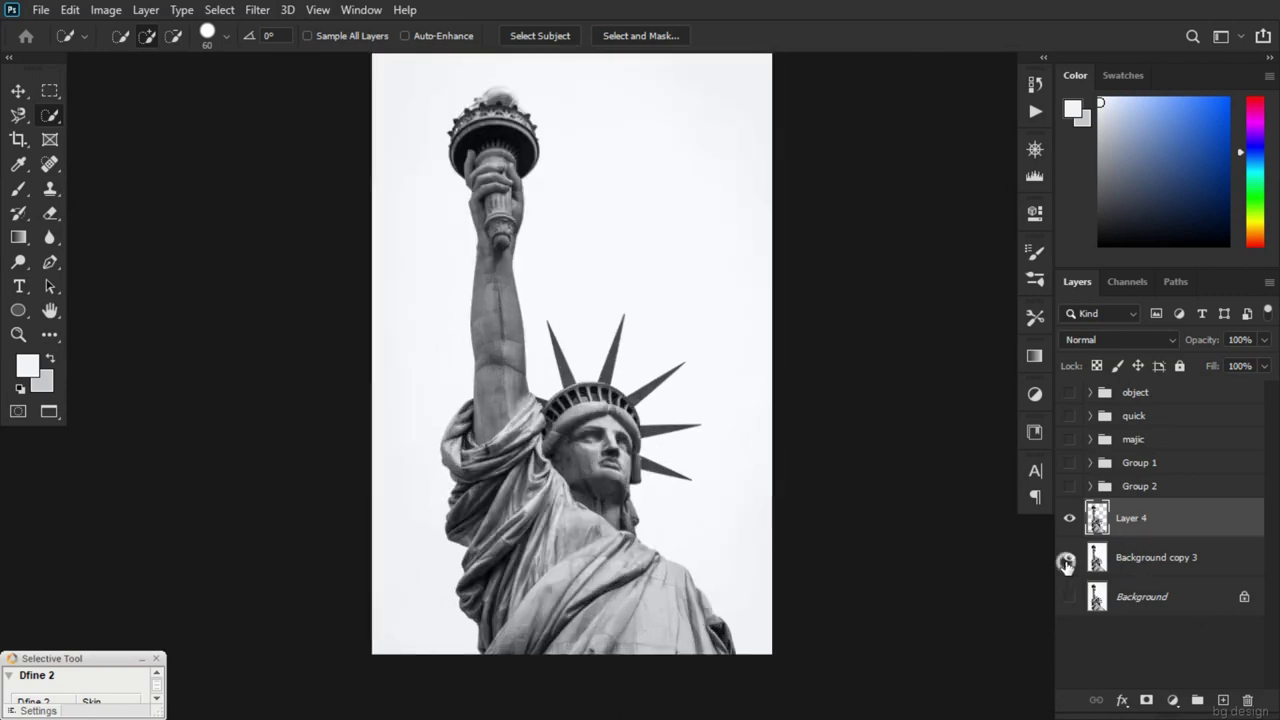
left_click(1069, 557)
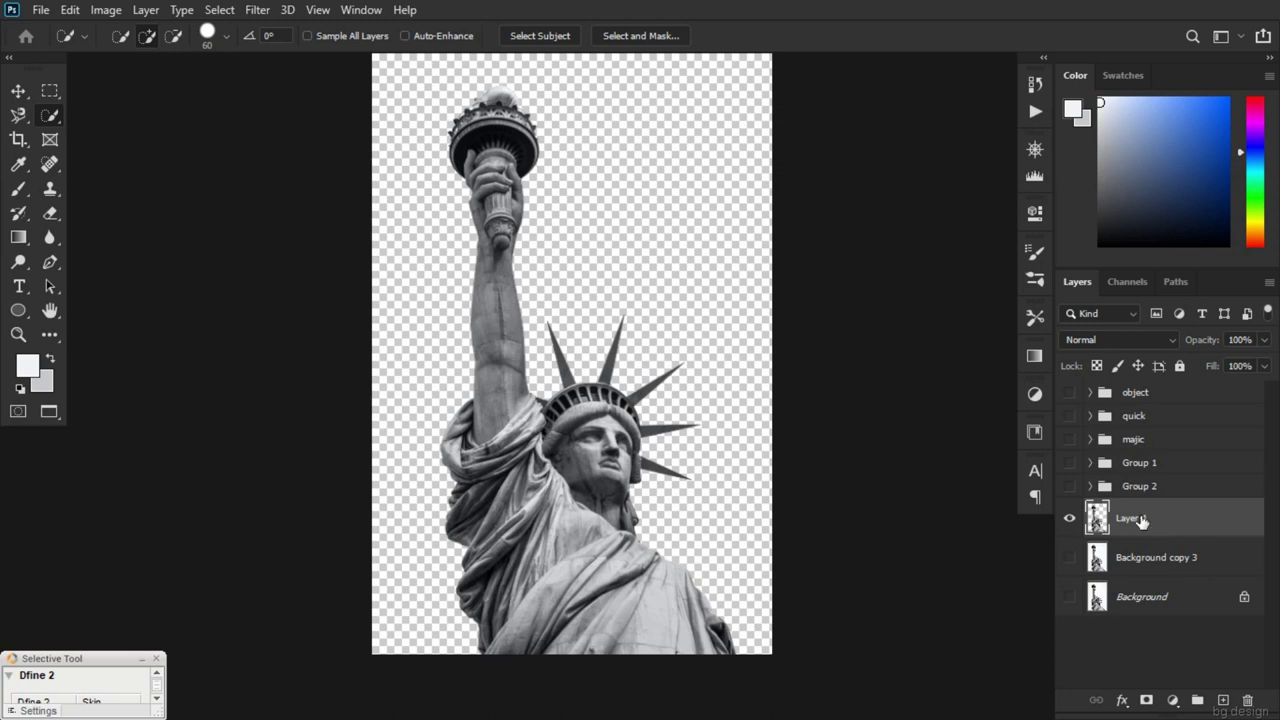
left_click(1069, 558)
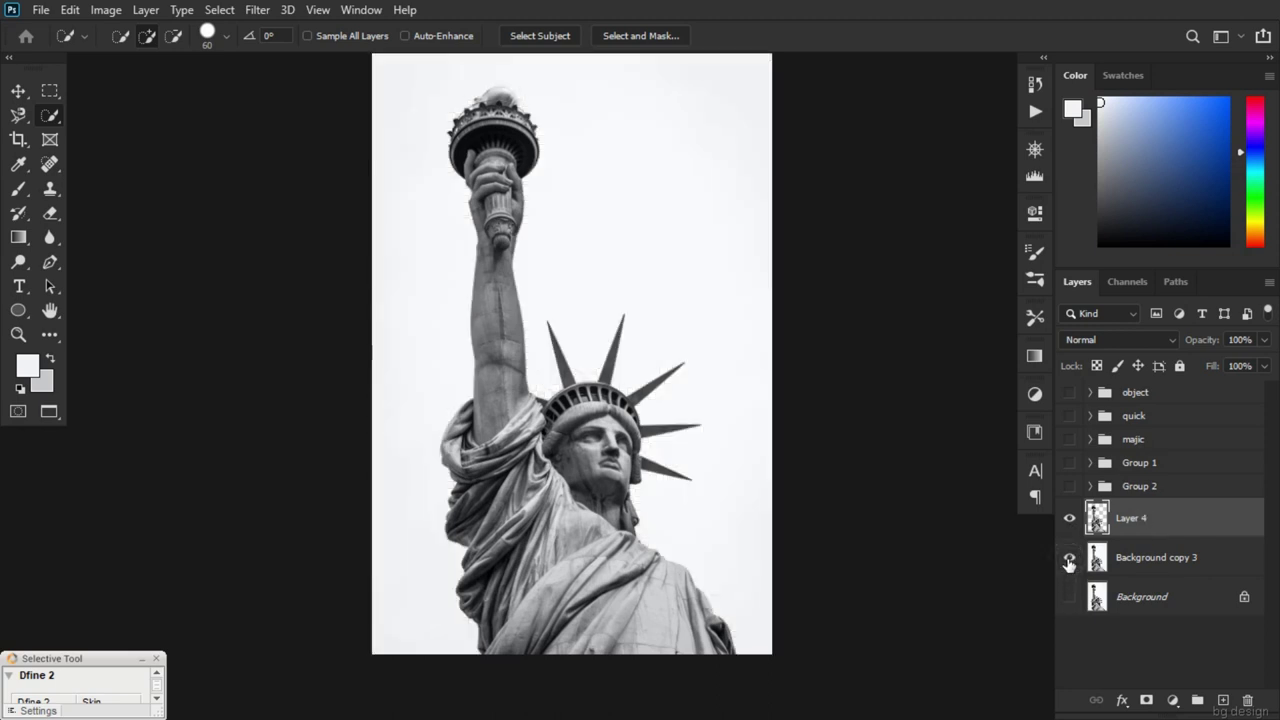
Group Layer 4 and Background copy 3 into Group 3, leaving Background hidden
key("ctrl+g")
left_click(1069, 509)
left_click(1069, 541)
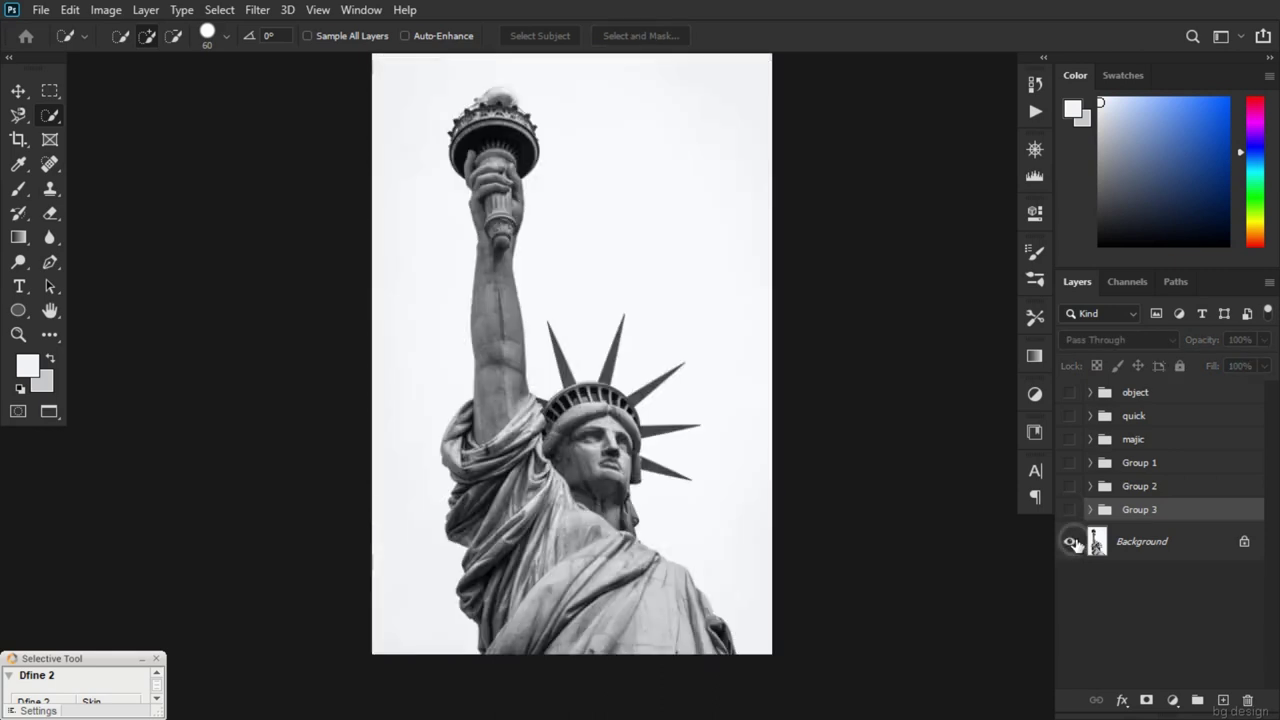
left_click(1069, 509)
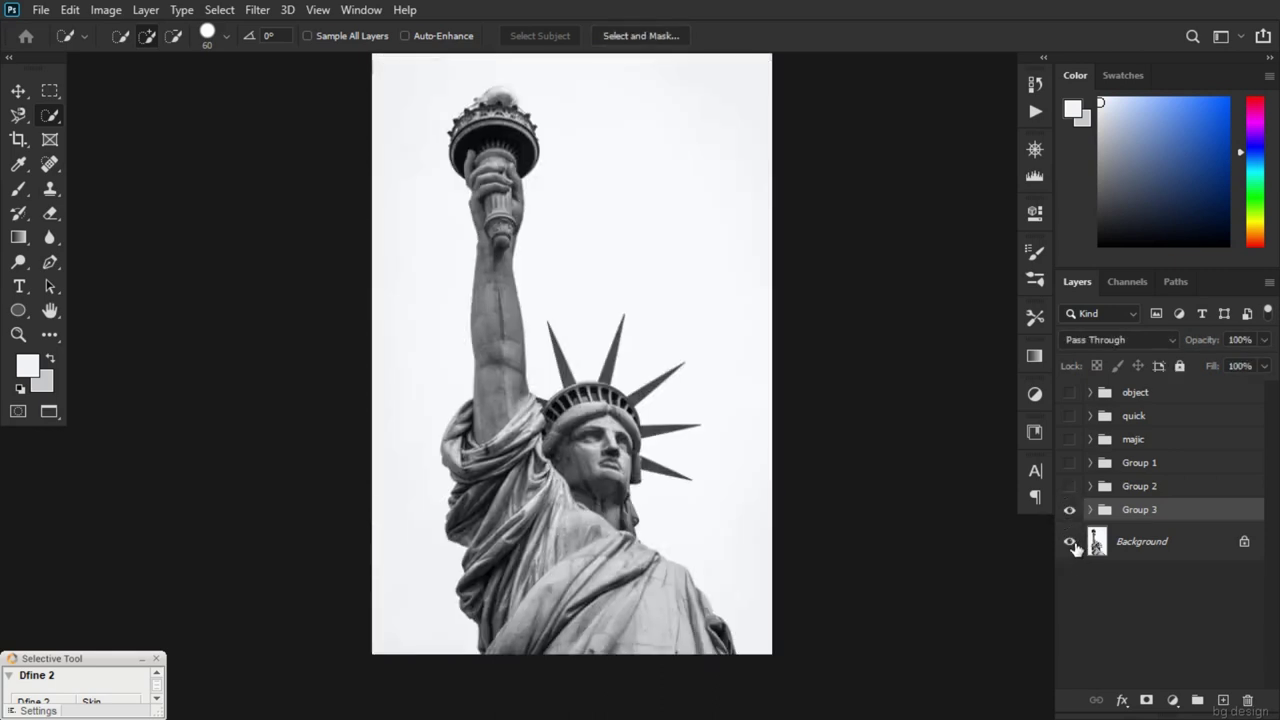
left_click(1069, 541)
Select the layers from object down to Group 3 and toggle Group 3 to check the canvas
left_click(1134, 394, "shift")
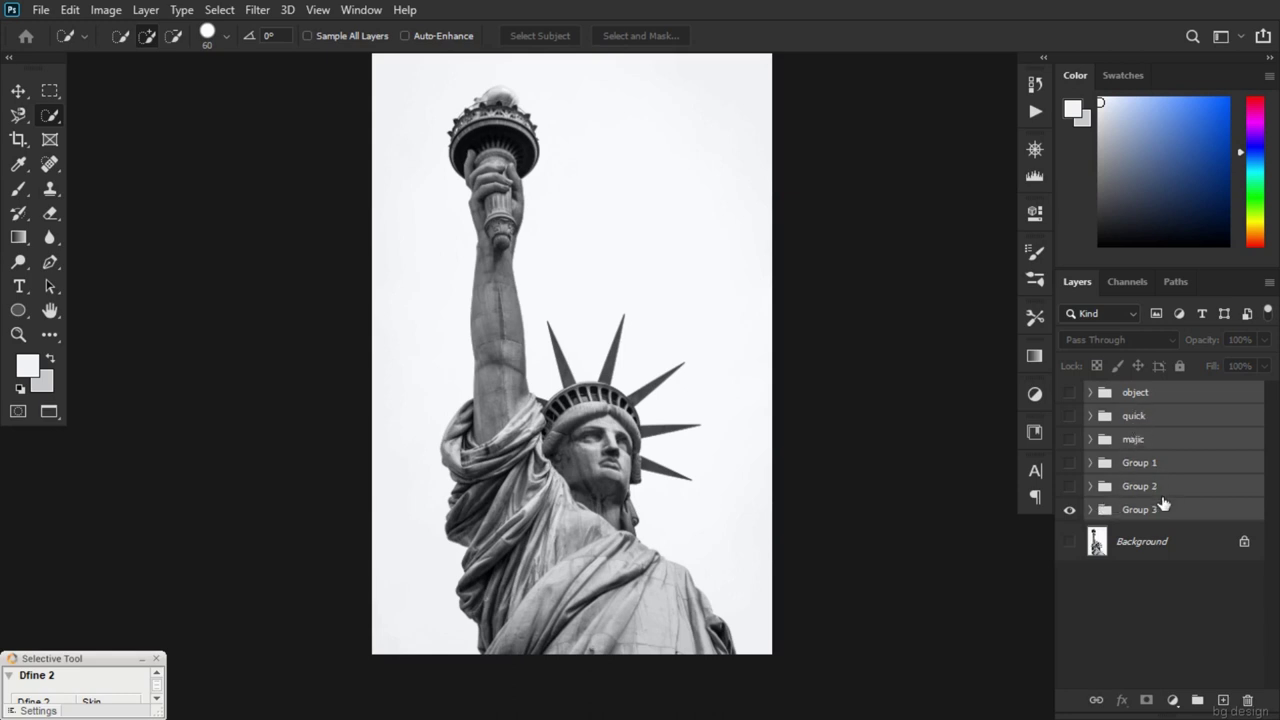
left_click(1069, 509)
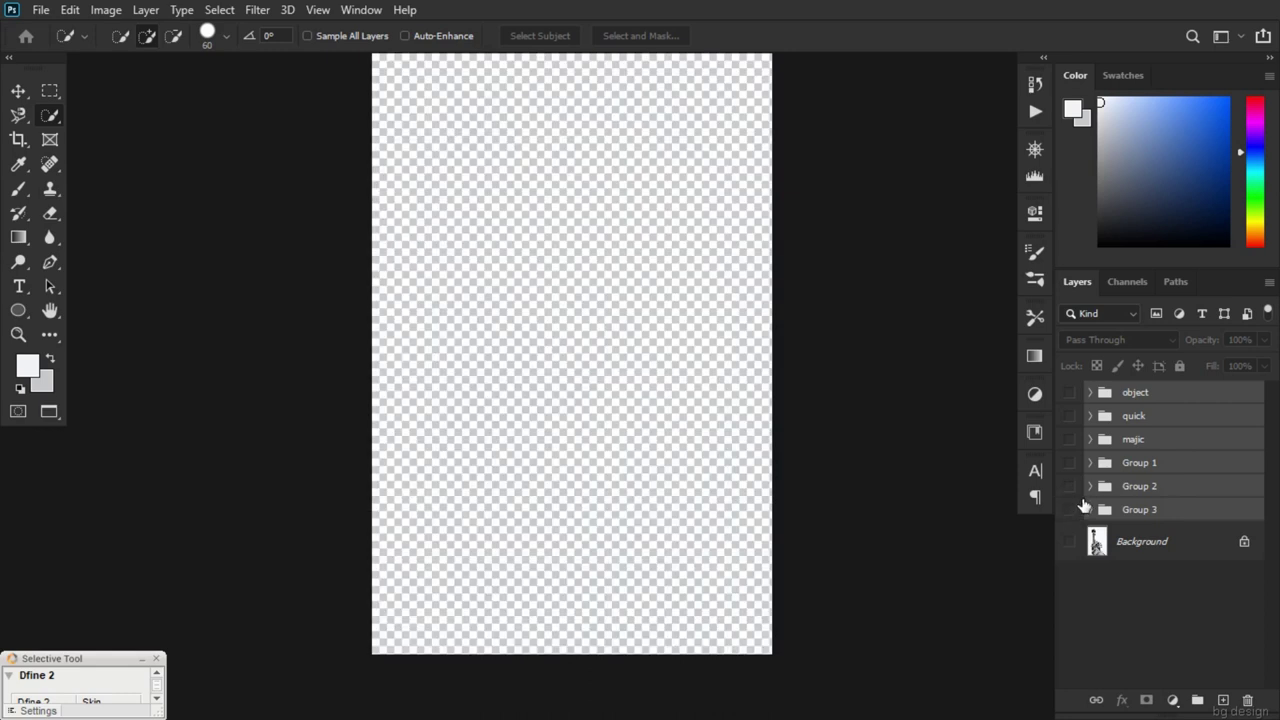
left_click(1069, 509)
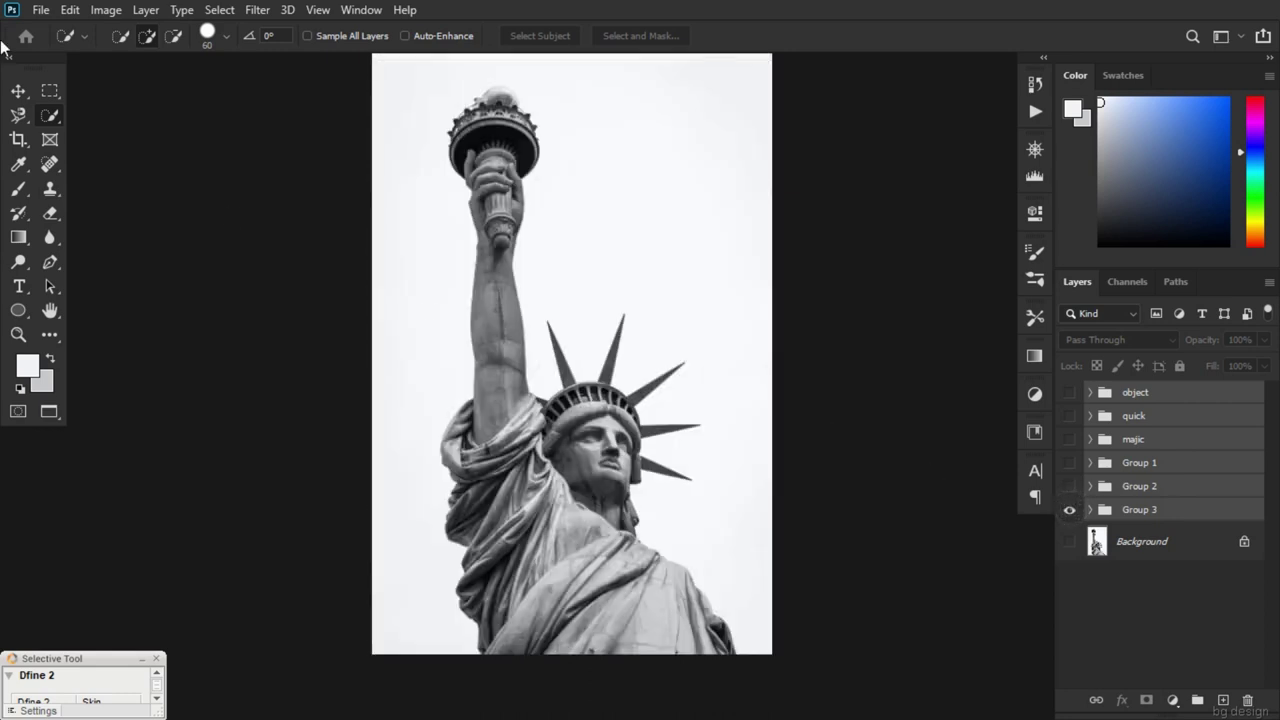
right_click(49, 116)
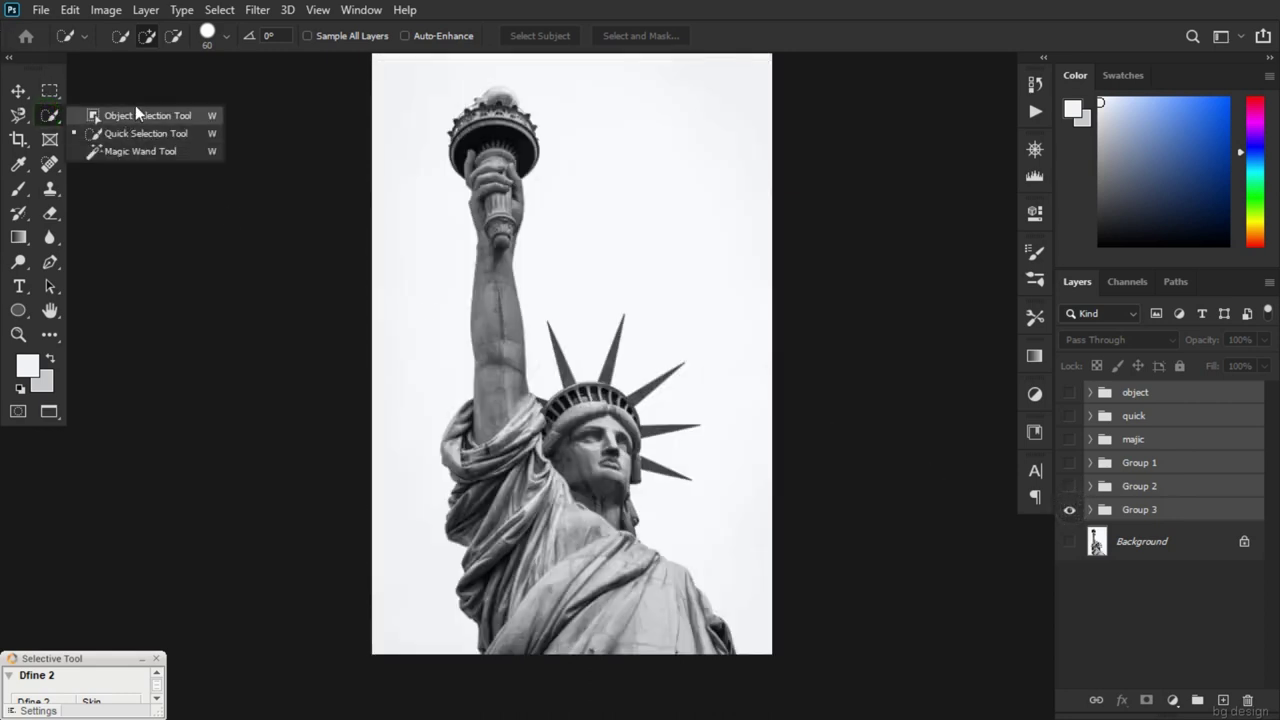
left_click(222, 10)
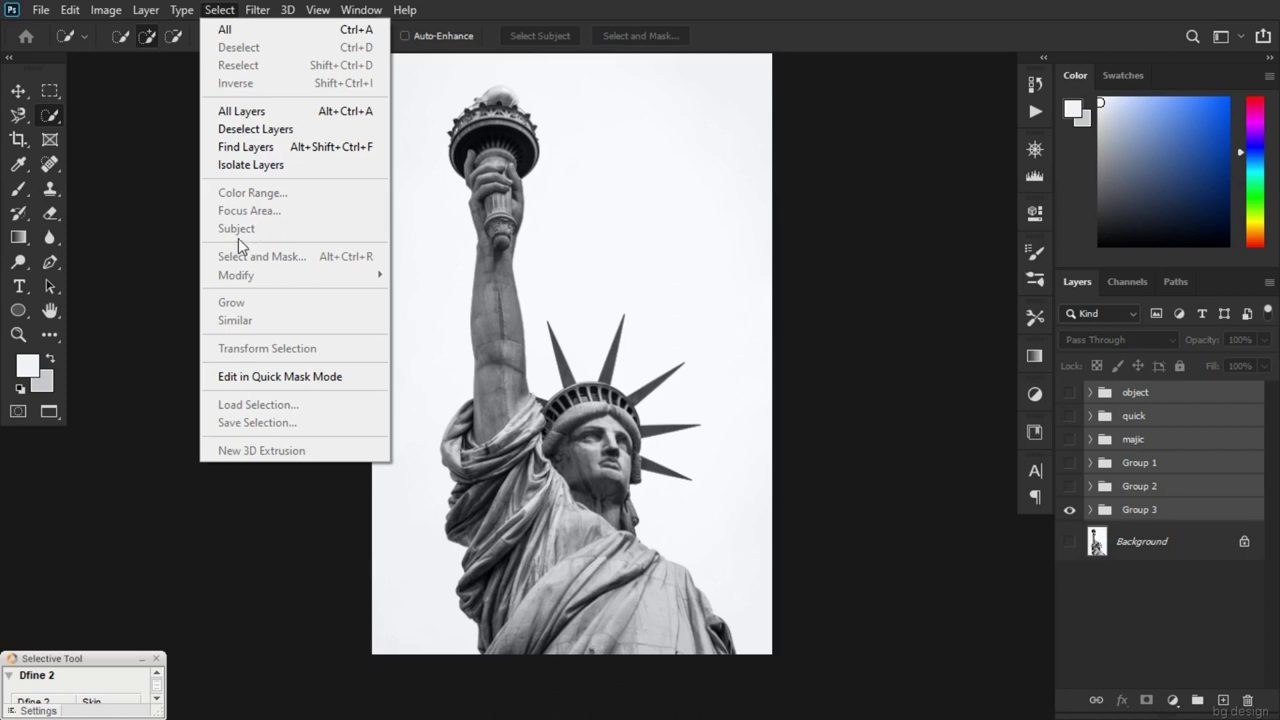
right_click(57, 115)
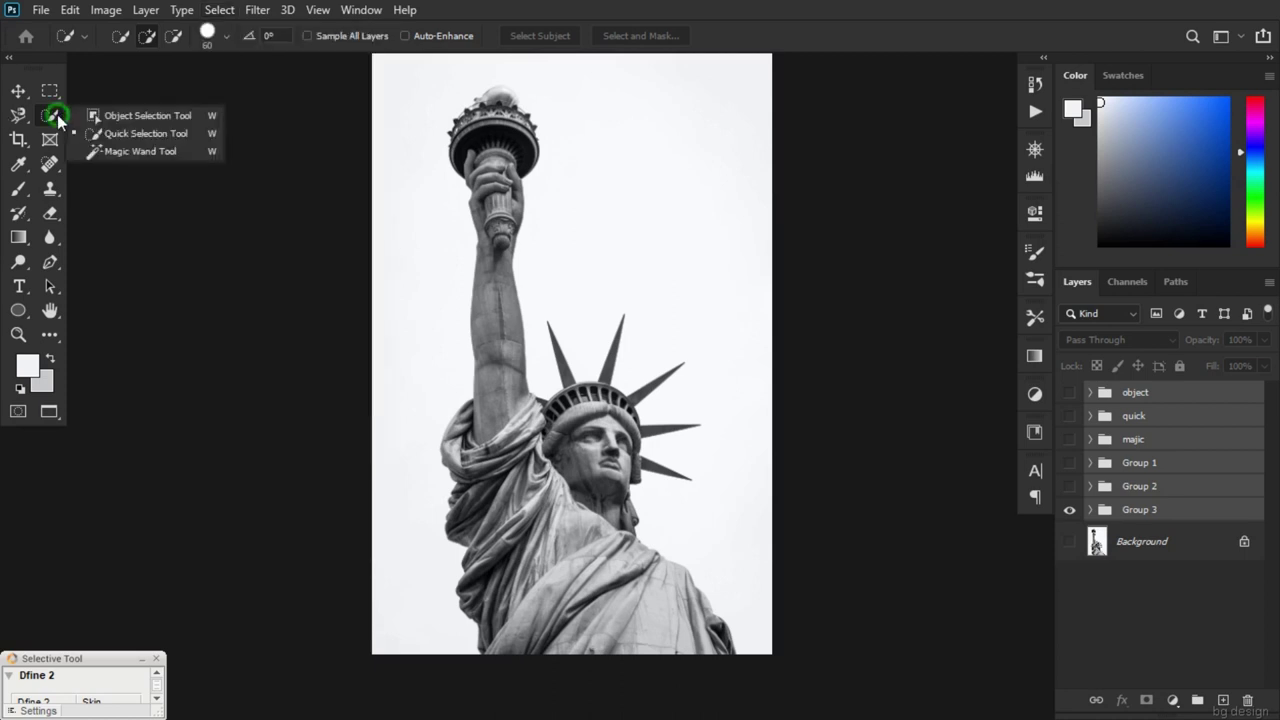
left_click(142, 131)
left_click(256, 236)
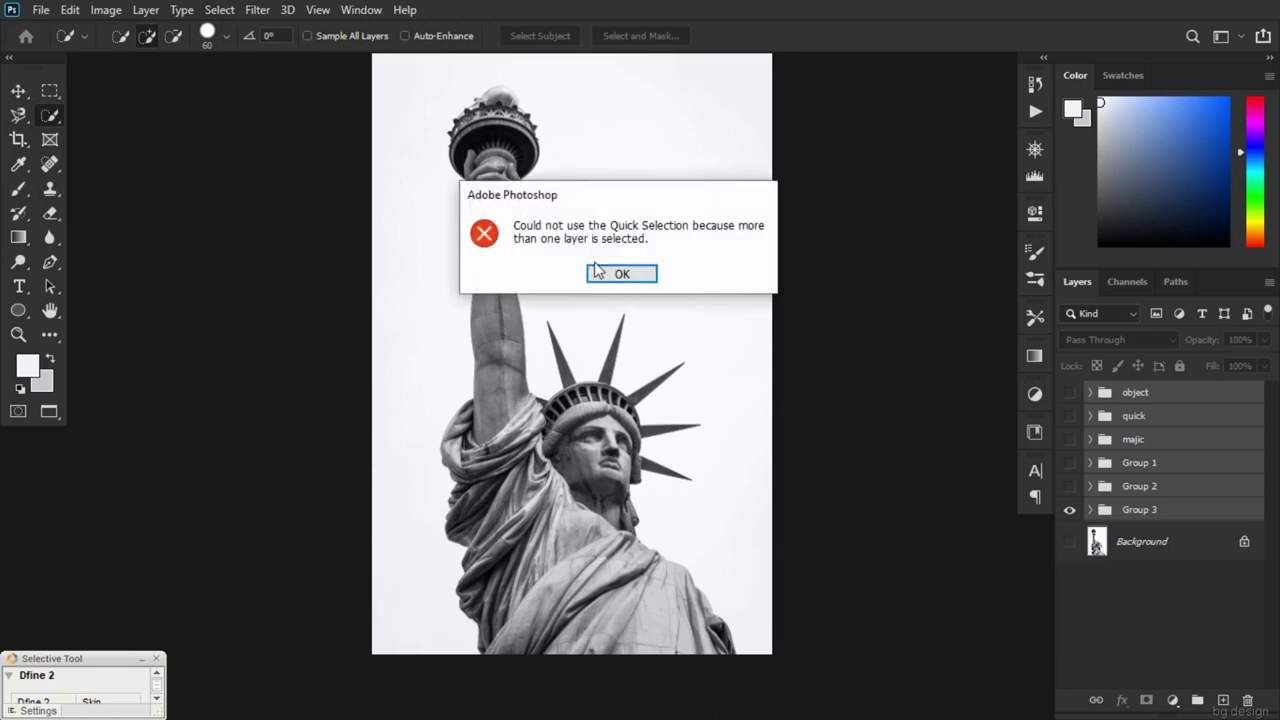
left_click(620, 274)
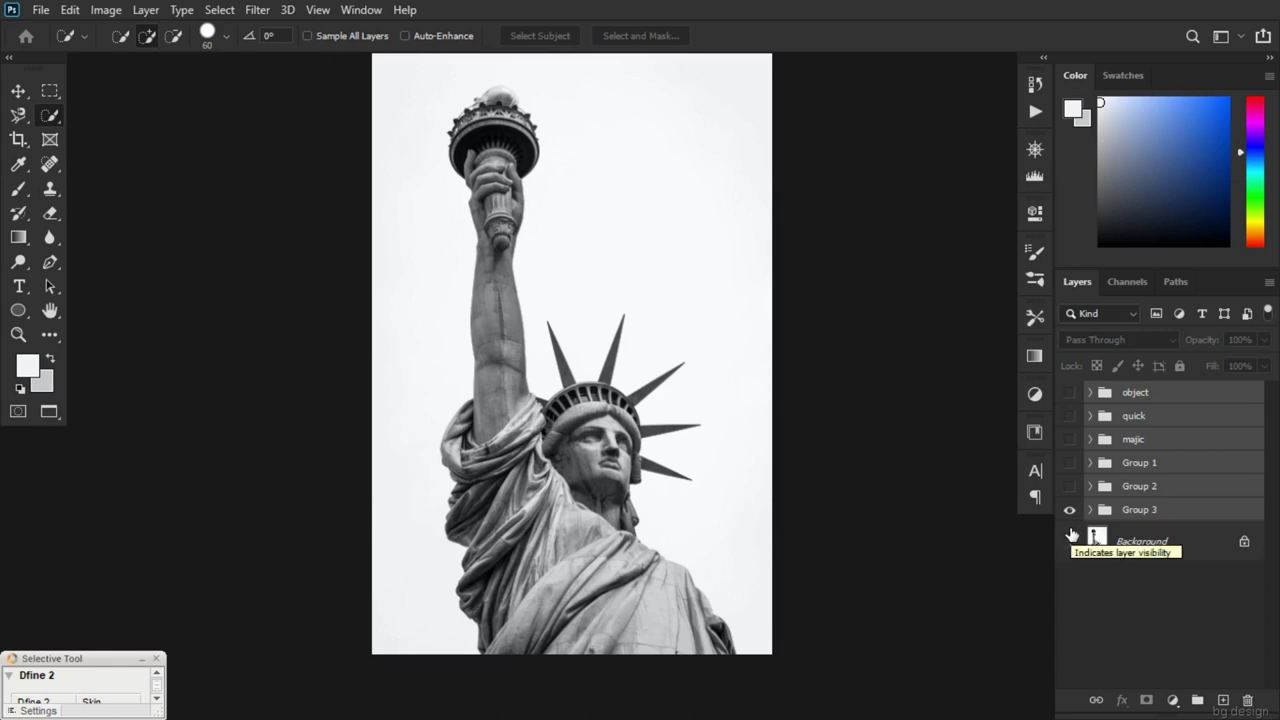
left_click(1070, 512)
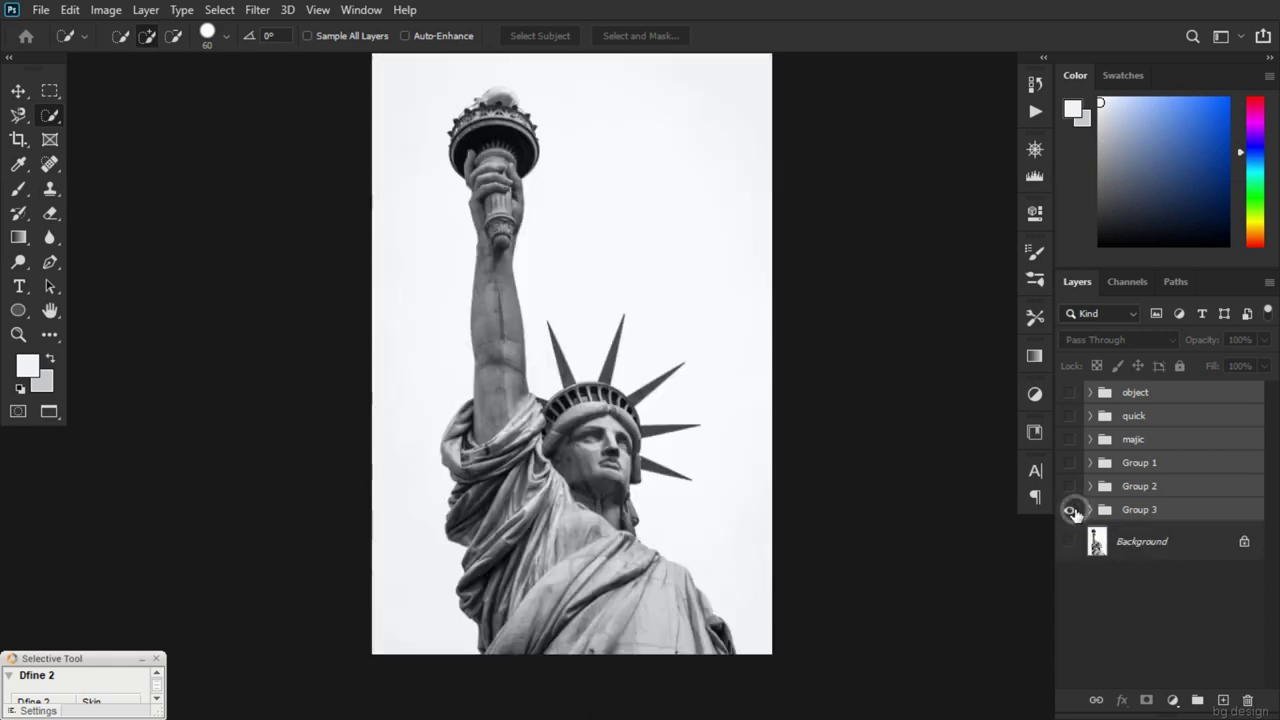
scroll(775, 495, "up", 2)
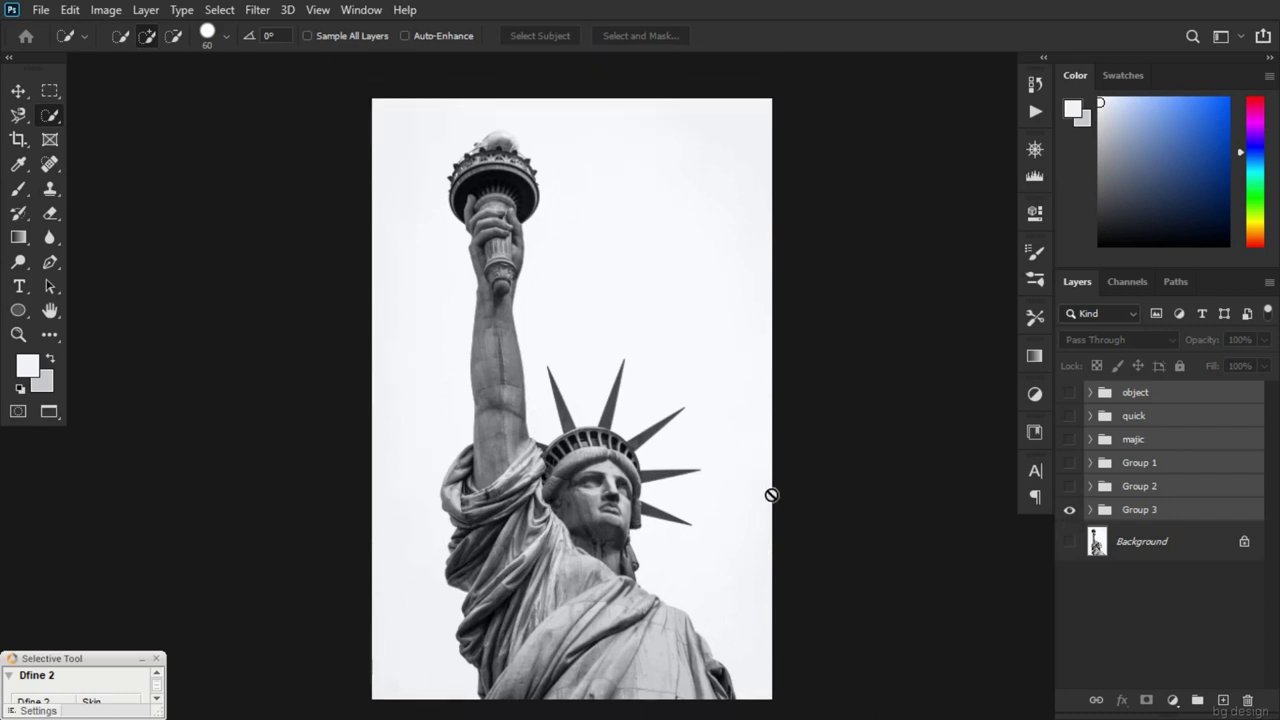
Expand Group 3 and select the groups from object down to Group 2
scroll(771, 493, "down", 1)
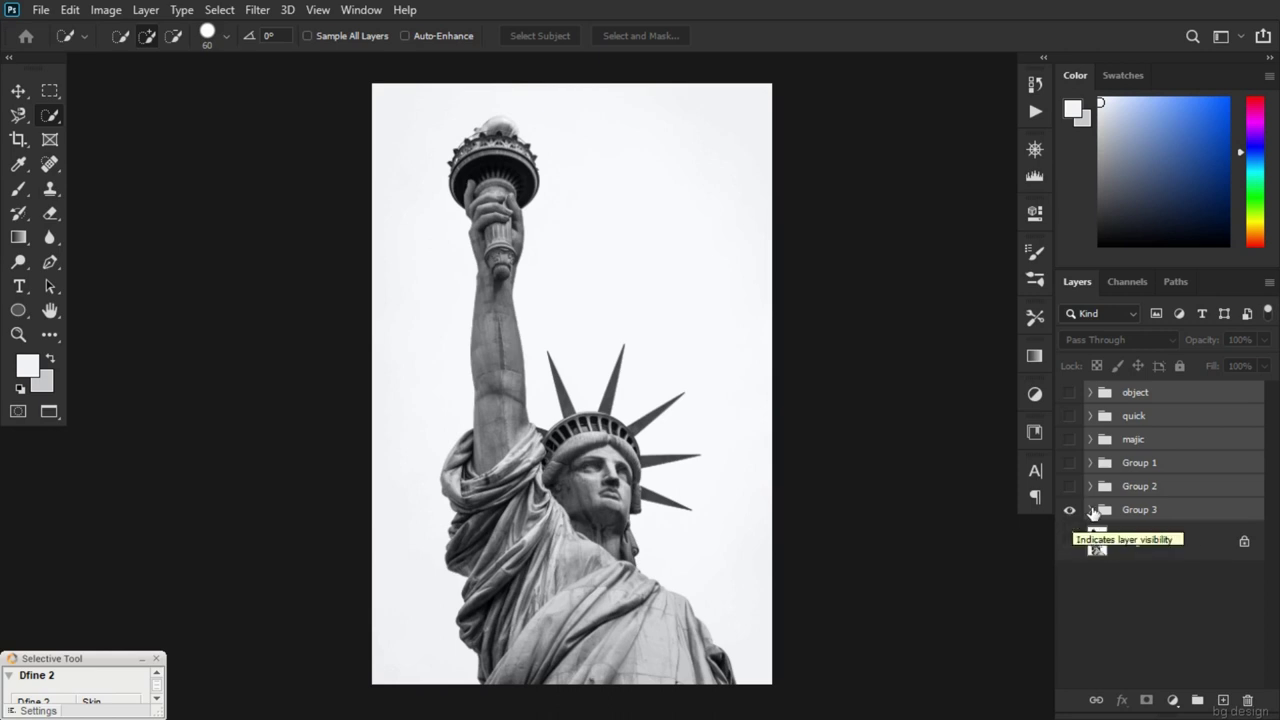
left_click(1091, 510)
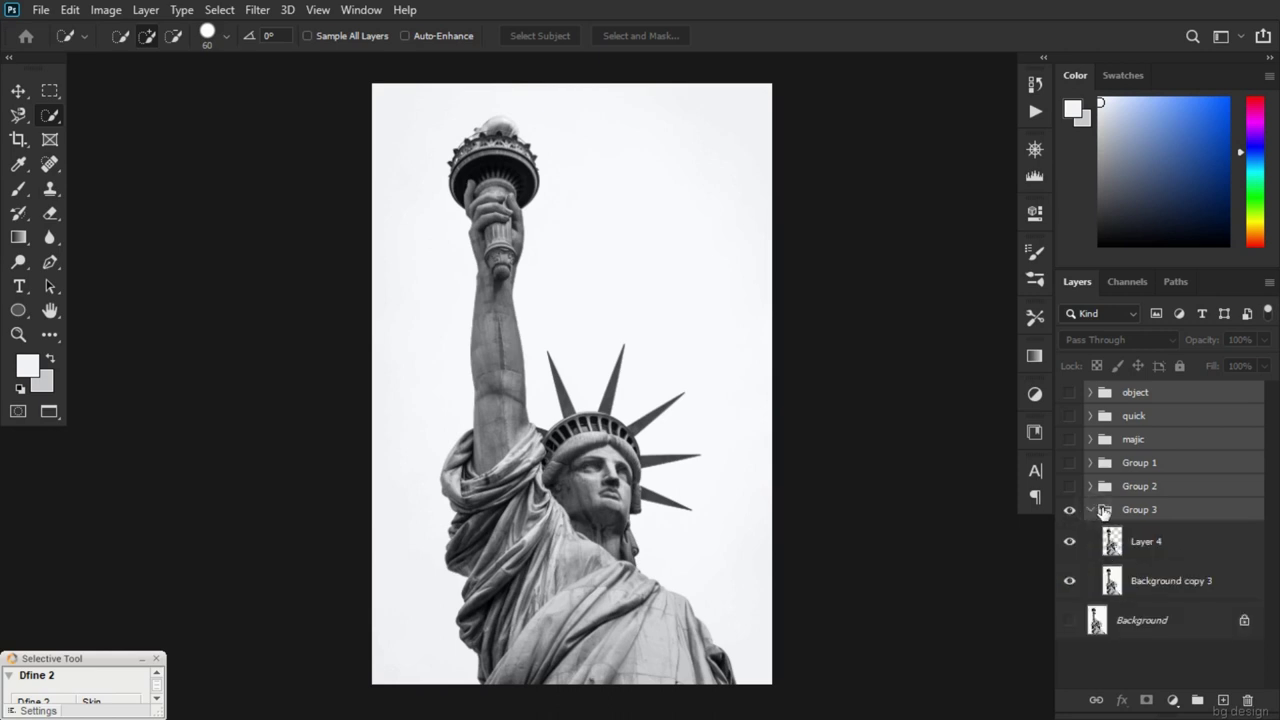
left_click(1172, 392)
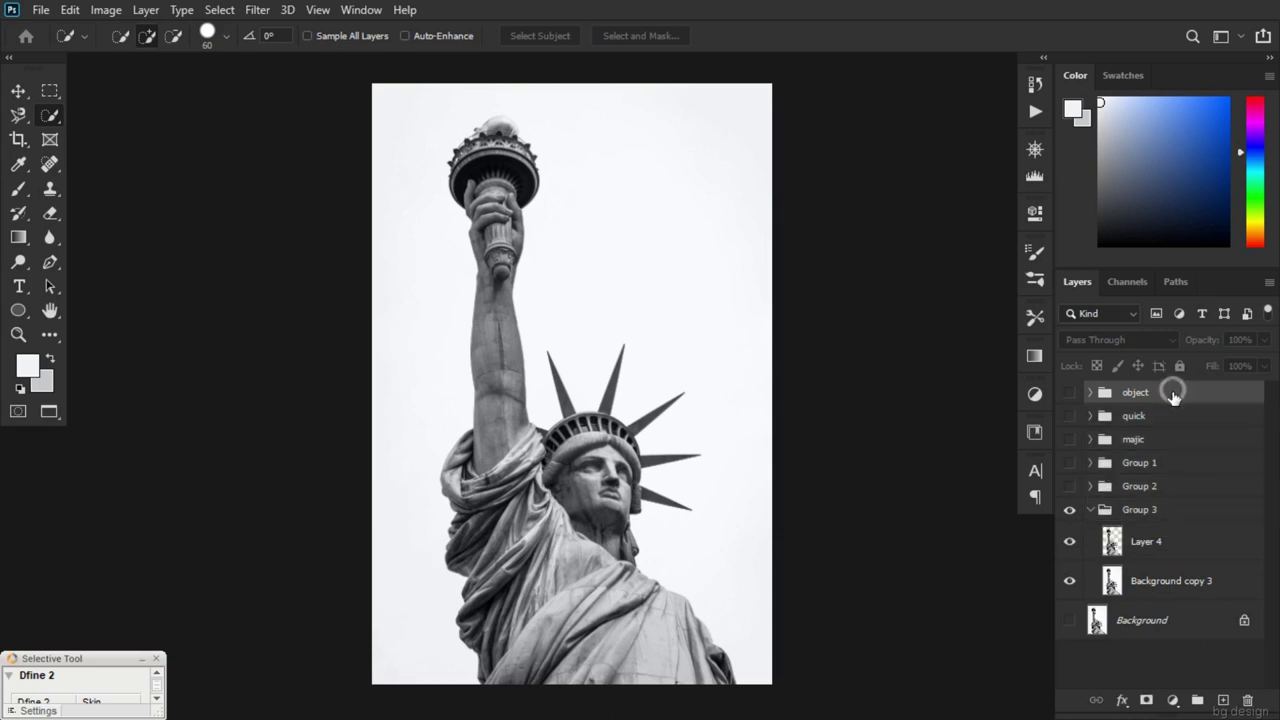
left_click(1162, 487, "shift")
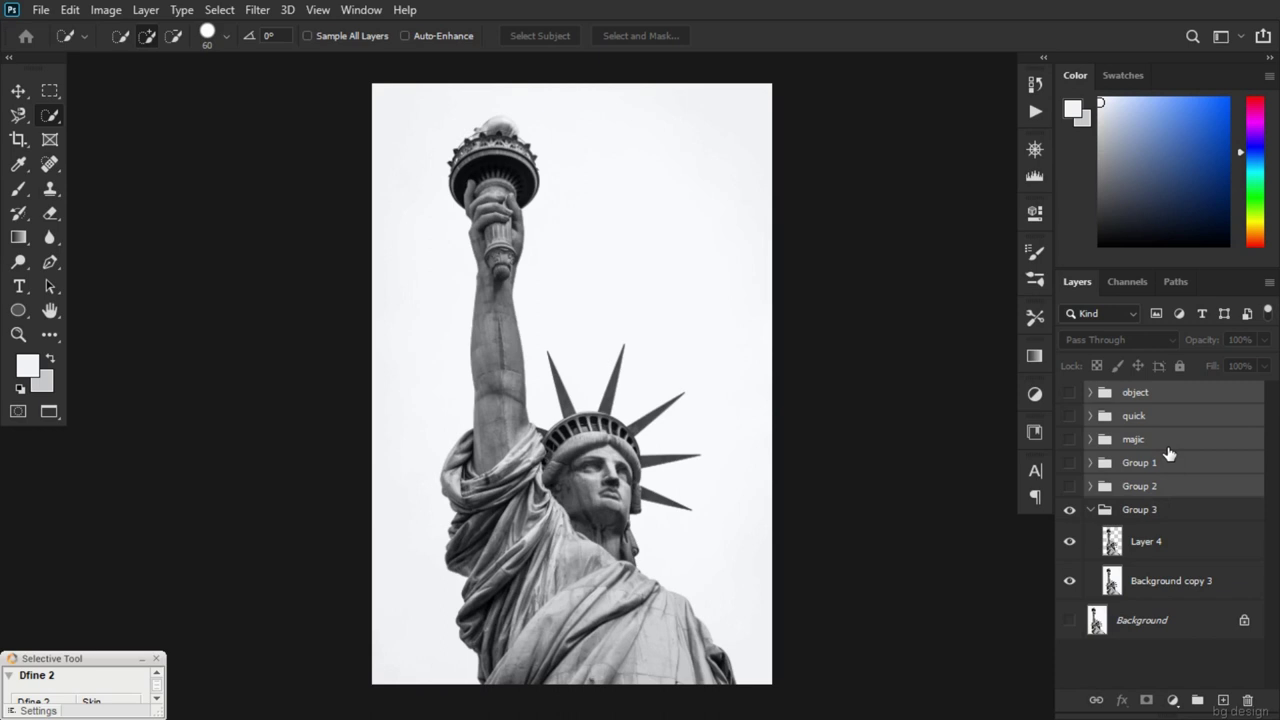
Delete the unused groups, hide the background copies, and add an empty Layer 5 beneath Layer 4
key("Delete")
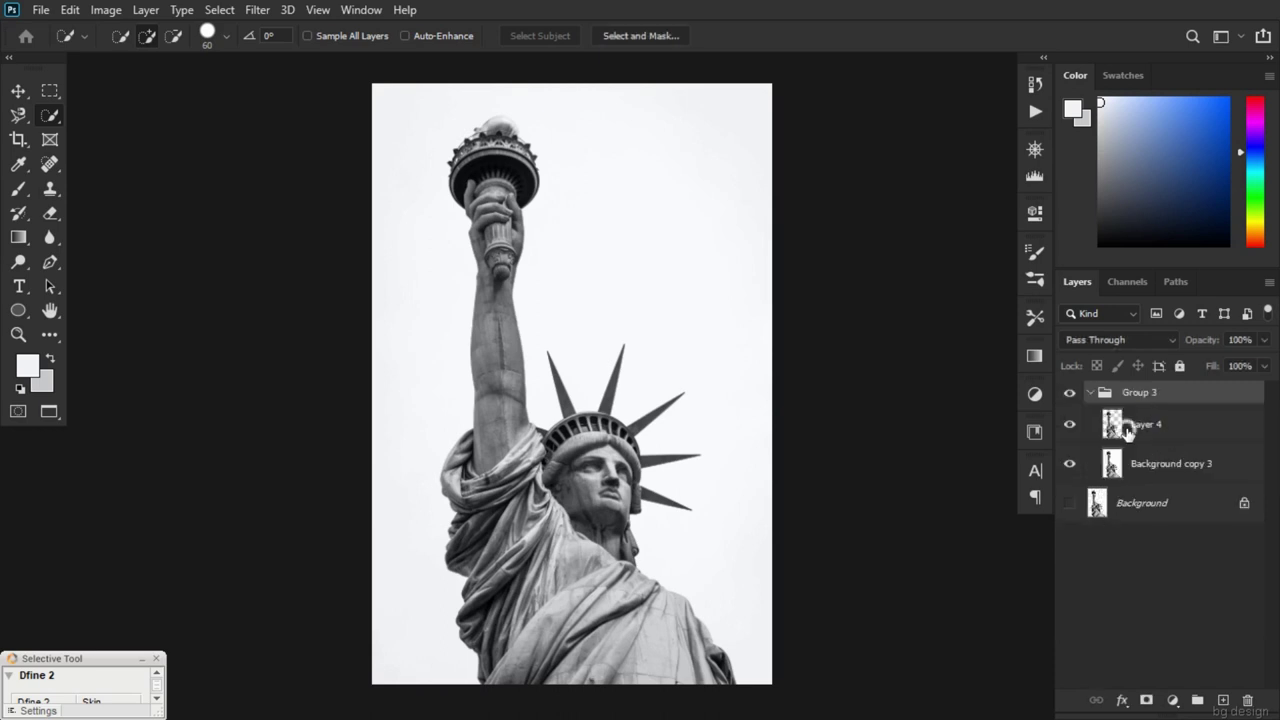
left_click(1124, 428)
left_click(1070, 502)
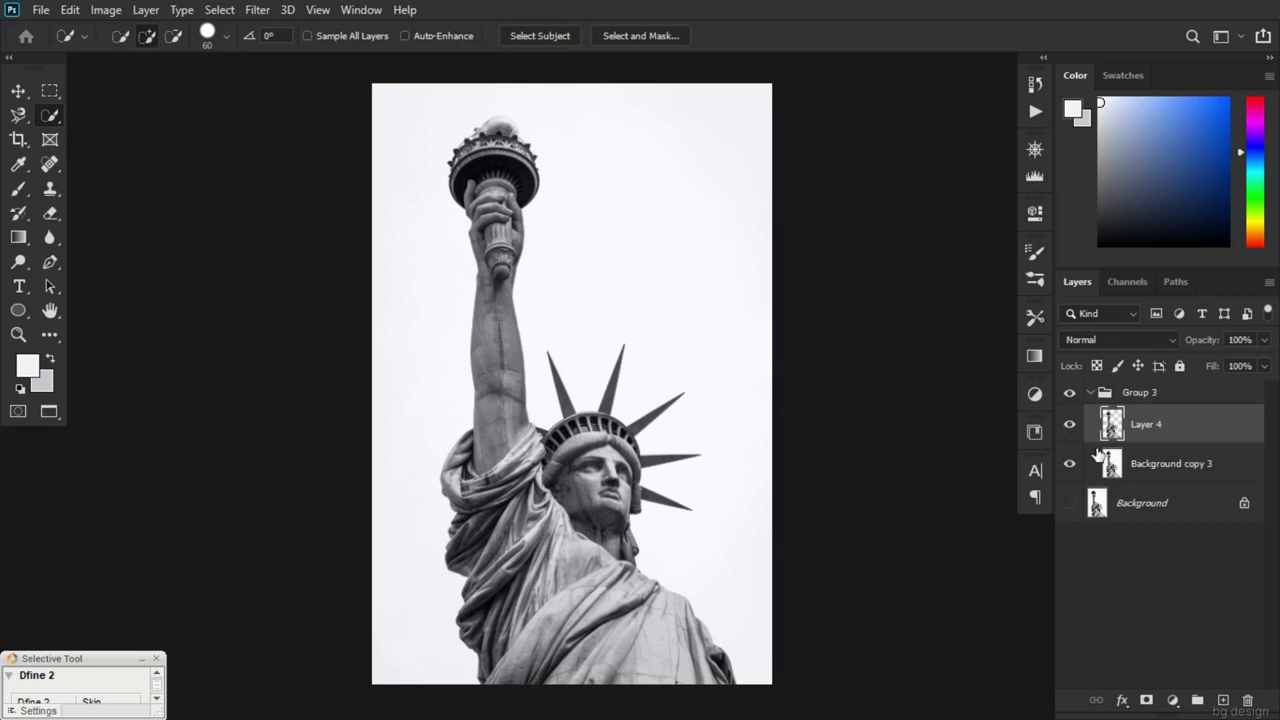
left_click(1070, 464)
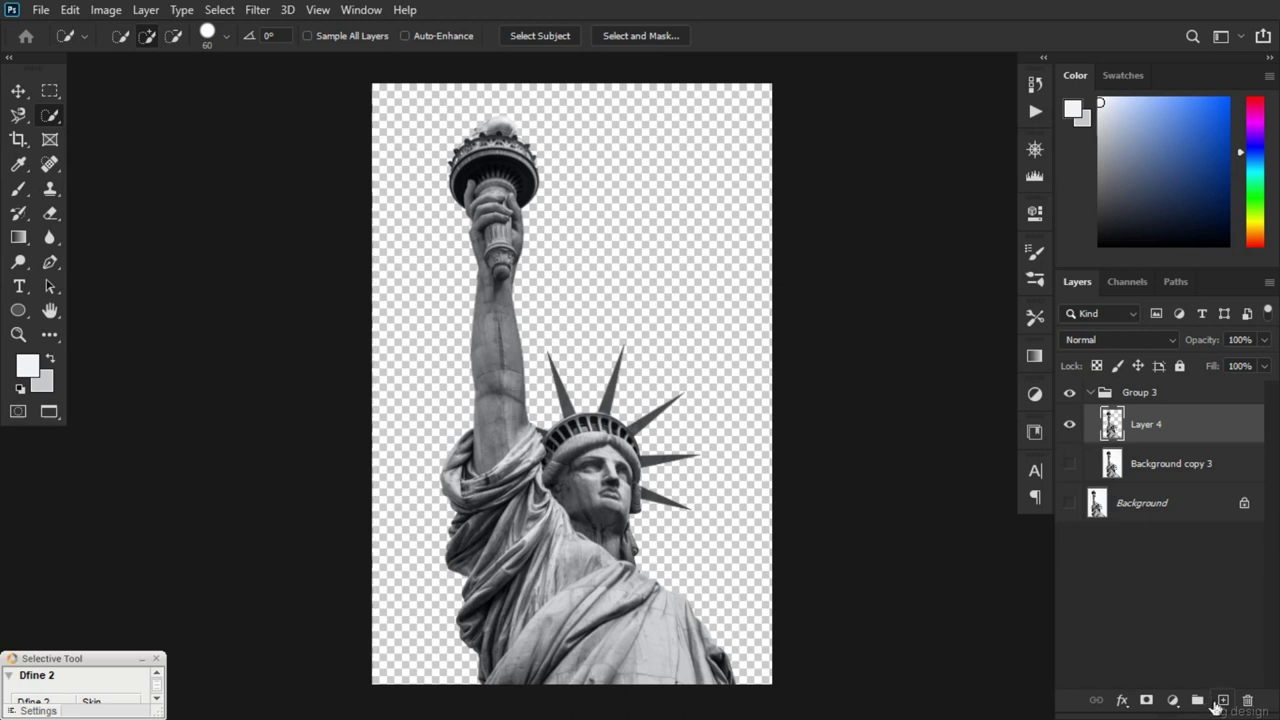
left_click(1223, 701)
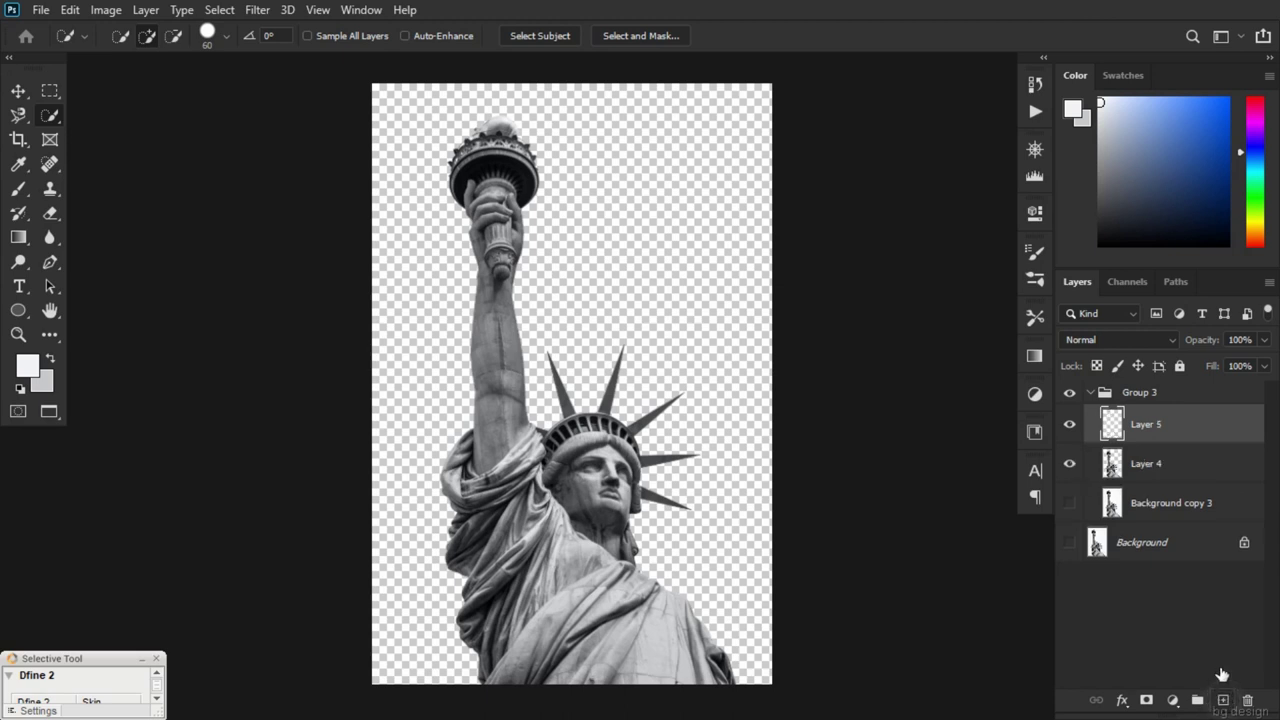
left_click_drag(1150, 426, 1147, 486)
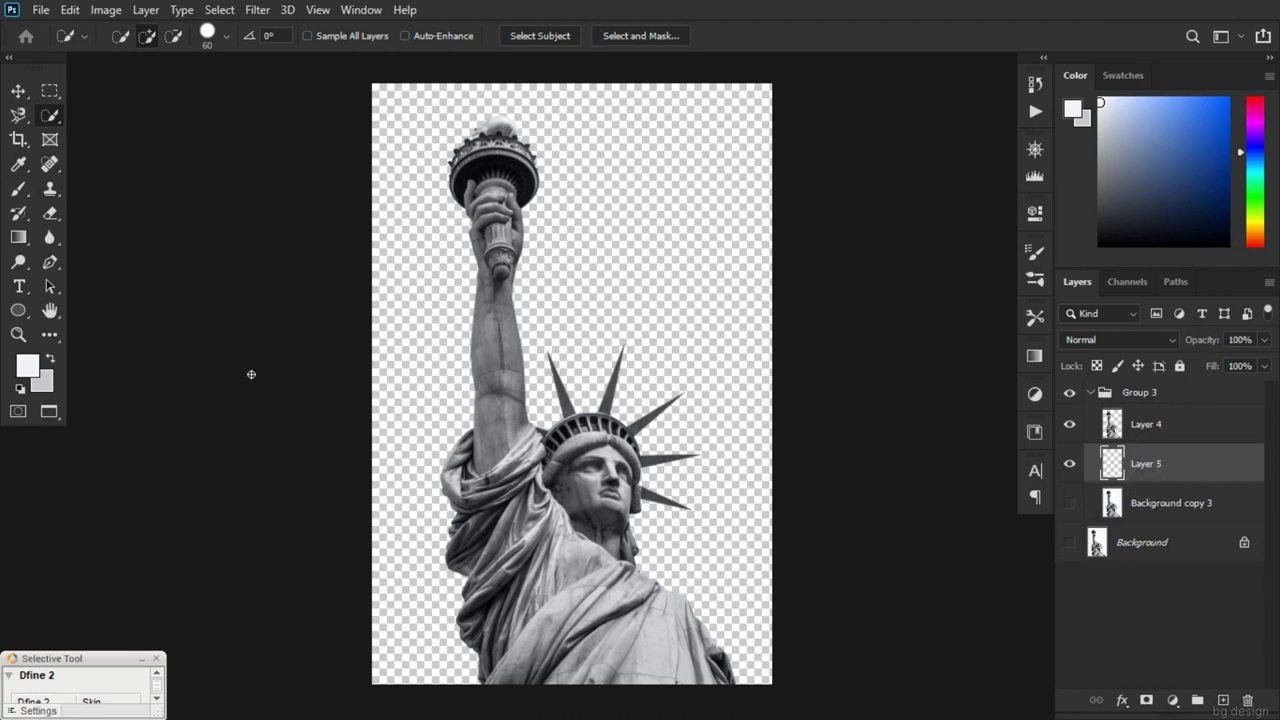
Set the foreground colour to a dark navy blue in the Color Picker
left_click(29, 370)
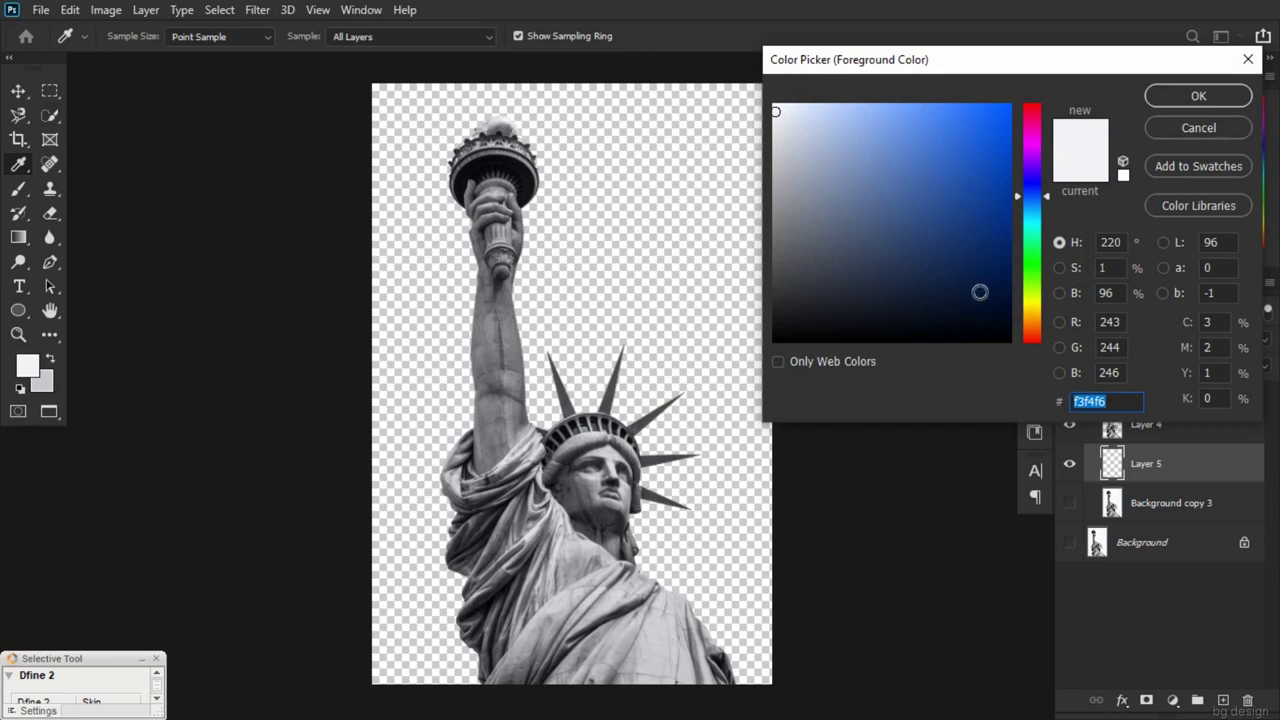
left_click_drag(960, 293, 933, 293)
left_click_drag(973, 199, 943, 183)
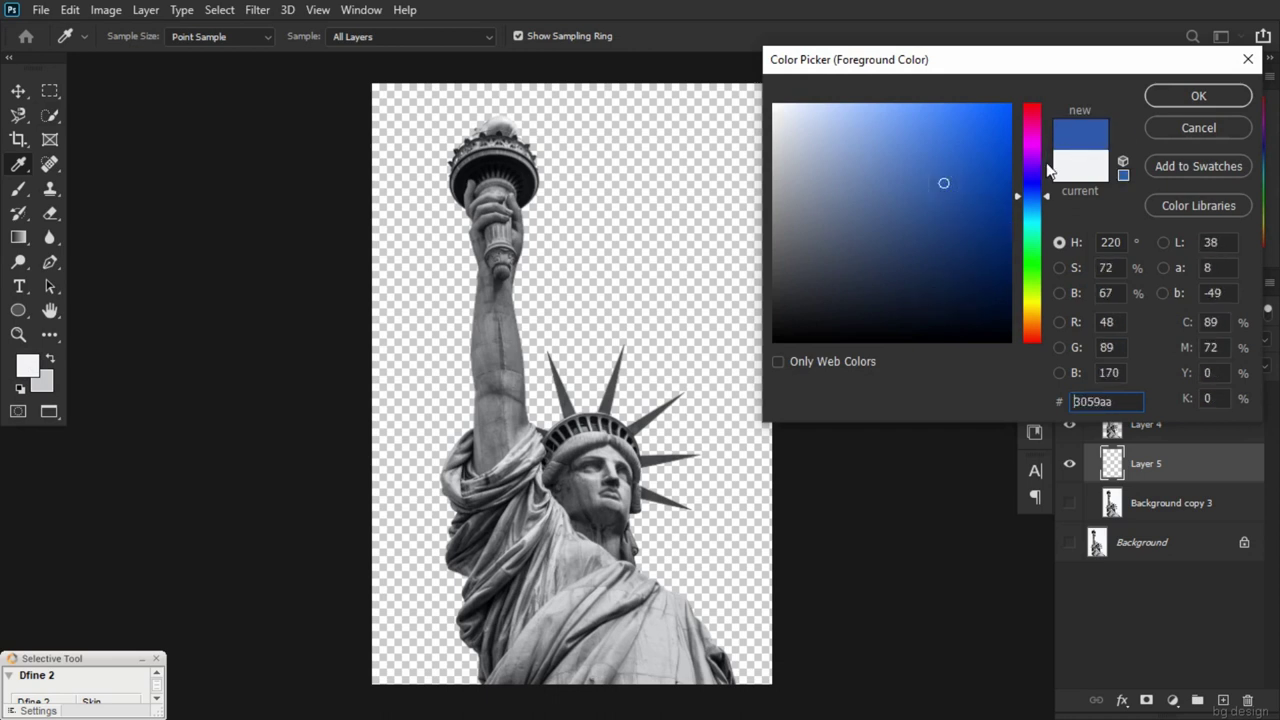
mouse_move(937, 184)
left_mouse_down()
mouse_move(960, 294)
mouse_move(983, 297)
mouse_move(937, 295)
mouse_move(968, 294)
mouse_move(973, 308)
left_mouse_up()
left_click(1170, 102)
key("w")
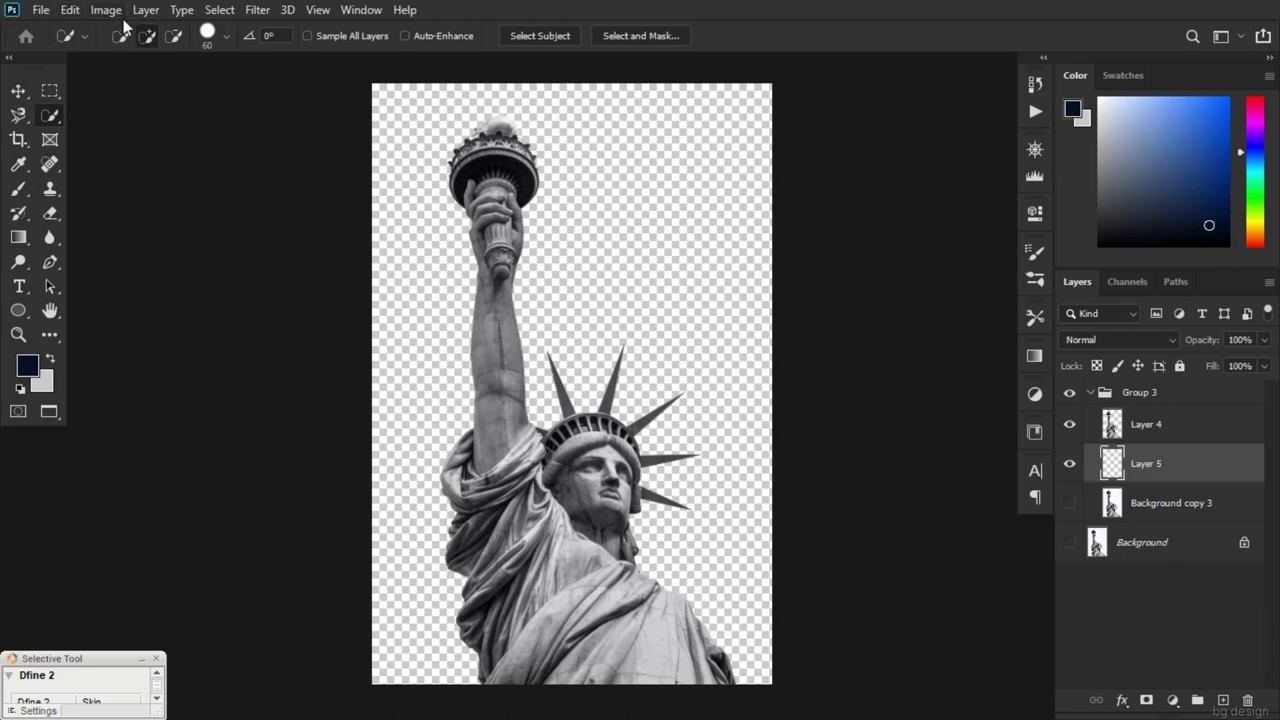
Fill Layer 5 via Edit > Fill with Foreground Color contents in Normal mode
left_click(78, 12)
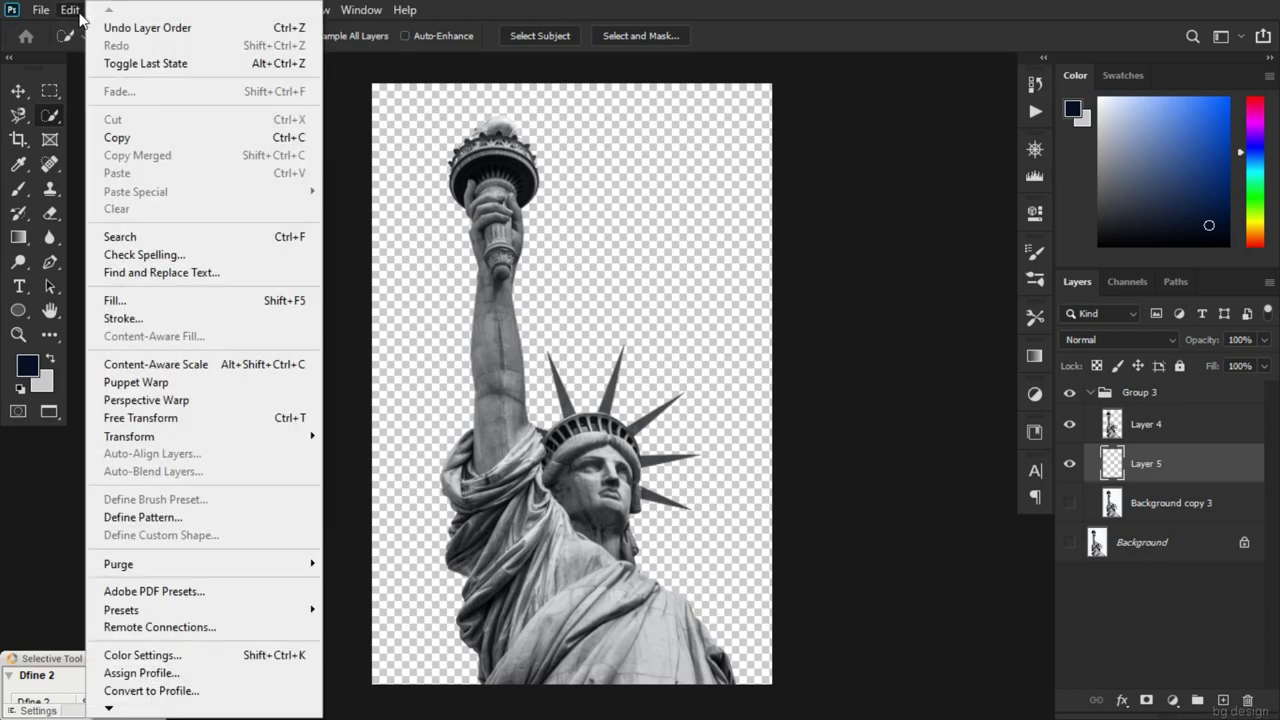
left_click(122, 300)
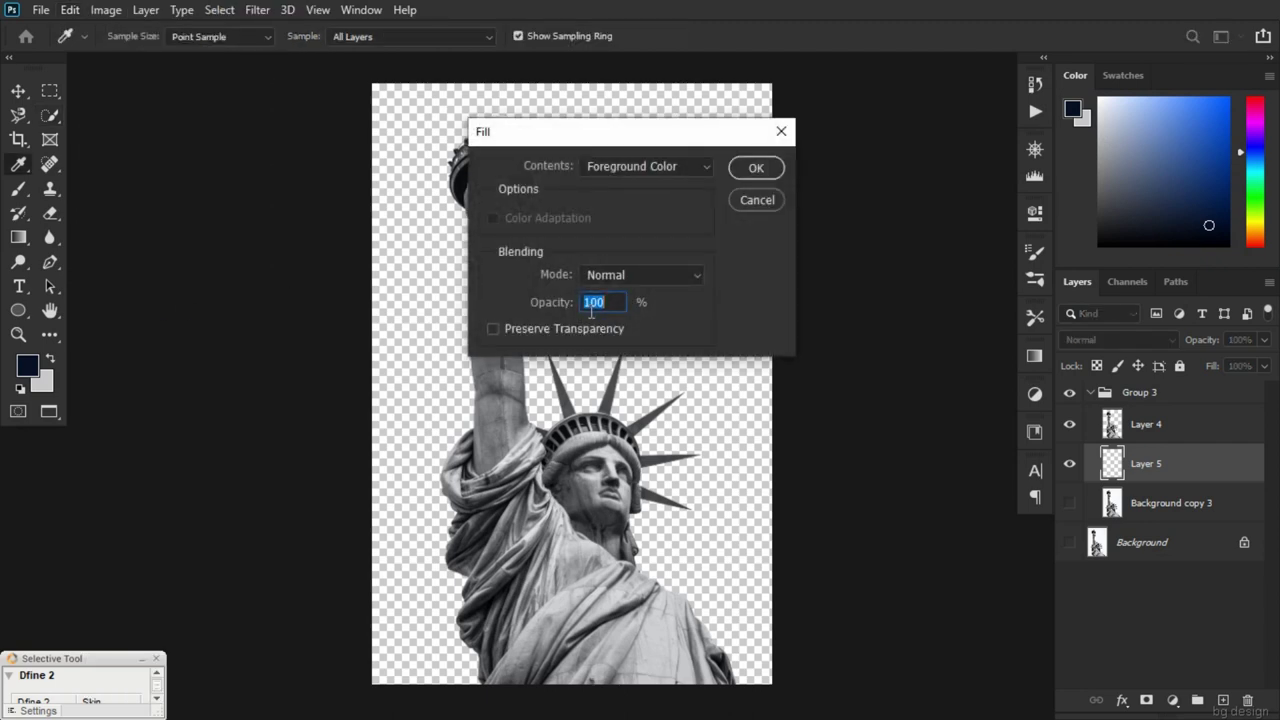
left_click(700, 168)
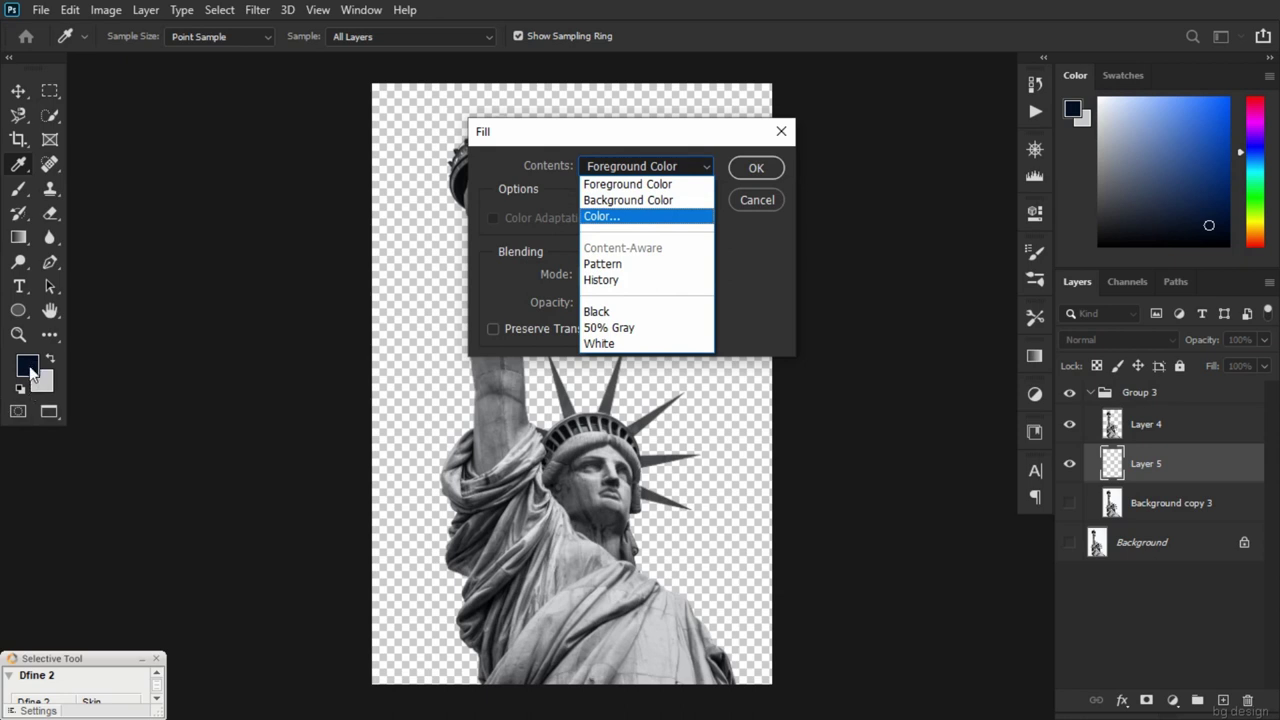
left_click(760, 268)
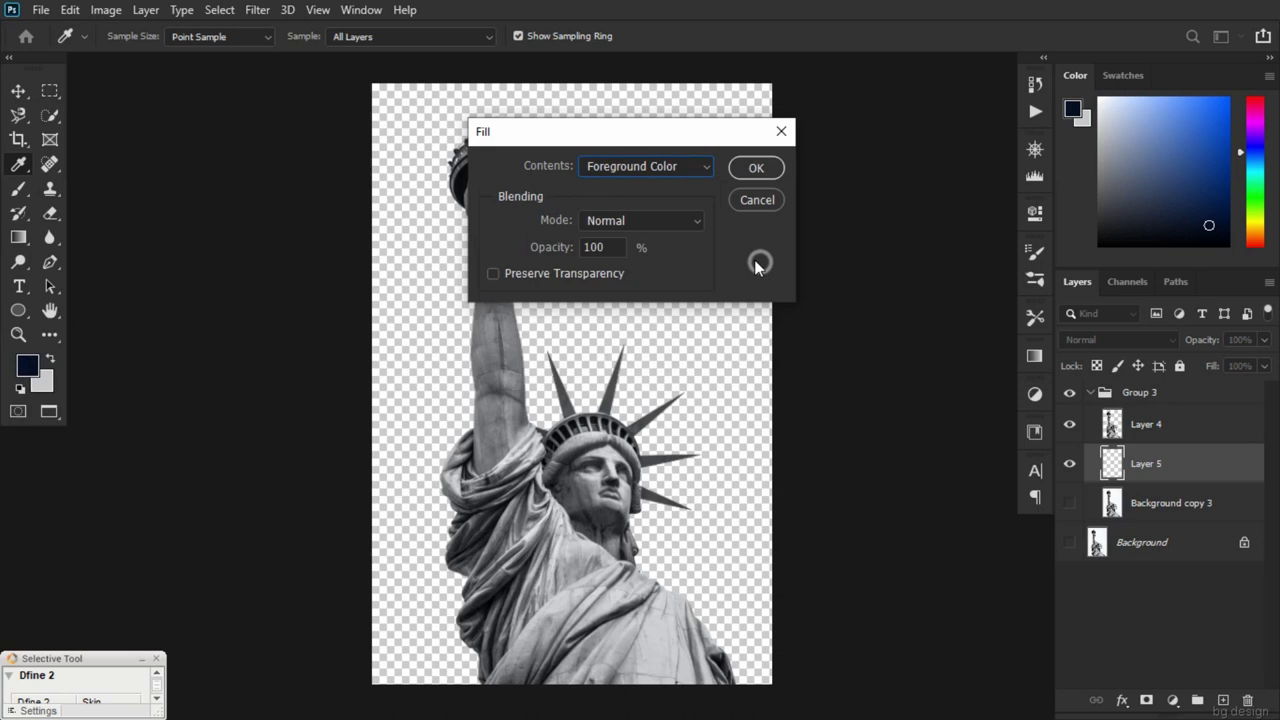
left_click(703, 166)
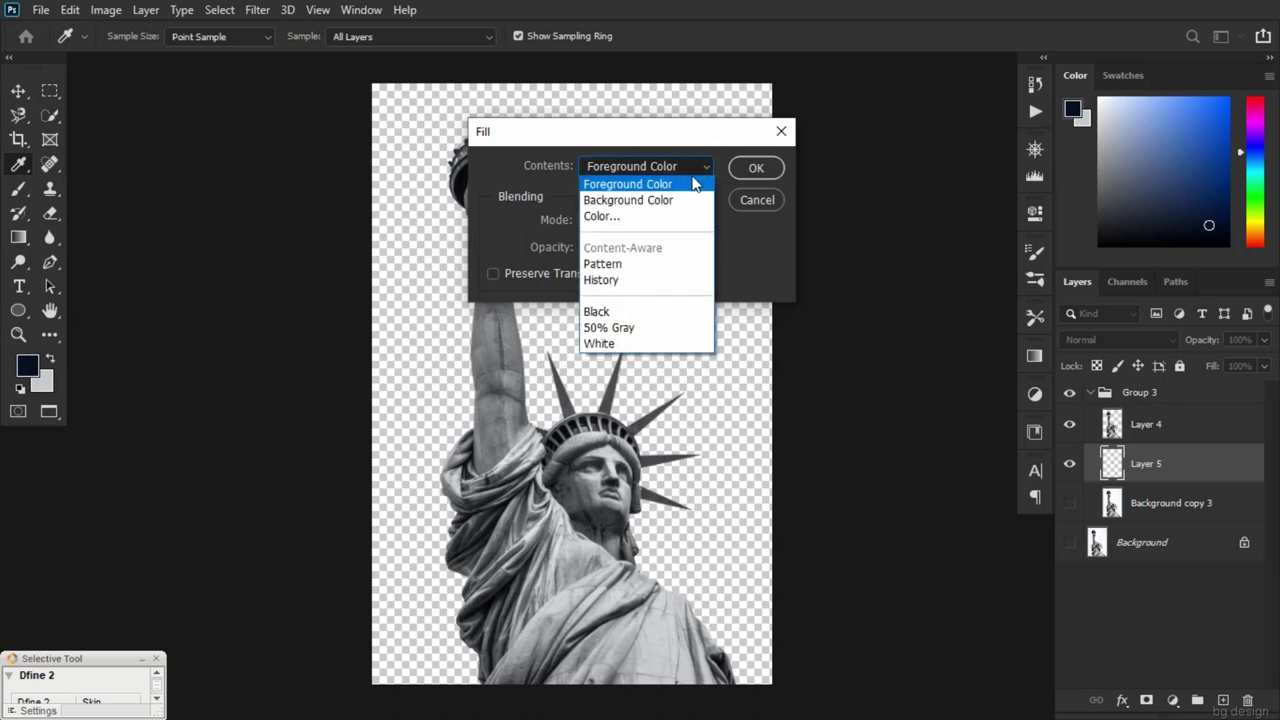
left_click(707, 168)
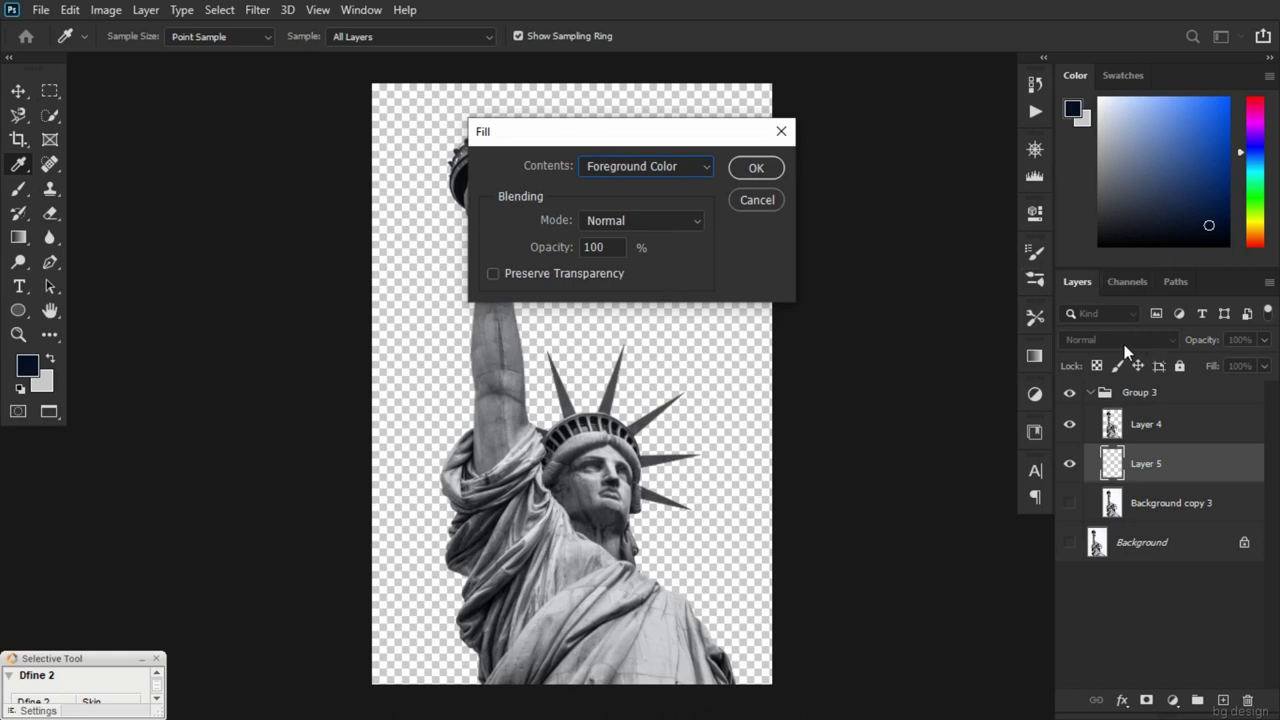
left_click(695, 221)
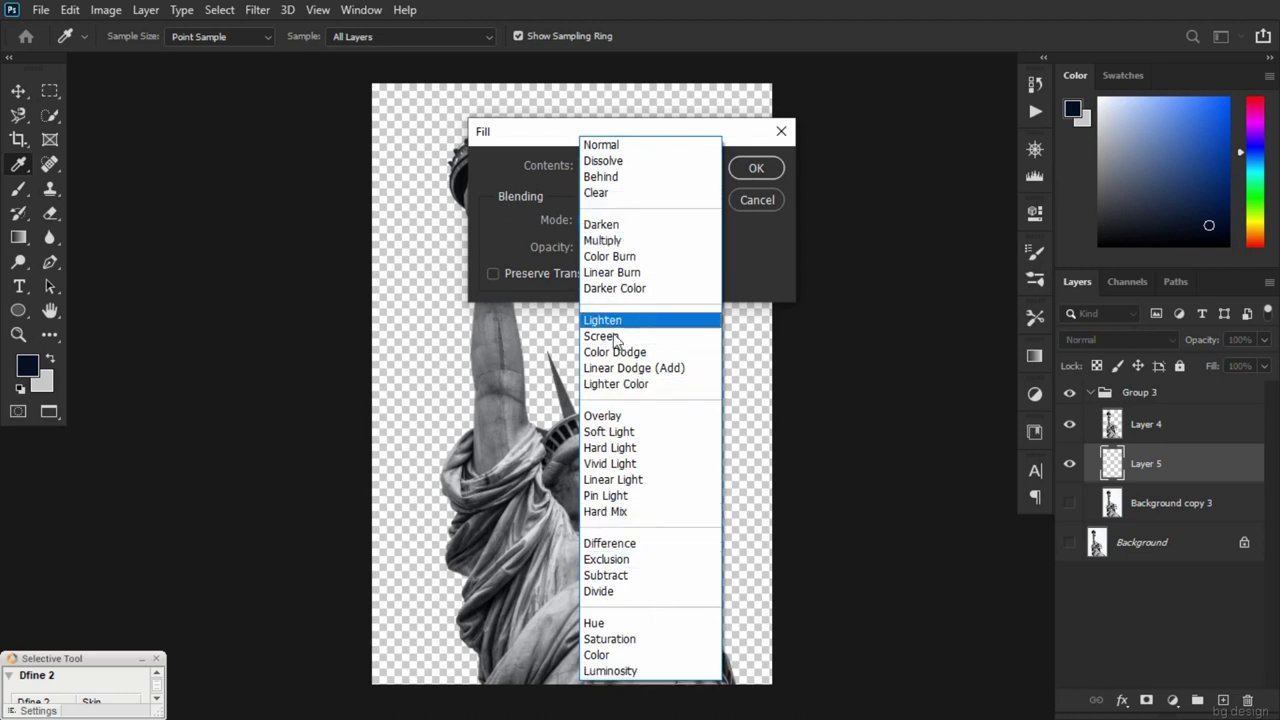
left_click(748, 266)
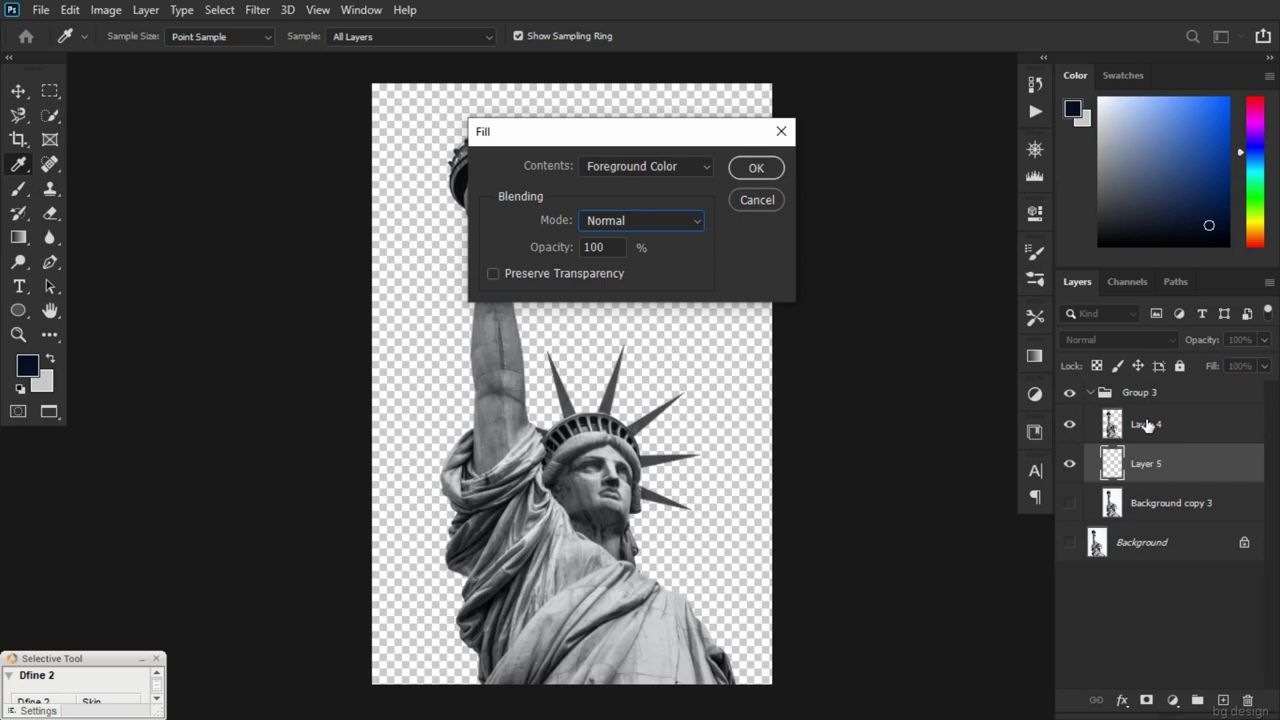
left_click(744, 169)
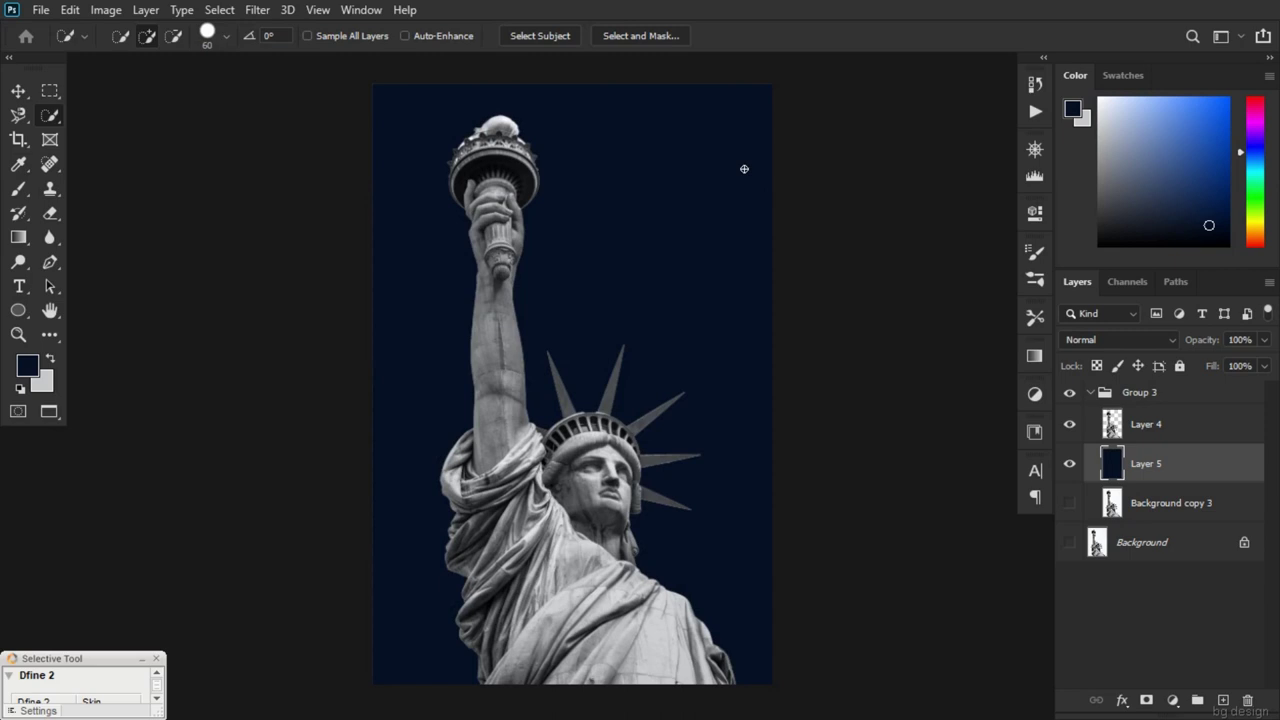
Change the foreground to near-black #151515 and fill Layer 5 with it
key("ctrl+BackSpace")
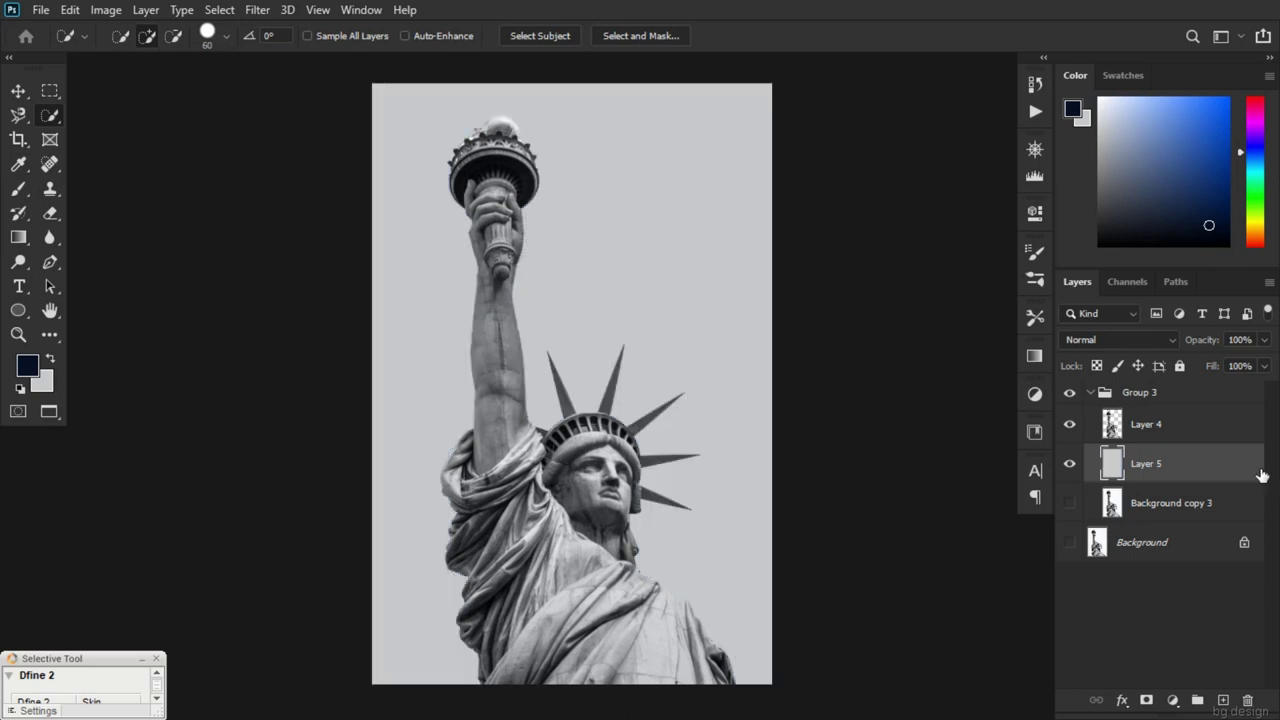
left_click(27, 368)
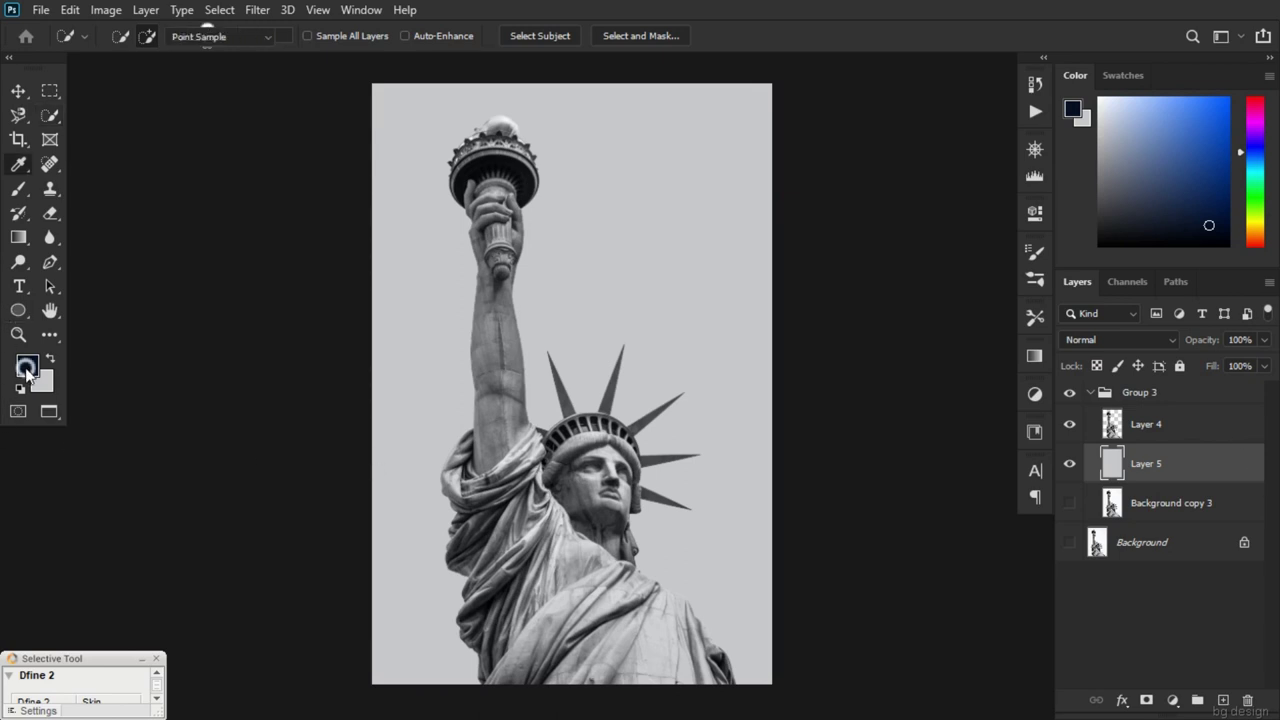
mouse_move(975, 311)
left_mouse_down()
mouse_move(974, 137)
mouse_move(894, 283)
mouse_move(1002, 225)
mouse_move(997, 306)
mouse_move(741, 323)
mouse_move(758, 323)
left_mouse_up()
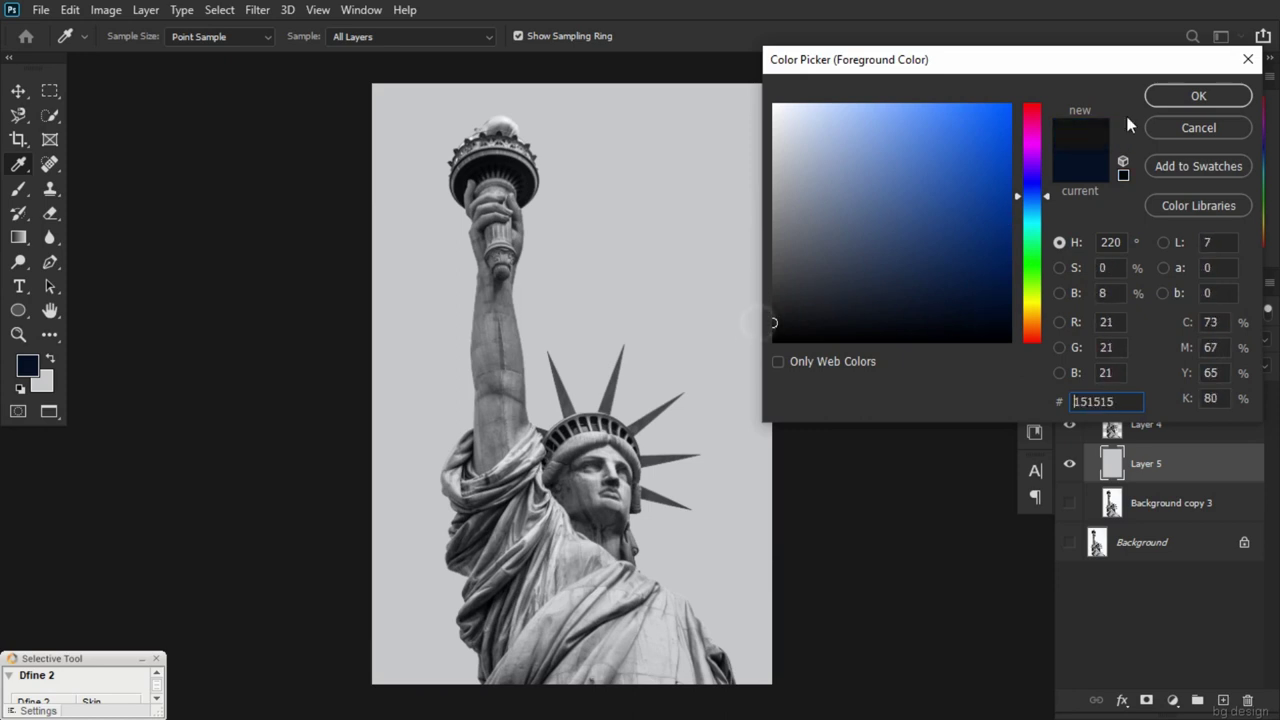
left_click(1163, 98)
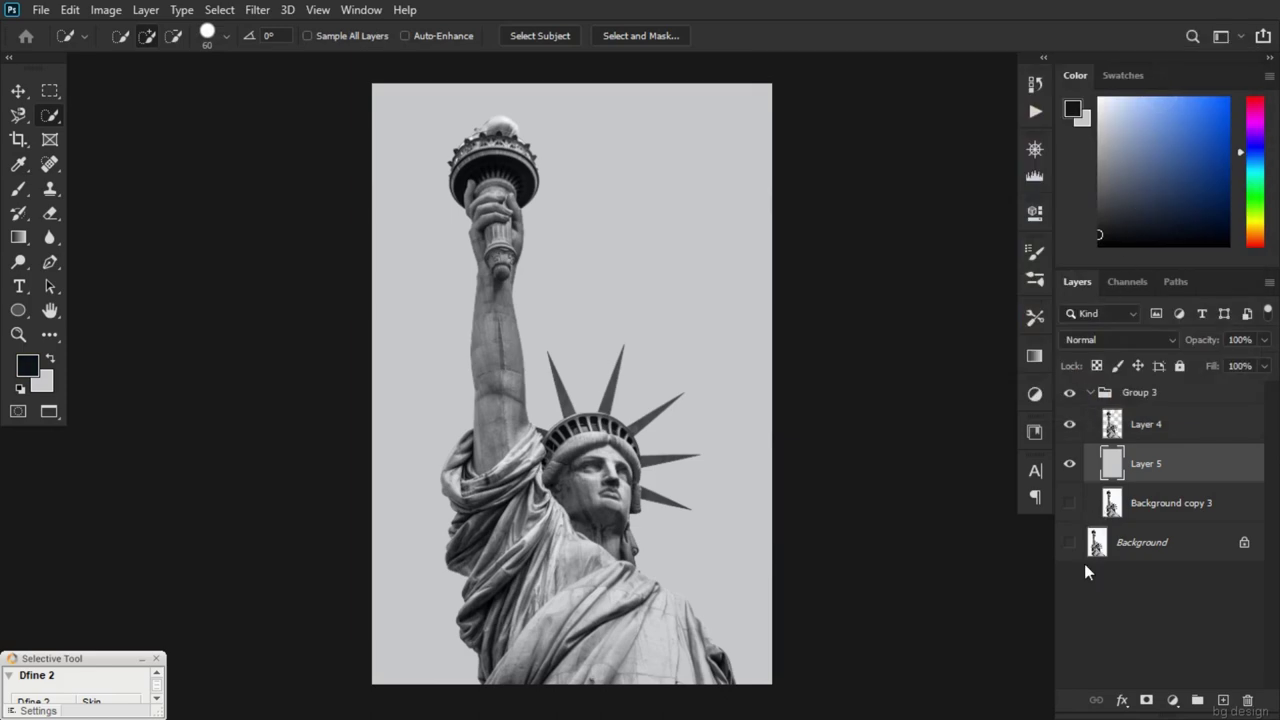
key("alt+BackSpace")
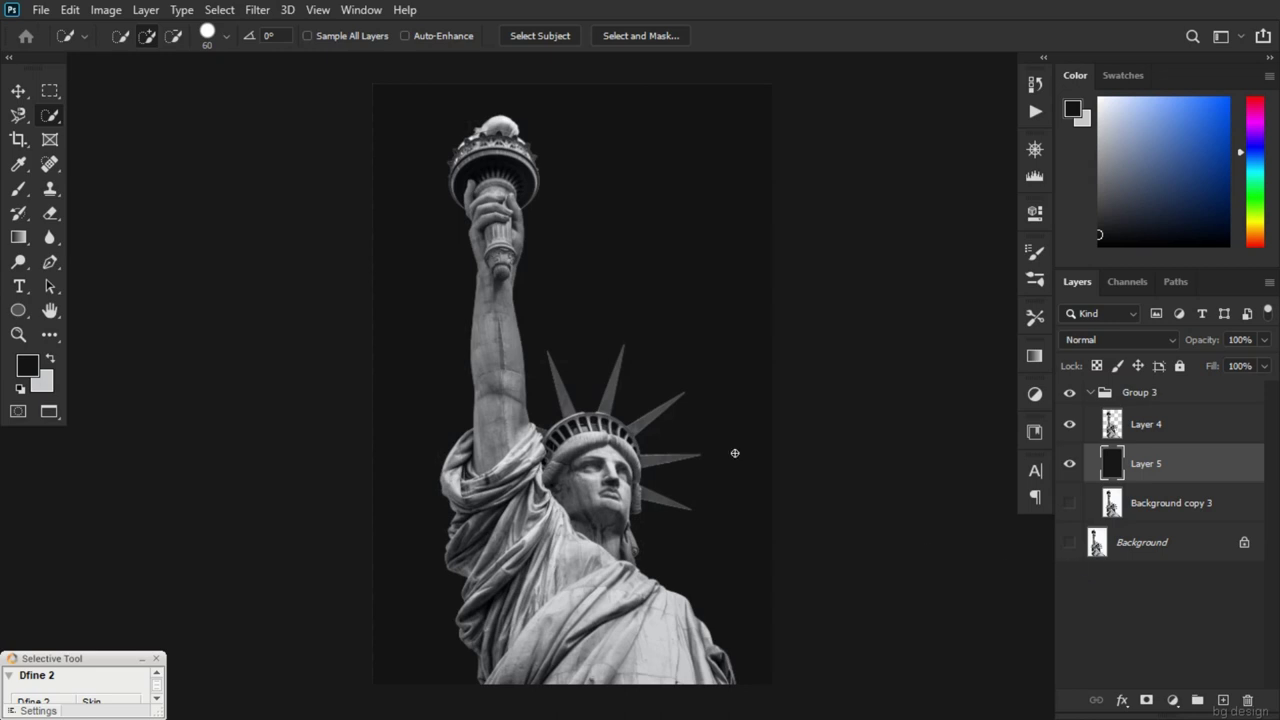
With the Move tool, toggle Layer 5's visibility to check the cutout, then select Layer 4
left_click(19, 91)
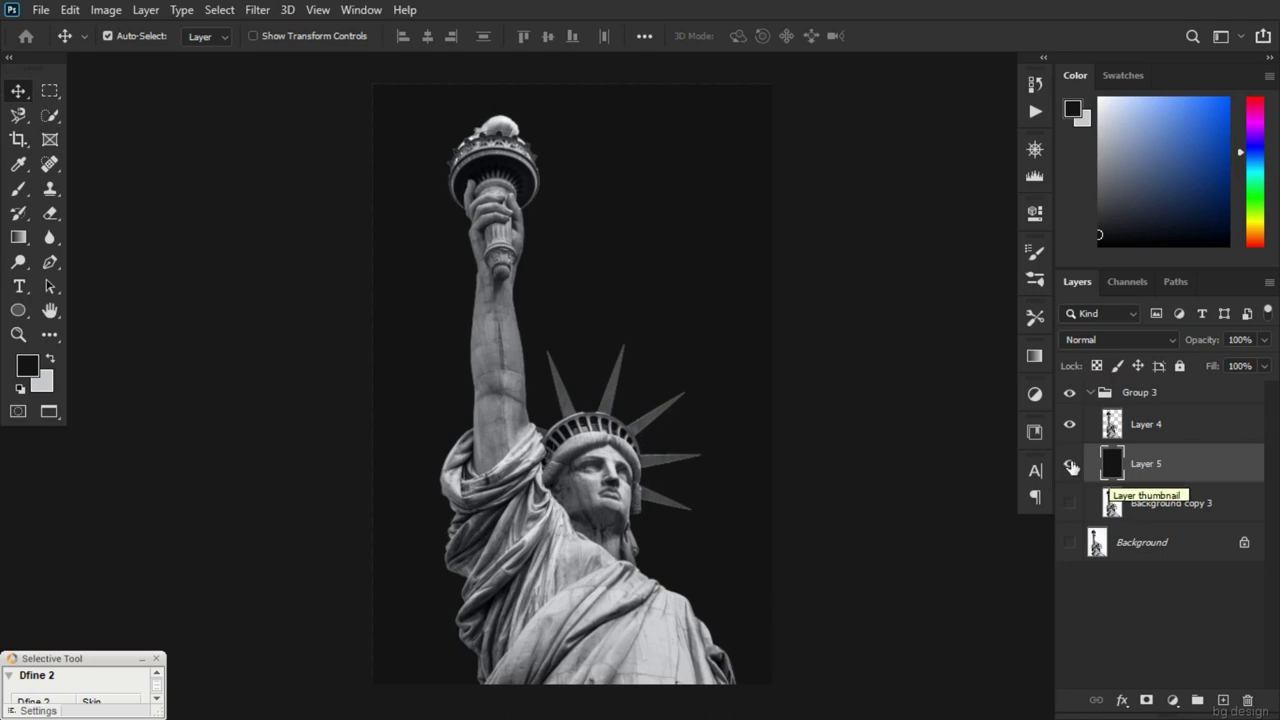
left_click(1070, 465)
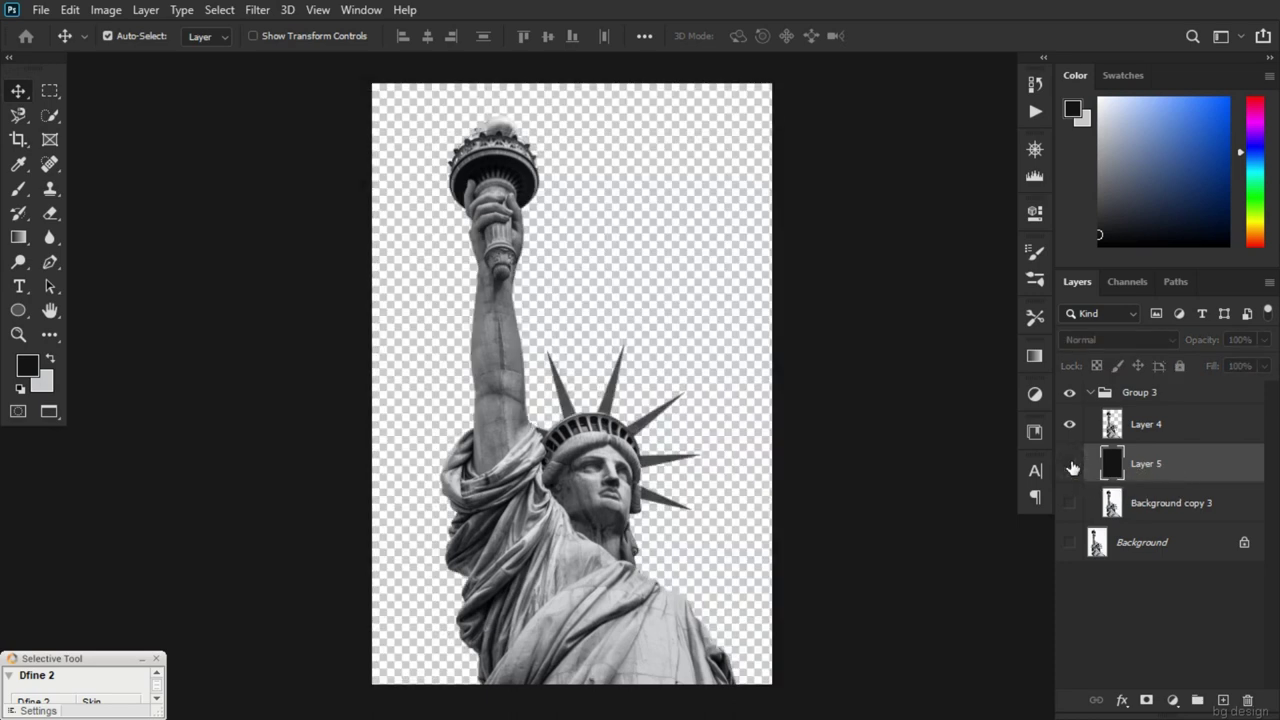
left_click(1070, 465)
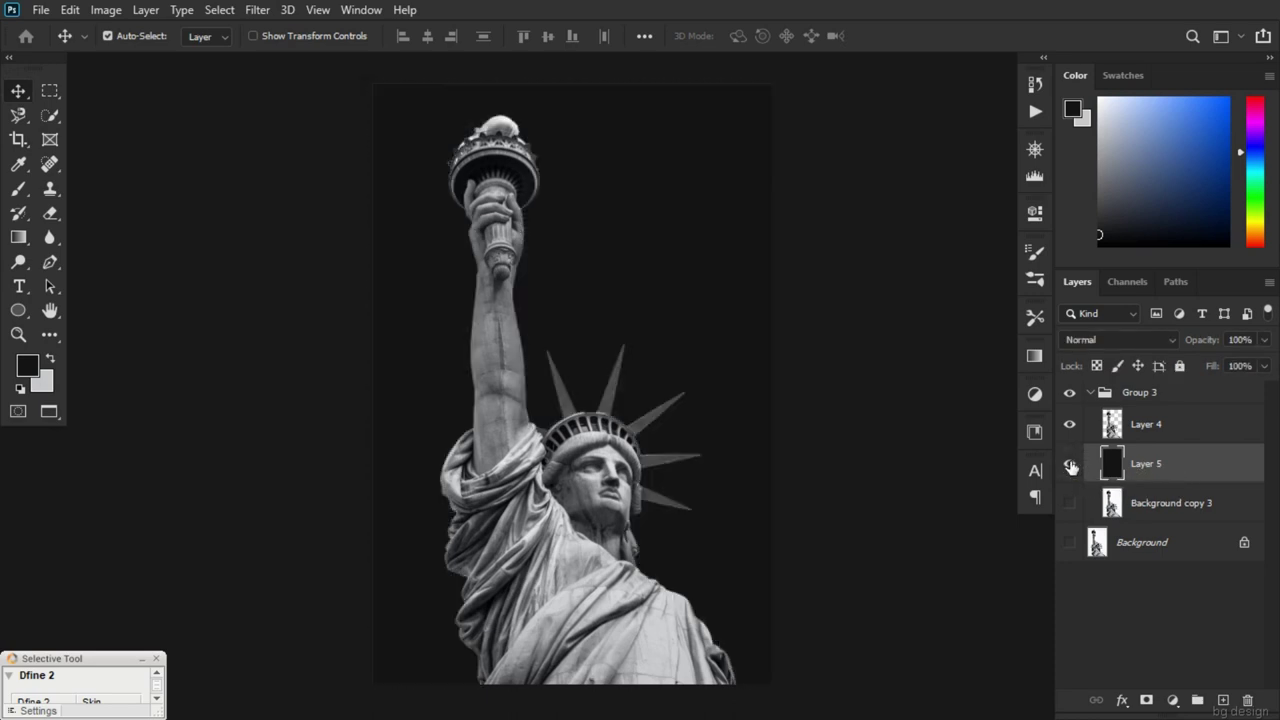
left_click(1174, 426)
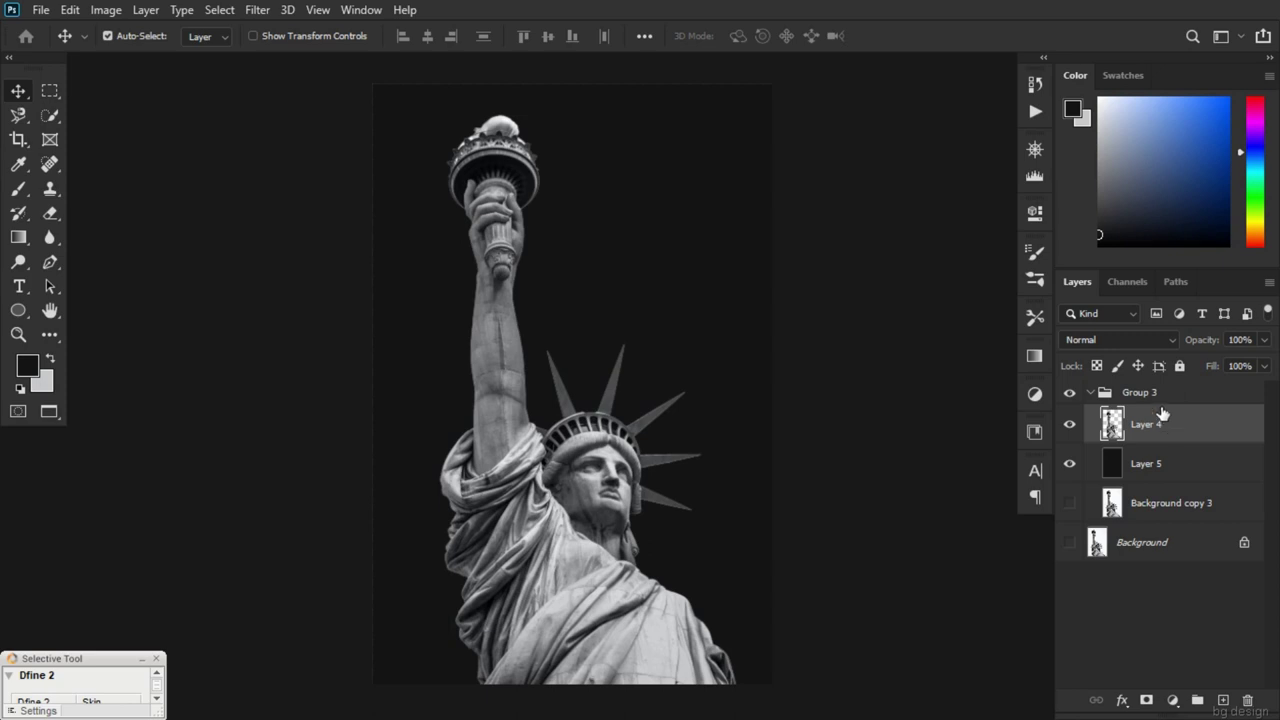
Free-transform the Layer 4 statue down to about 57% and move it higher
left_click(1068, 426)
key("ctrl")
key("ctrl+t")
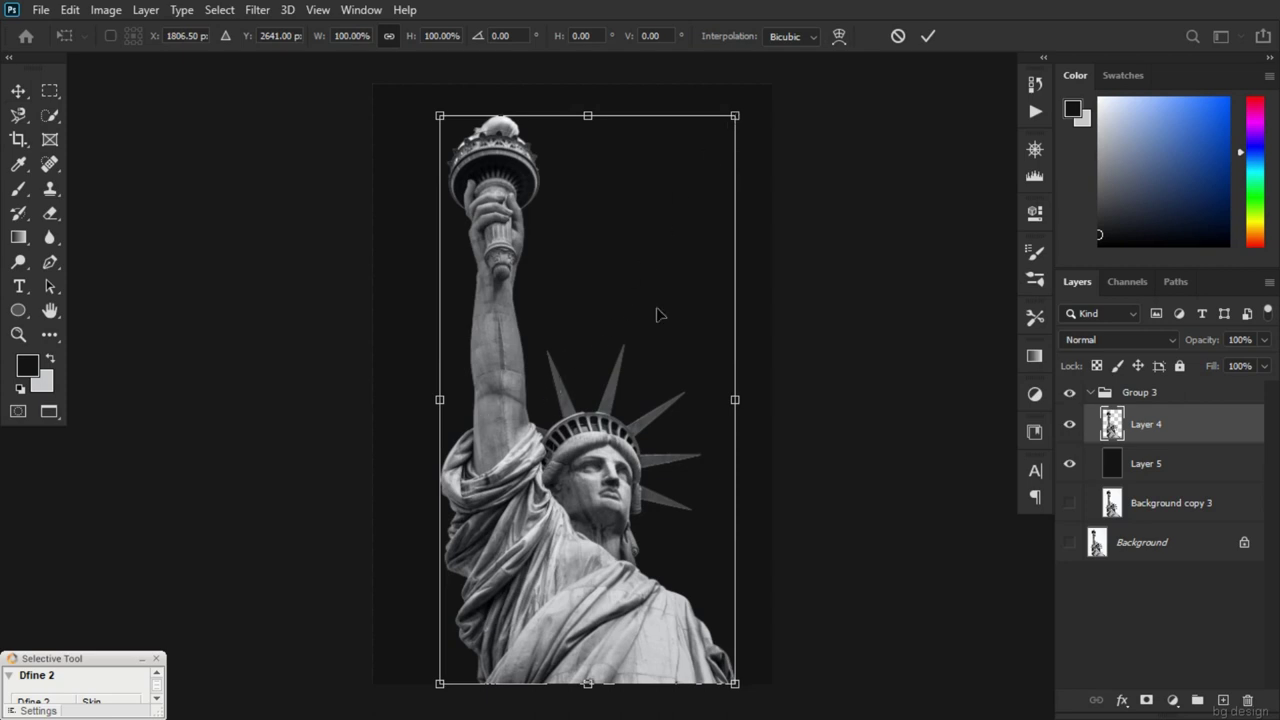
left_click(928, 36)
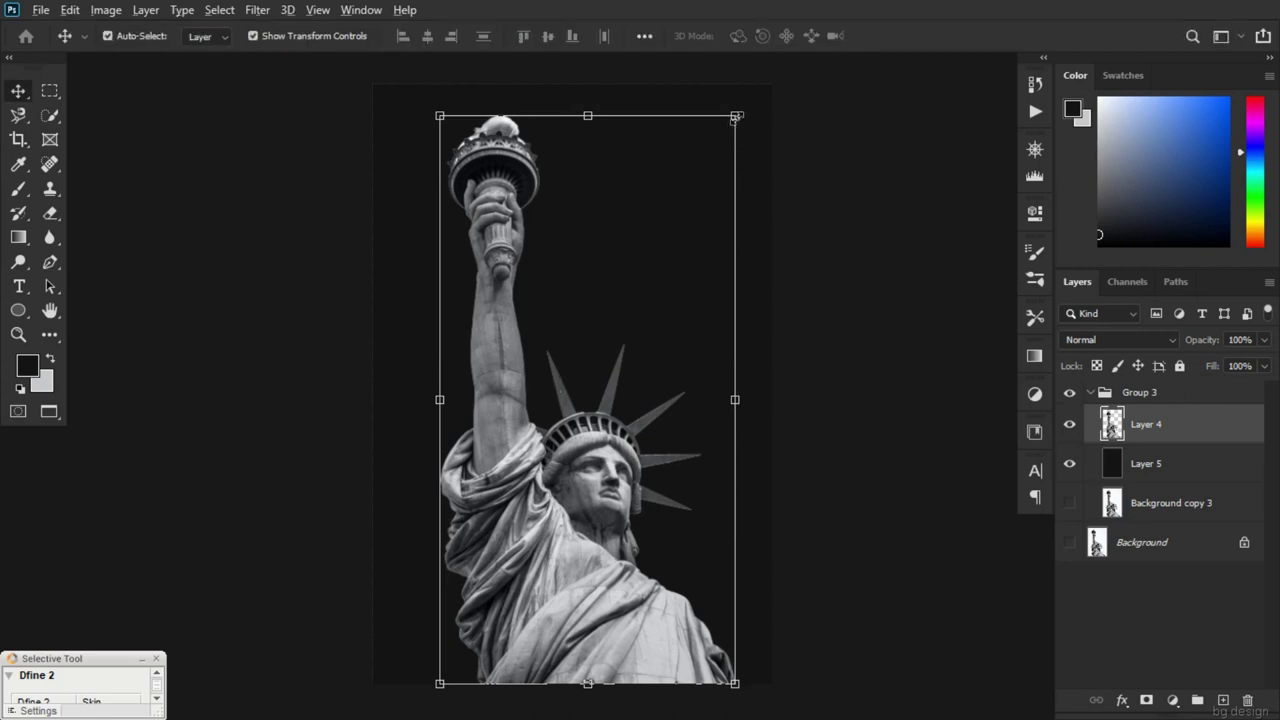
left_click_drag(736, 117, 678, 245)
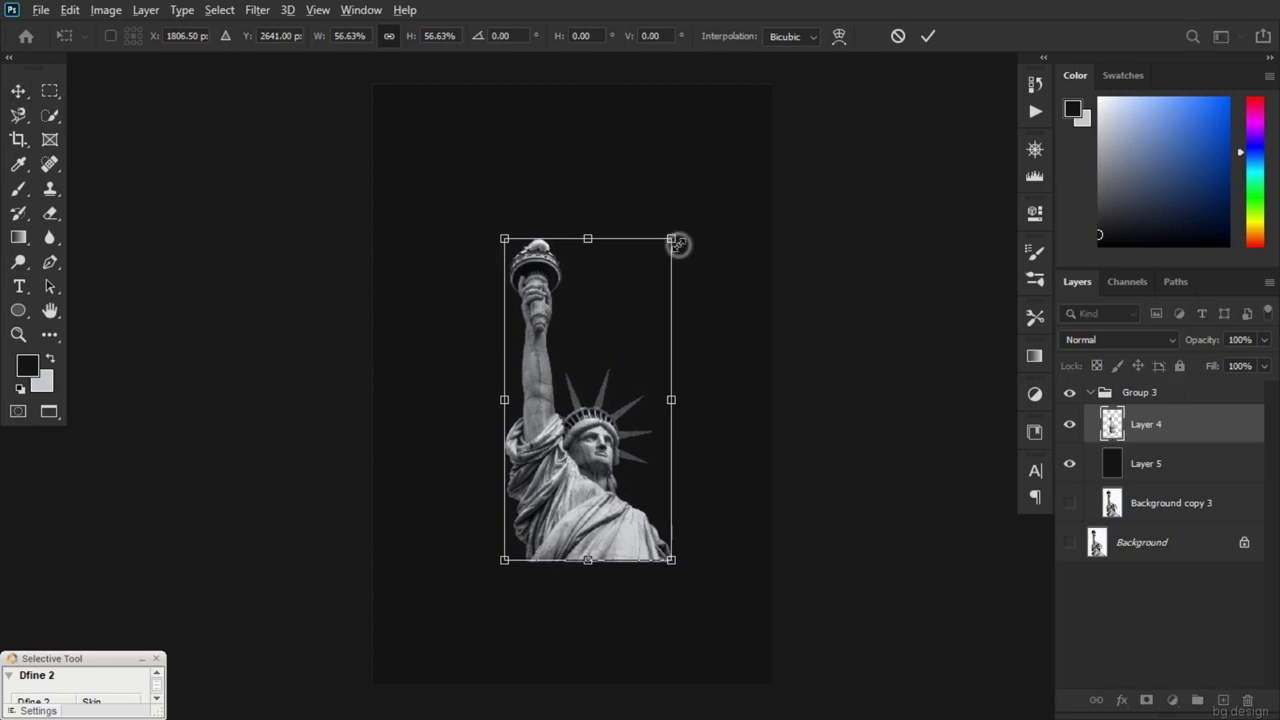
mouse_move(582, 473)
left_mouse_down()
mouse_move(584, 418)
mouse_move(612, 473)
mouse_move(537, 465)
mouse_move(592, 408)
left_mouse_up()
key("Return")
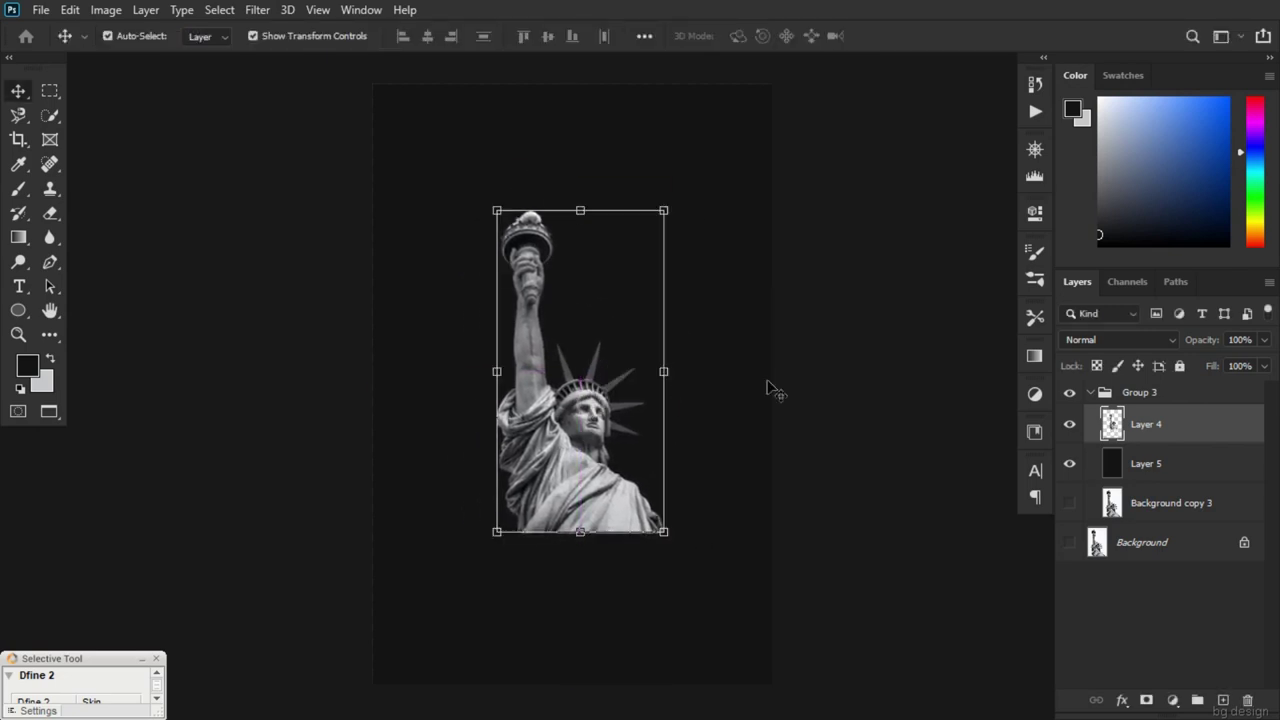
left_click(874, 351)
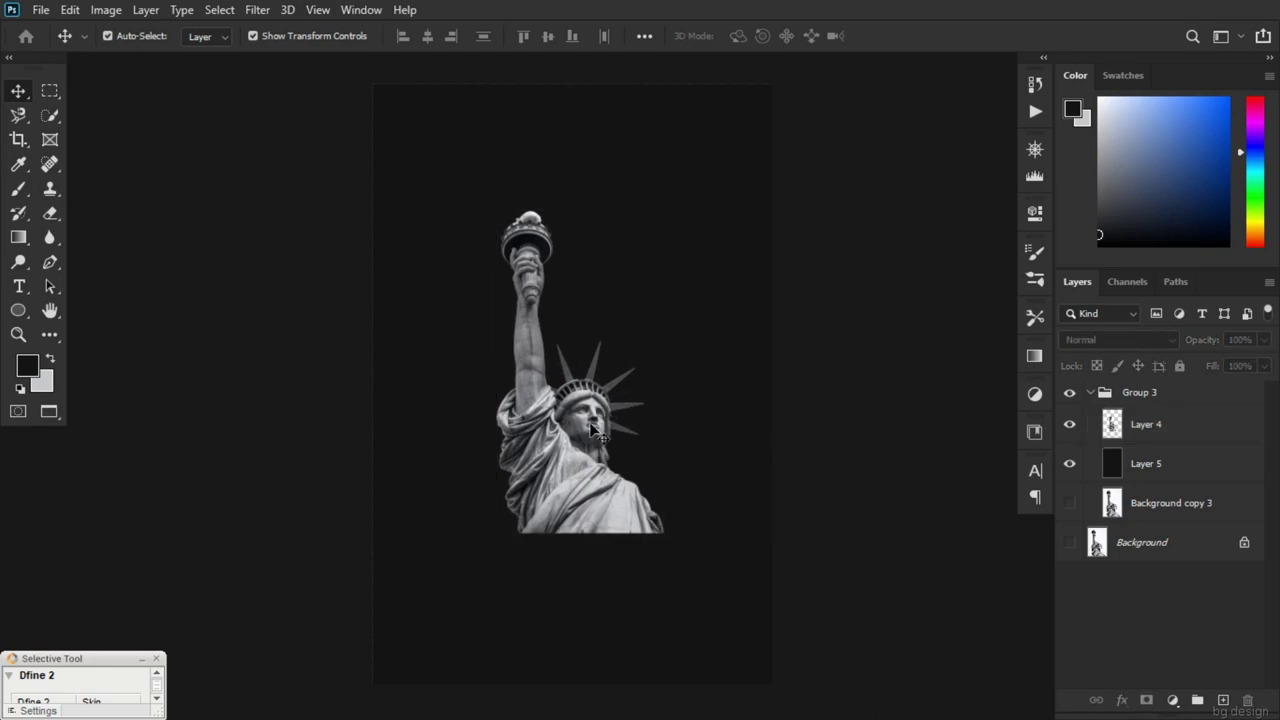
Drag the statue to the canvas centre, then check the View display options
left_click_drag(592, 432, 591, 428)
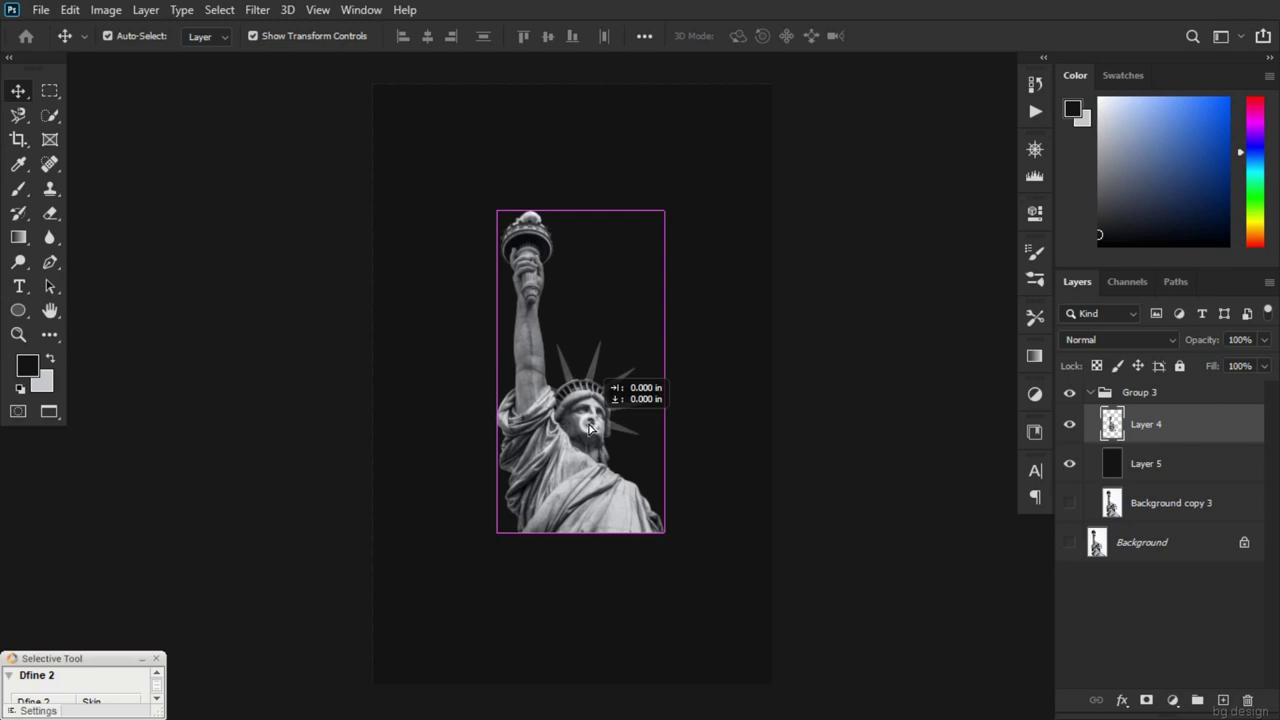
mouse_move(591, 428)
left_mouse_down()
mouse_move(591, 450)
mouse_move(588, 350)
mouse_move(594, 445)
left_mouse_up()
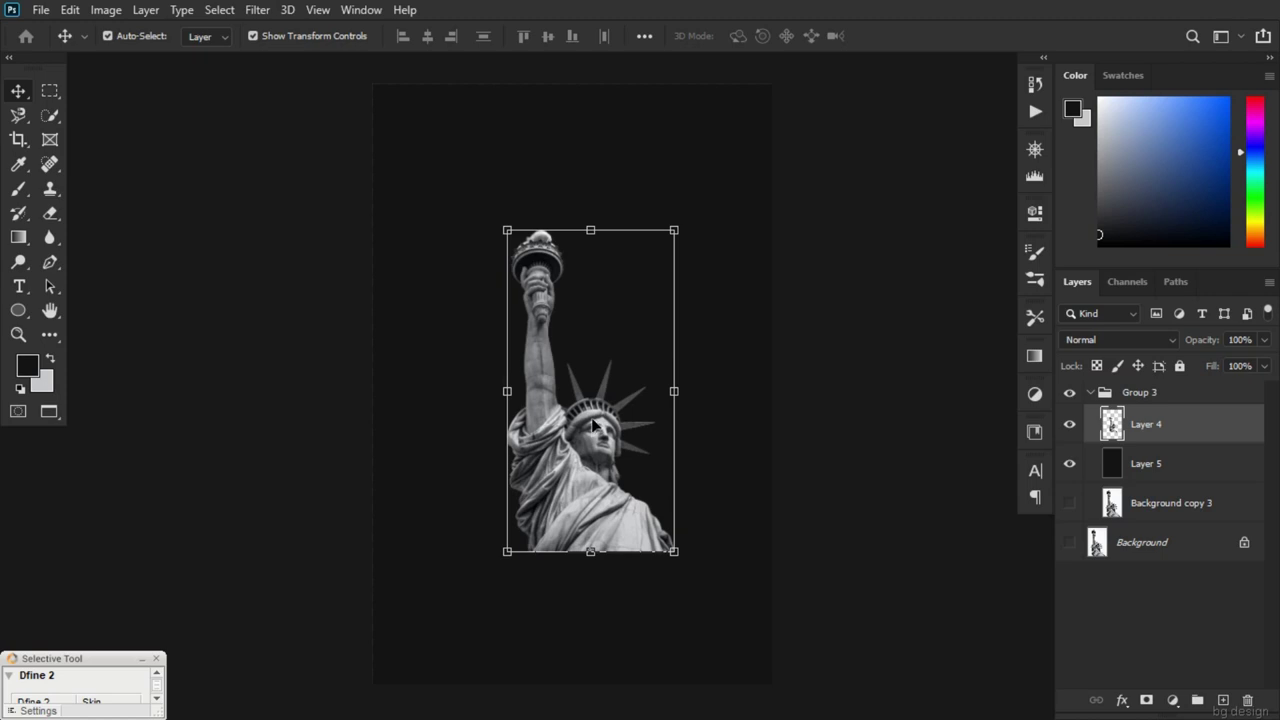
left_click_drag(592, 440, 586, 427)
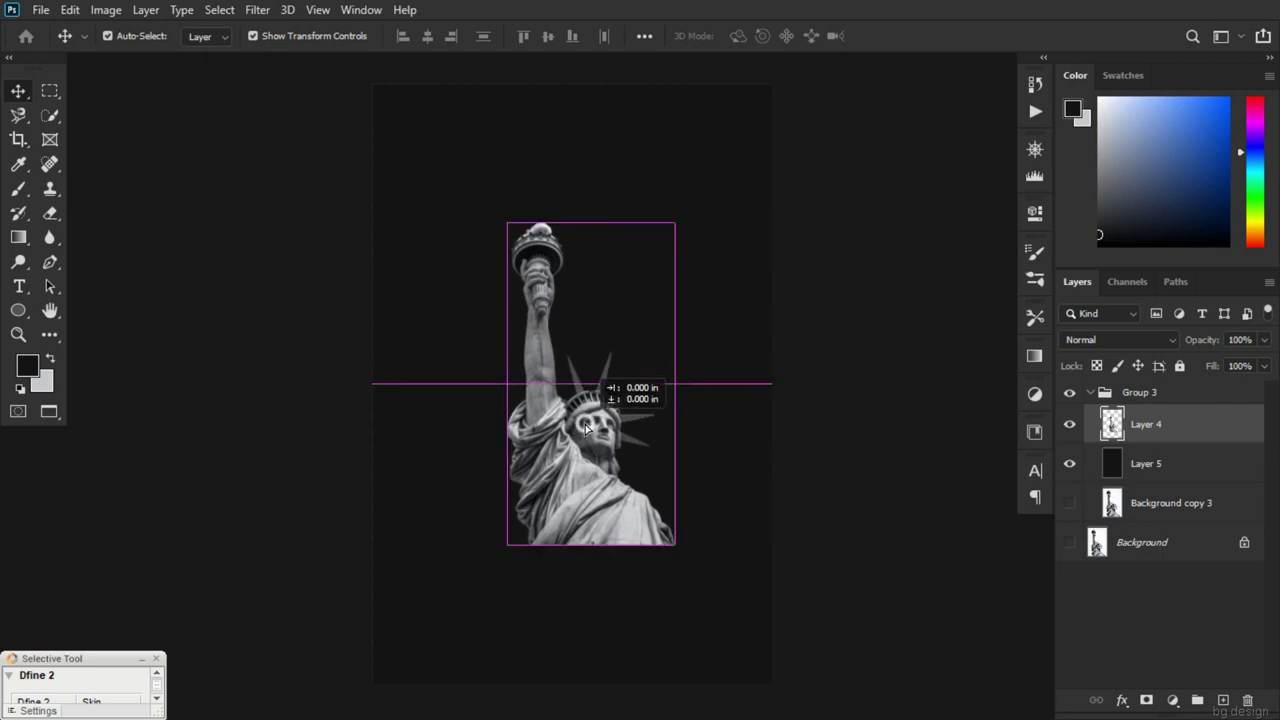
left_click_drag(586, 427, 567, 430)
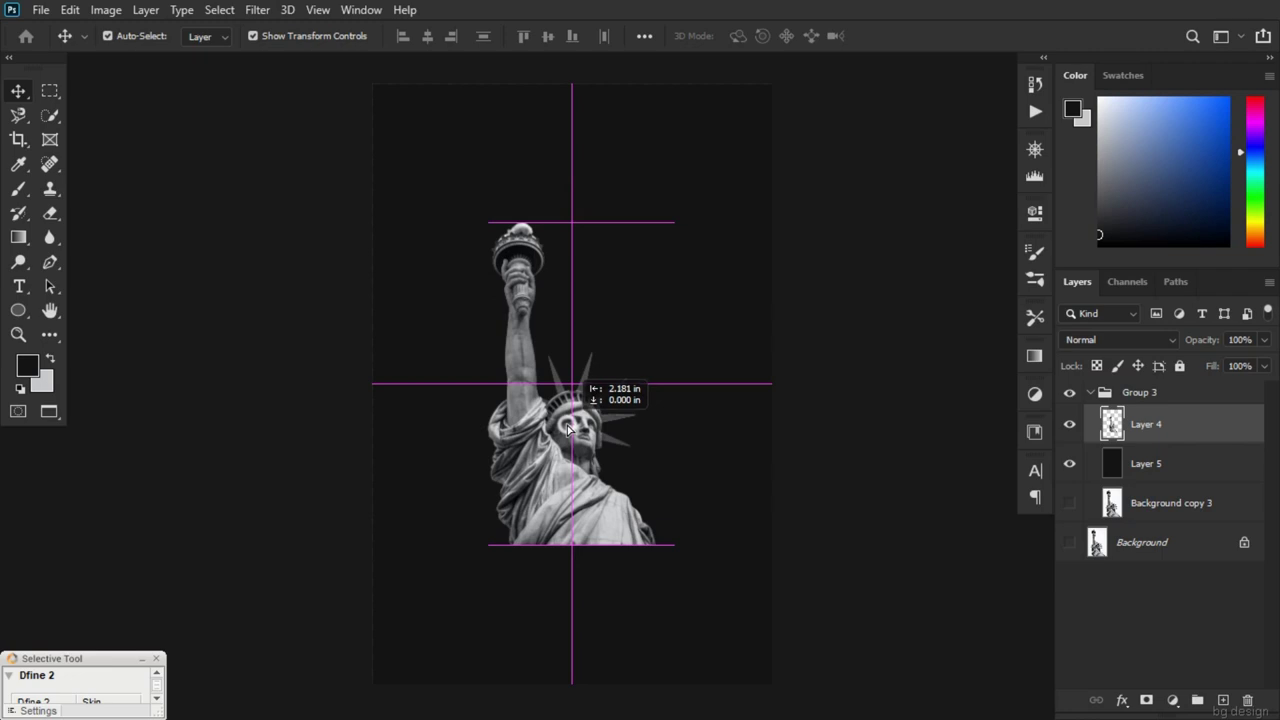
left_click_drag(568, 430, 568, 430)
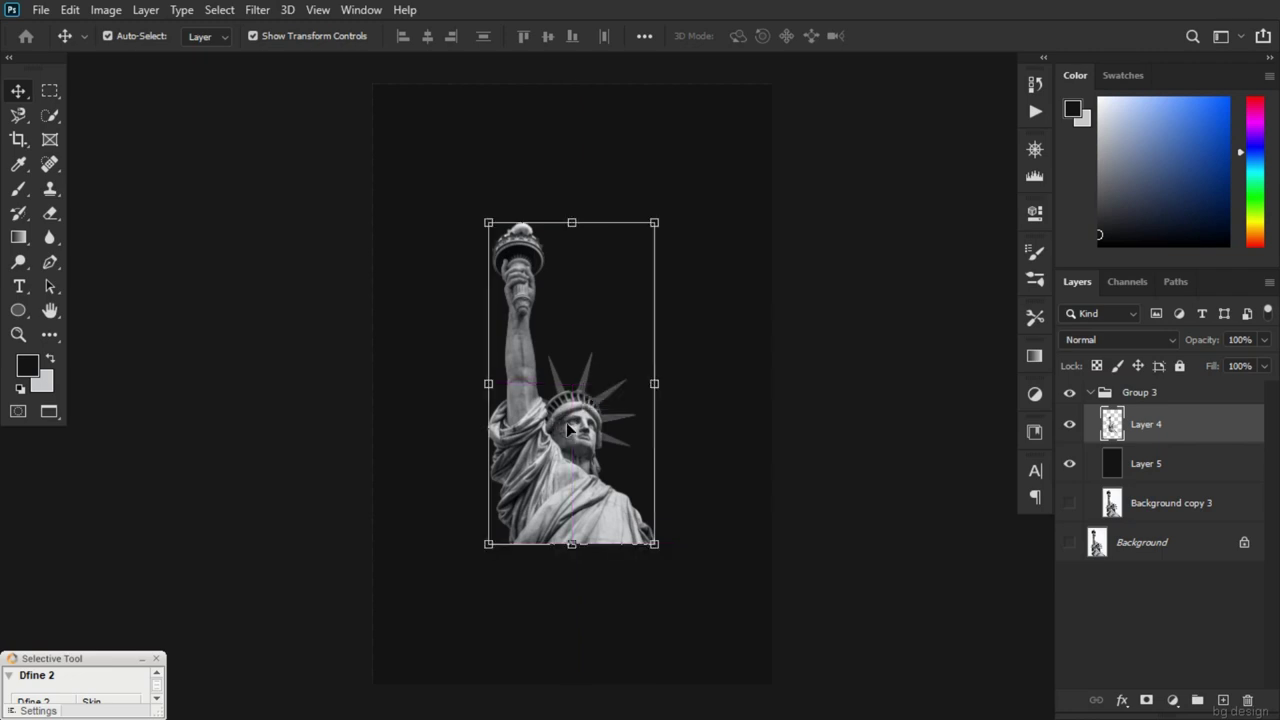
left_click(778, 350)
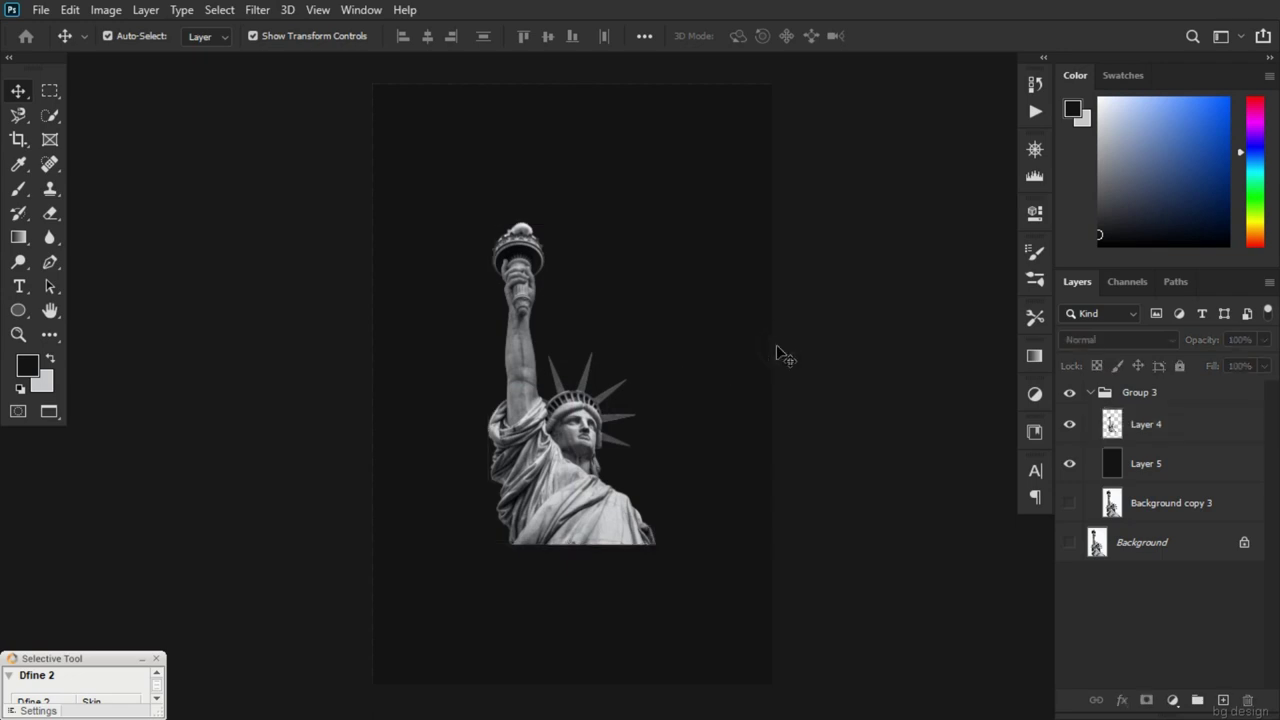
left_click(318, 13)
mouse_move(334, 364)
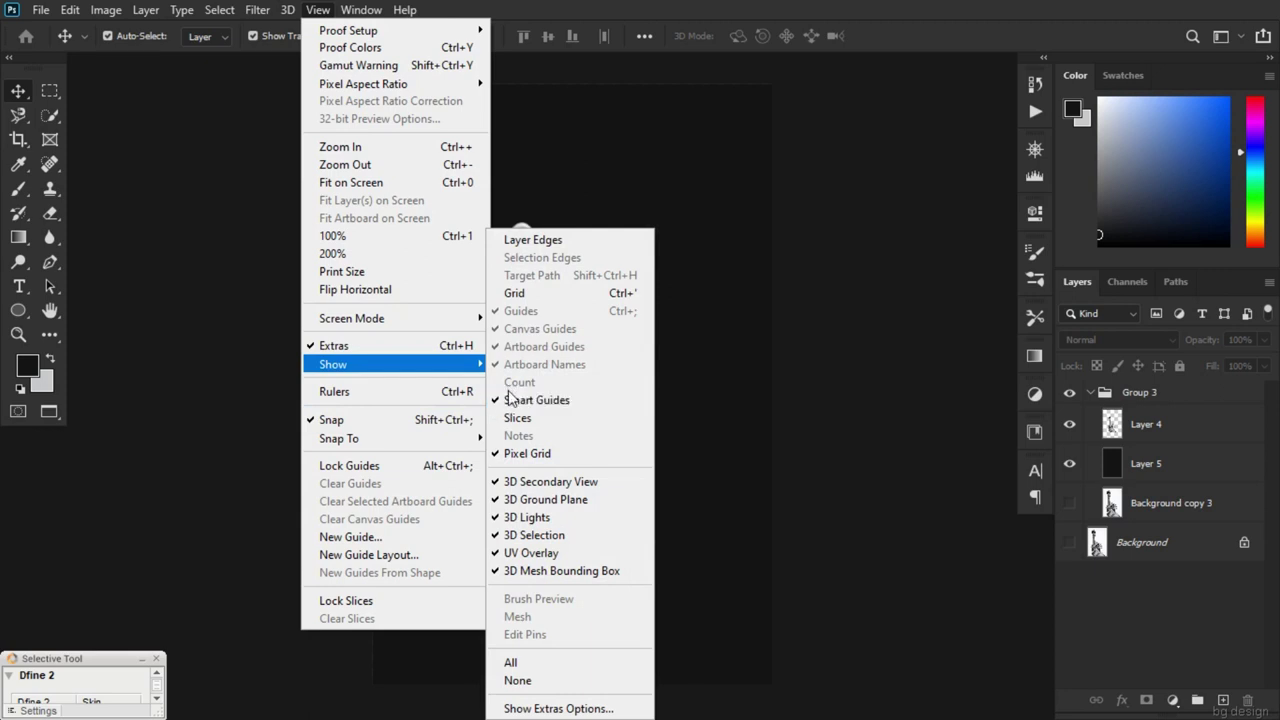
left_click(850, 290)
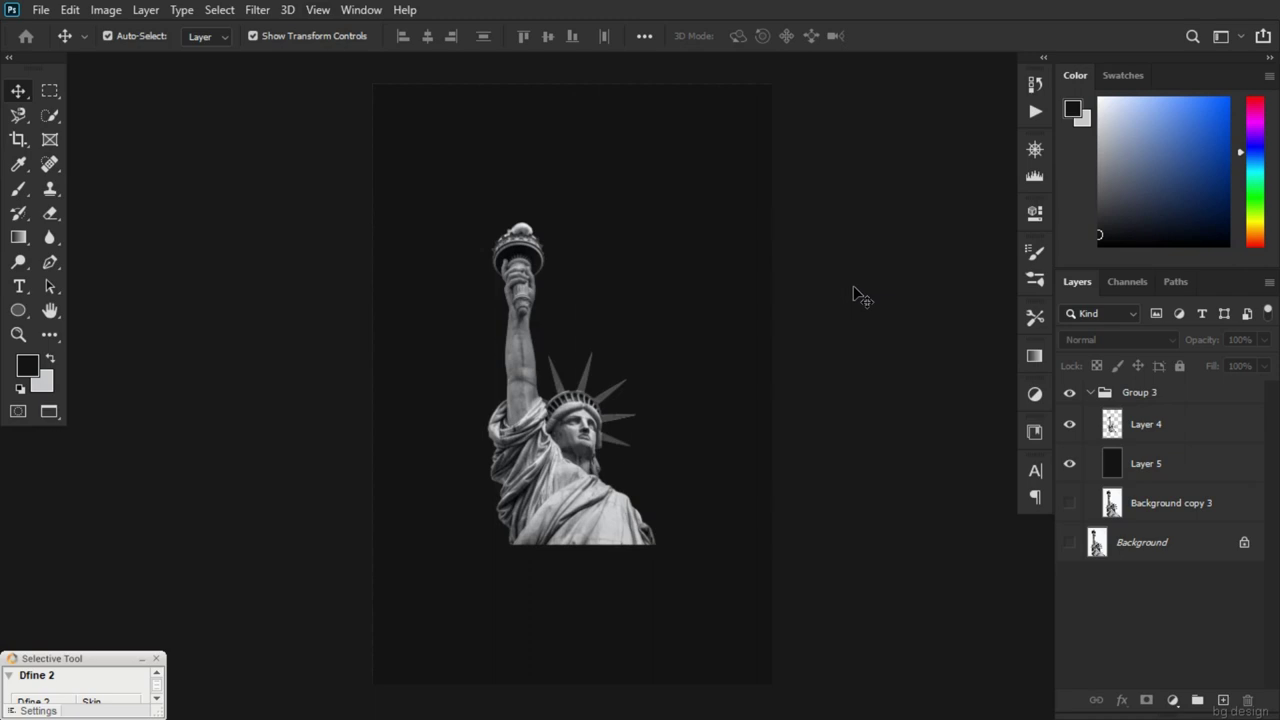
Duplicate Layer 4 and move the copy just beneath the original layer
left_click(1175, 430)
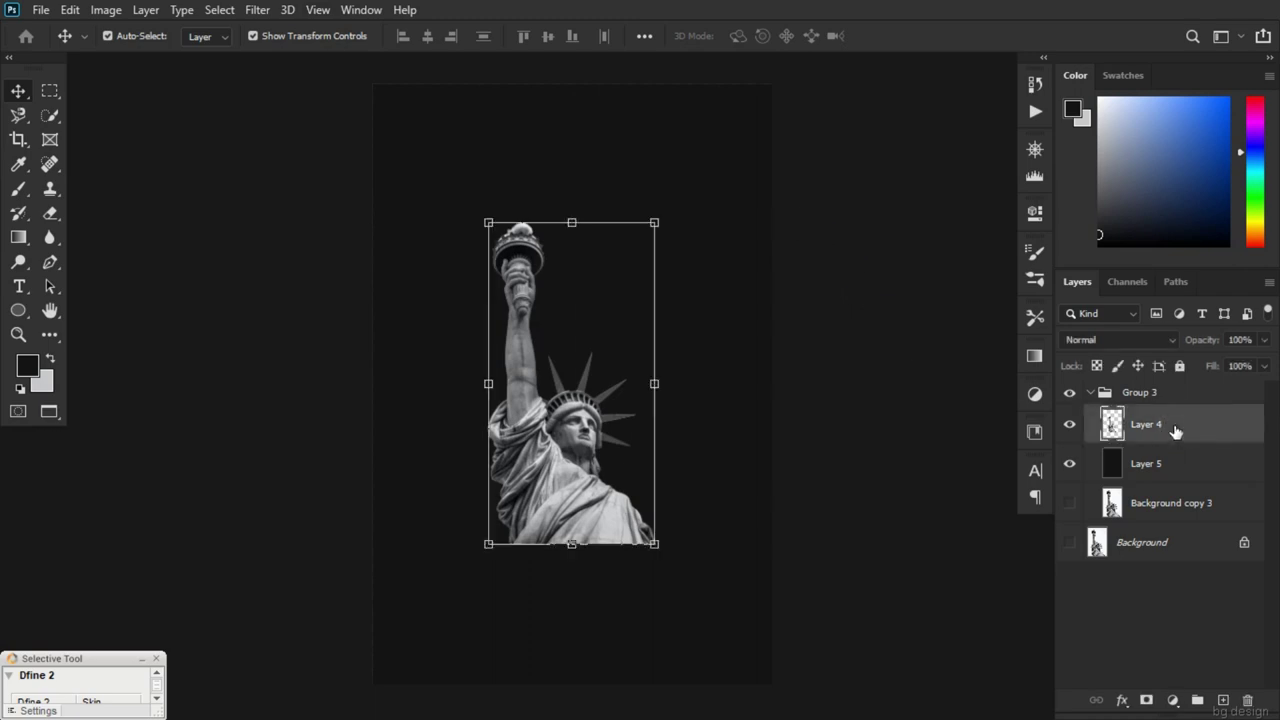
key("ctrl+j")
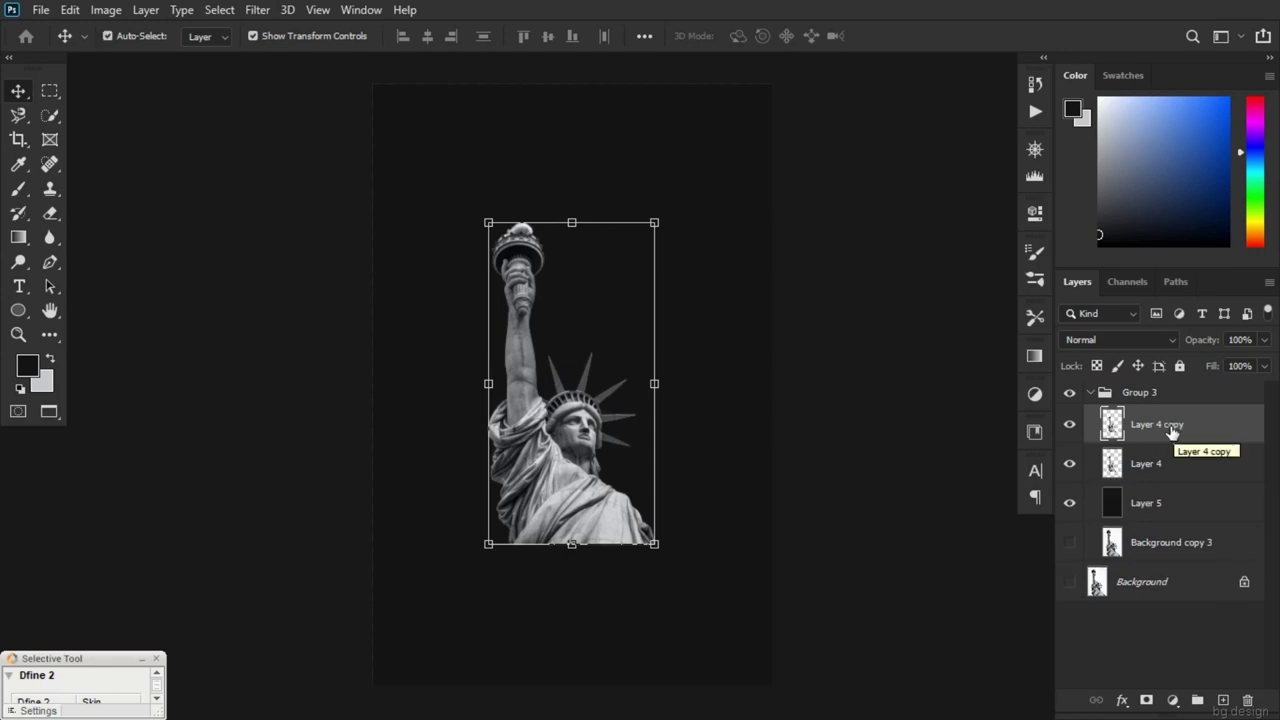
left_click_drag(1160, 424, 1157, 468)
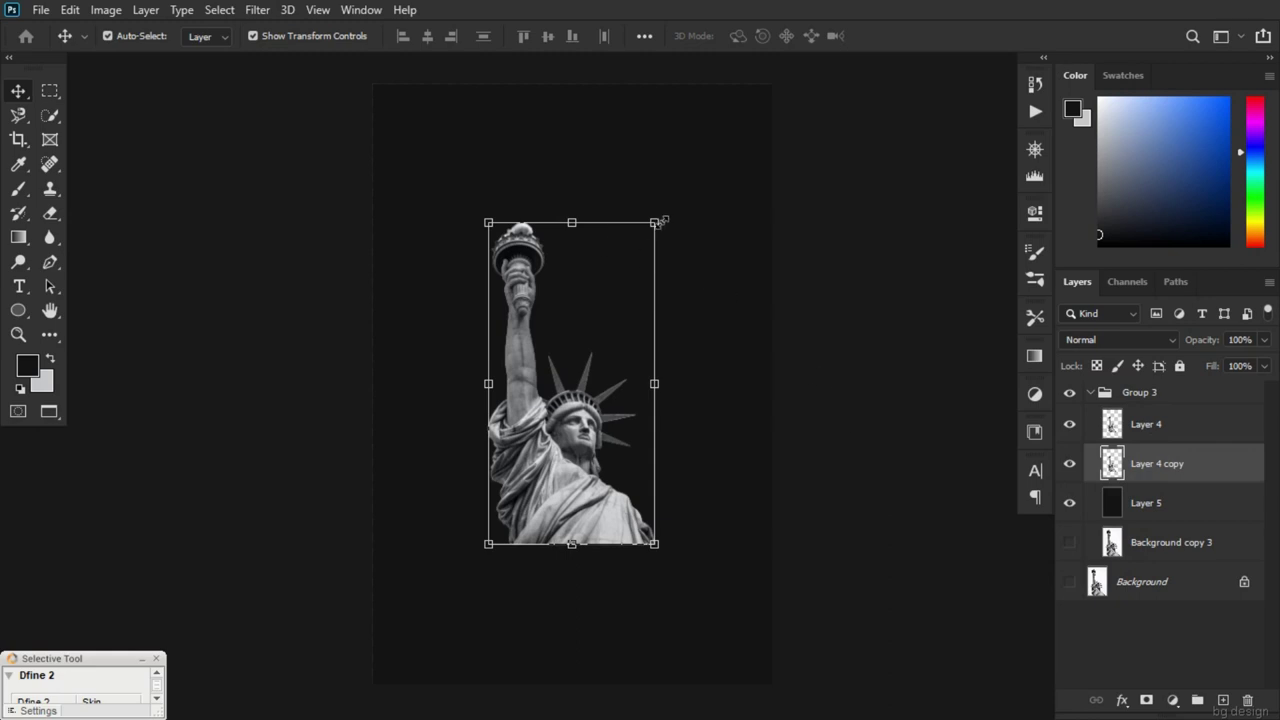
Enlarge Layer 4 copy to about 113%, nudge it upward, then select the whole canvas
left_click_drag(656, 221, 674, 203)
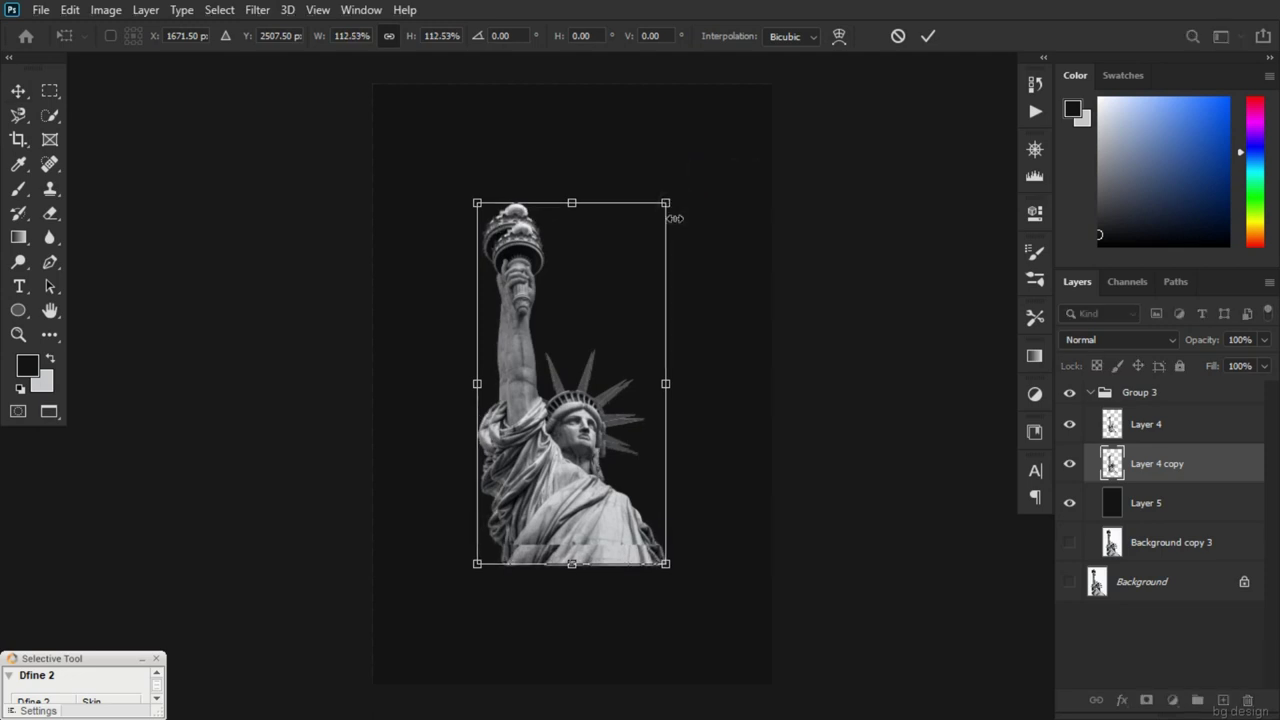
key("Down")
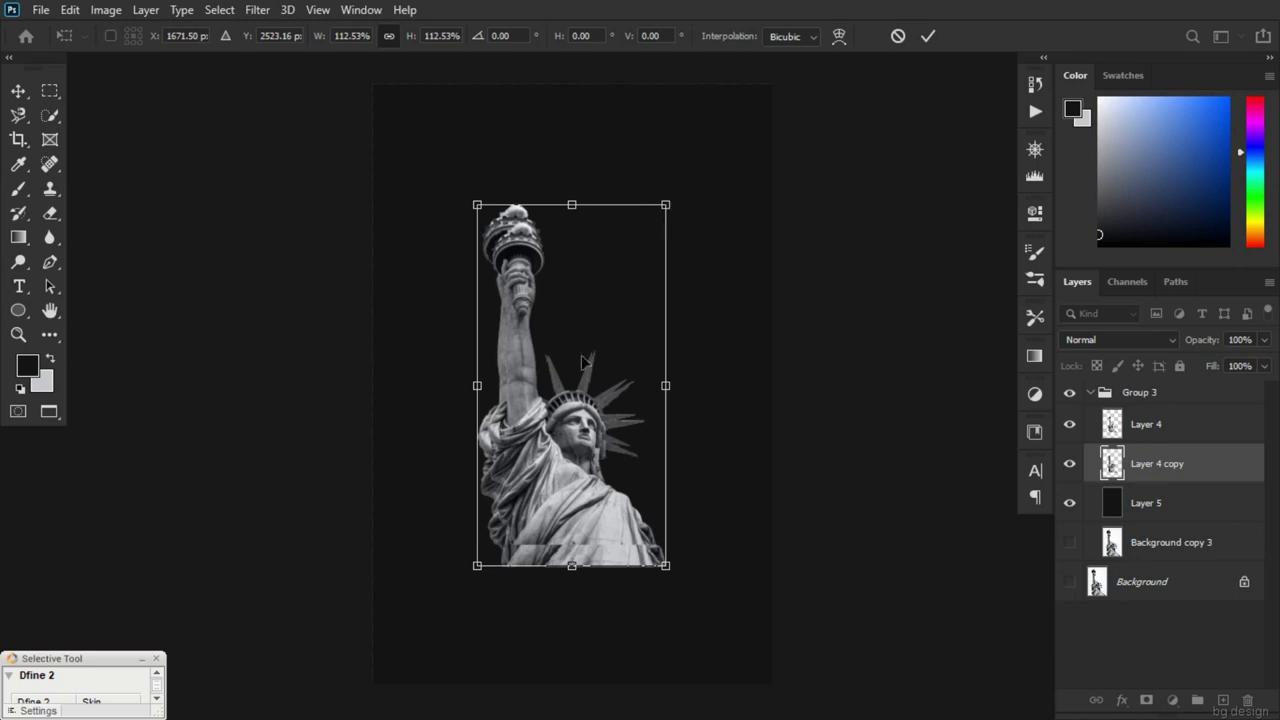
left_click(930, 40)
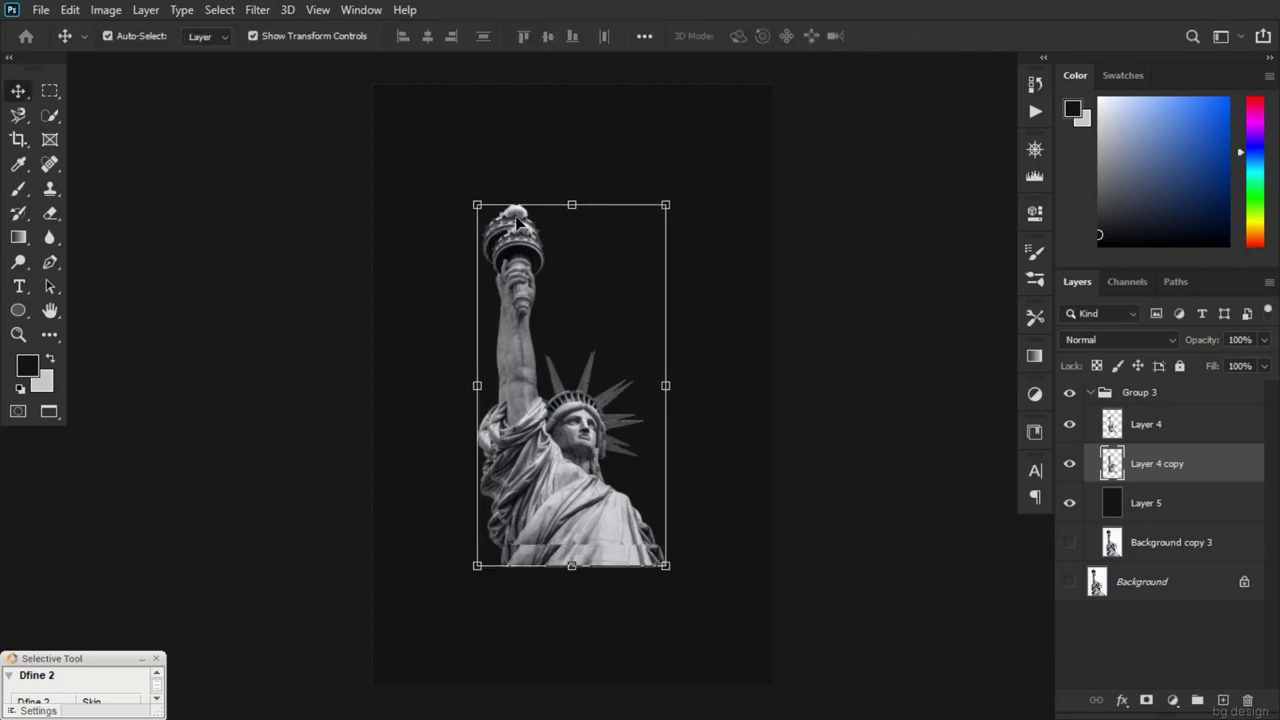
key("Up")
key("Up")
key("Up")
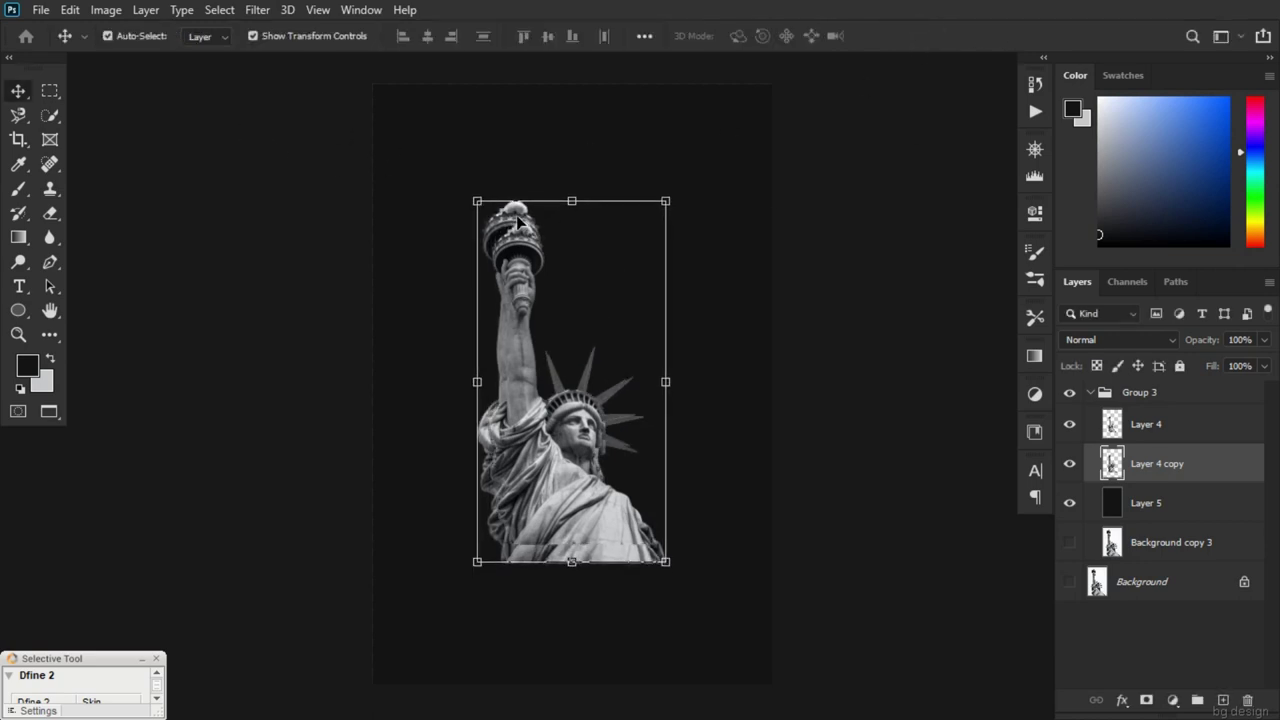
key("Up")
key("Up")
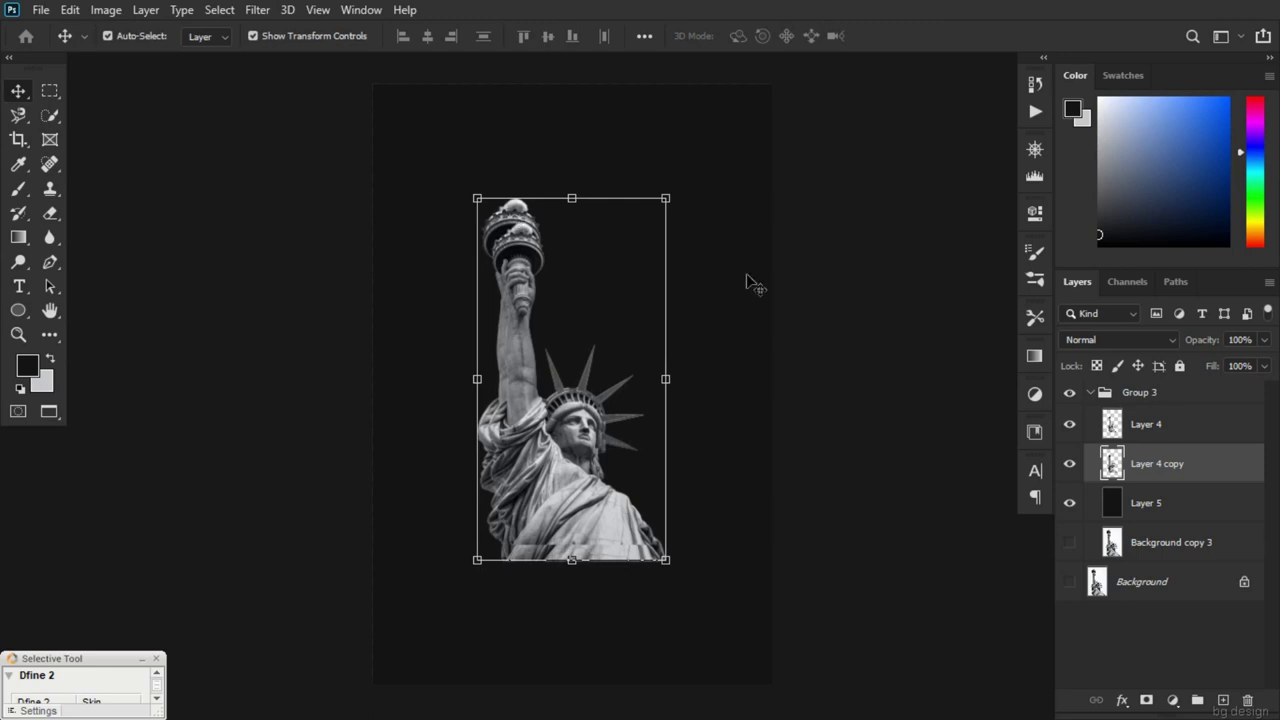
left_click(862, 363)
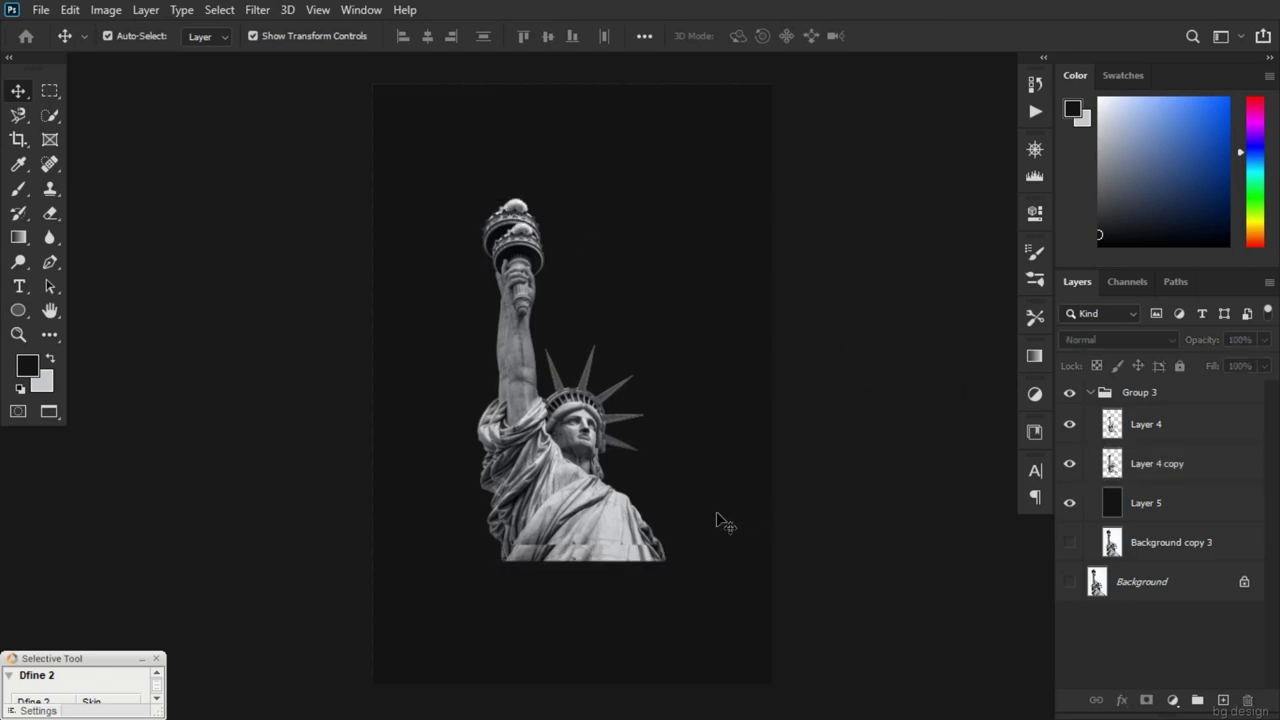
left_click(577, 552)
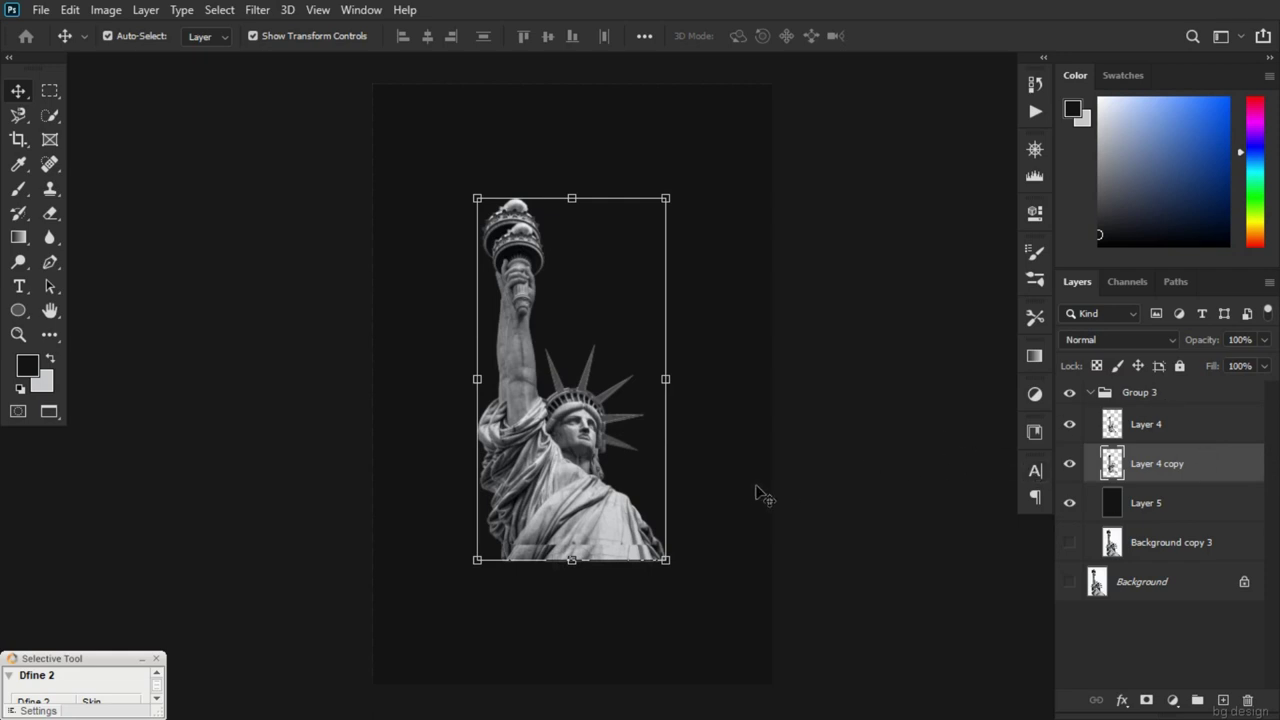
left_click(840, 485)
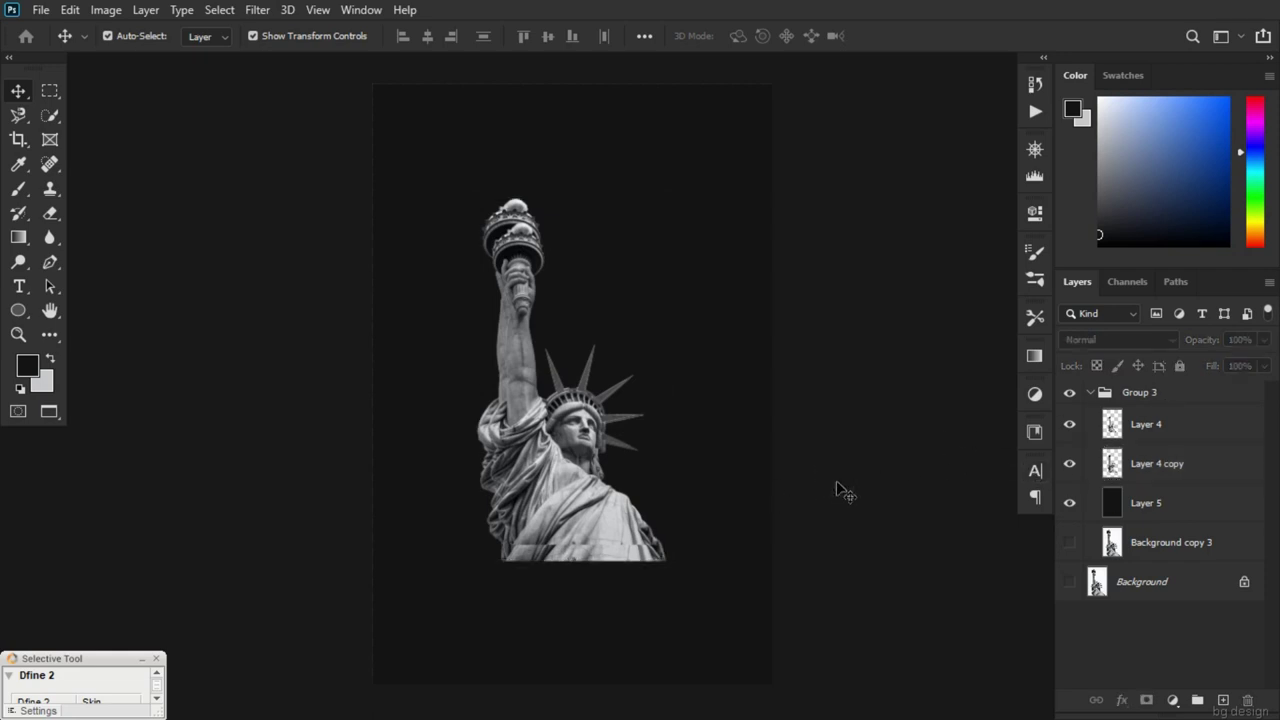
left_click(1155, 466)
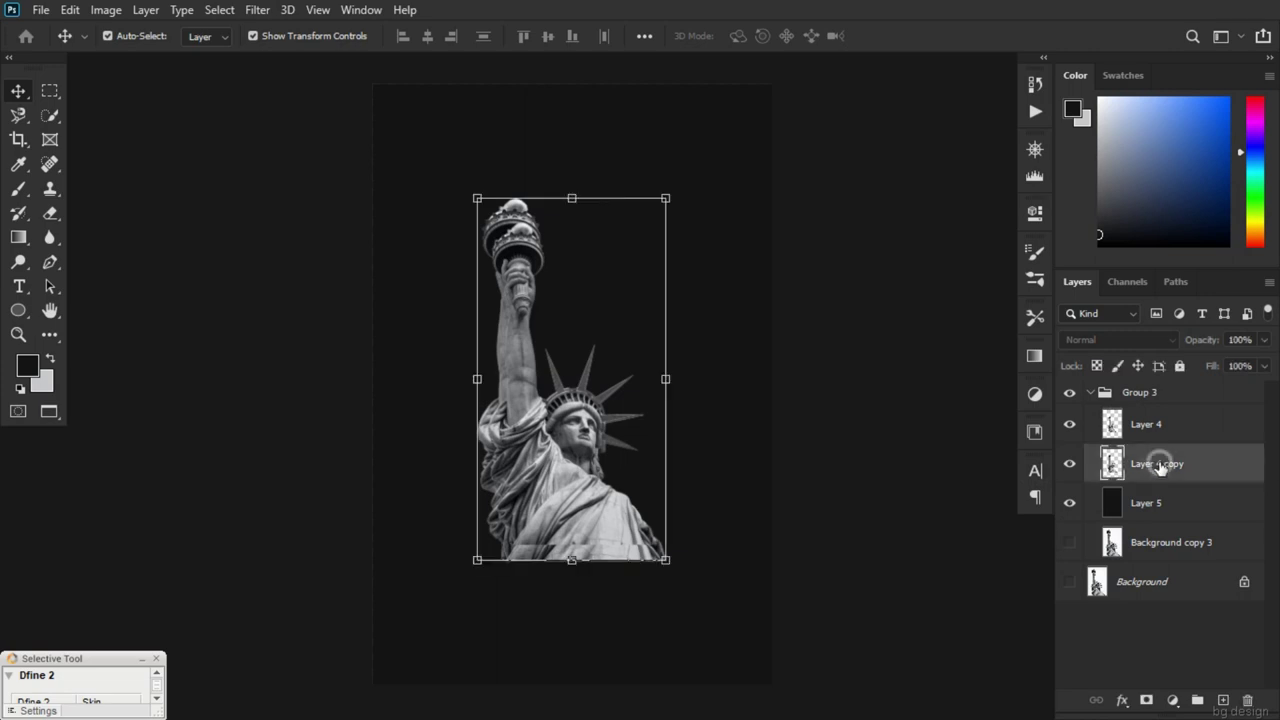
key("ctrl+a")
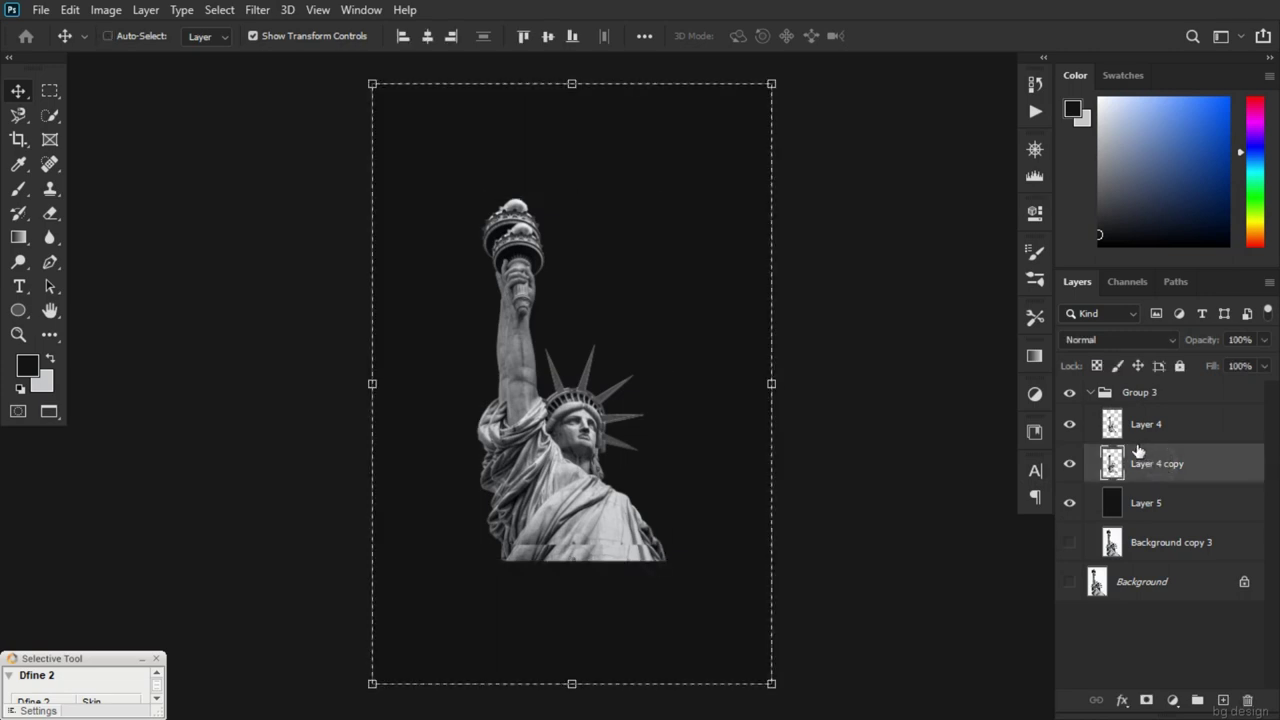
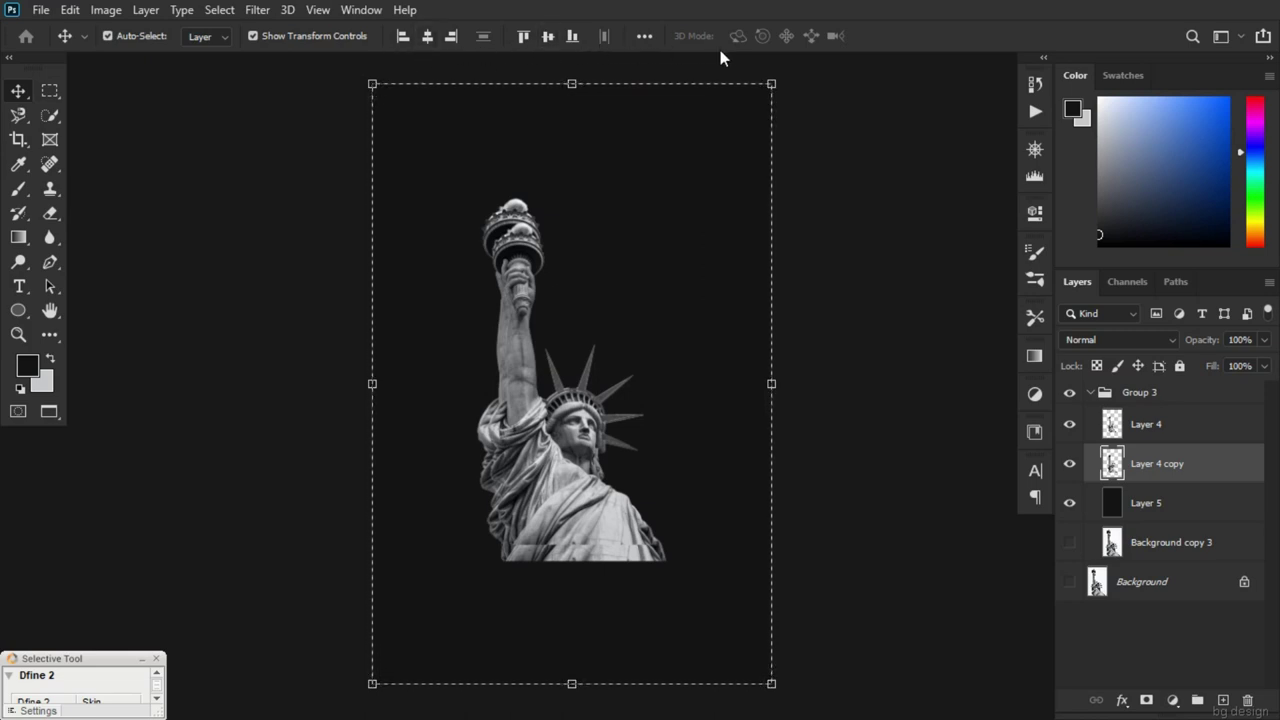
Try the canvas alignment options on the statue copy, leaving it centred horizontally and vertically
left_click(403, 36)
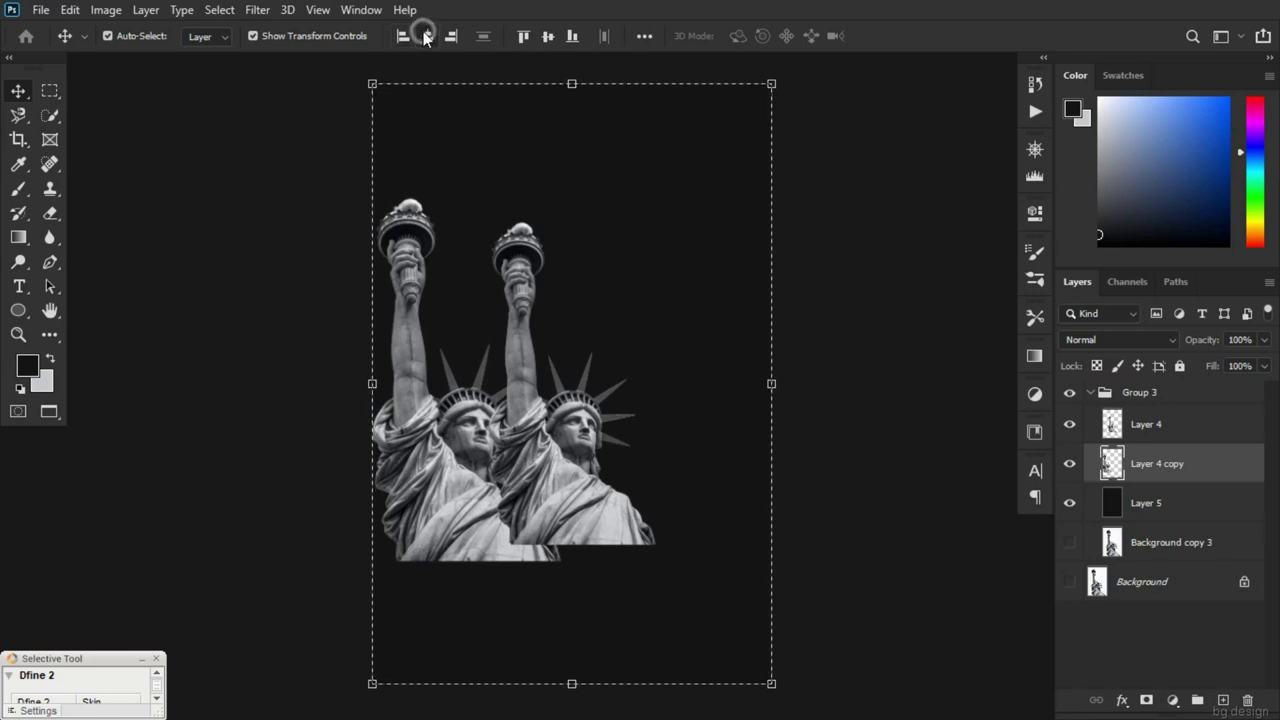
left_click(427, 37)
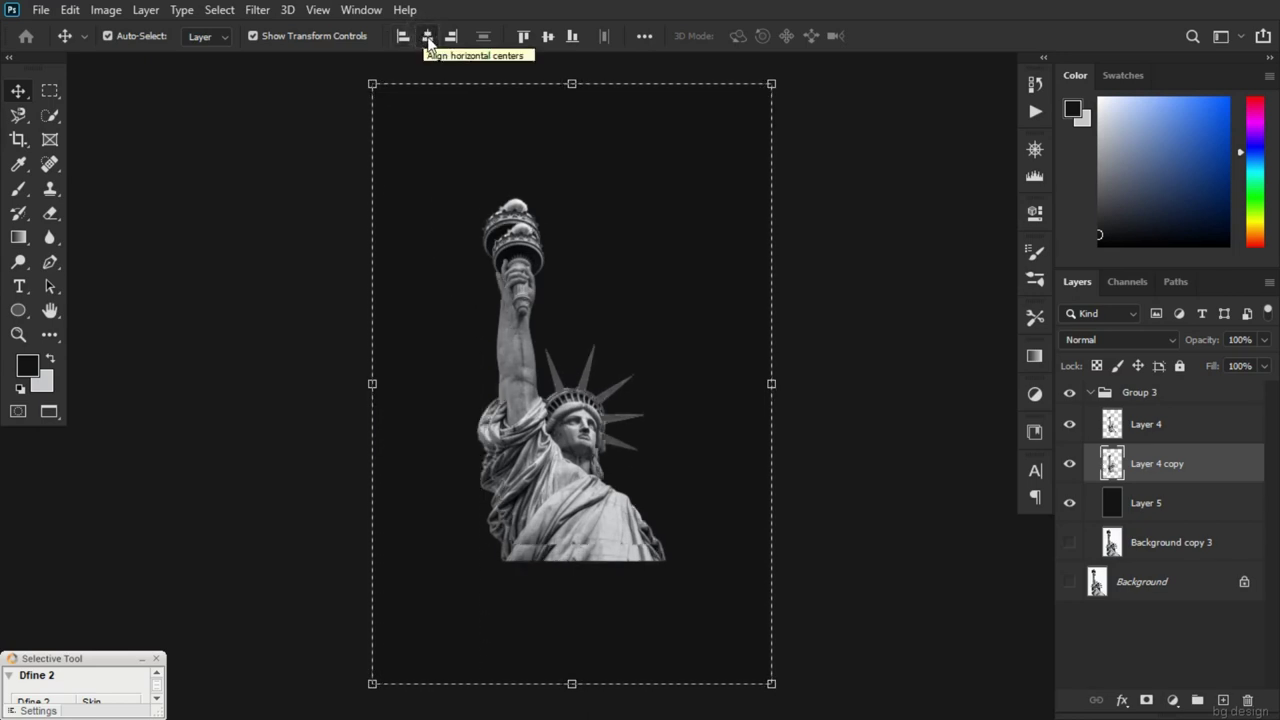
left_click(452, 37)
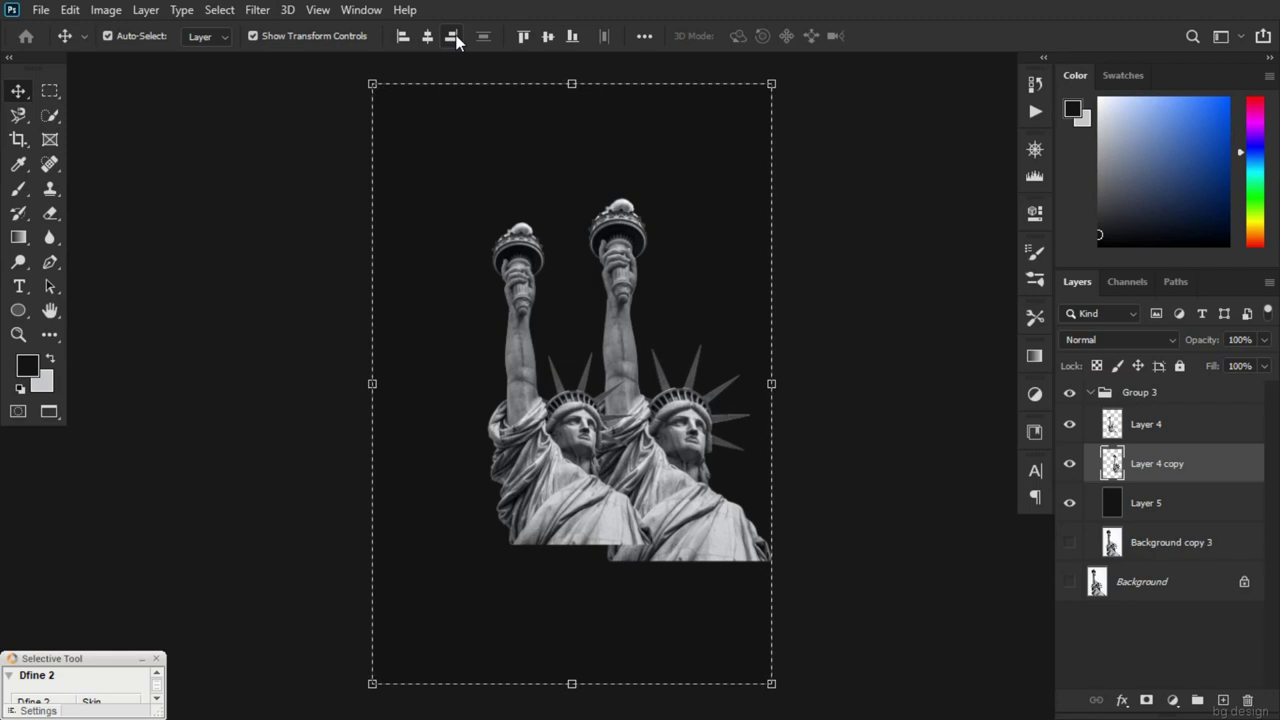
left_click(525, 40)
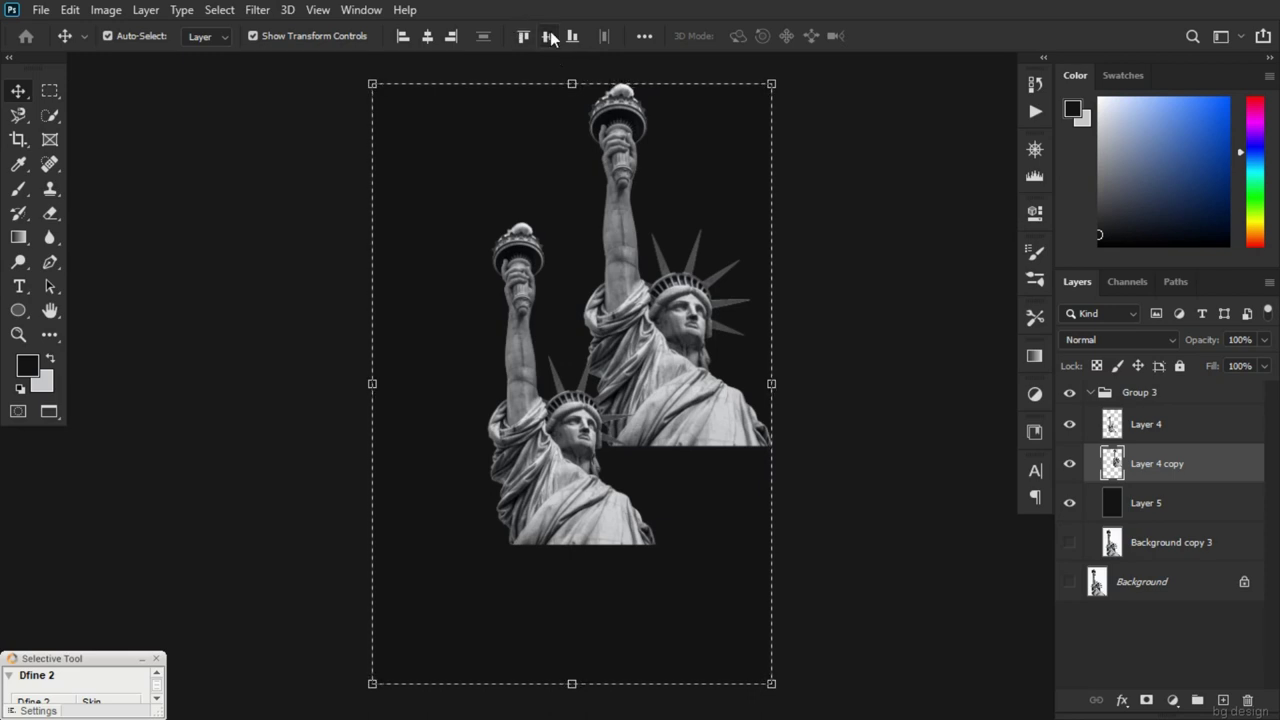
left_click(551, 38)
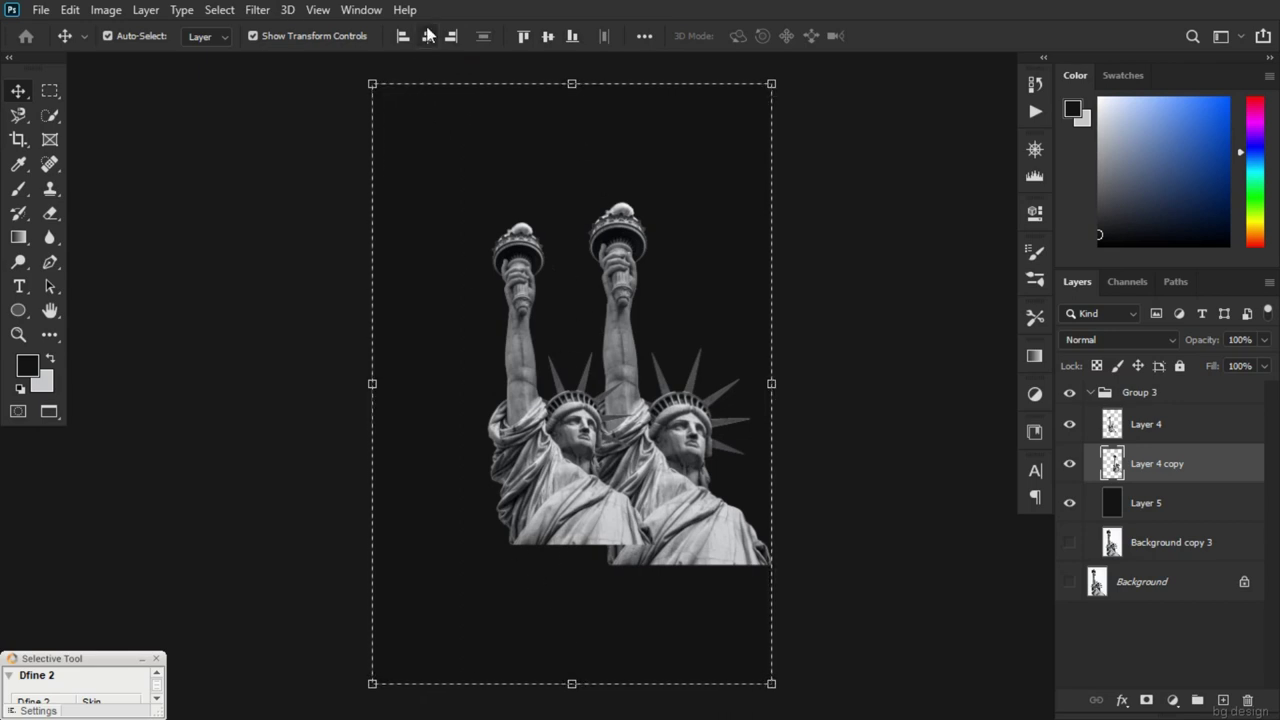
left_click(547, 38)
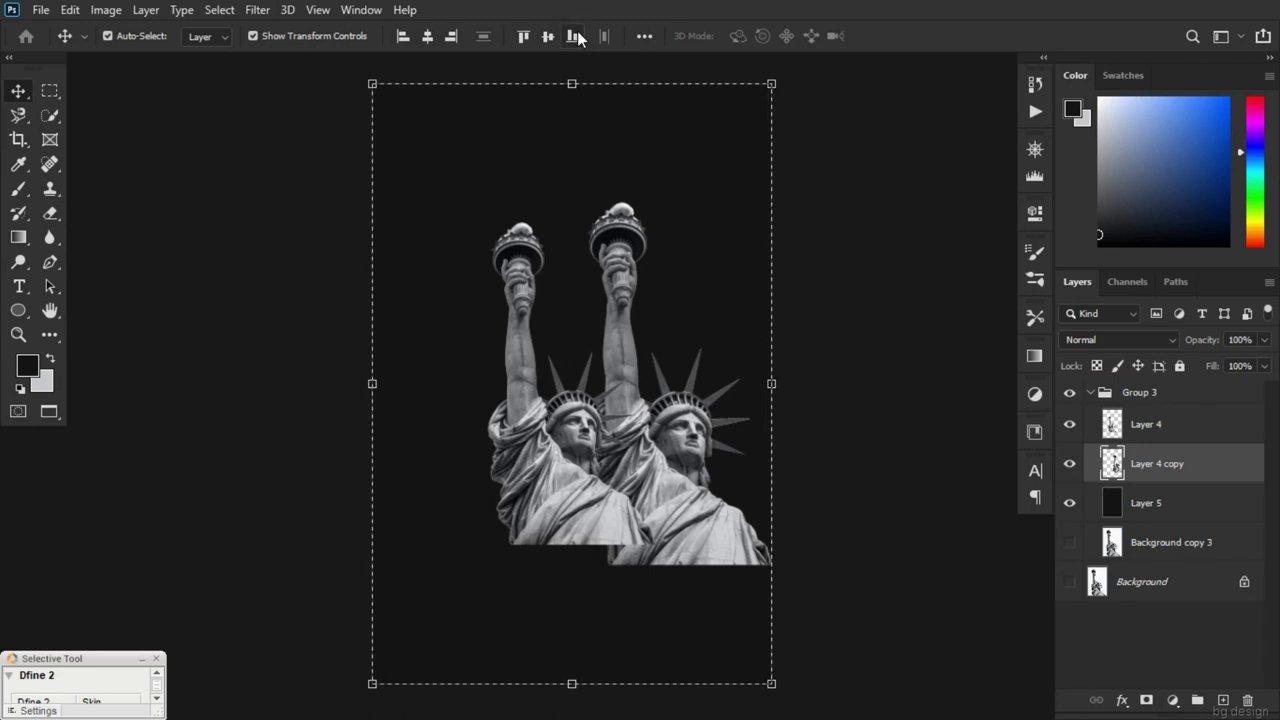
left_click(575, 37)
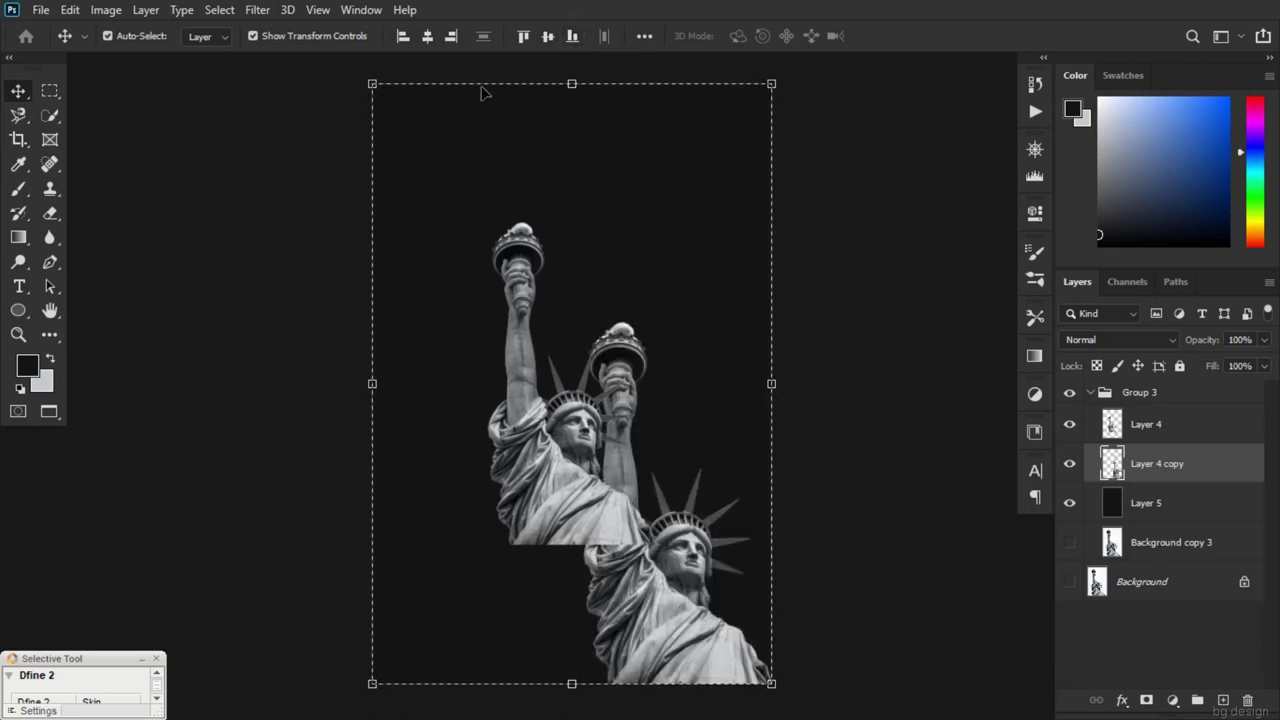
left_click(427, 37)
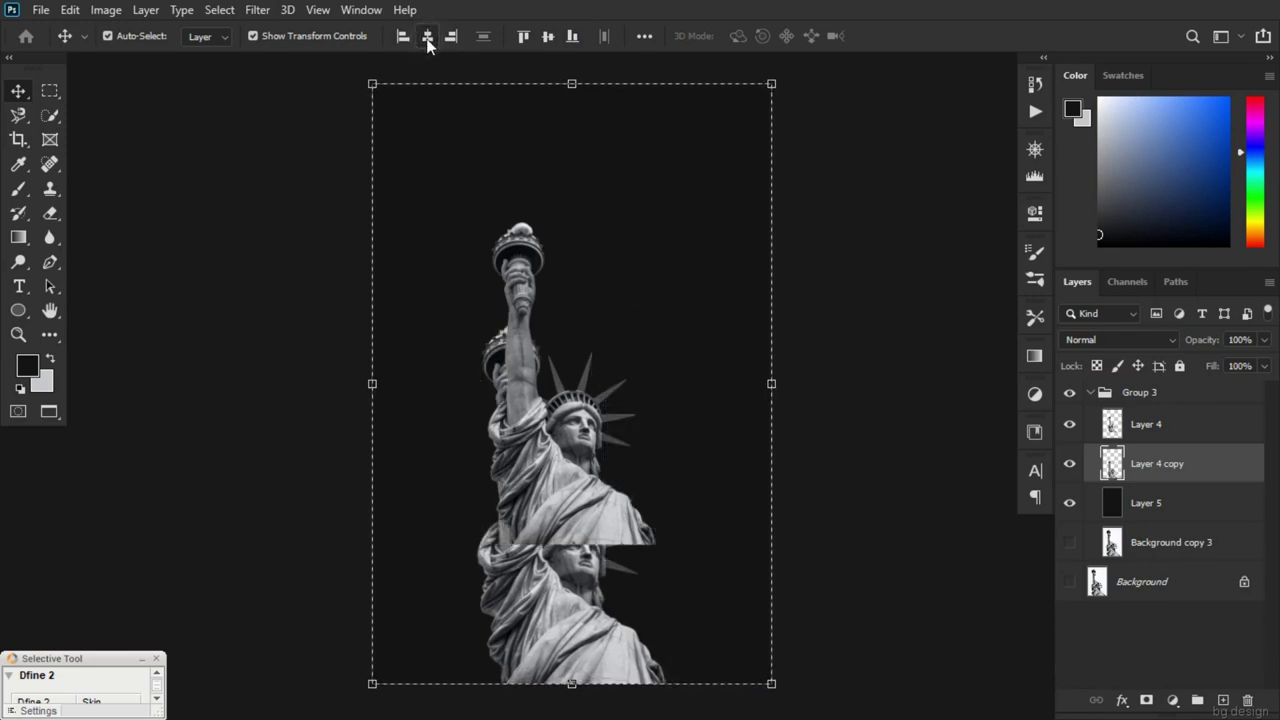
left_click(548, 37)
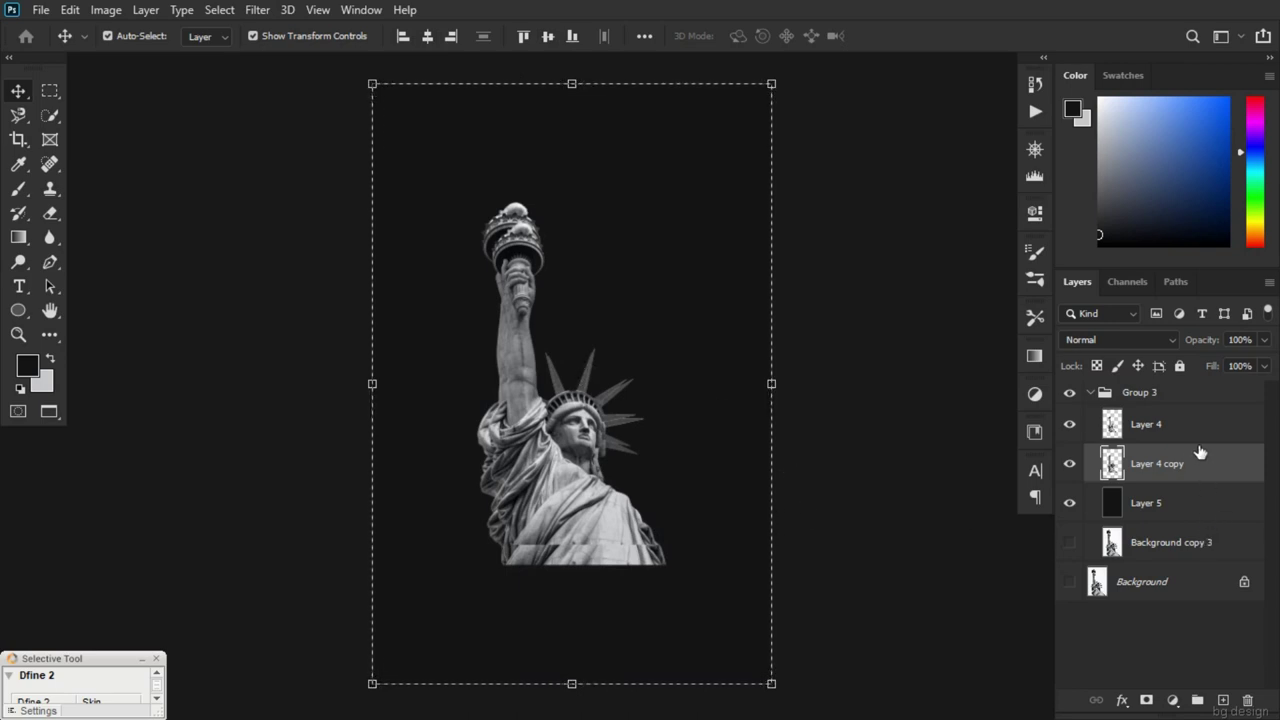
Clear the full-canvas selection with Select > Deselect
key("ctrl")
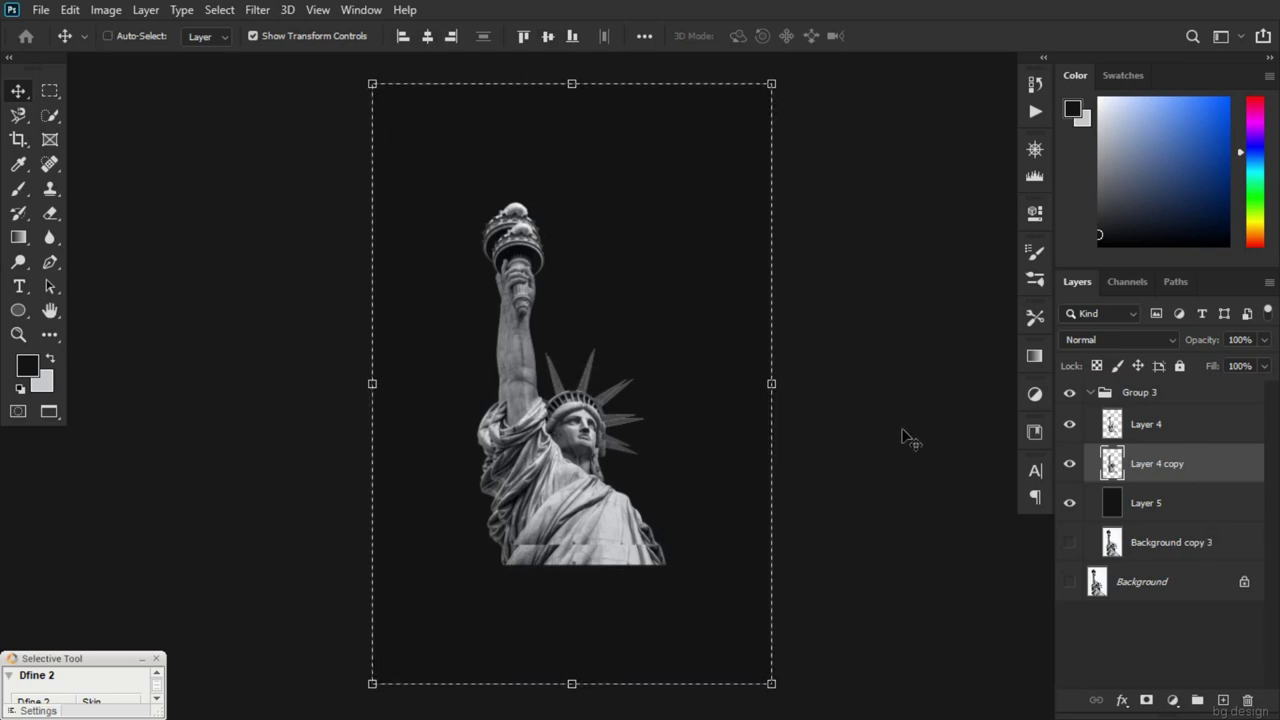
key("ctrl+d")
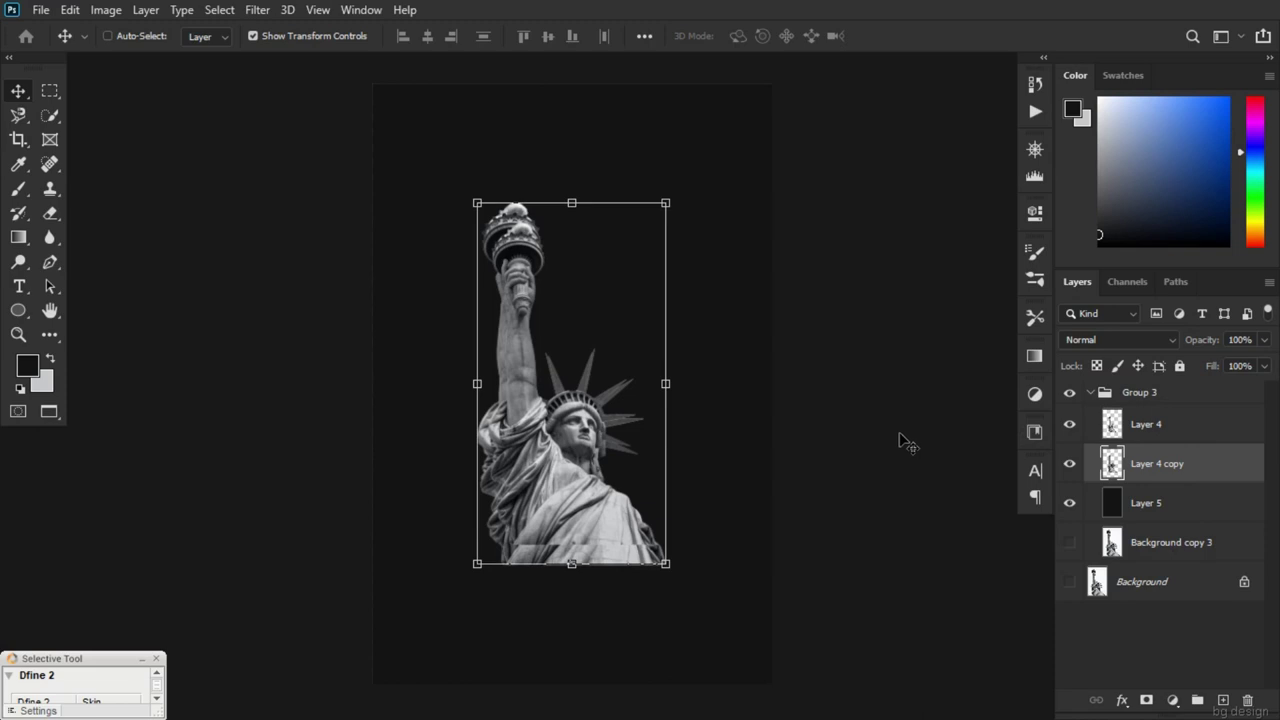
key("ctrl+a")
left_click(208, 10)
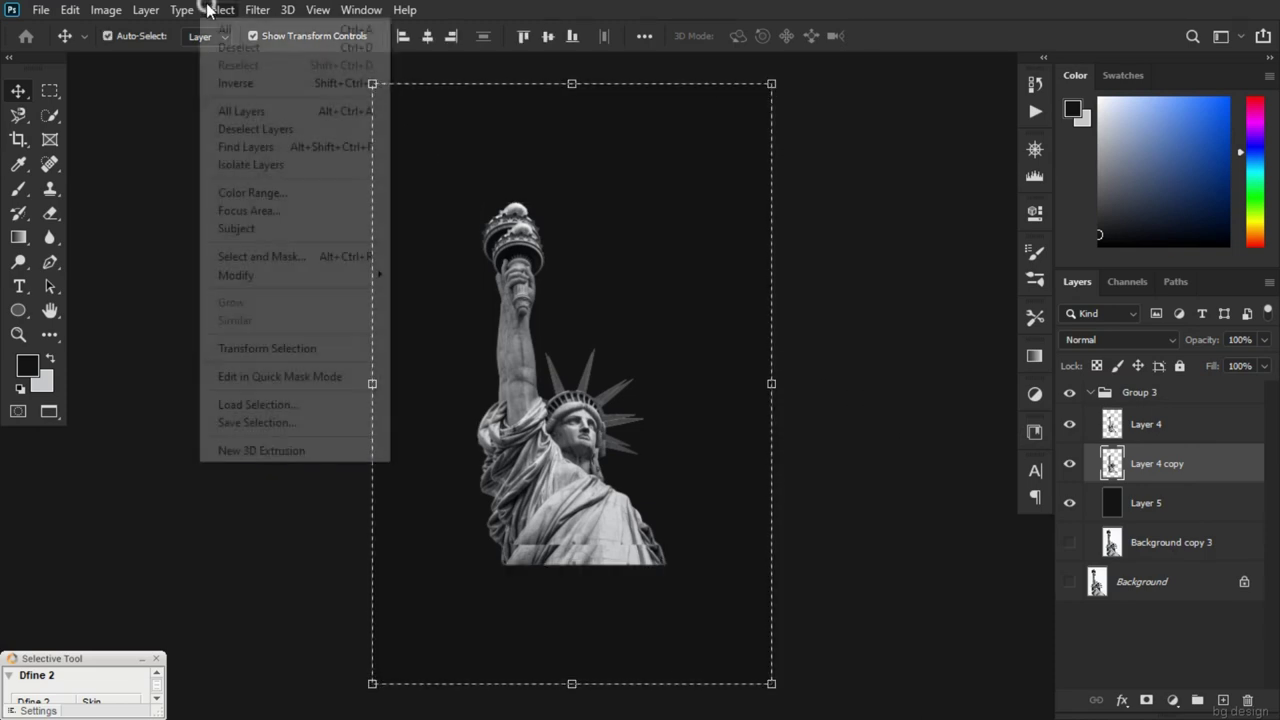
left_click(253, 48)
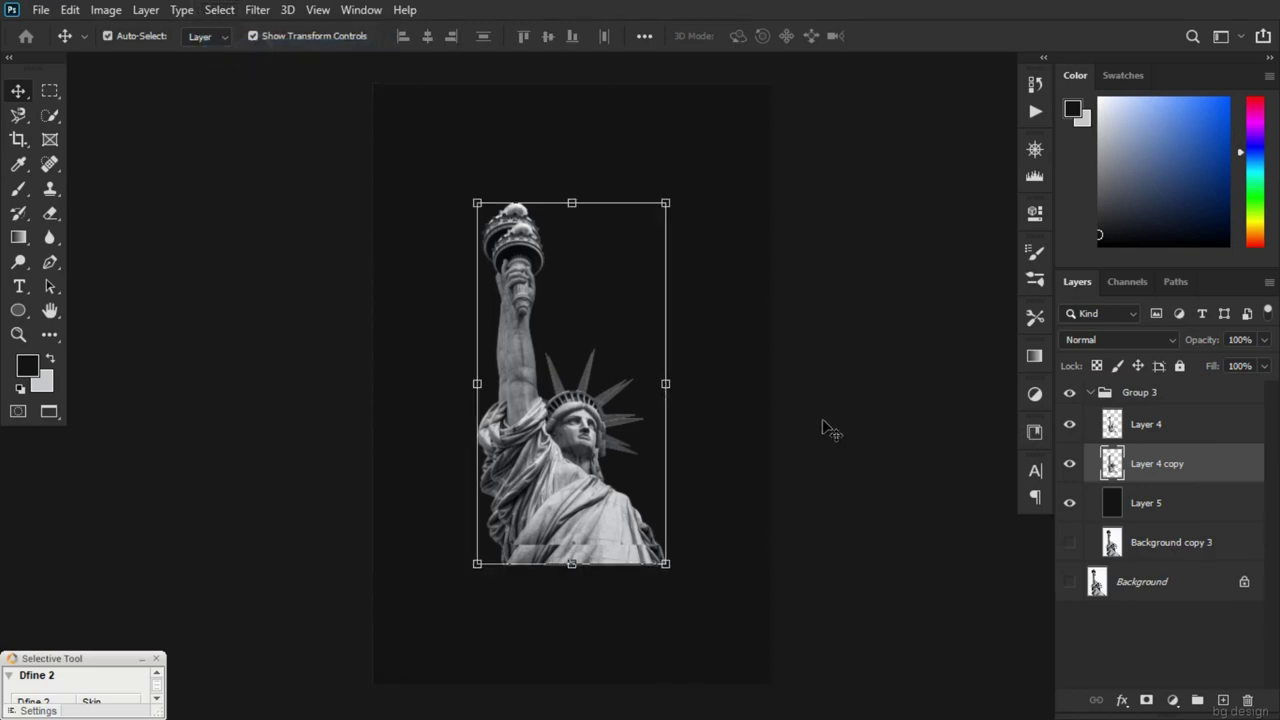
left_click(867, 420)
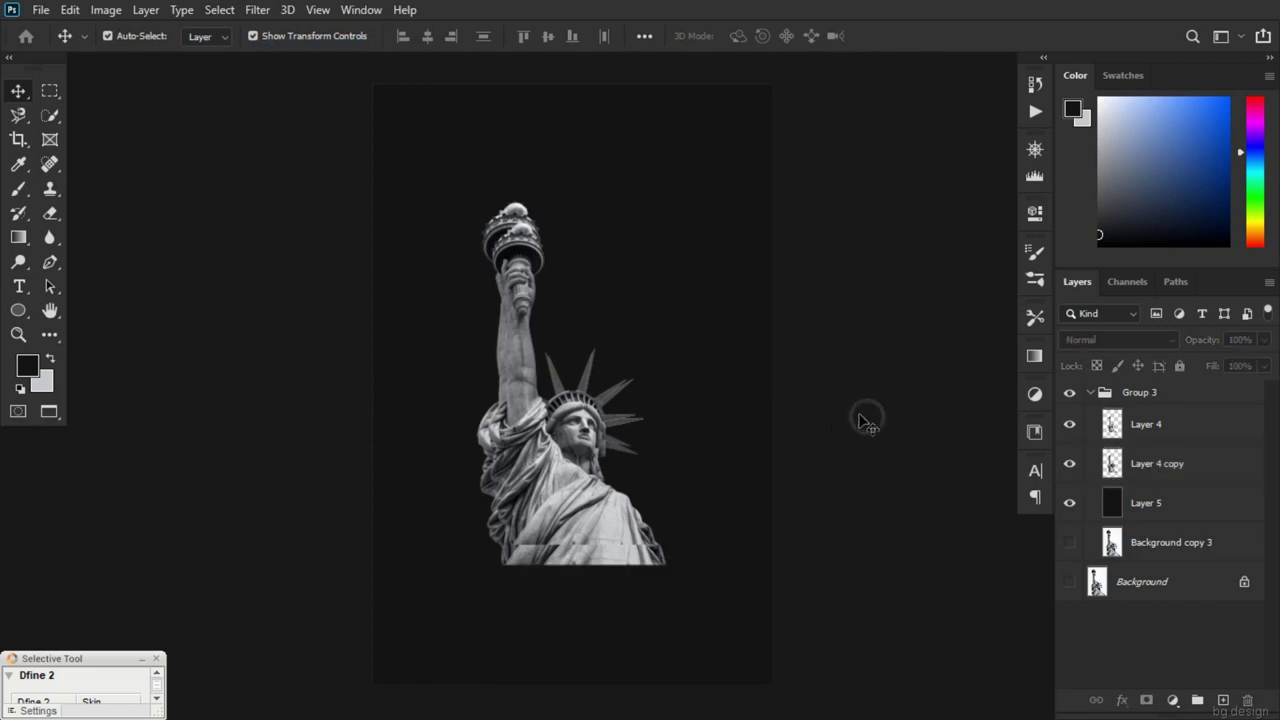
Set Layer 4 copy's Fill to 50% and Opacity to 50%
left_click(1142, 466)
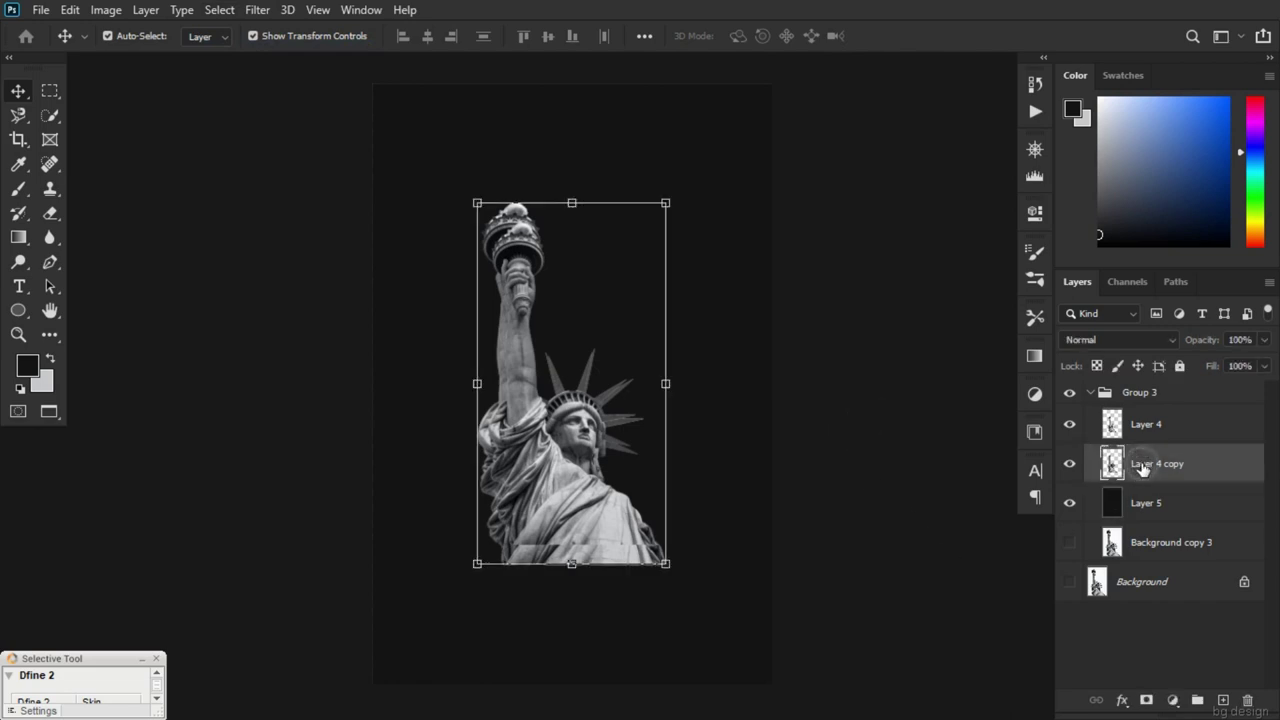
left_click(1265, 367)
type("50")
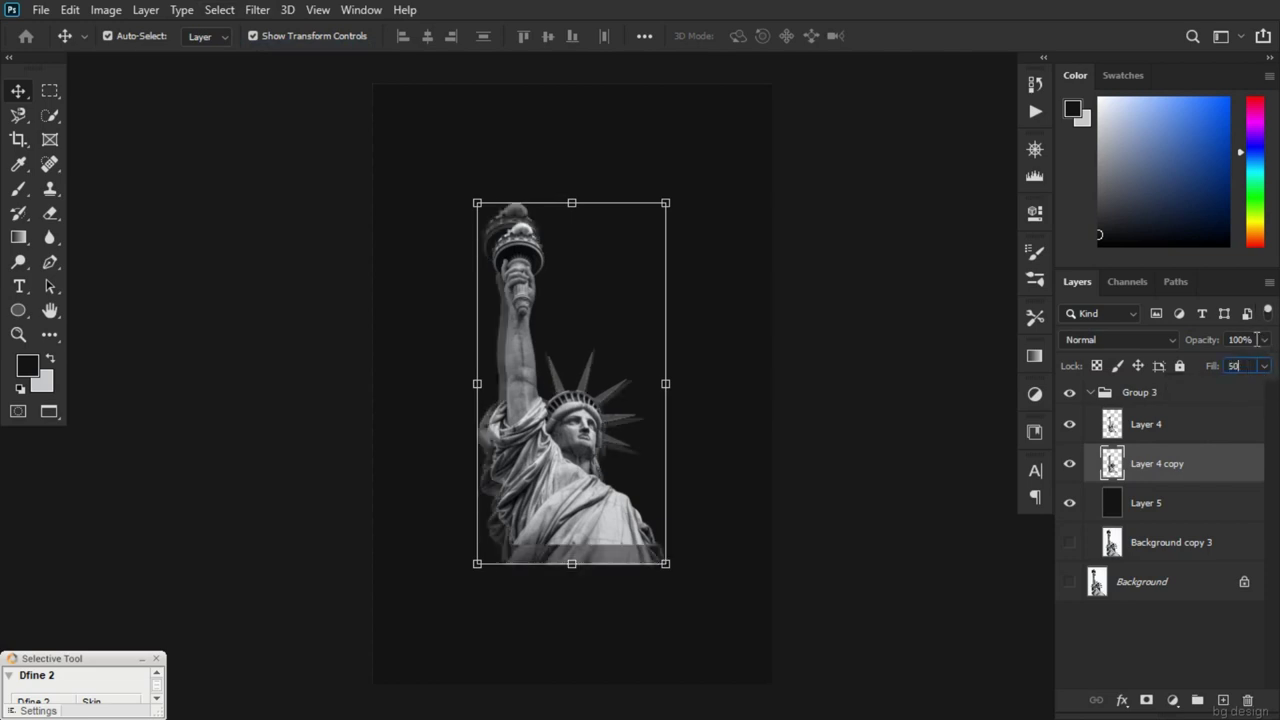
key("Tab")
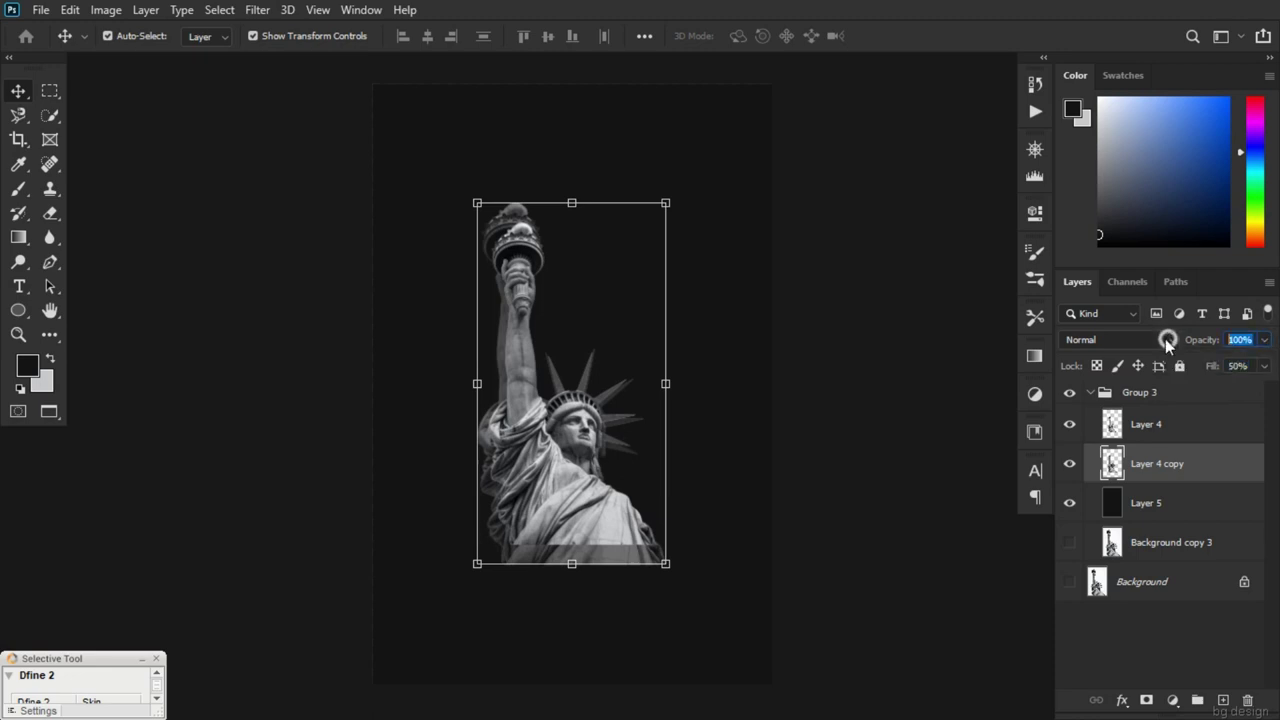
type("50")
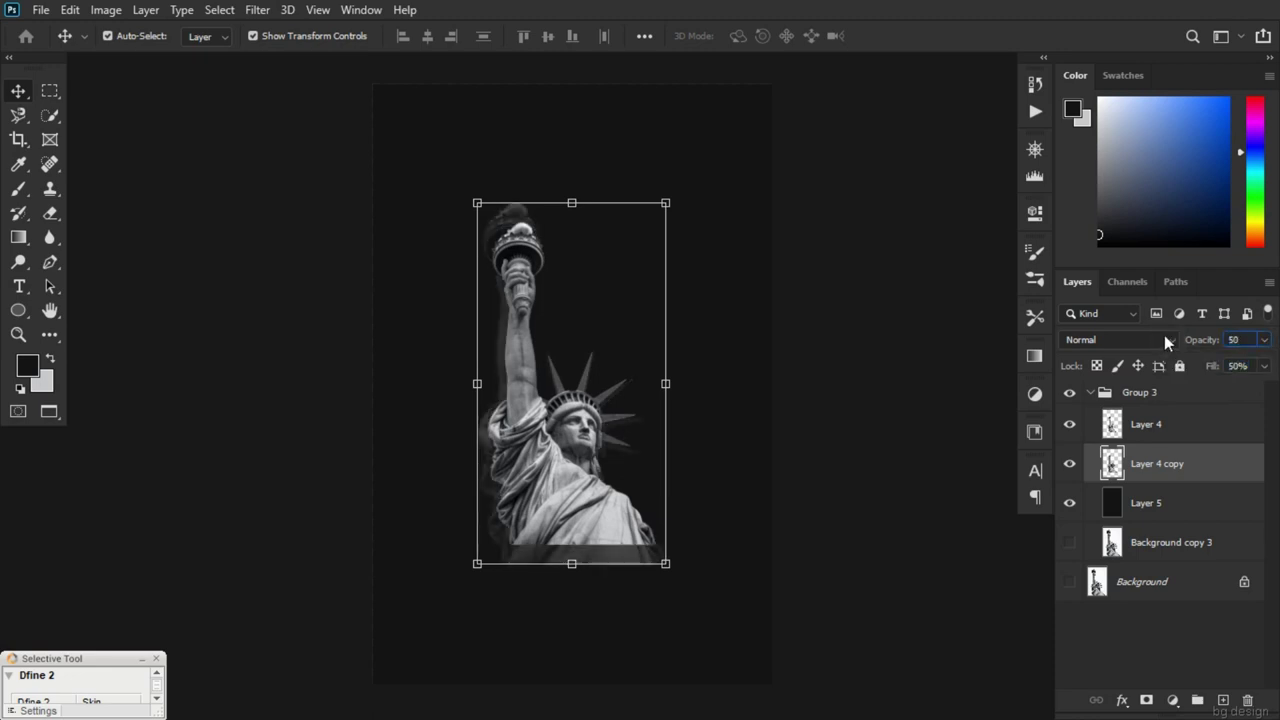
left_click(893, 485)
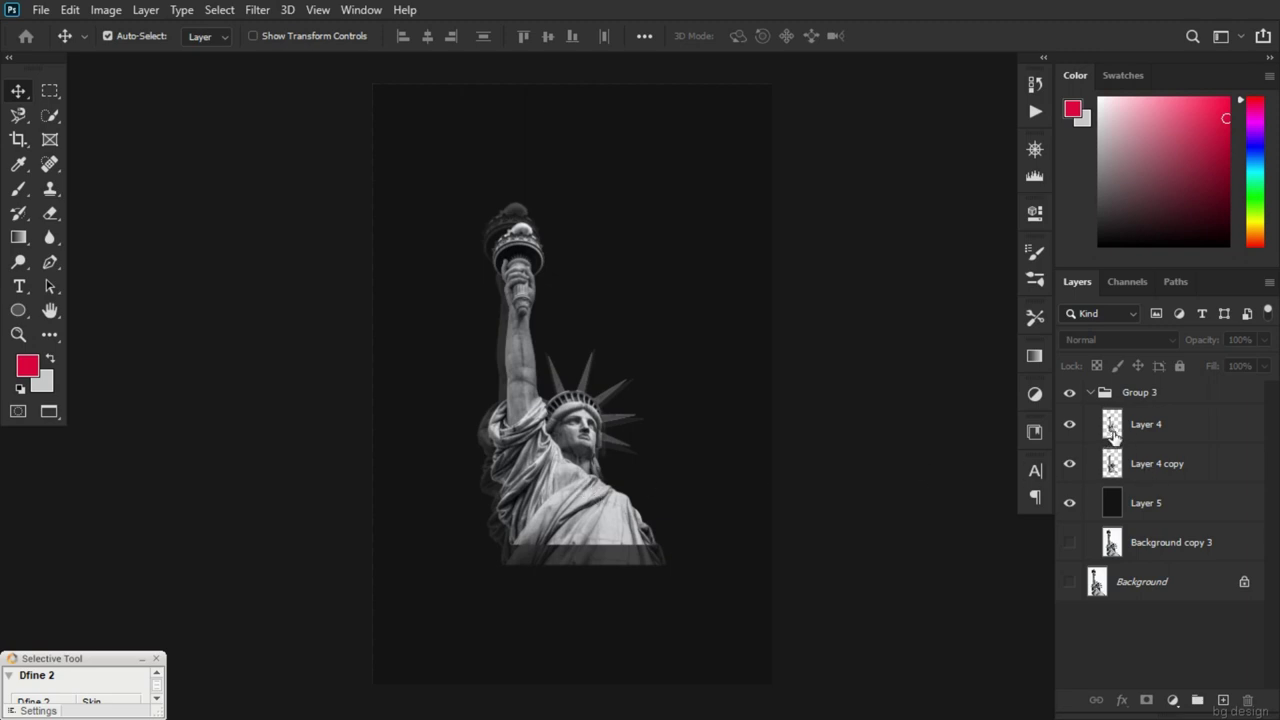
Load Layer 4's statue outline as a selection and add a new empty layer in Group 3
key("ctrl")
left_click(1112, 426, "ctrl")
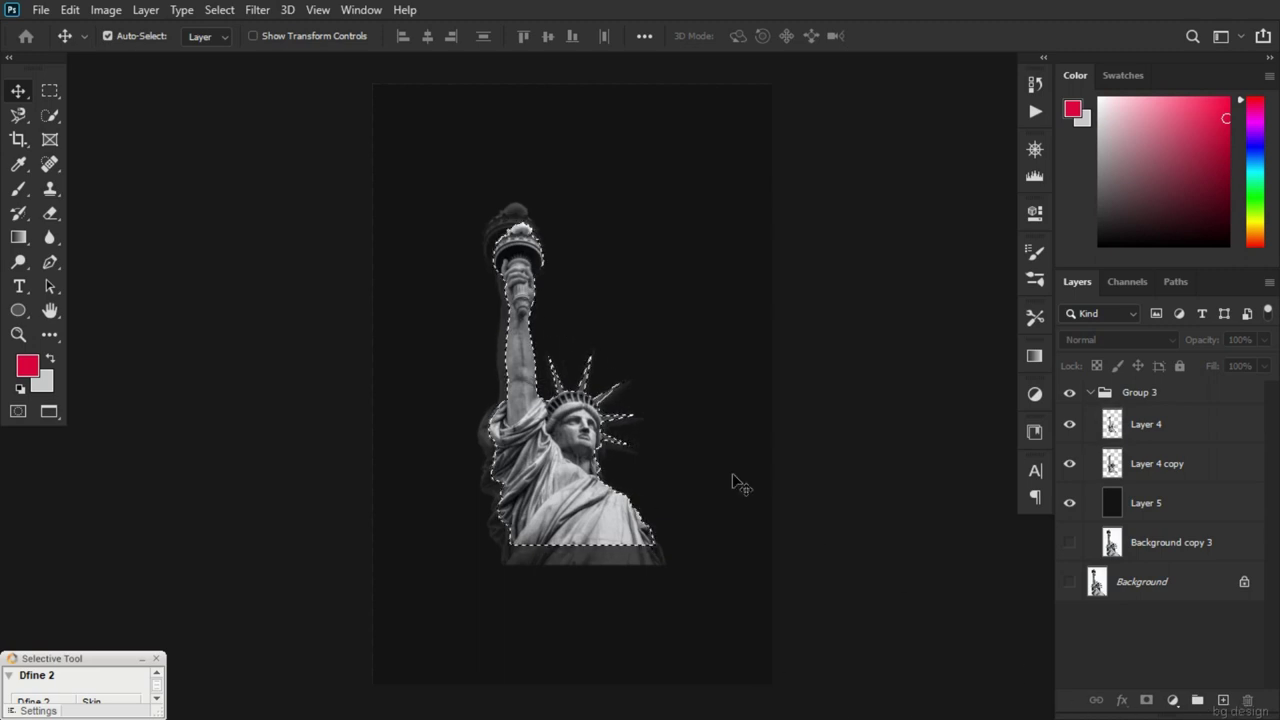
left_click(1222, 701)
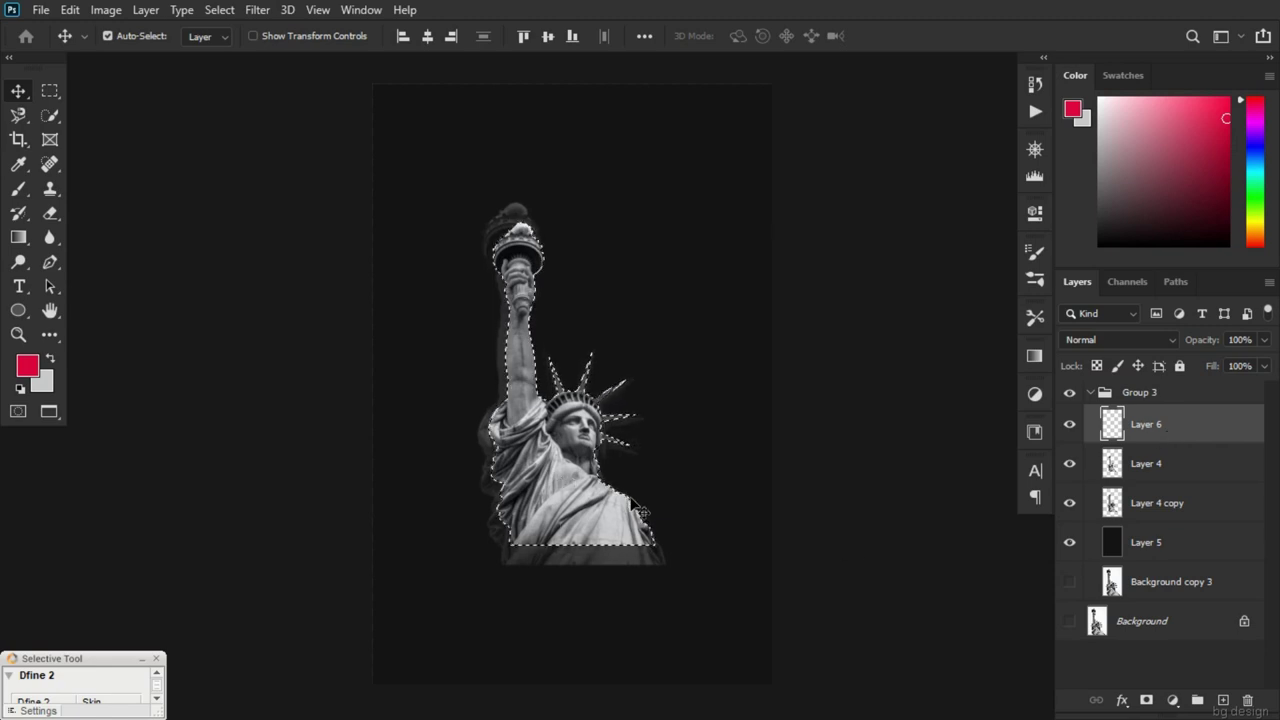
Fill the statue selection with the crimson foreground color and deselect it
key("alt+BackSpace")
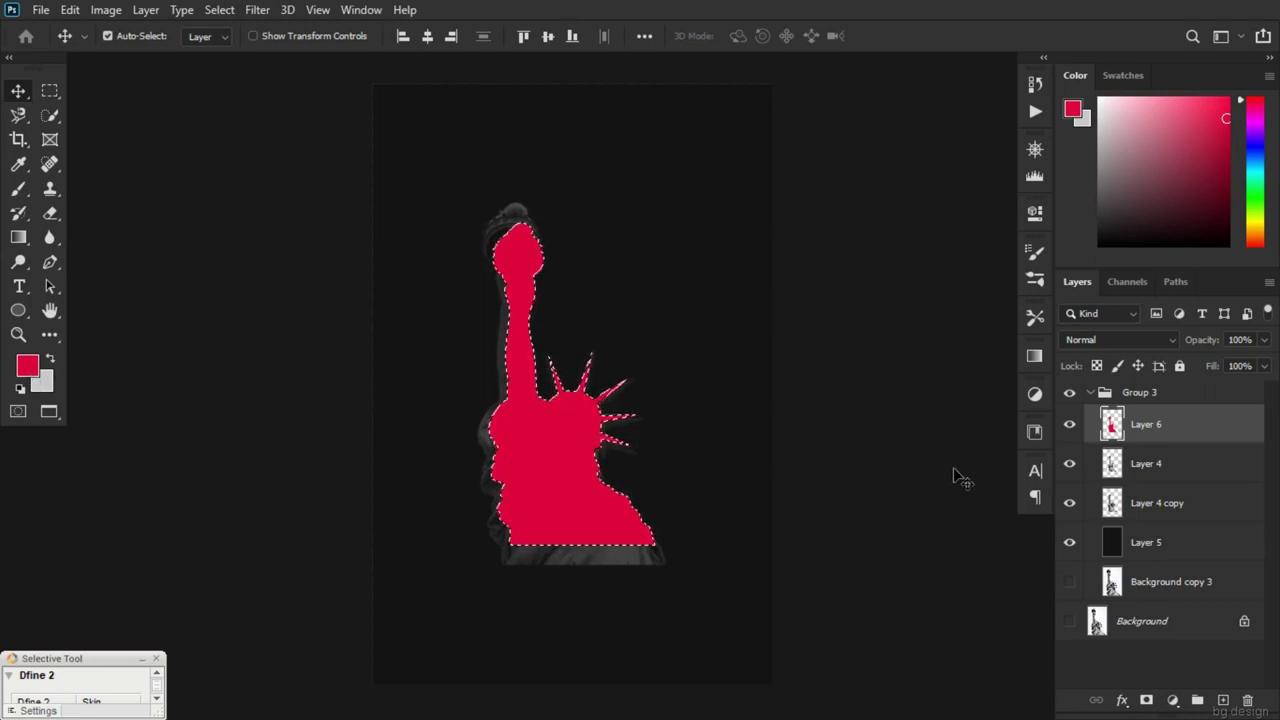
key("ctrl+d")
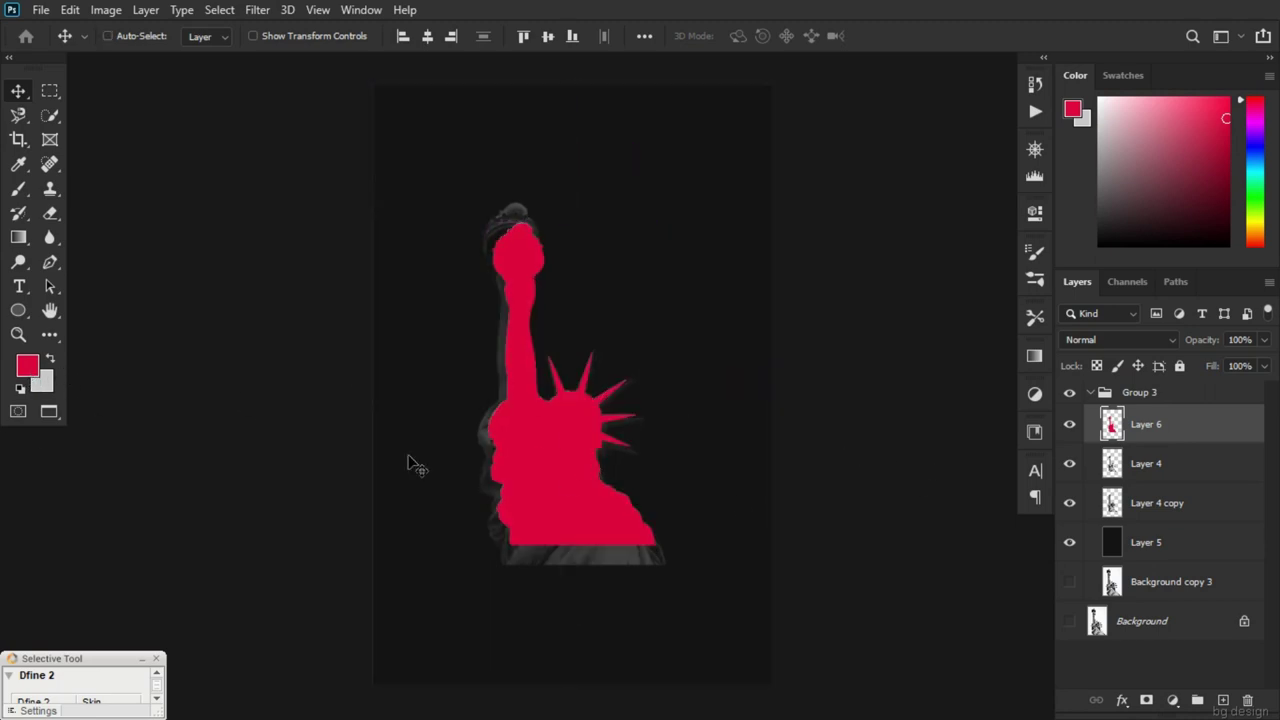
left_click(222, 9)
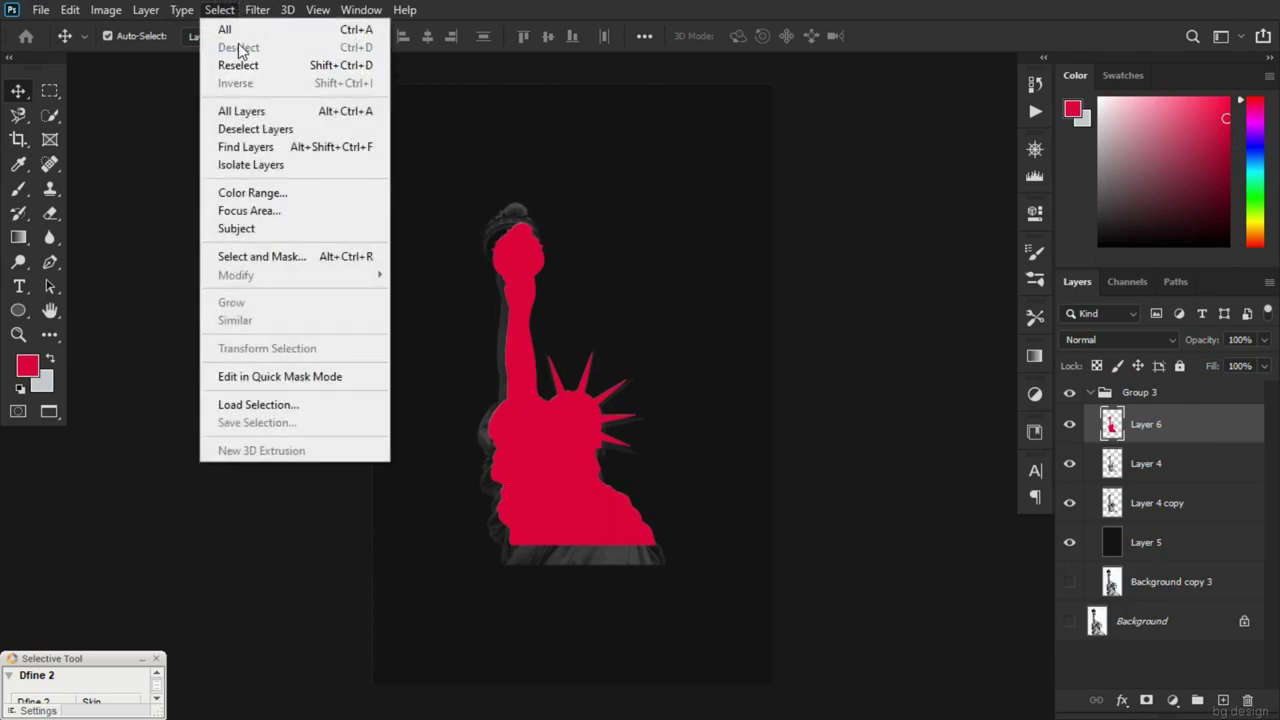
left_click(934, 402)
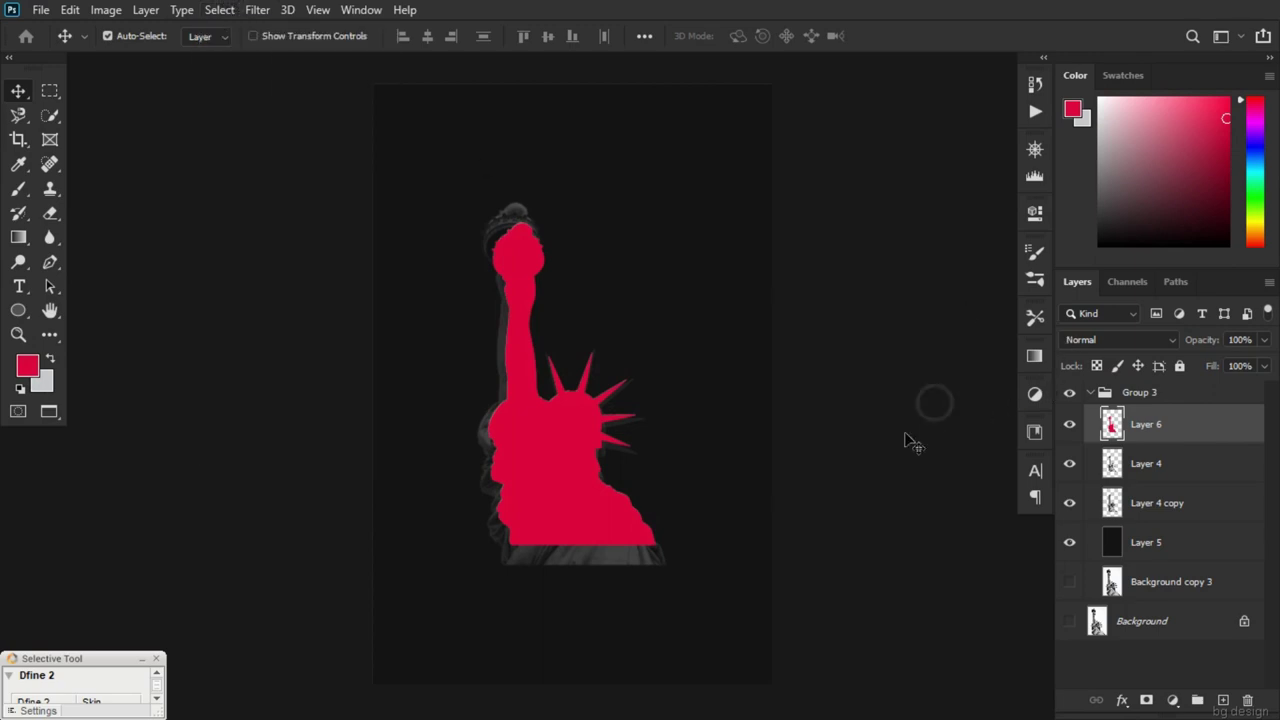
left_click(1070, 426)
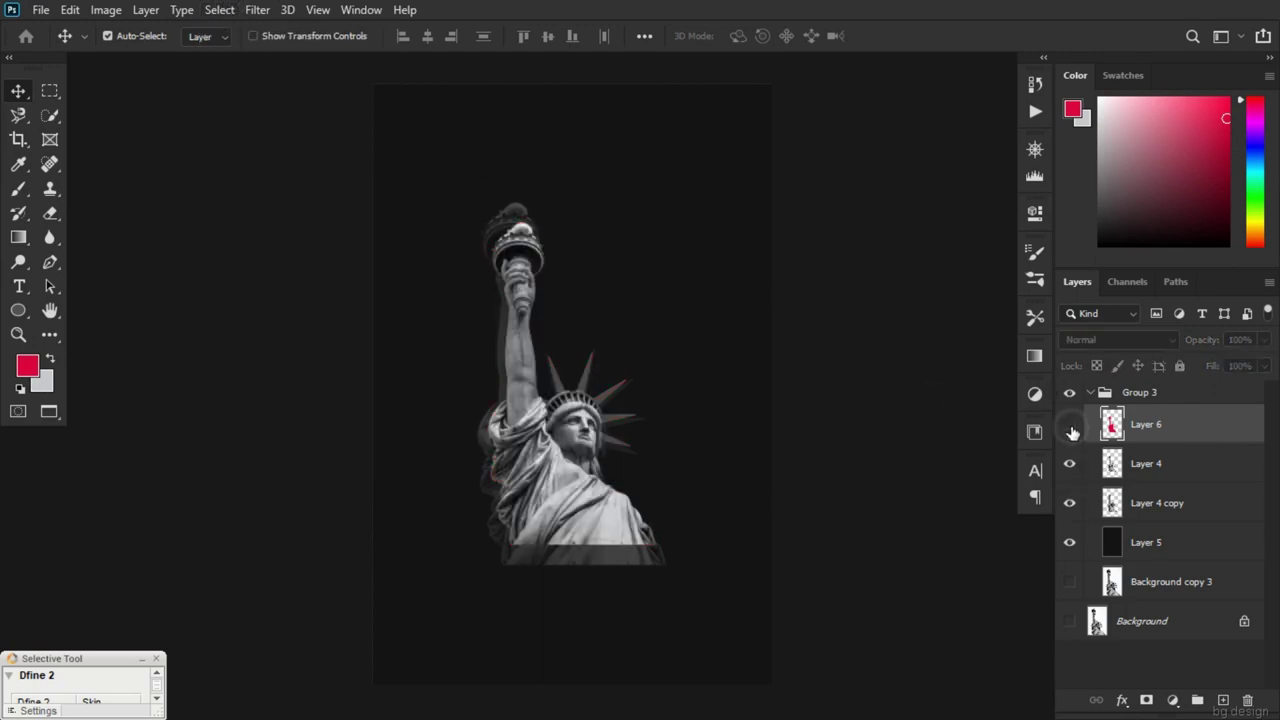
left_click(1070, 426)
left_click(1070, 426)
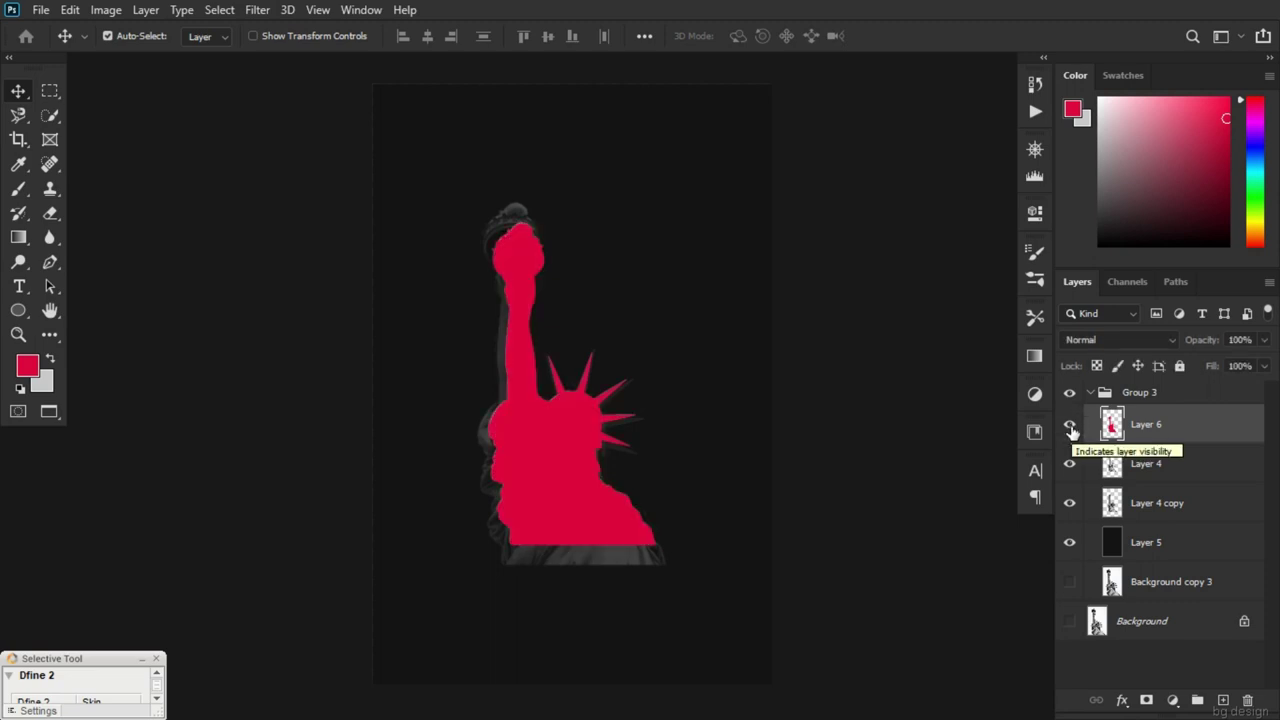
left_click(1070, 426)
left_click(1070, 424)
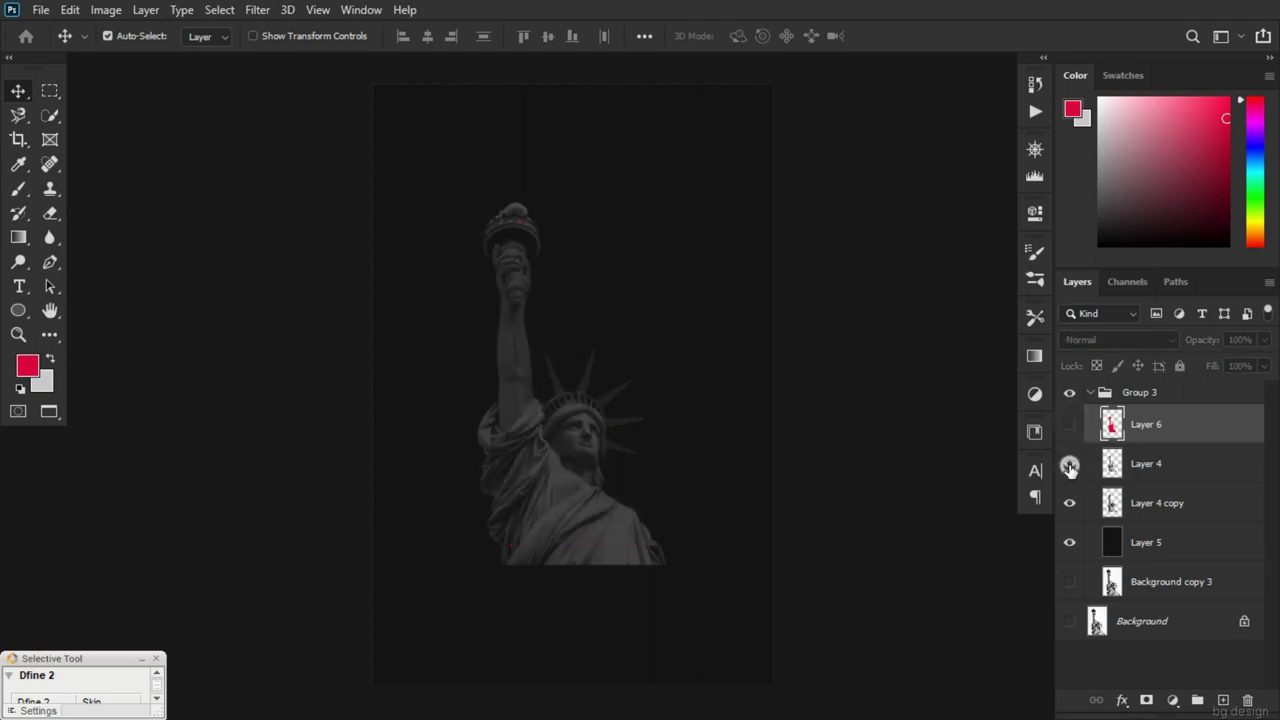
left_click(1070, 466)
left_click(1070, 466)
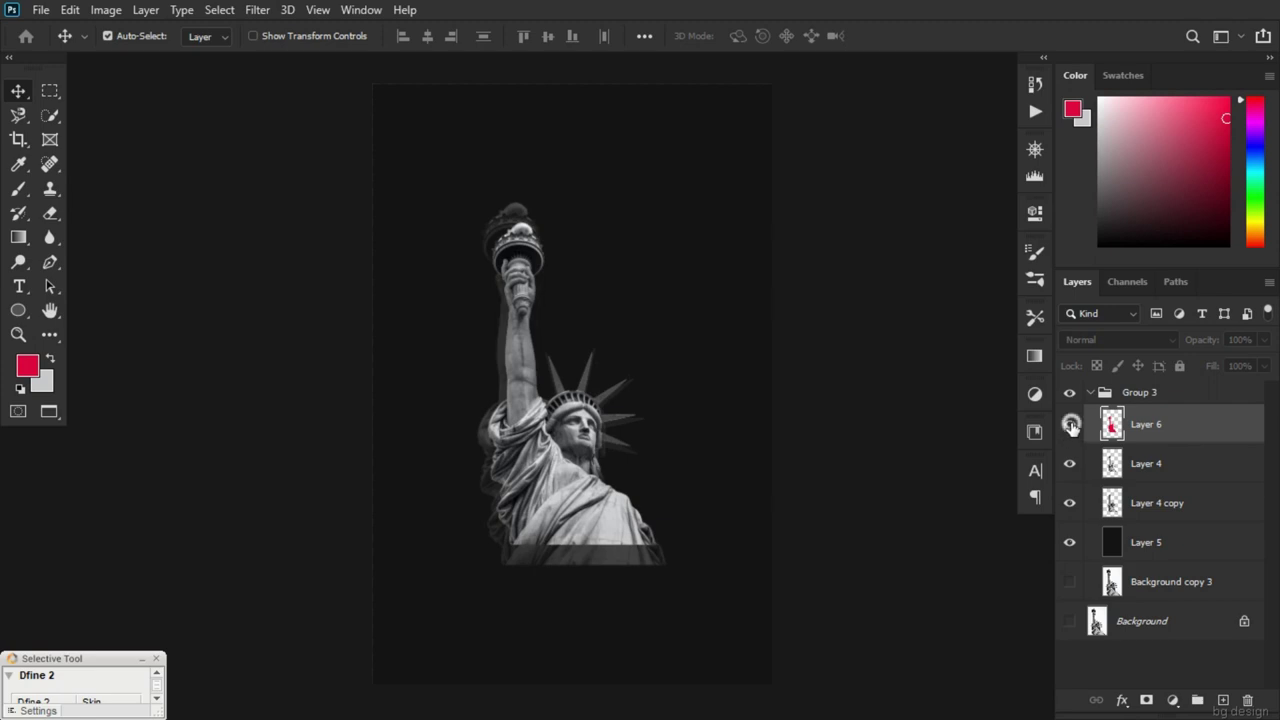
left_click(1070, 424)
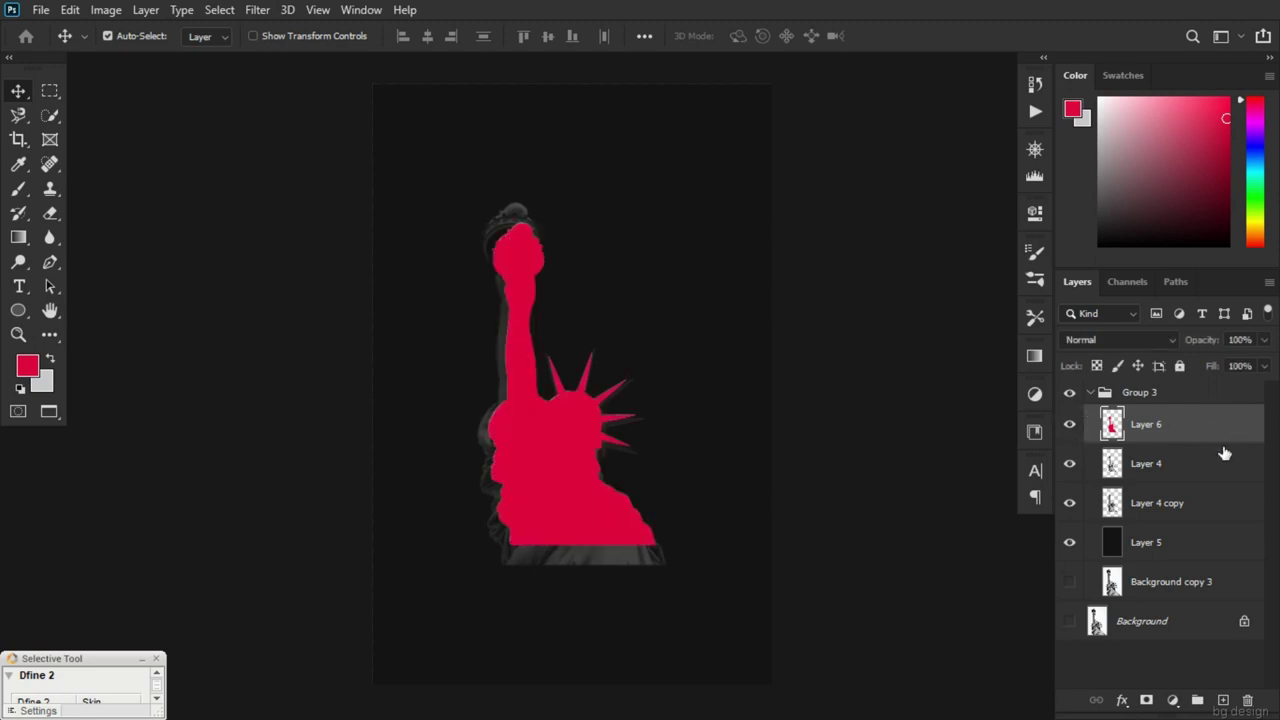
left_click(1169, 343)
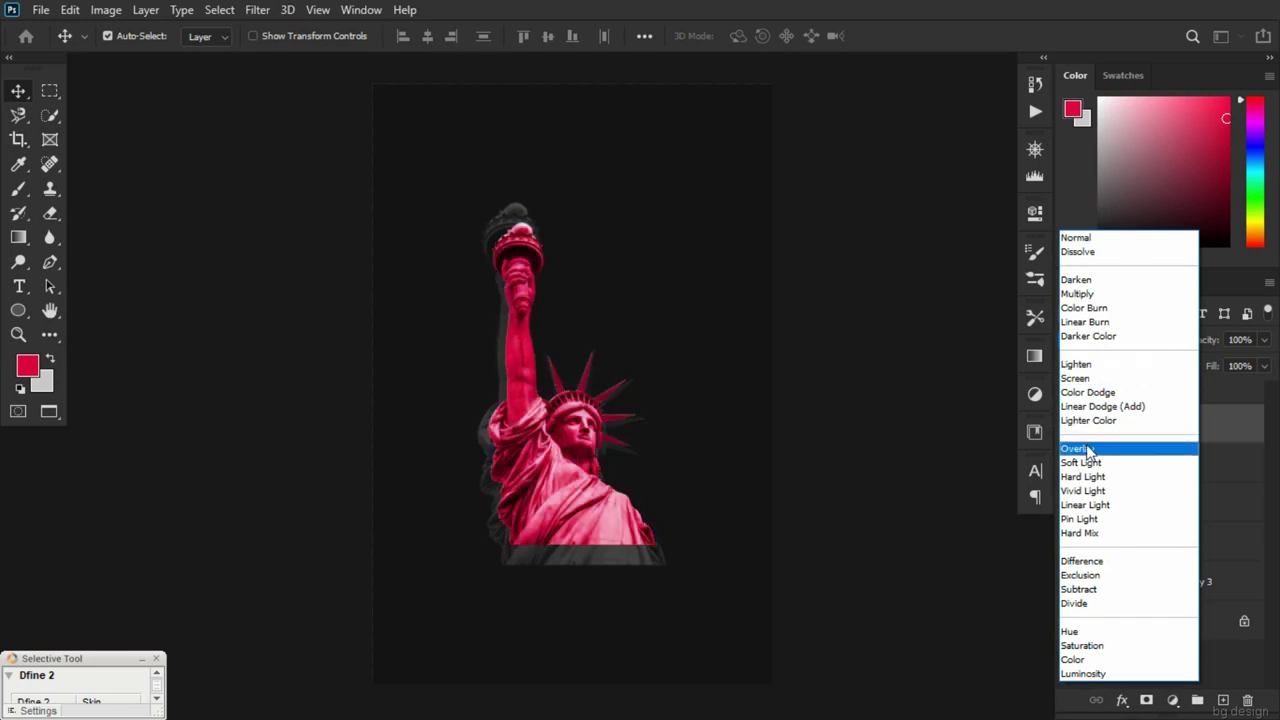
Set the red Layer 6 to Soft Light blend mode with 50% fill
left_click(1081, 462)
left_click(1240, 366)
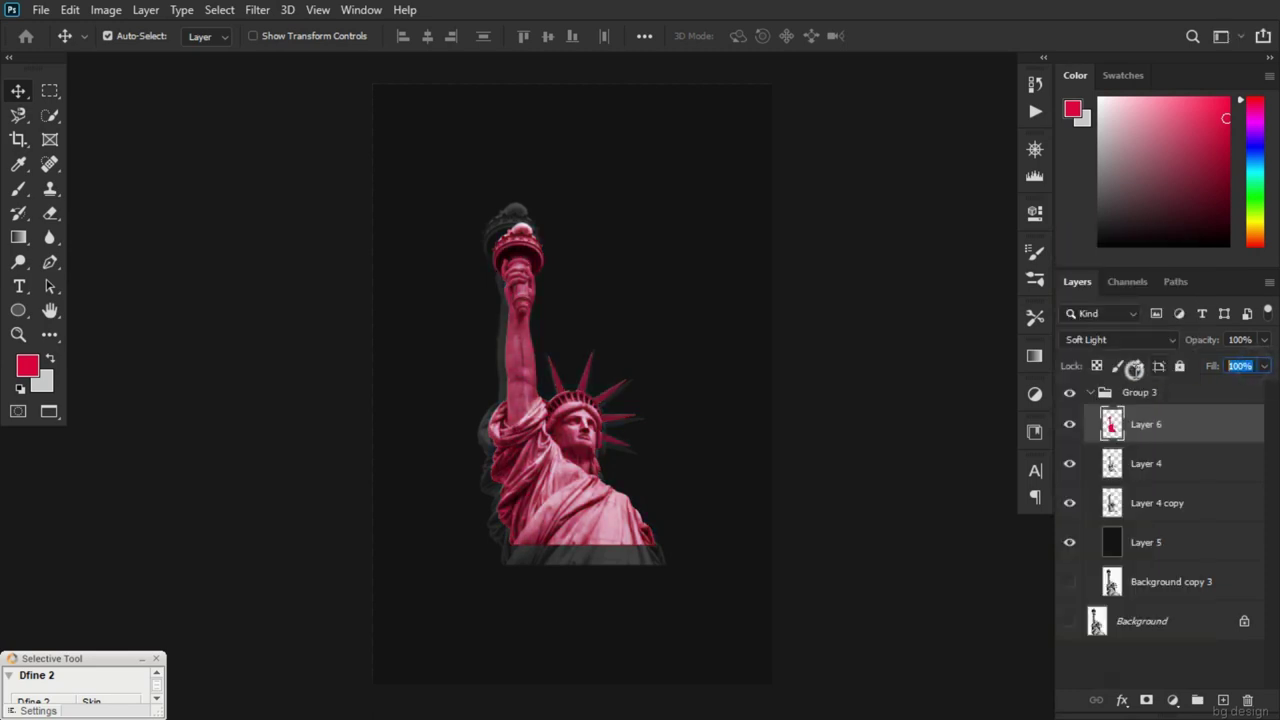
type("50")
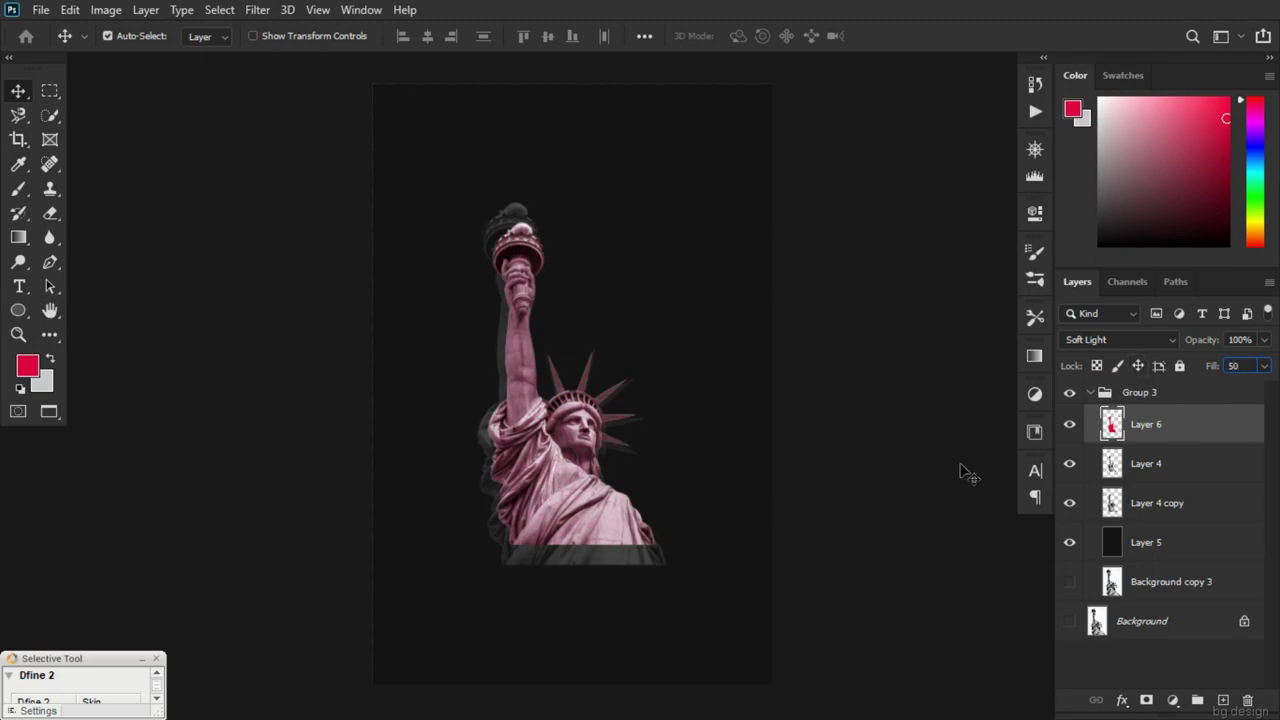
left_click(960, 466)
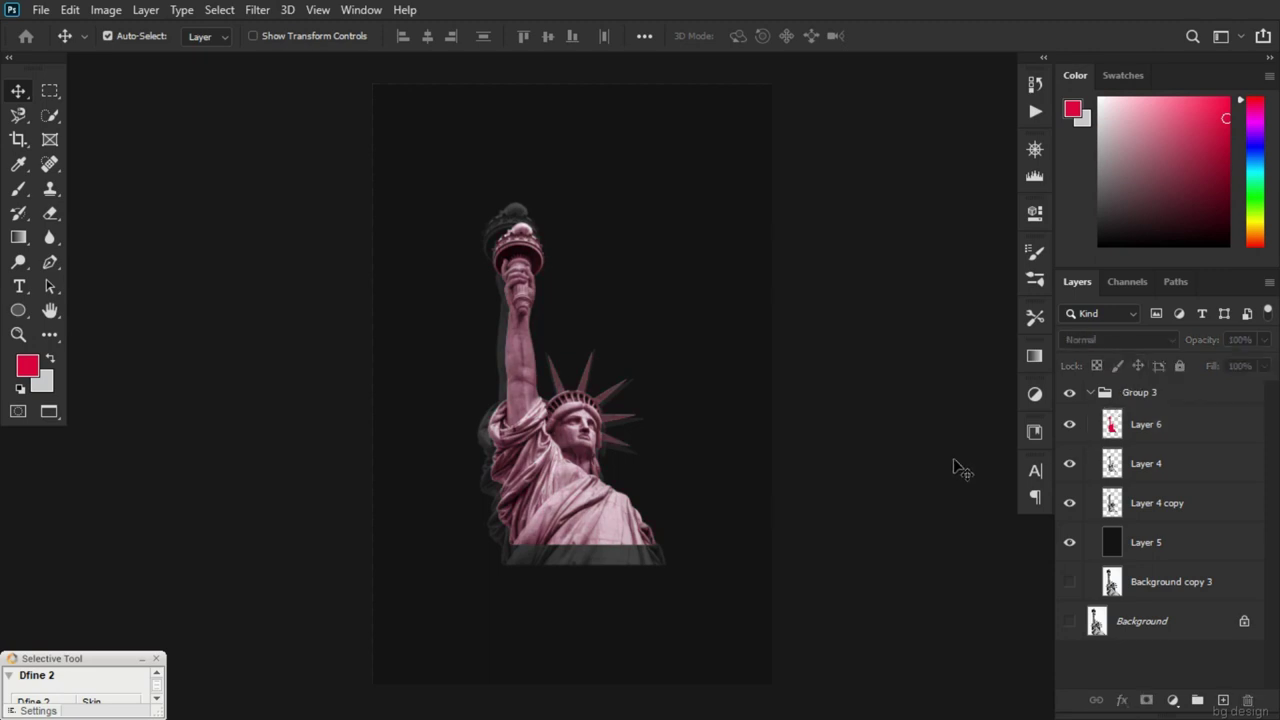
Change Layer 6's blend mode from Soft Light to Overlay
left_click(1142, 424)
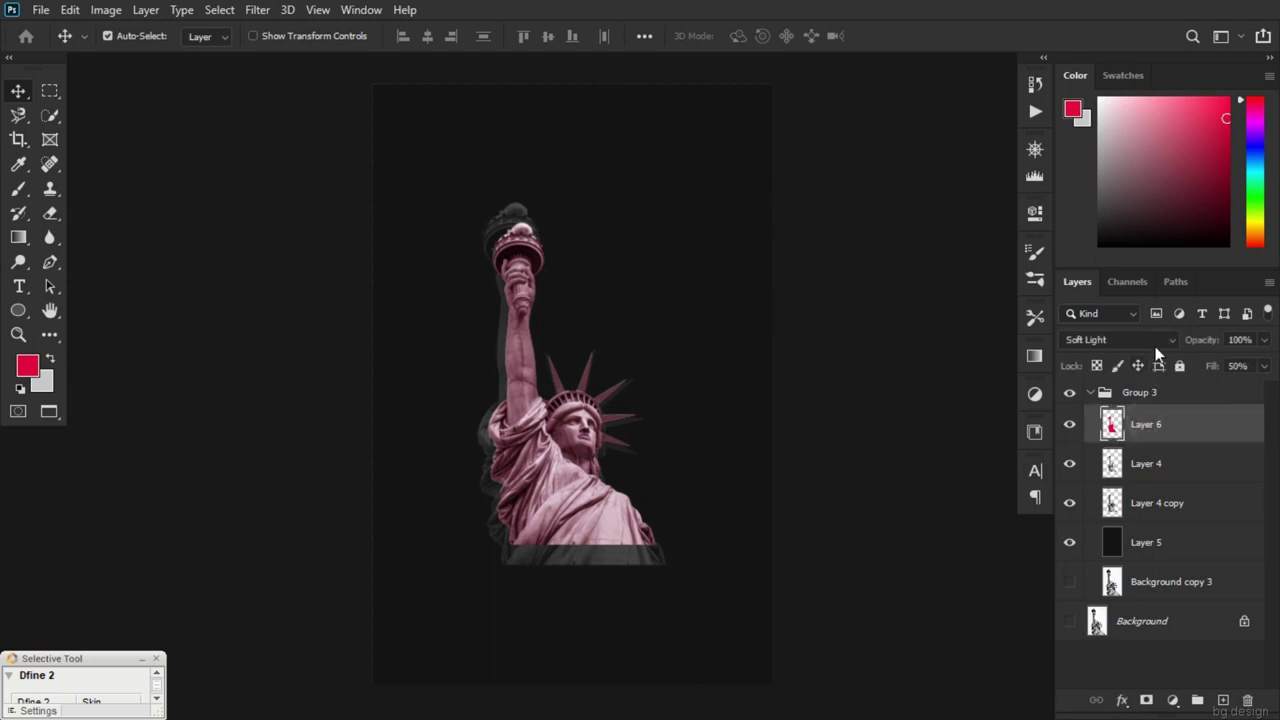
left_click(1157, 344)
scroll(1157, 350, "down", 1)
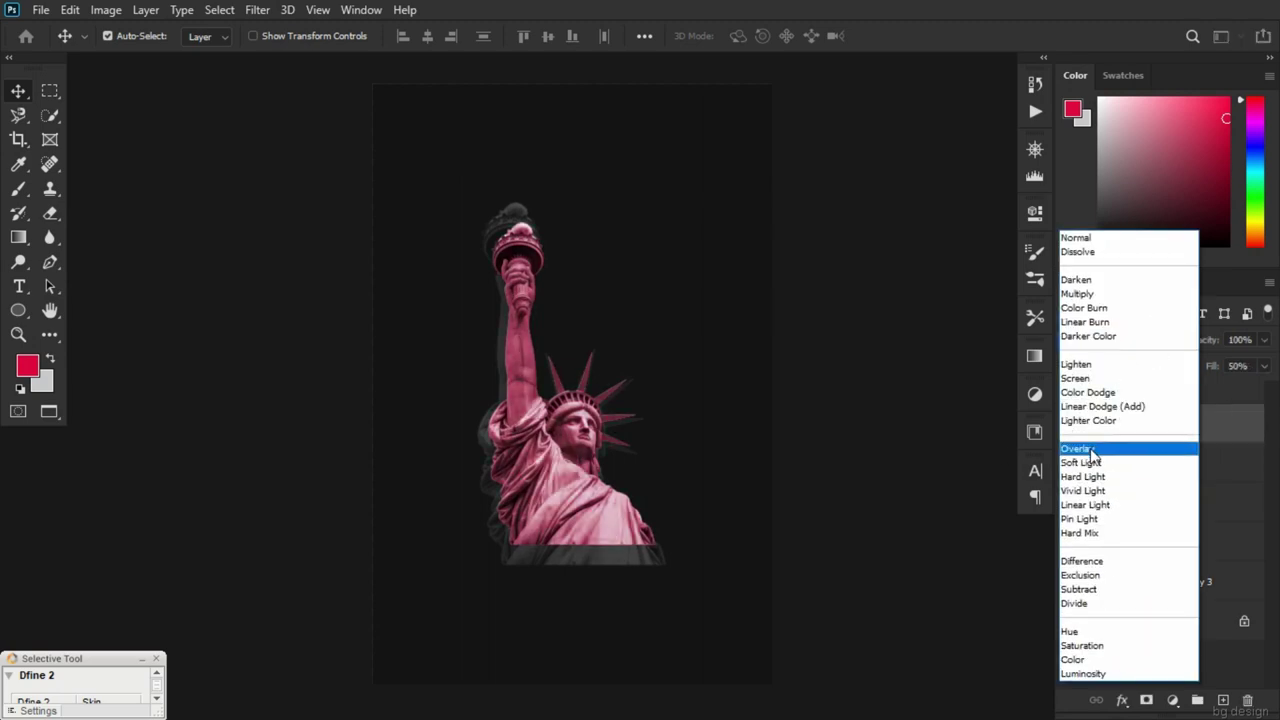
left_click(1092, 455)
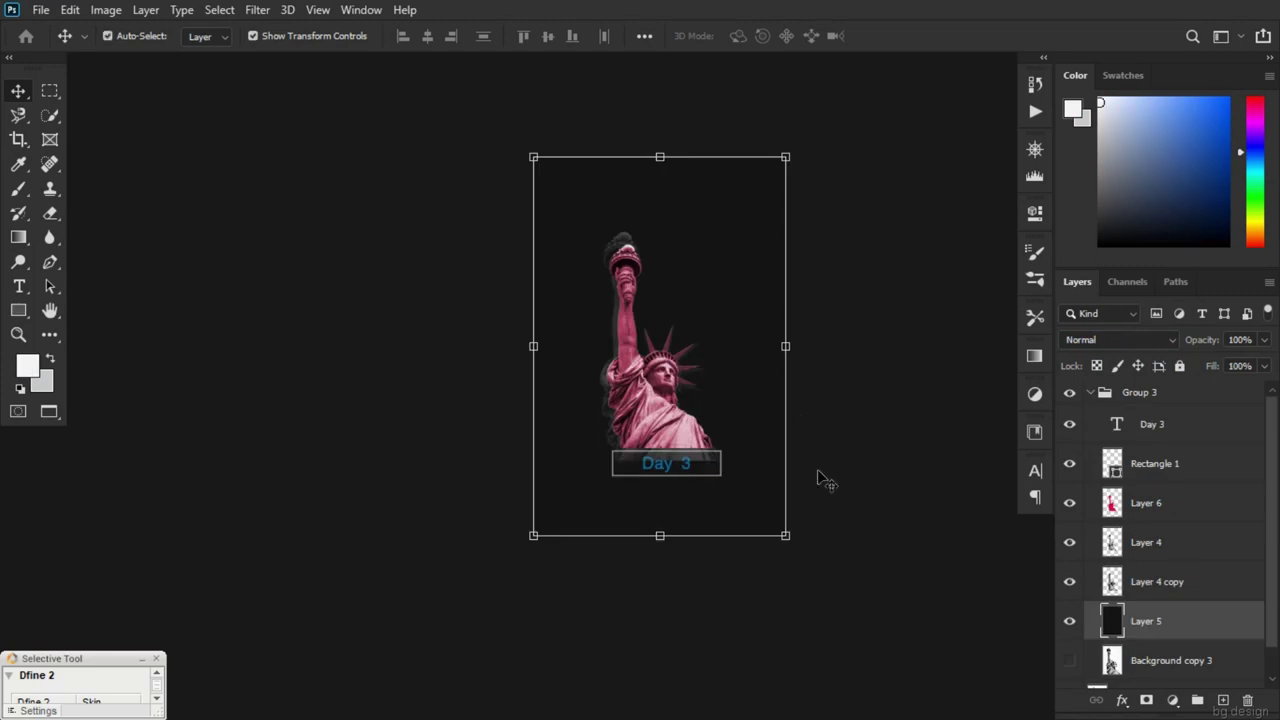
scroll(780, 460, "up", 2)
mouse_move(794, 551)
left_mouse_down()
mouse_move(720, 566)
mouse_move(597, 523)
left_mouse_up()
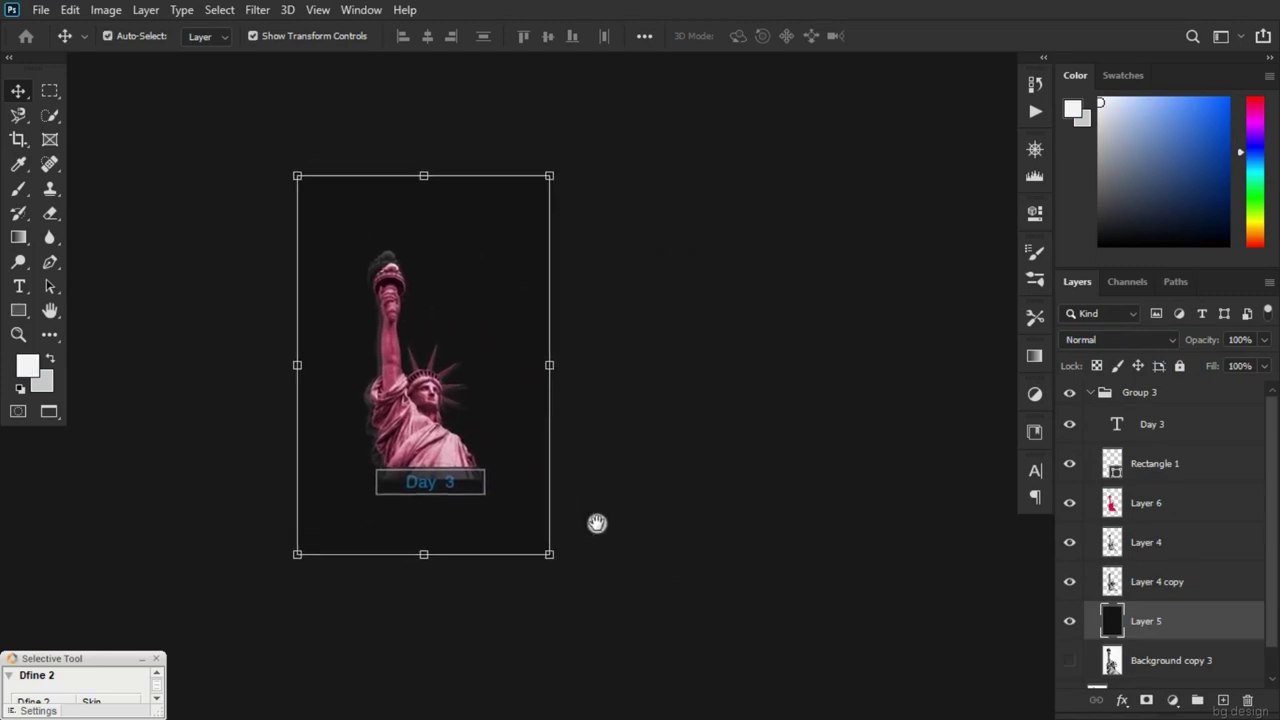
left_click(409, 386, "ctrl")
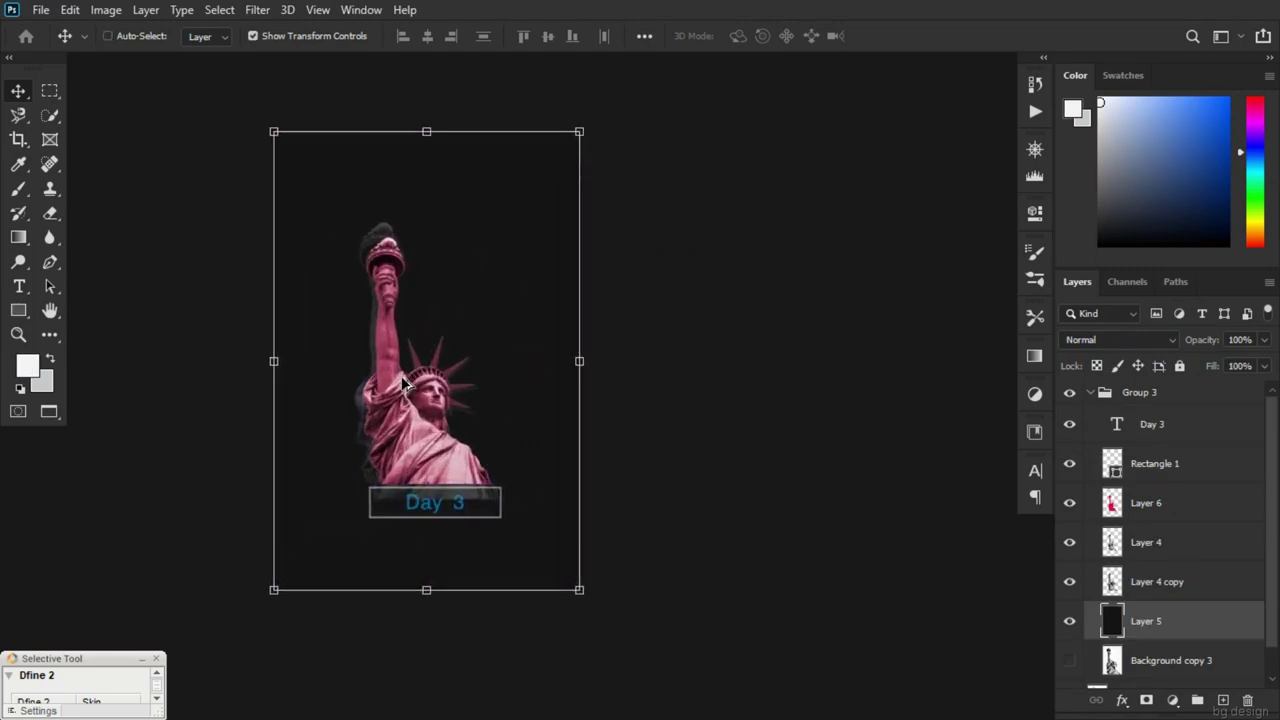
left_click(699, 406)
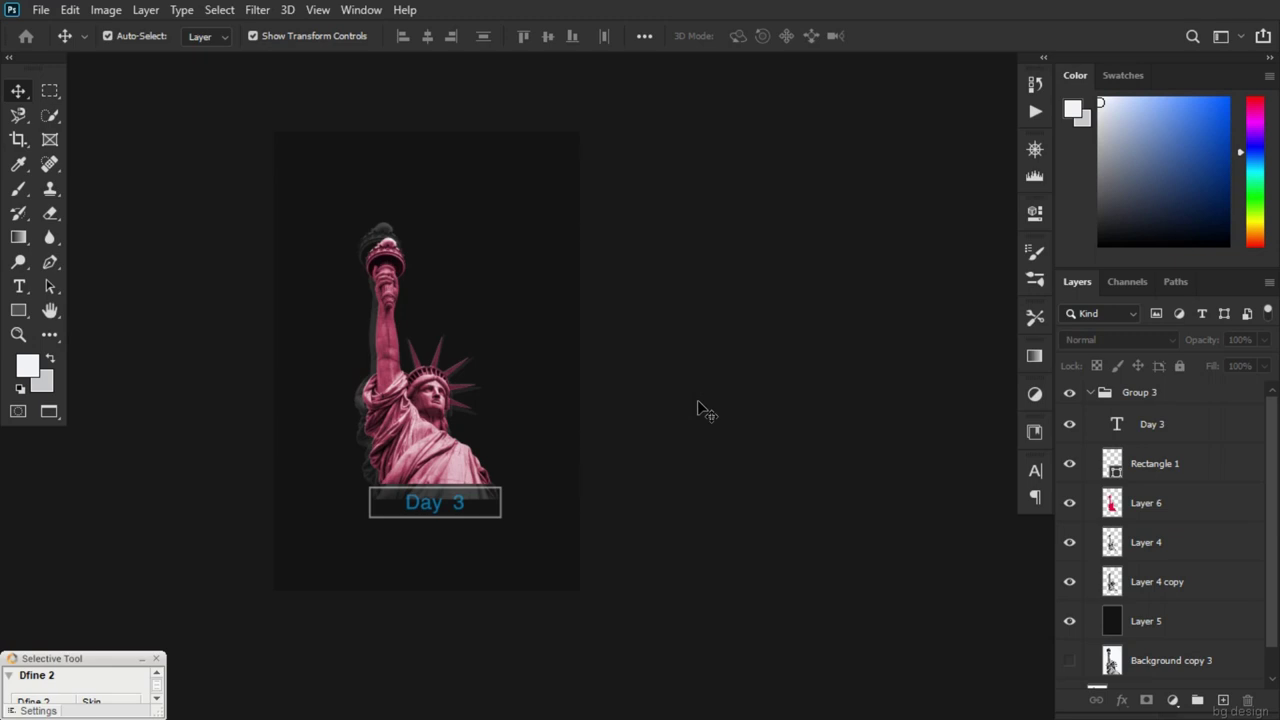